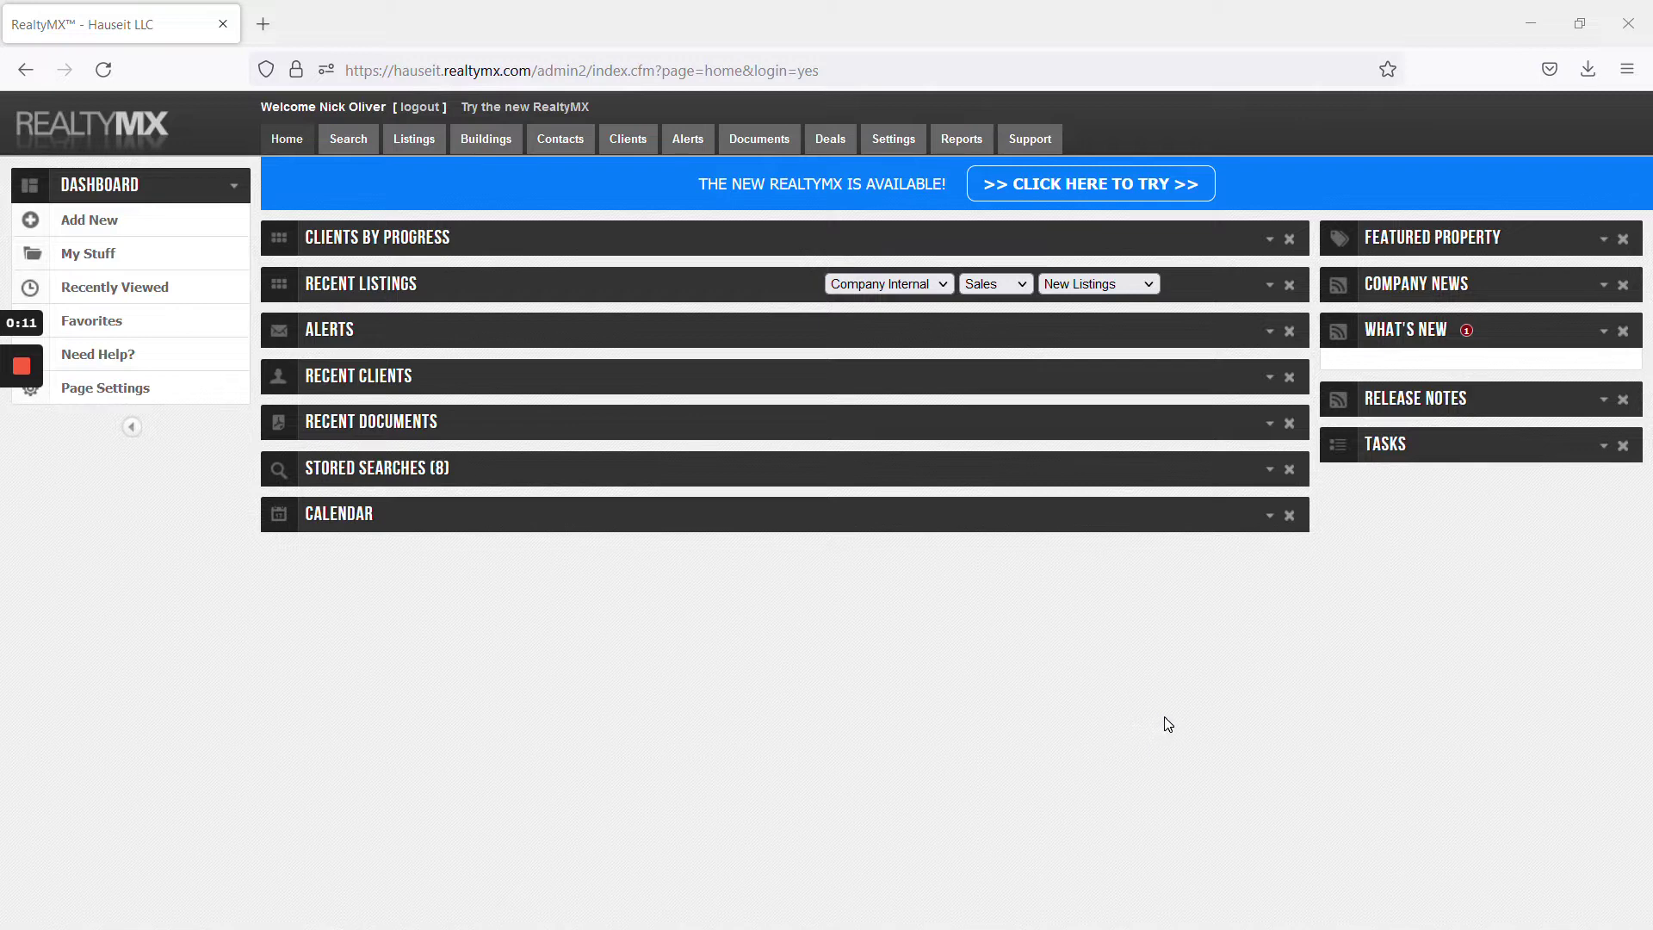
pyautogui.click(143, 220)
pyautogui.click(138, 258)
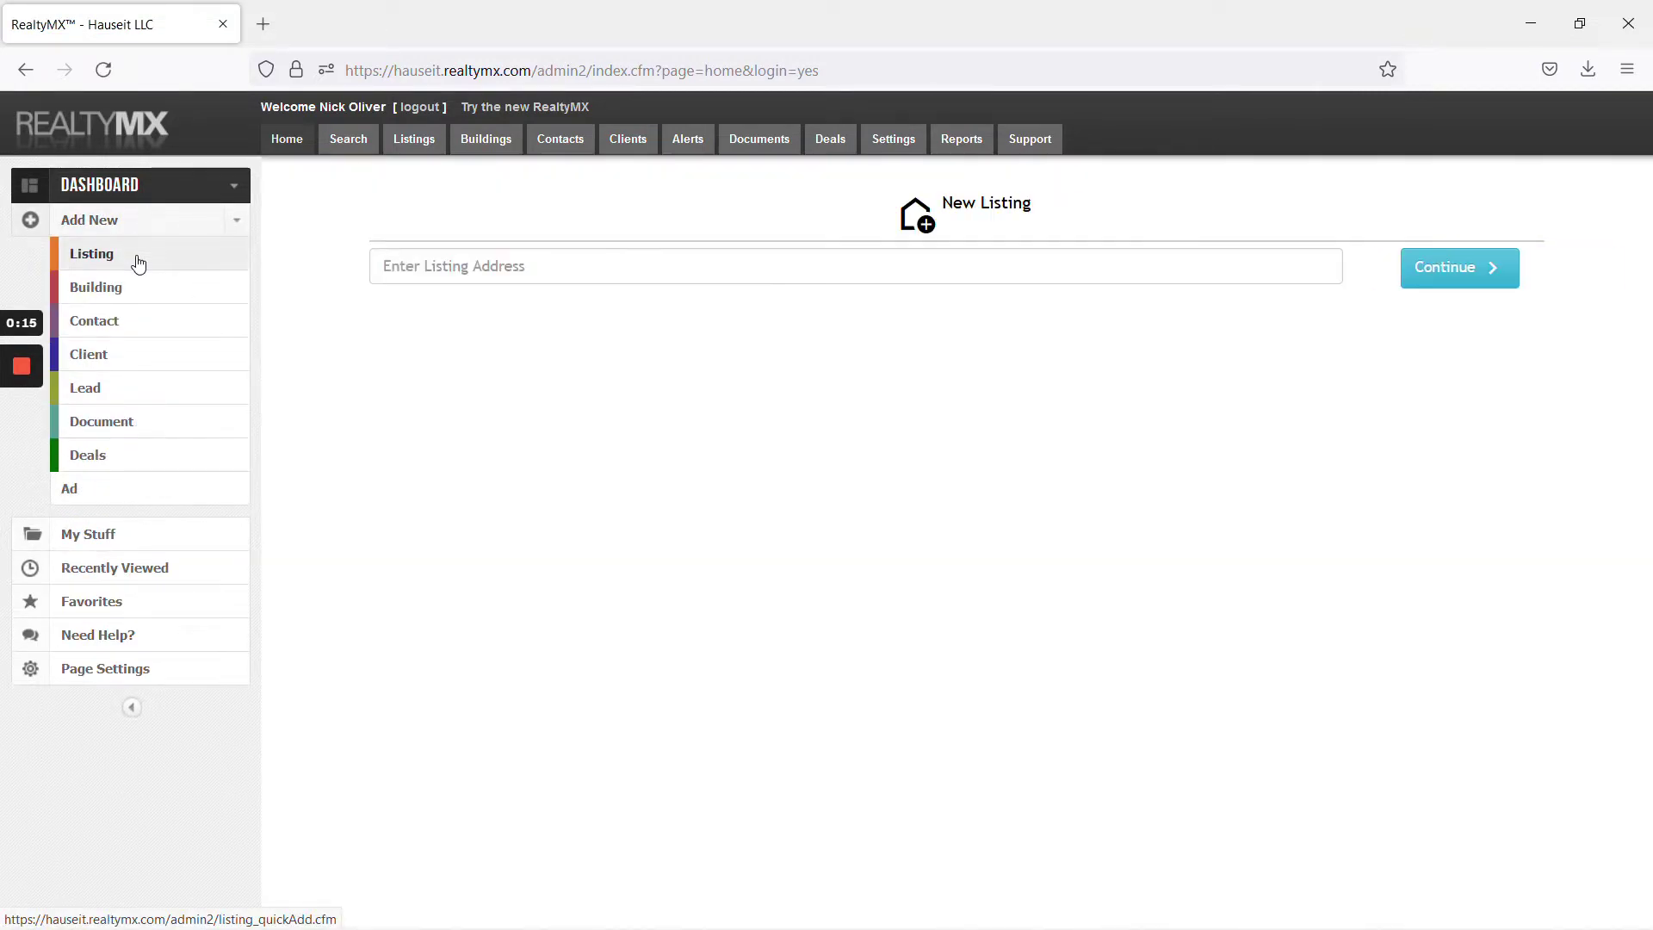
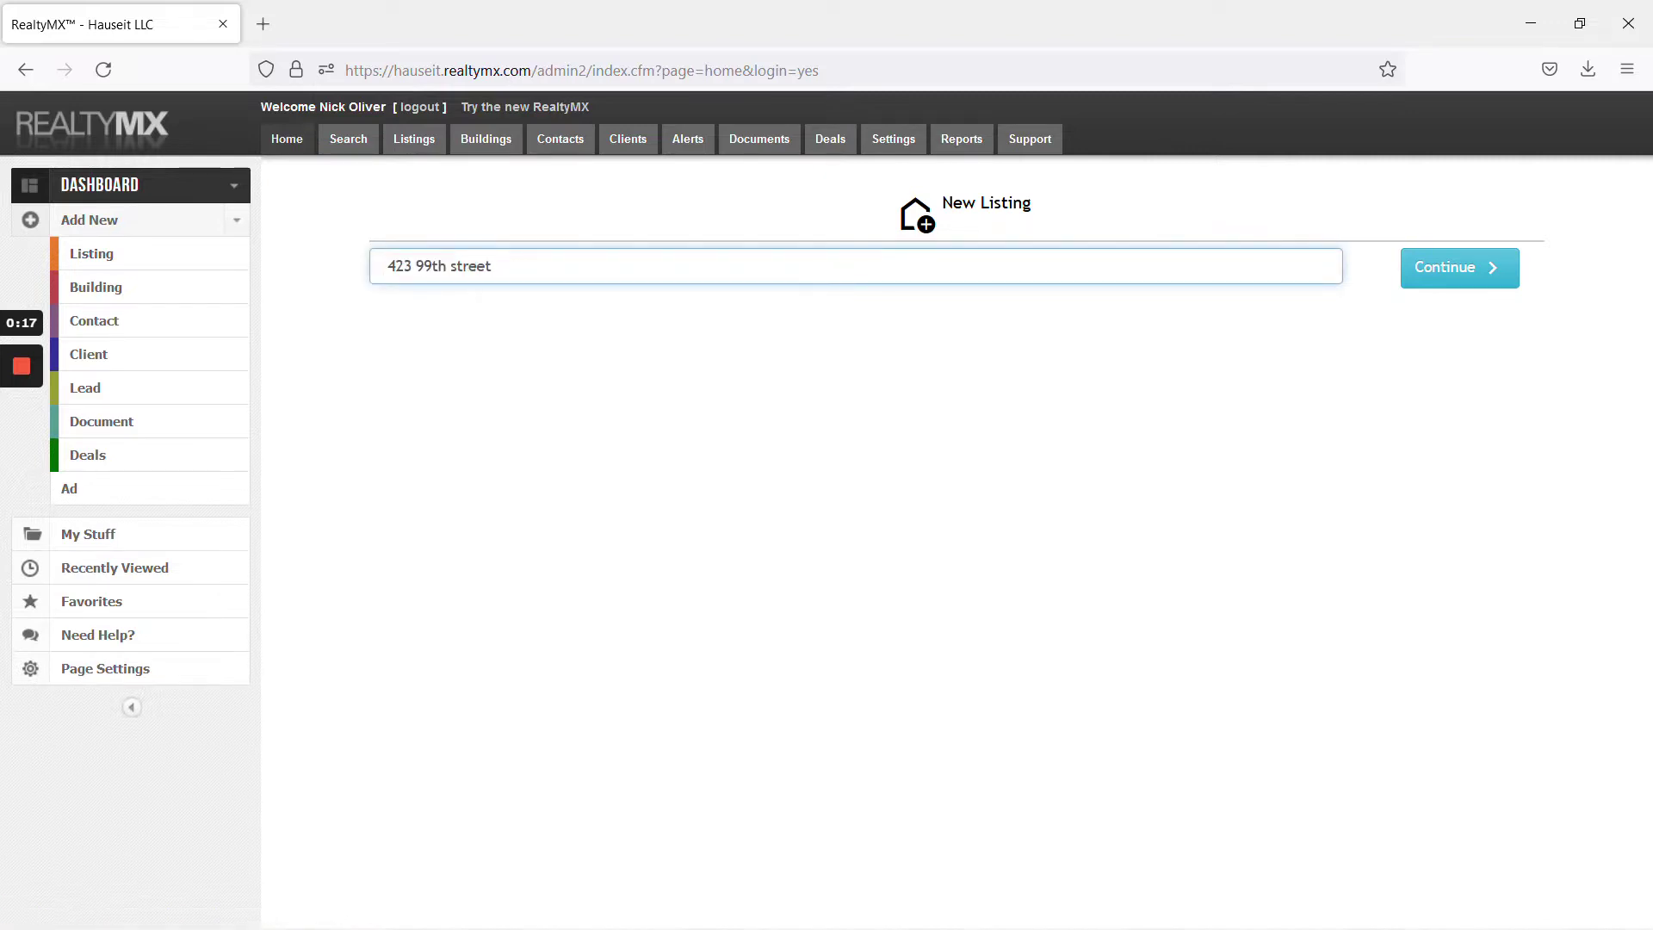
pyautogui.click(1487, 273)
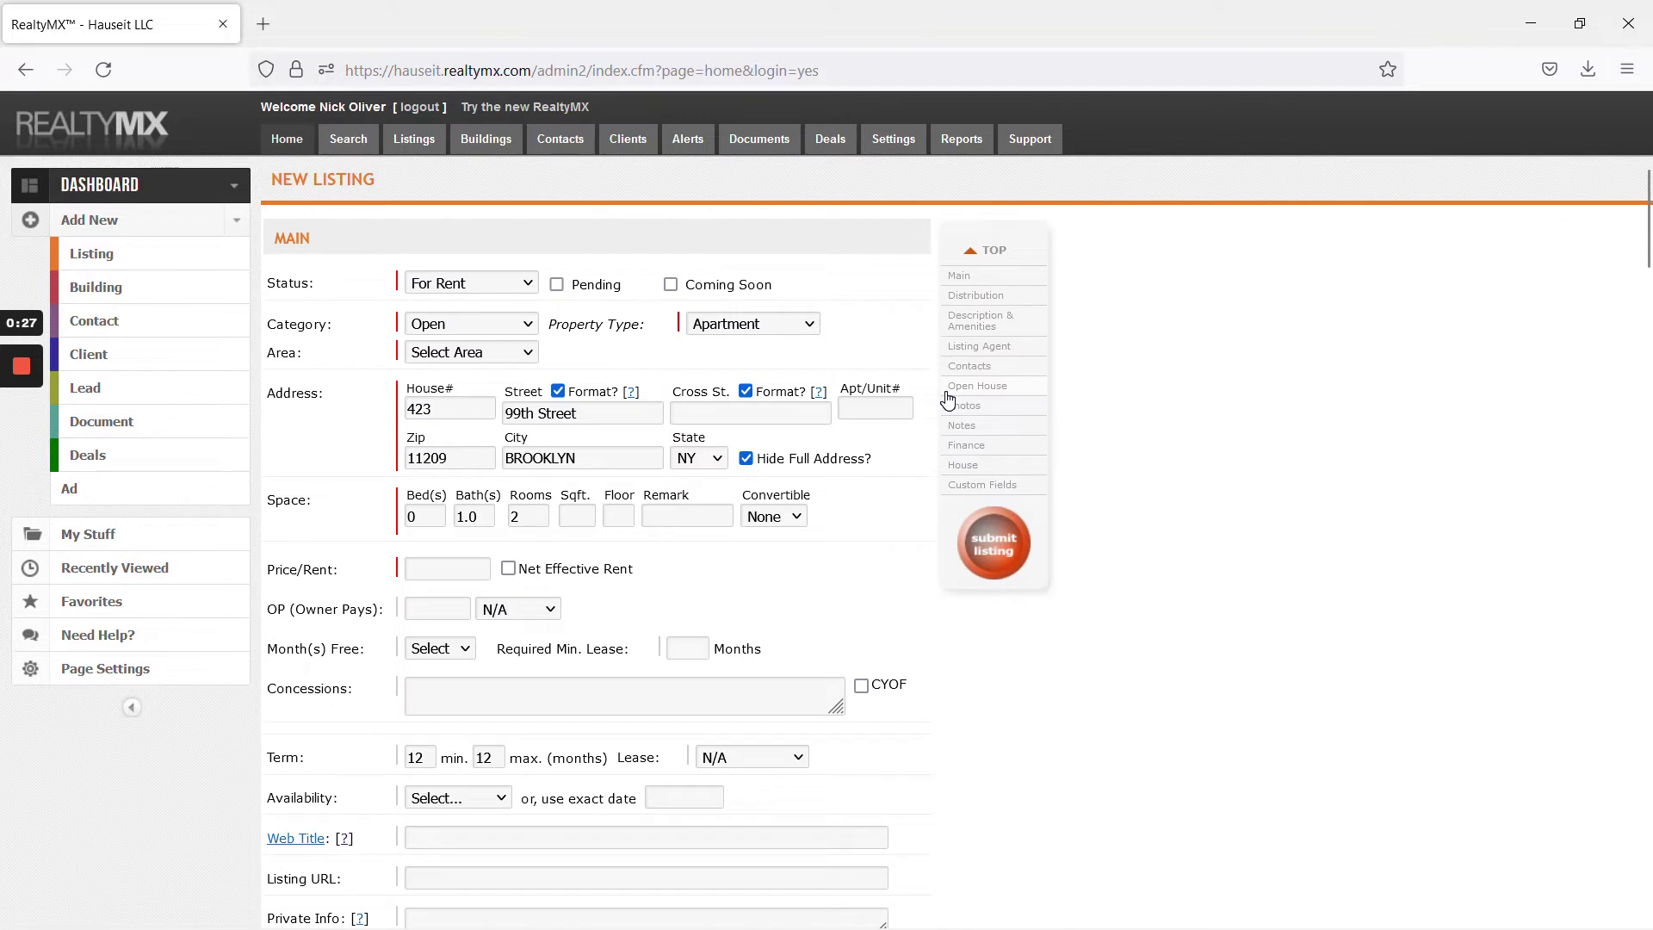
# Change the new listing's Status from For Rent to For Sale
pyautogui.moveTo(24, 454)
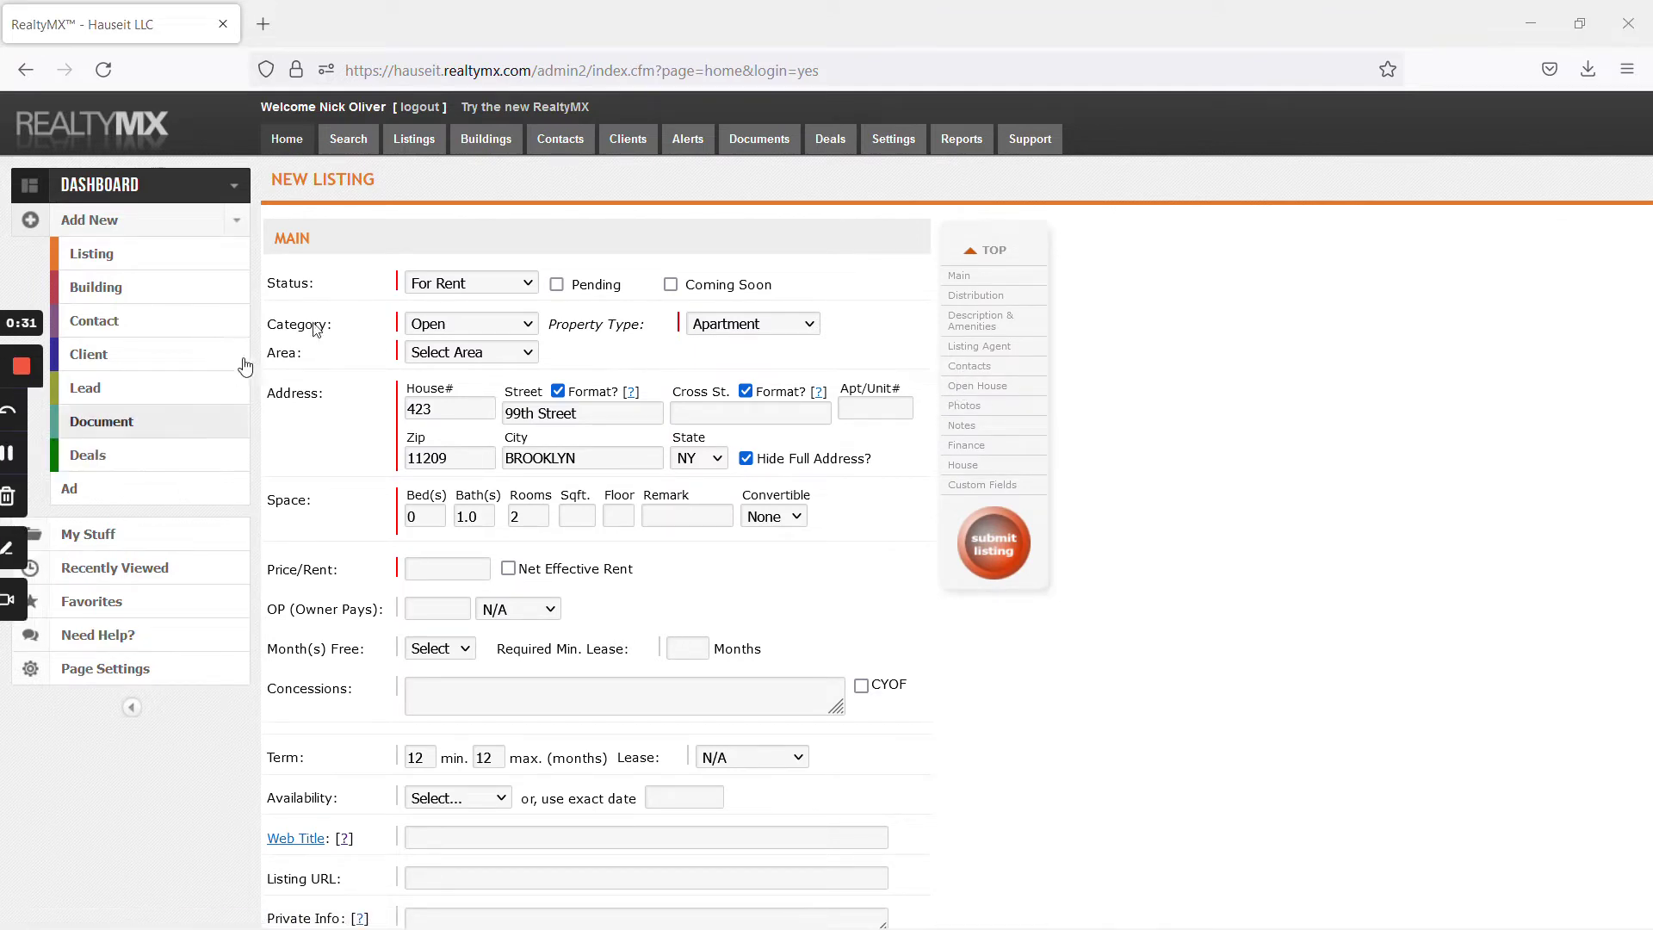
pyautogui.click(499, 283)
pyautogui.click(486, 369)
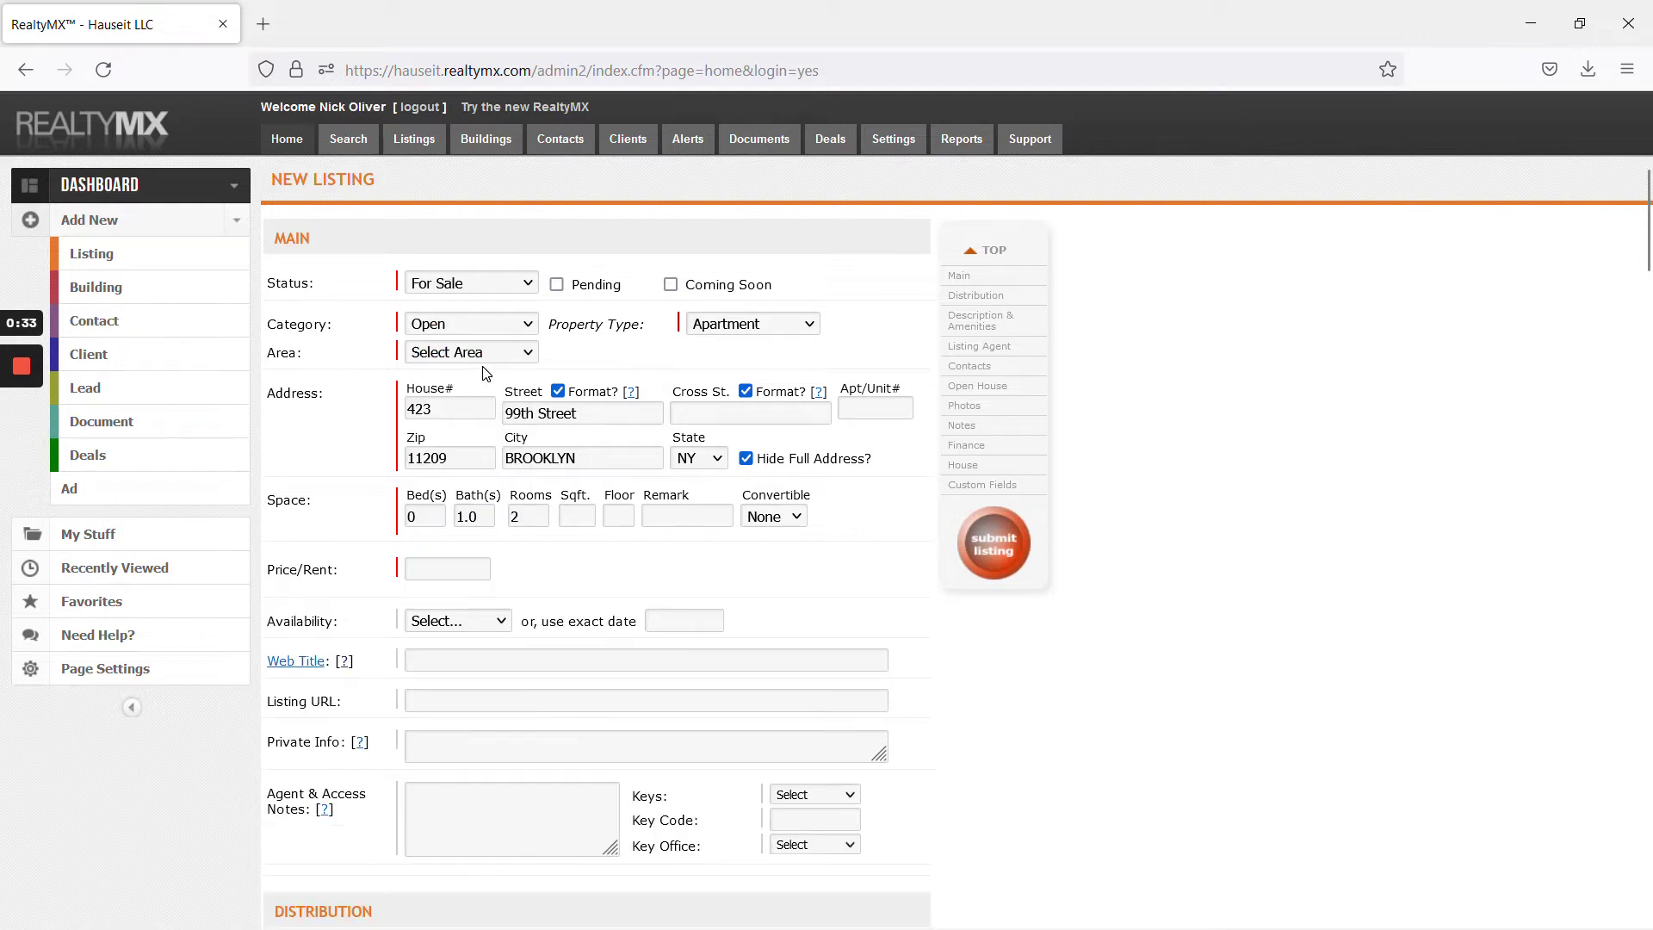
pyautogui.click(740, 326)
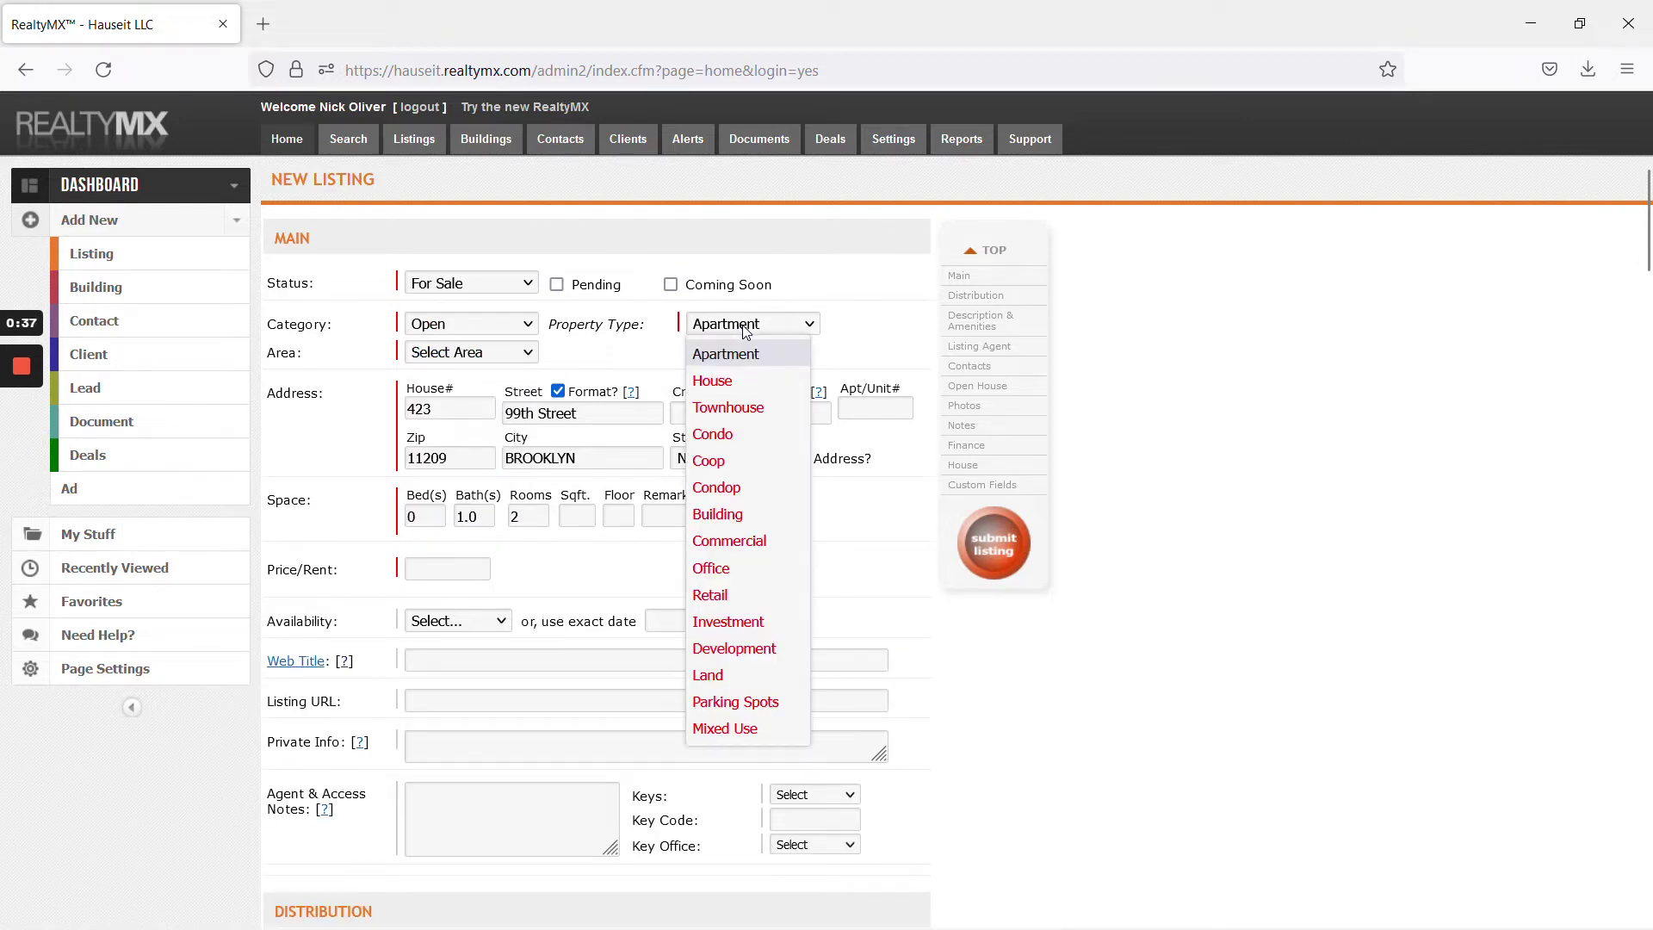
# Scroll through the seller's submitted listing details in Freshdesk ticket 7839
pyautogui.hotkey('alt', 'Tab')
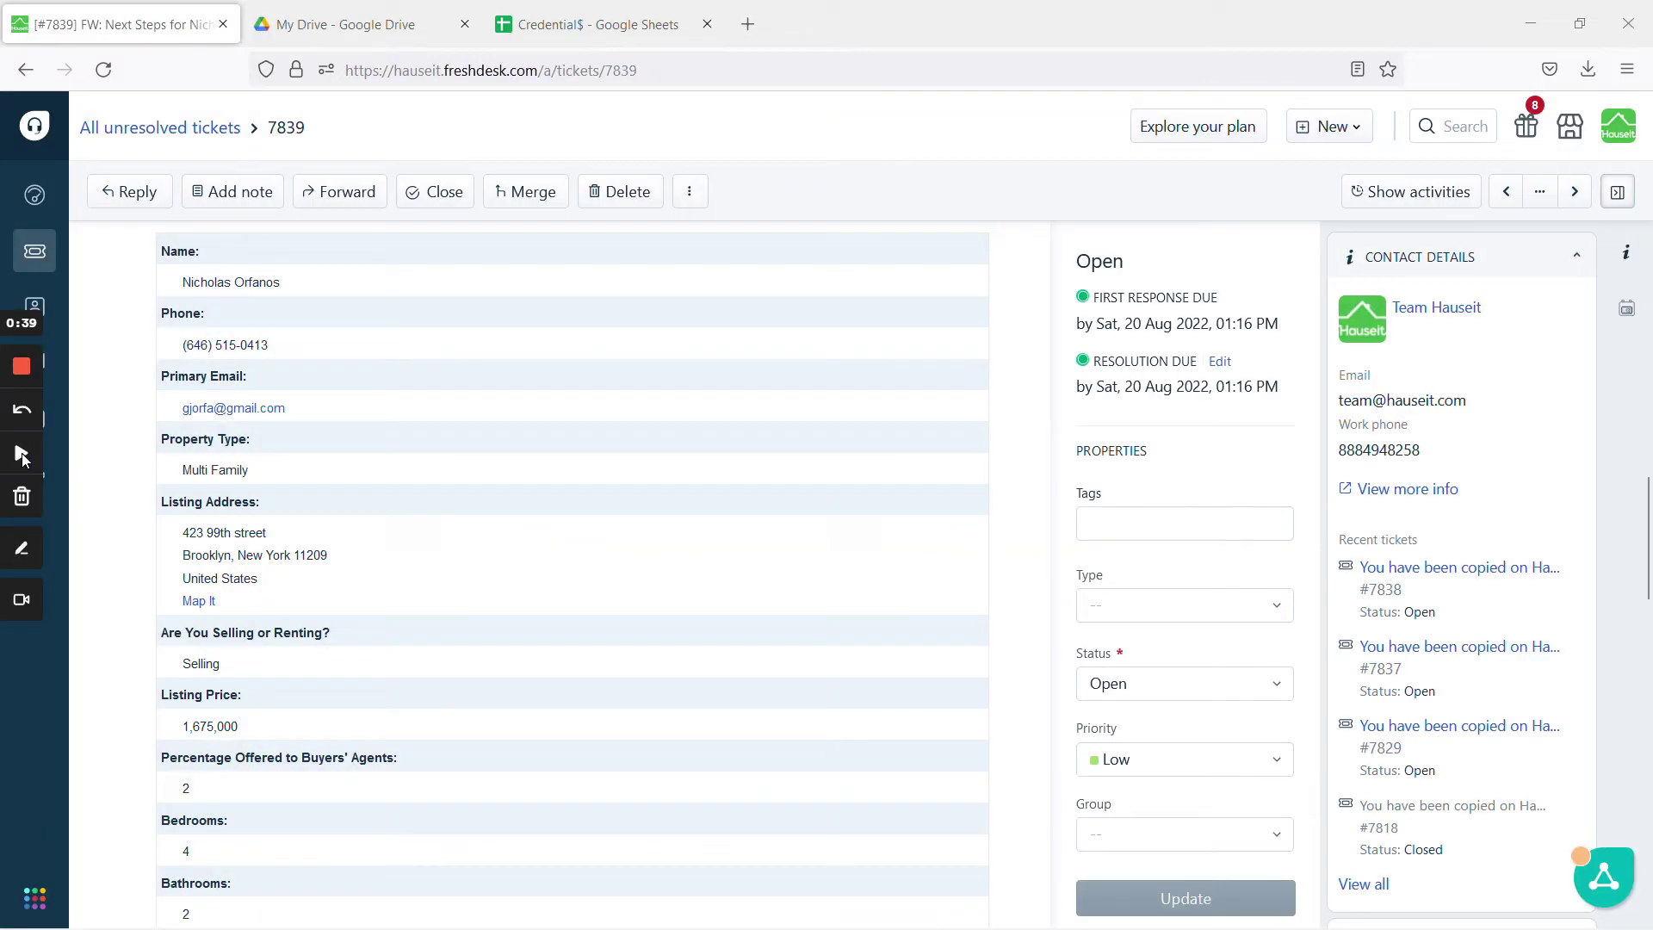
pyautogui.scroll(-6, 482, 484)
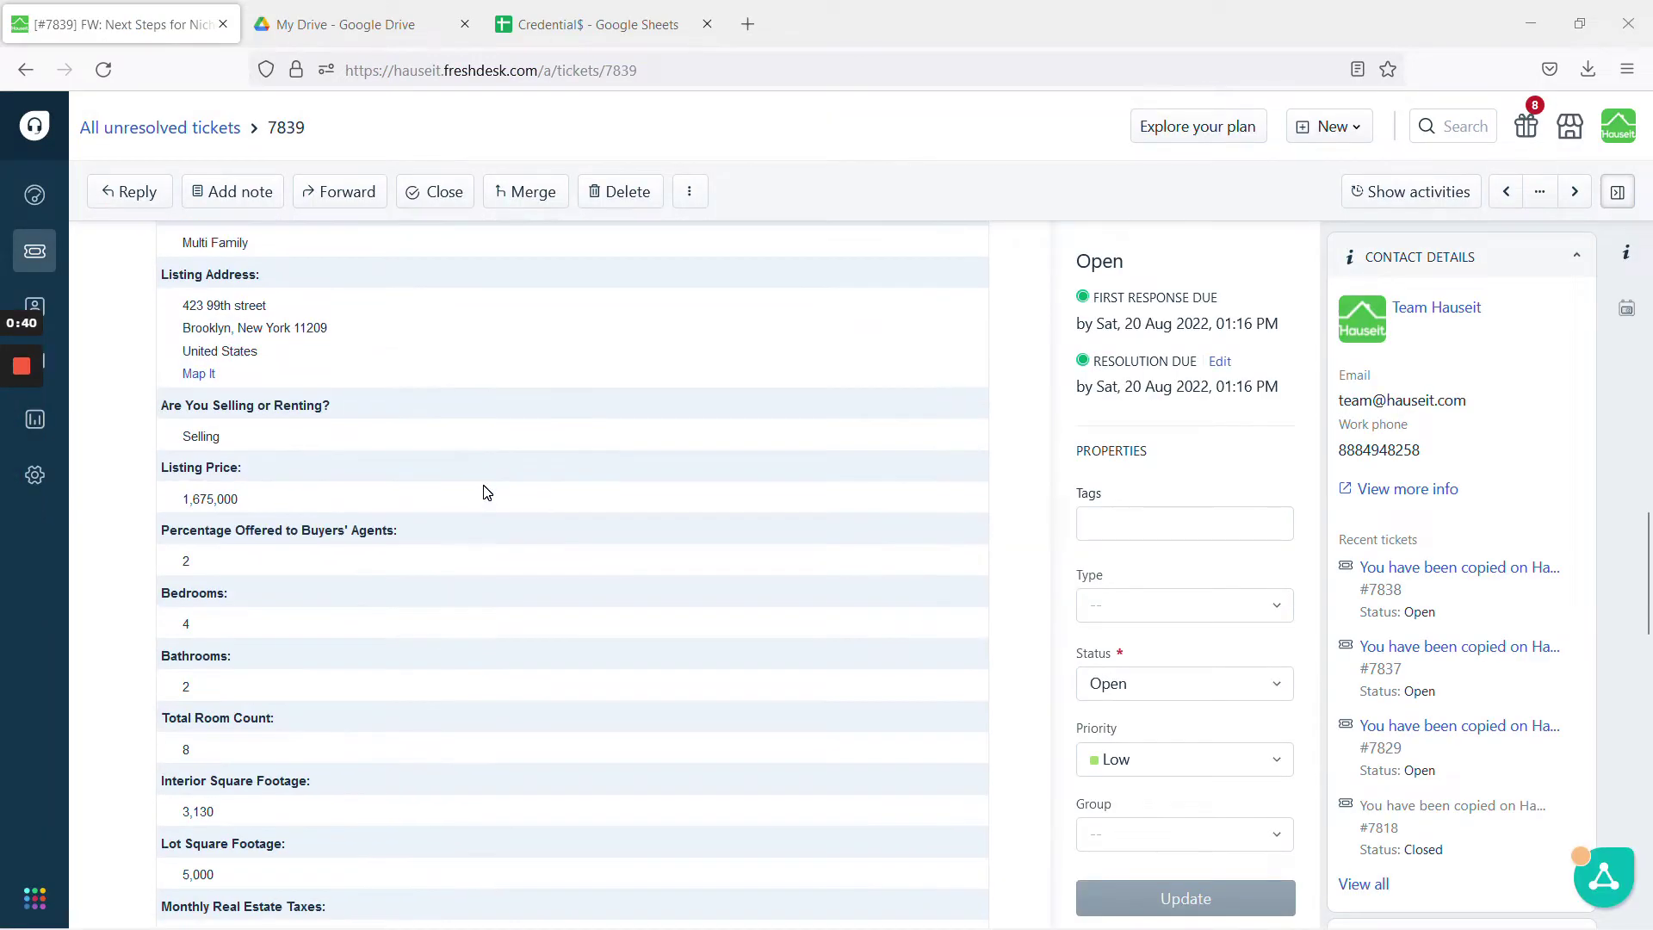
pyautogui.scroll(-2, 486, 492)
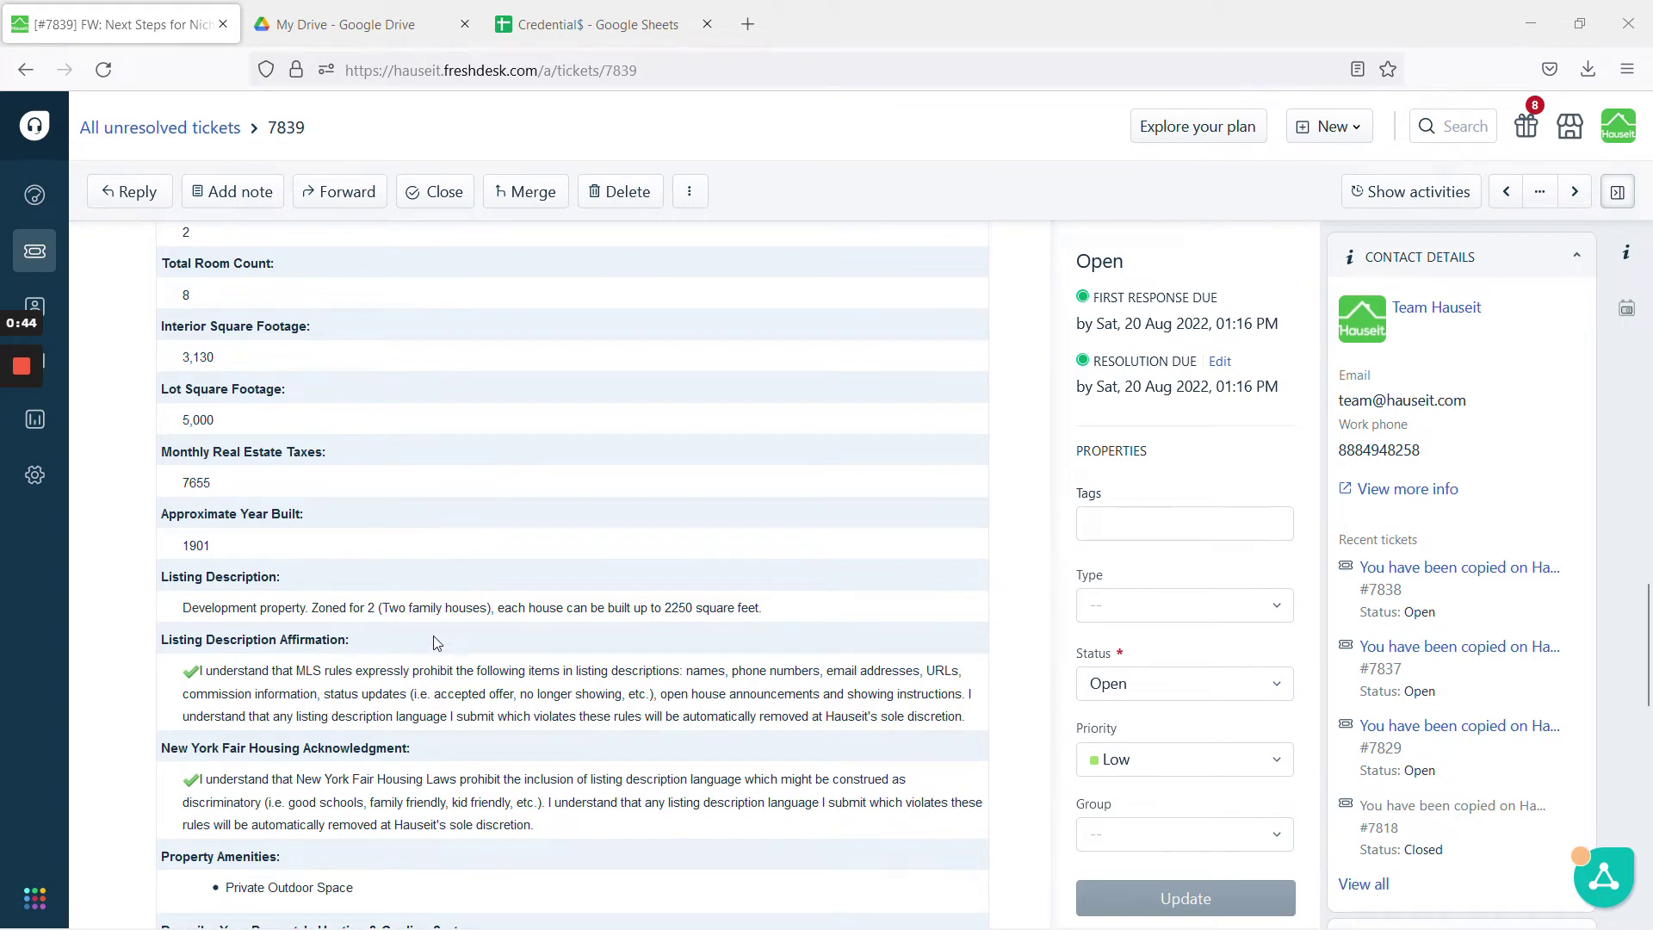
pyautogui.scroll(-5, 418, 633)
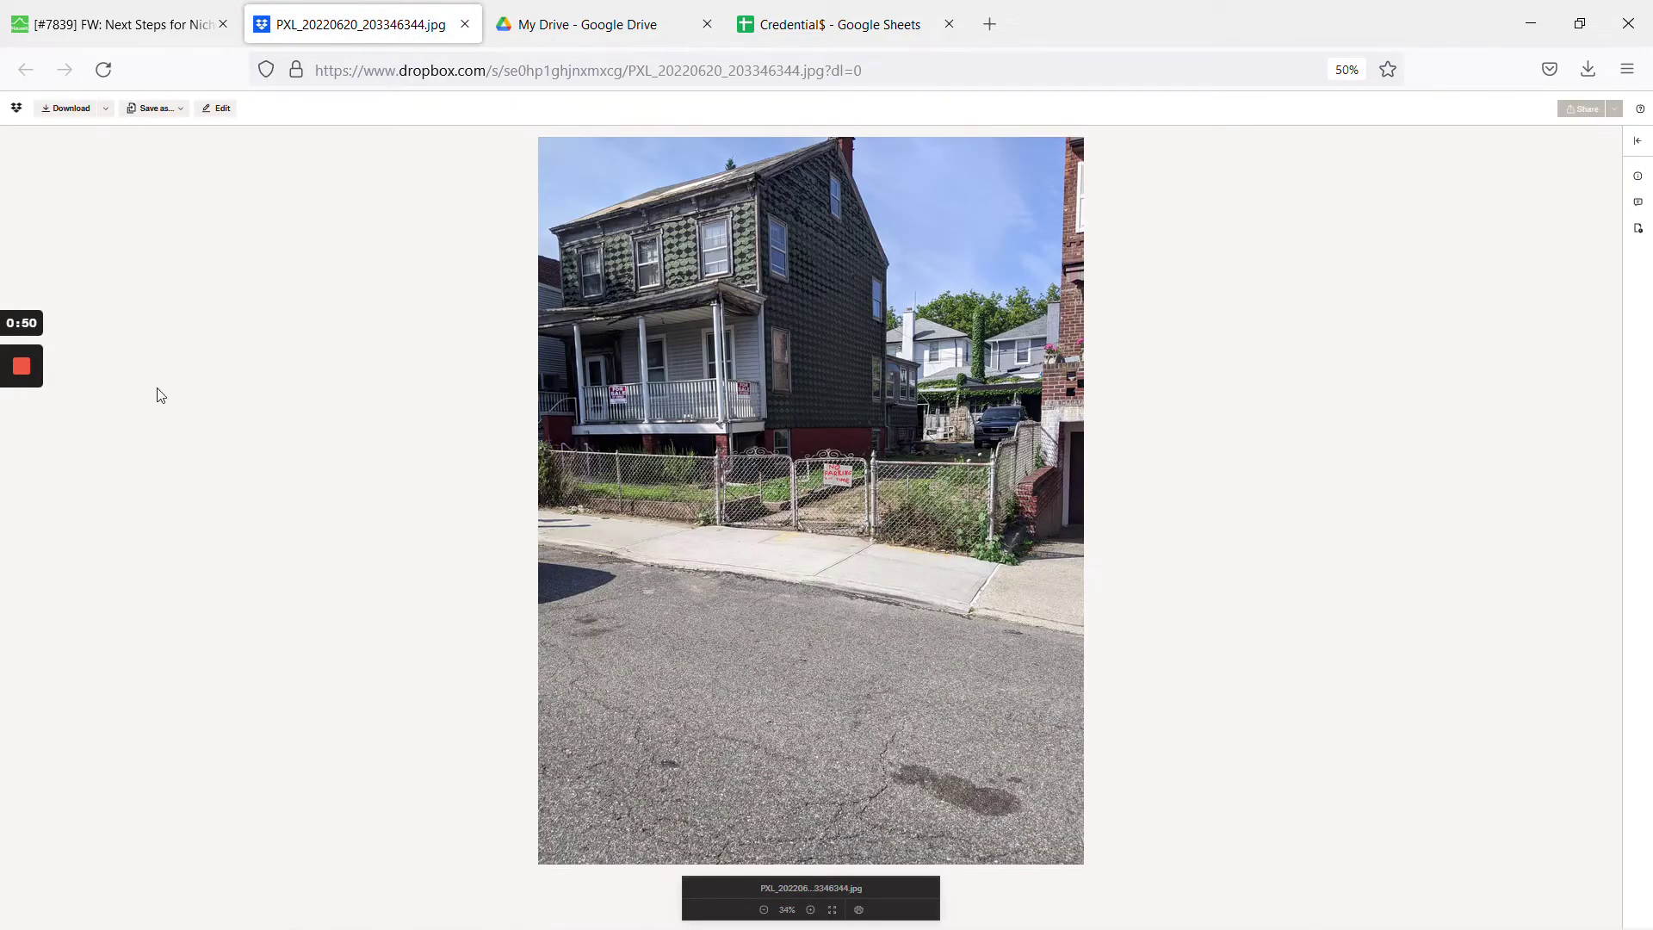
# Set Property Type to House and Category to Exclusive, leaving Area unchosen
pyautogui.moveTo(28, 528)
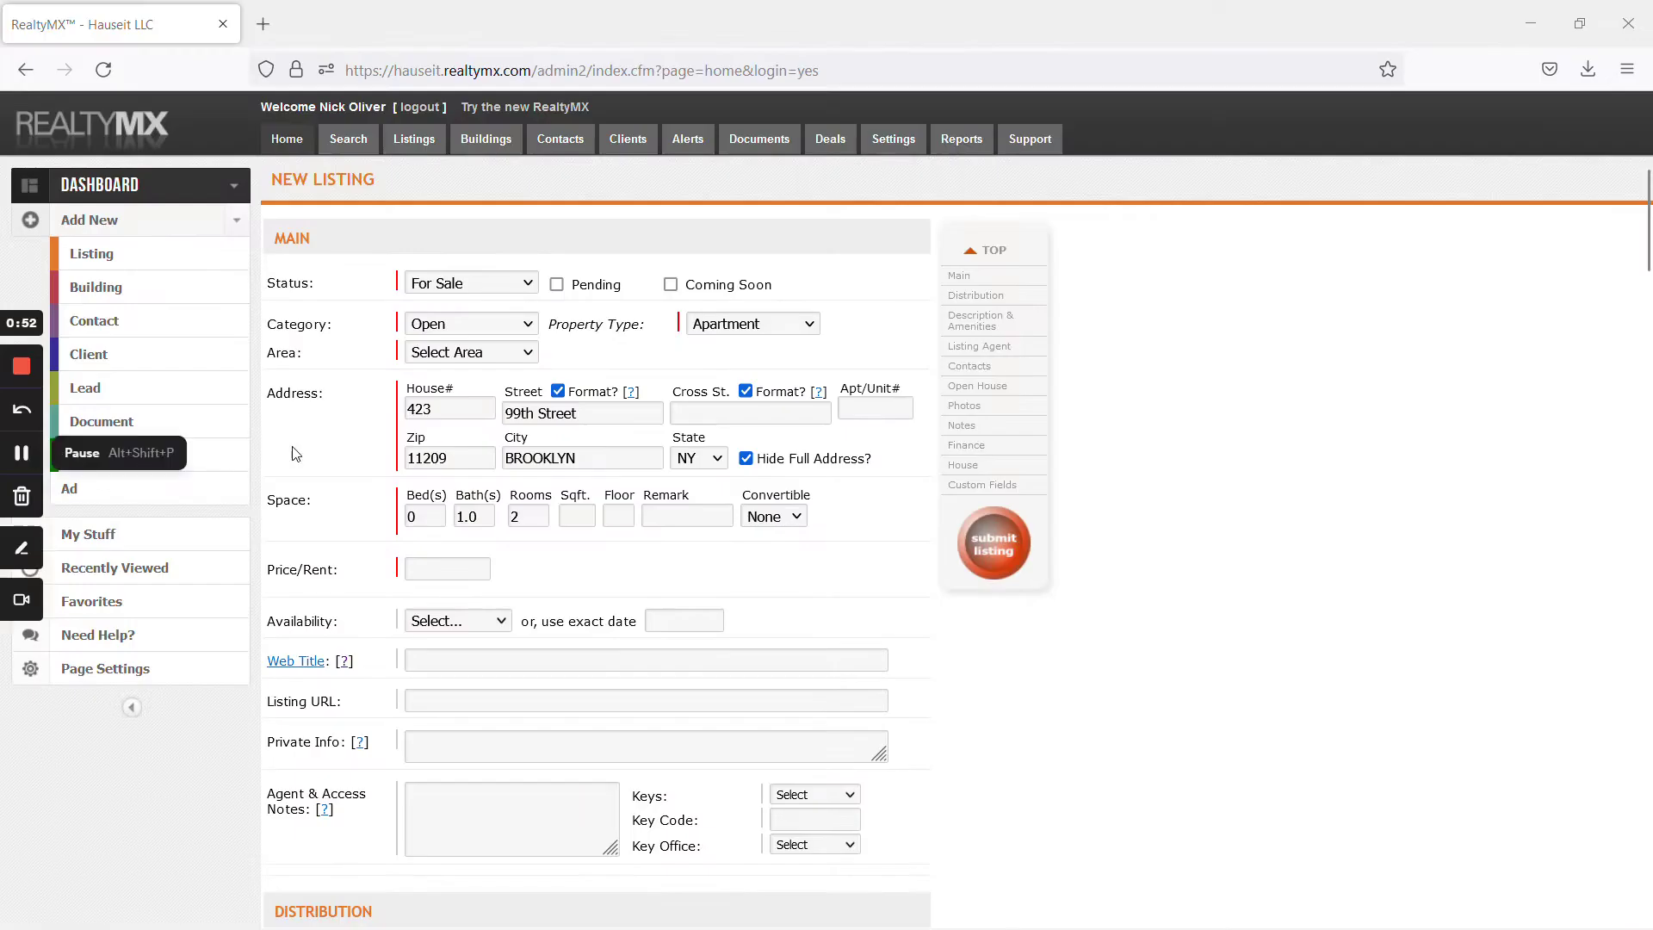
pyautogui.click(749, 324)
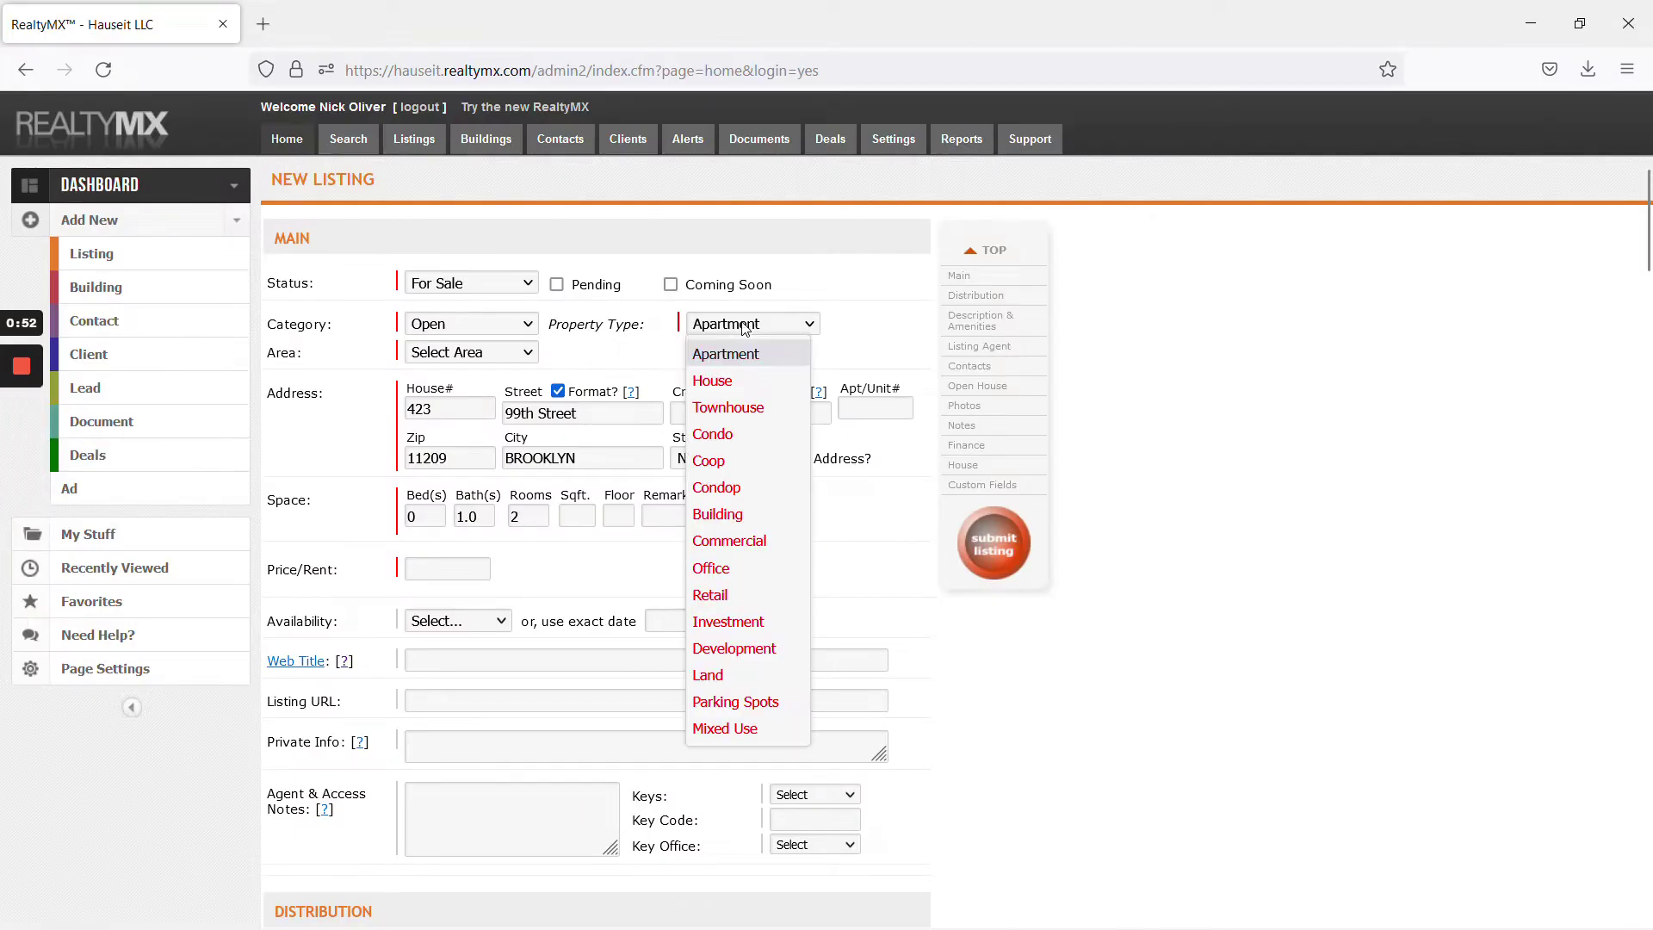
pyautogui.click(751, 393)
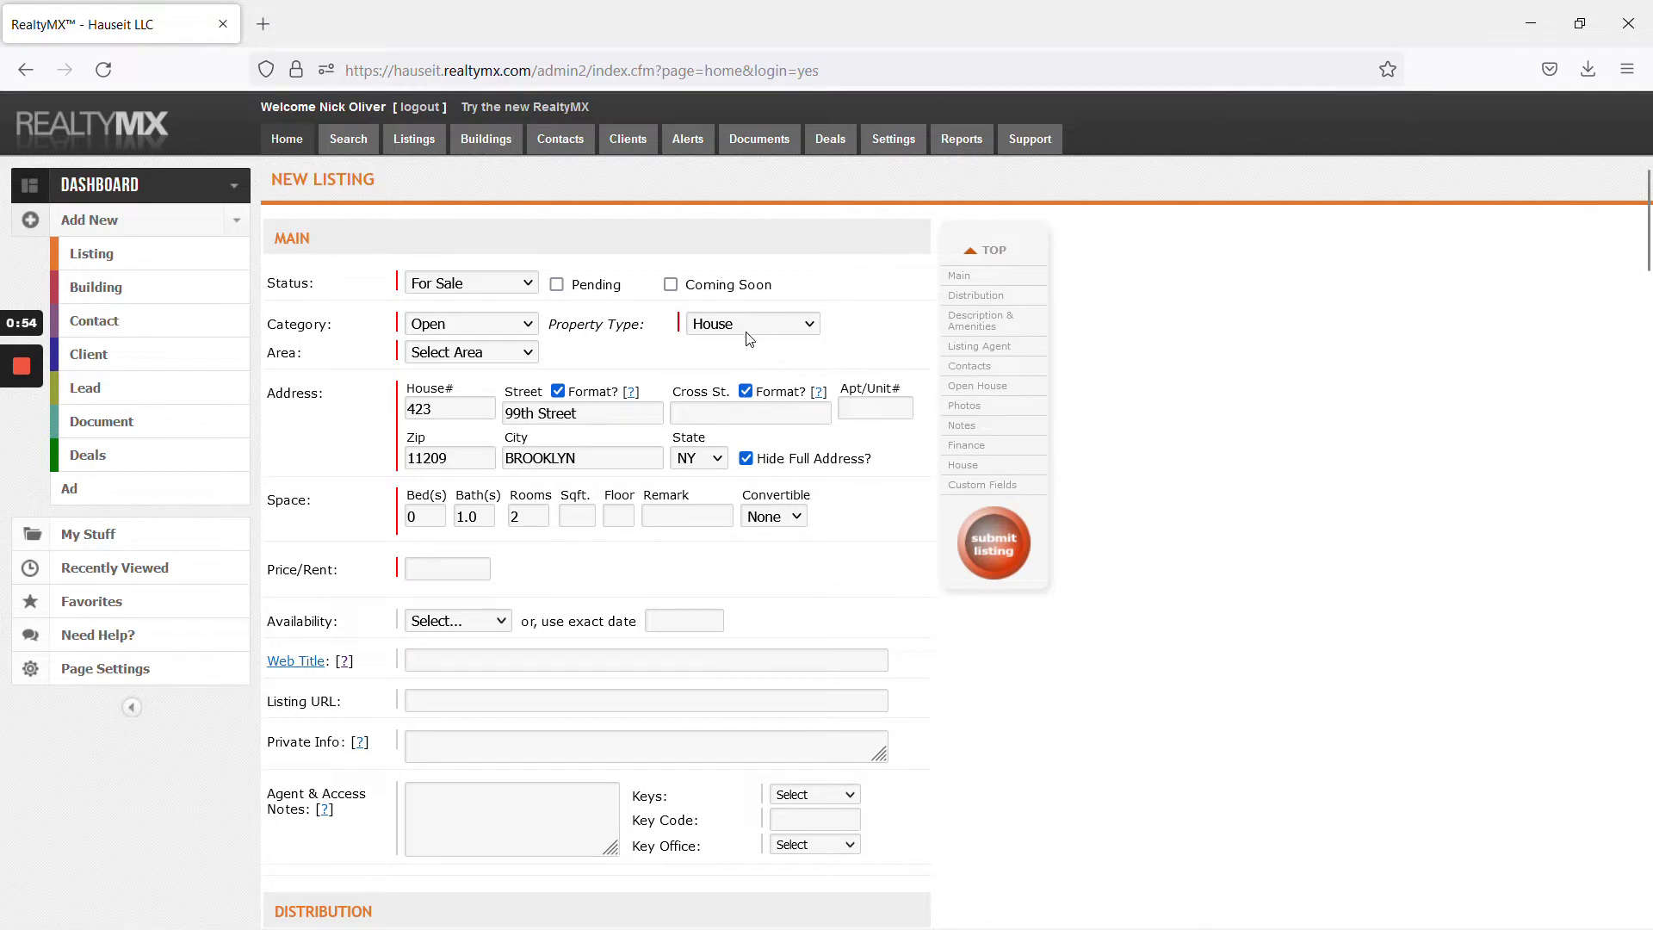
pyautogui.click(470, 353)
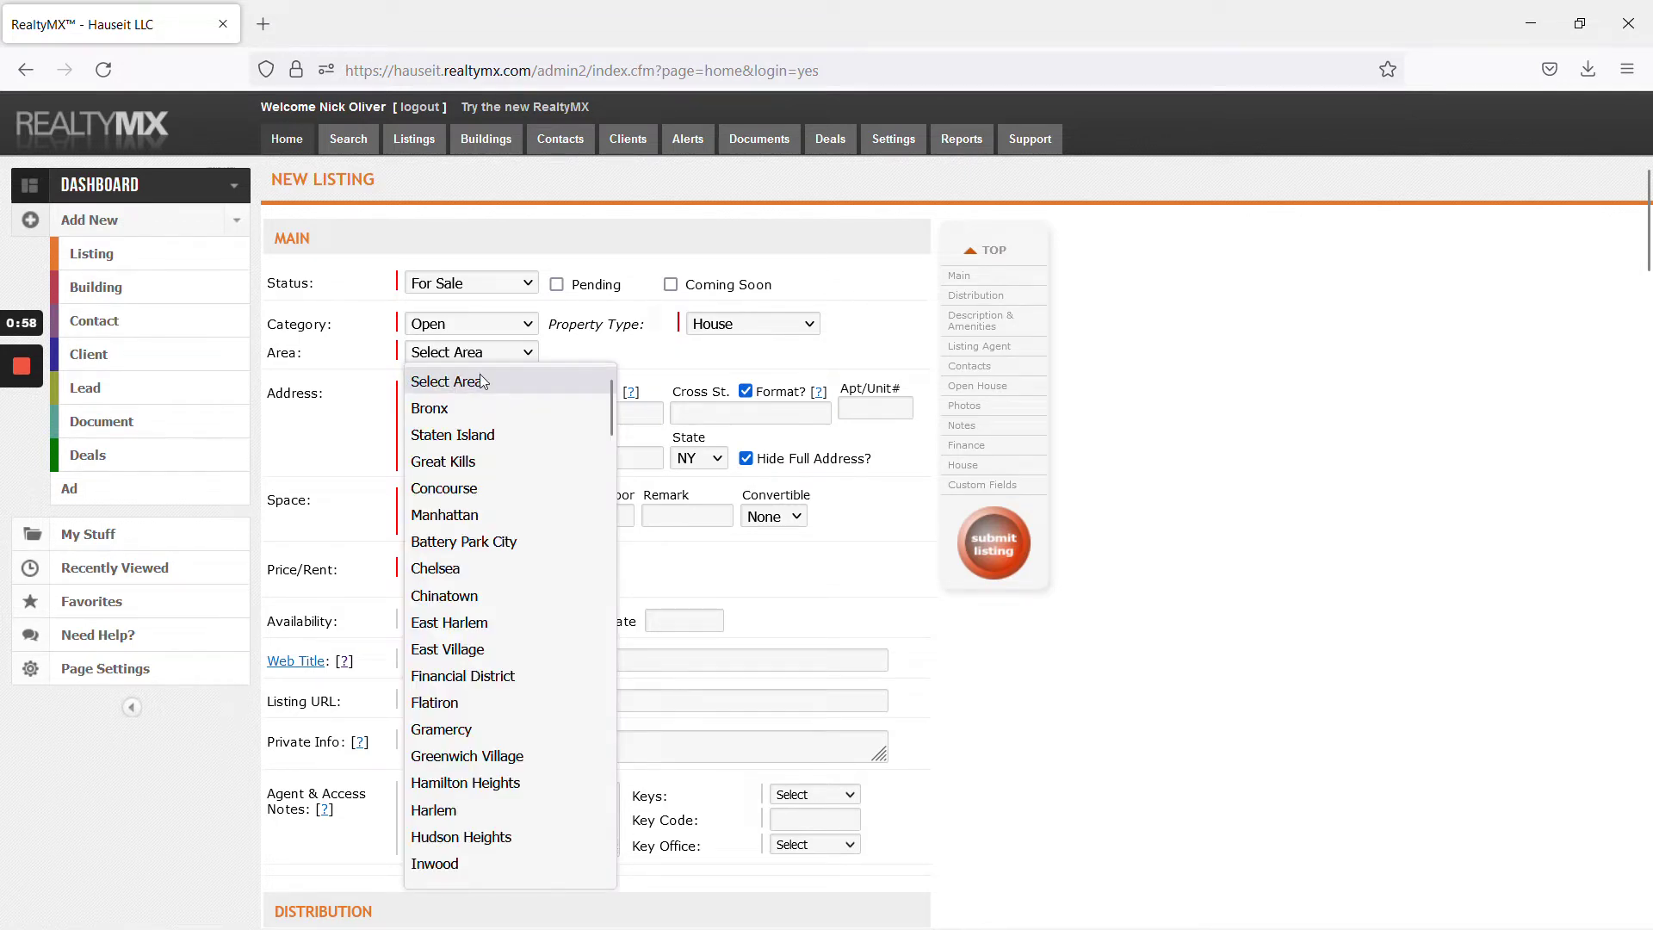
pyautogui.scroll(-5, 524, 558)
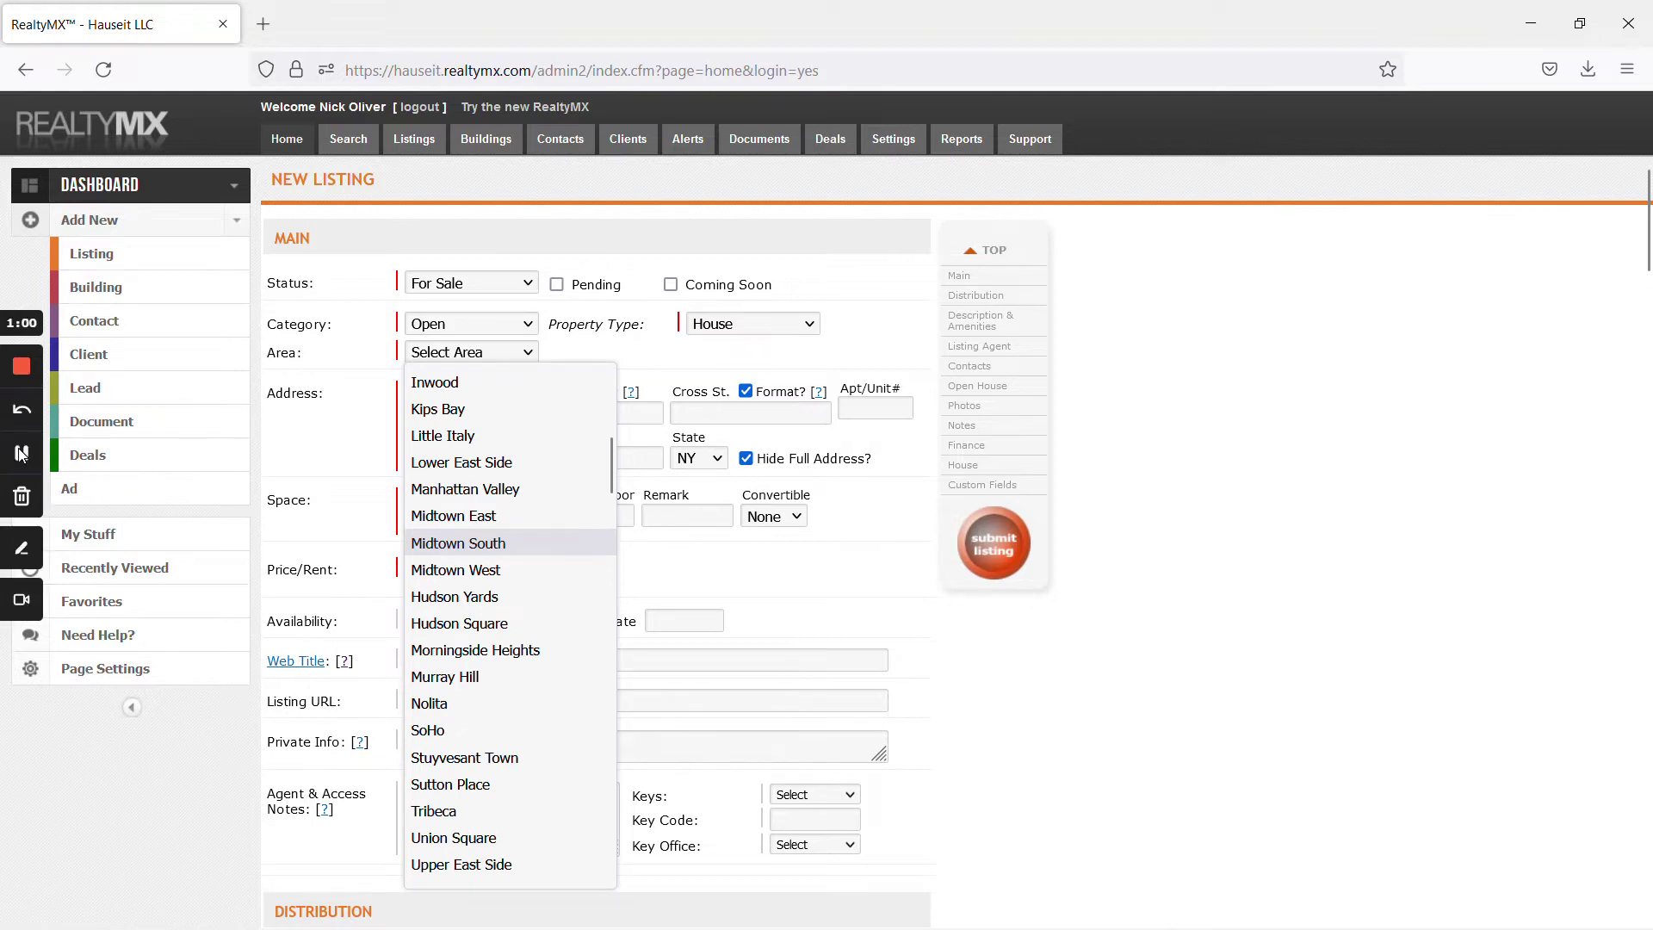
pyautogui.click(449, 350)
pyautogui.click(449, 327)
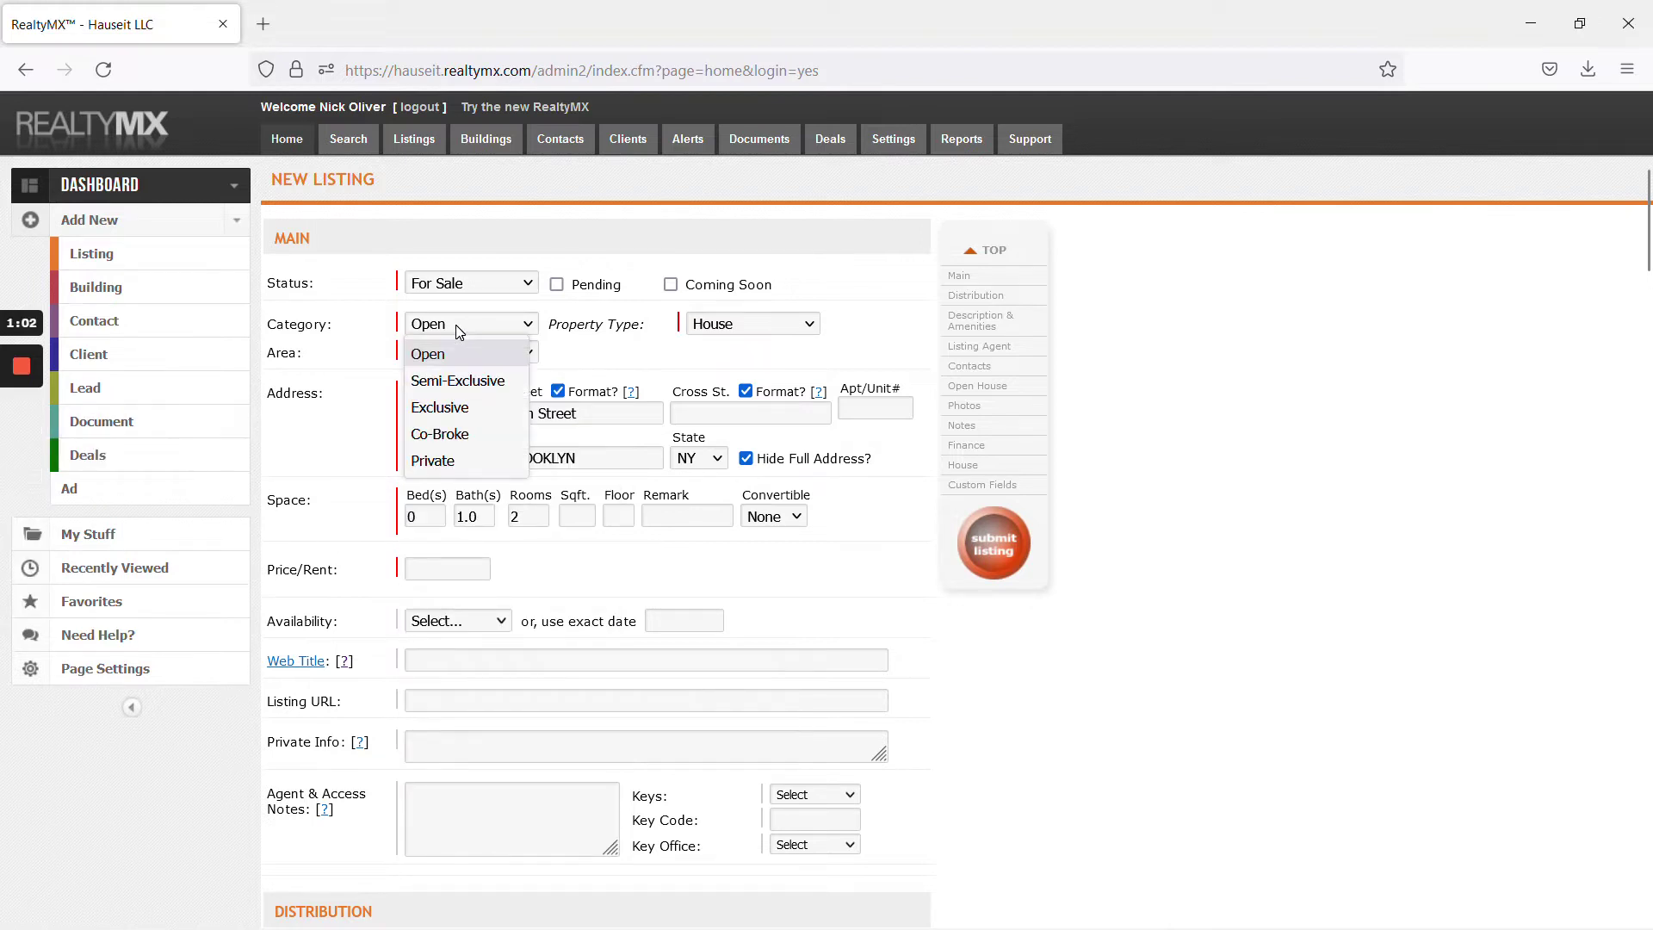
pyautogui.click(456, 401)
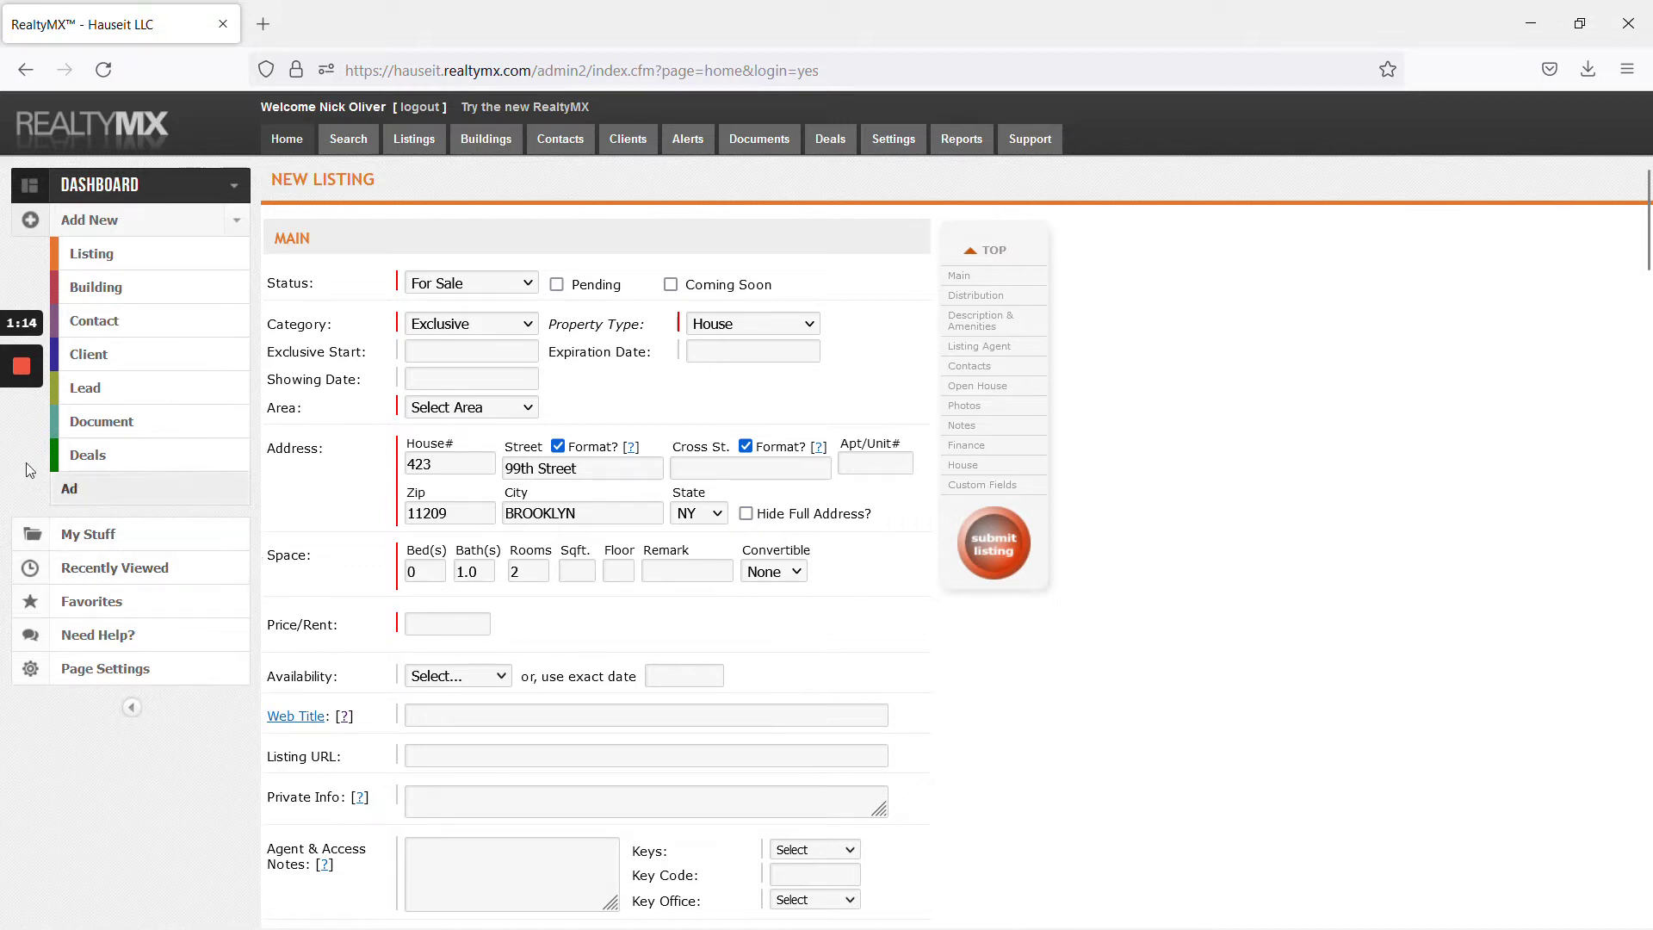
pyautogui.hotkey('alt', 'Tab')
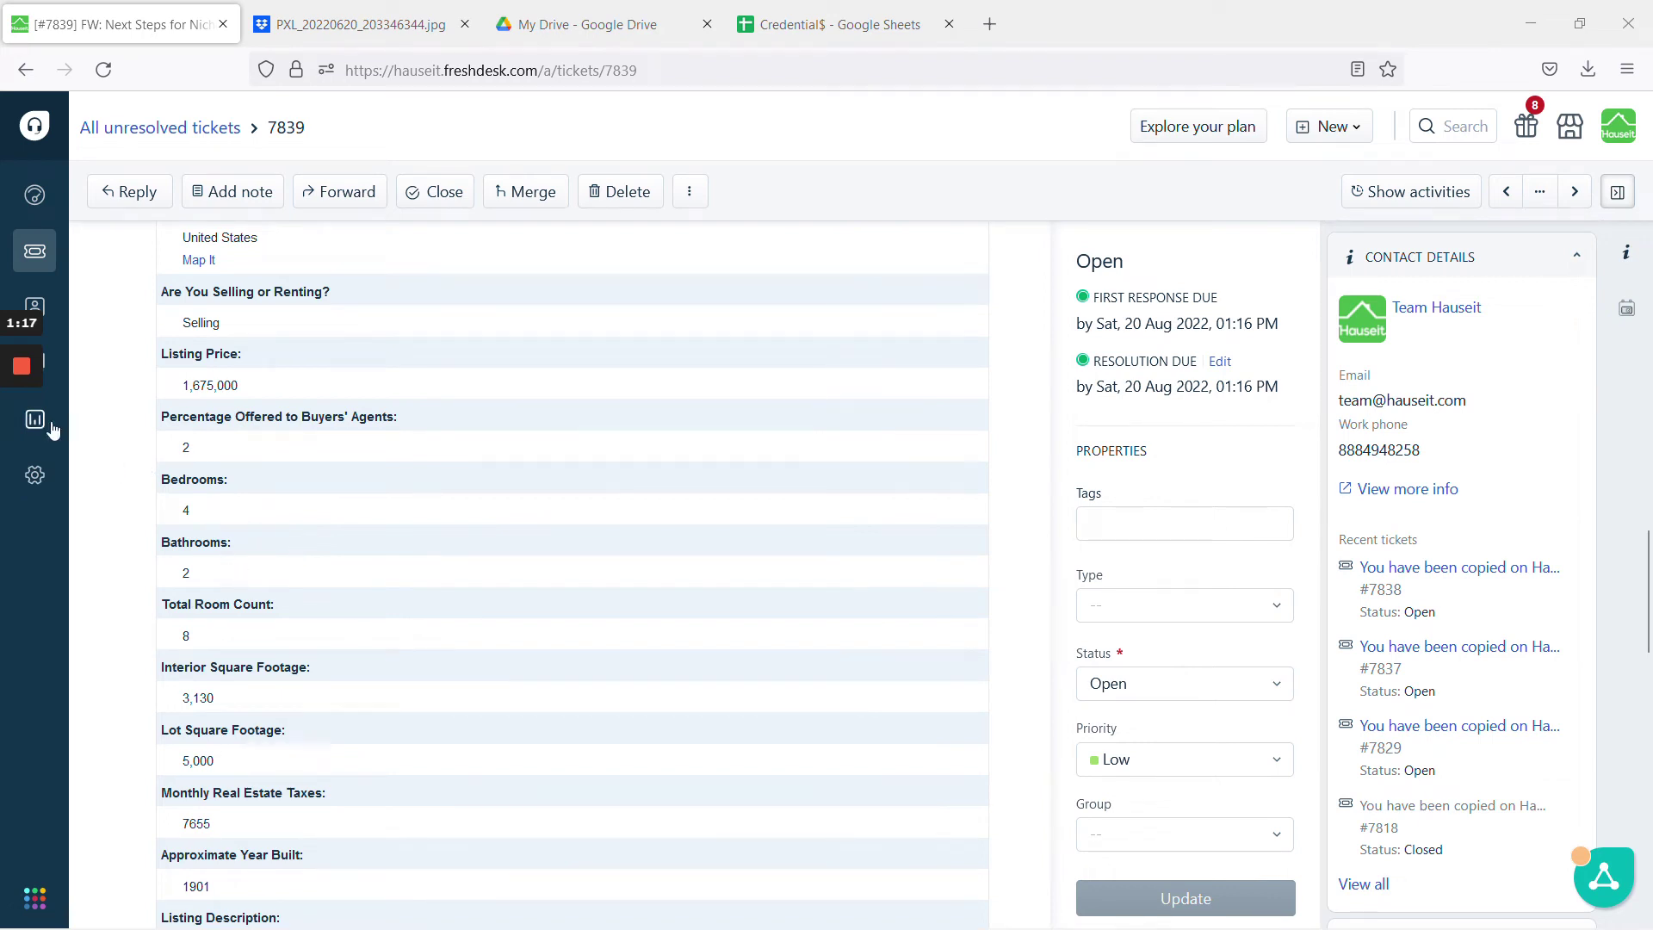
# Enter 4 bedrooms, 2 bathrooms and 8 rooms on the listing
pyautogui.click(18, 457)
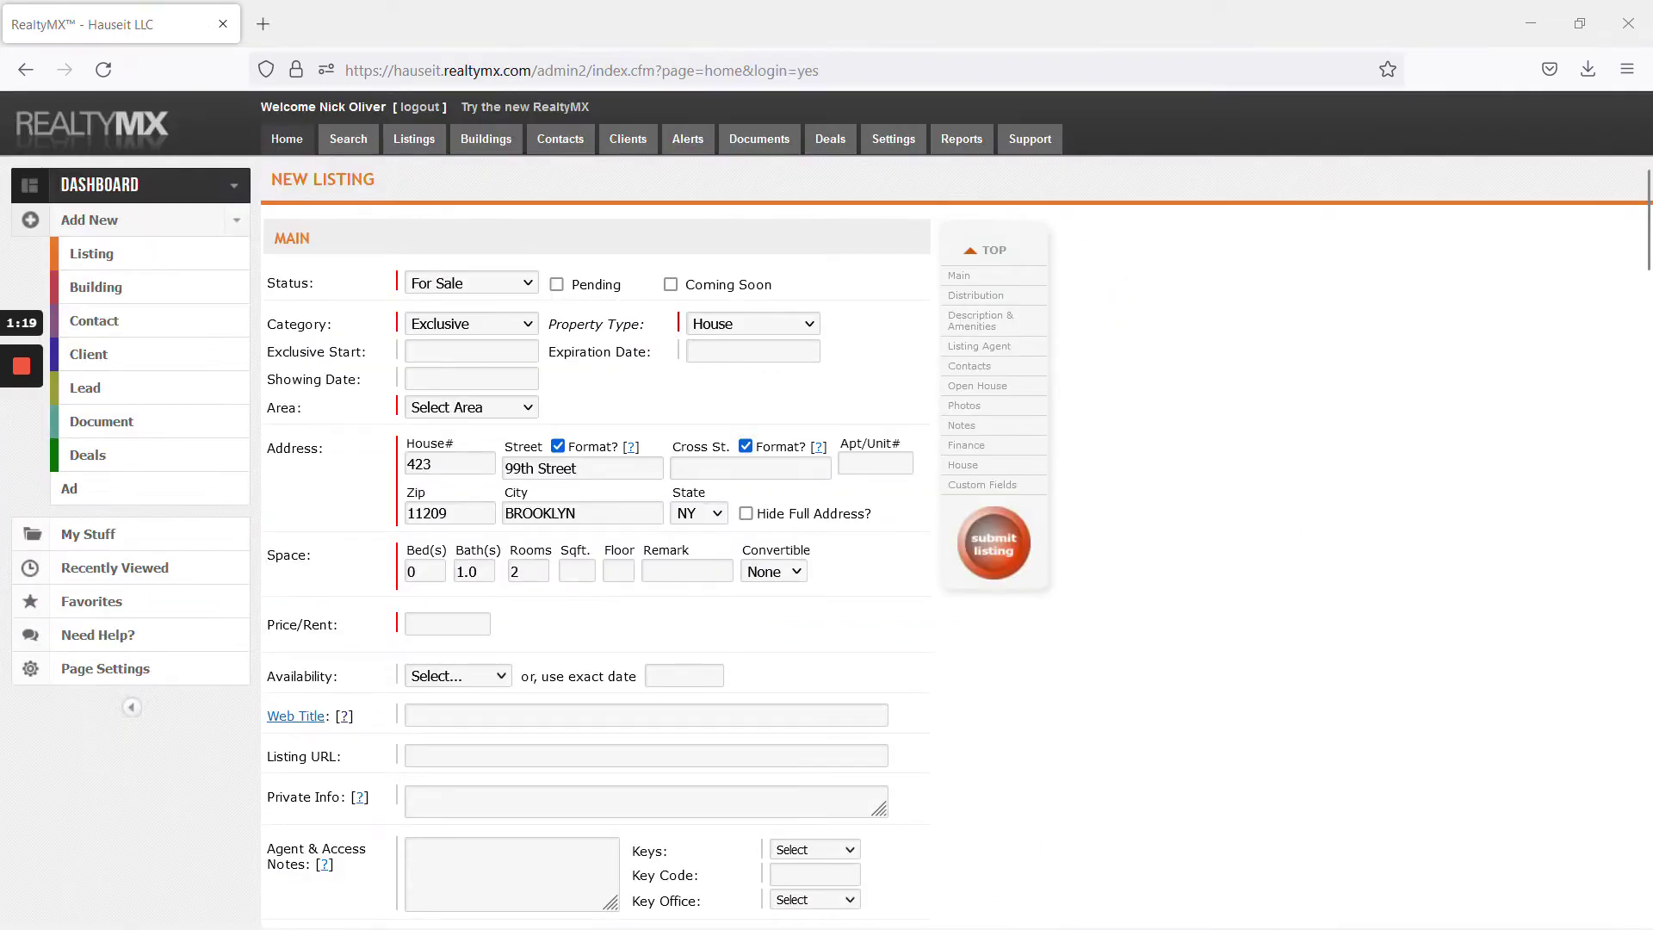
pyautogui.click(411, 572)
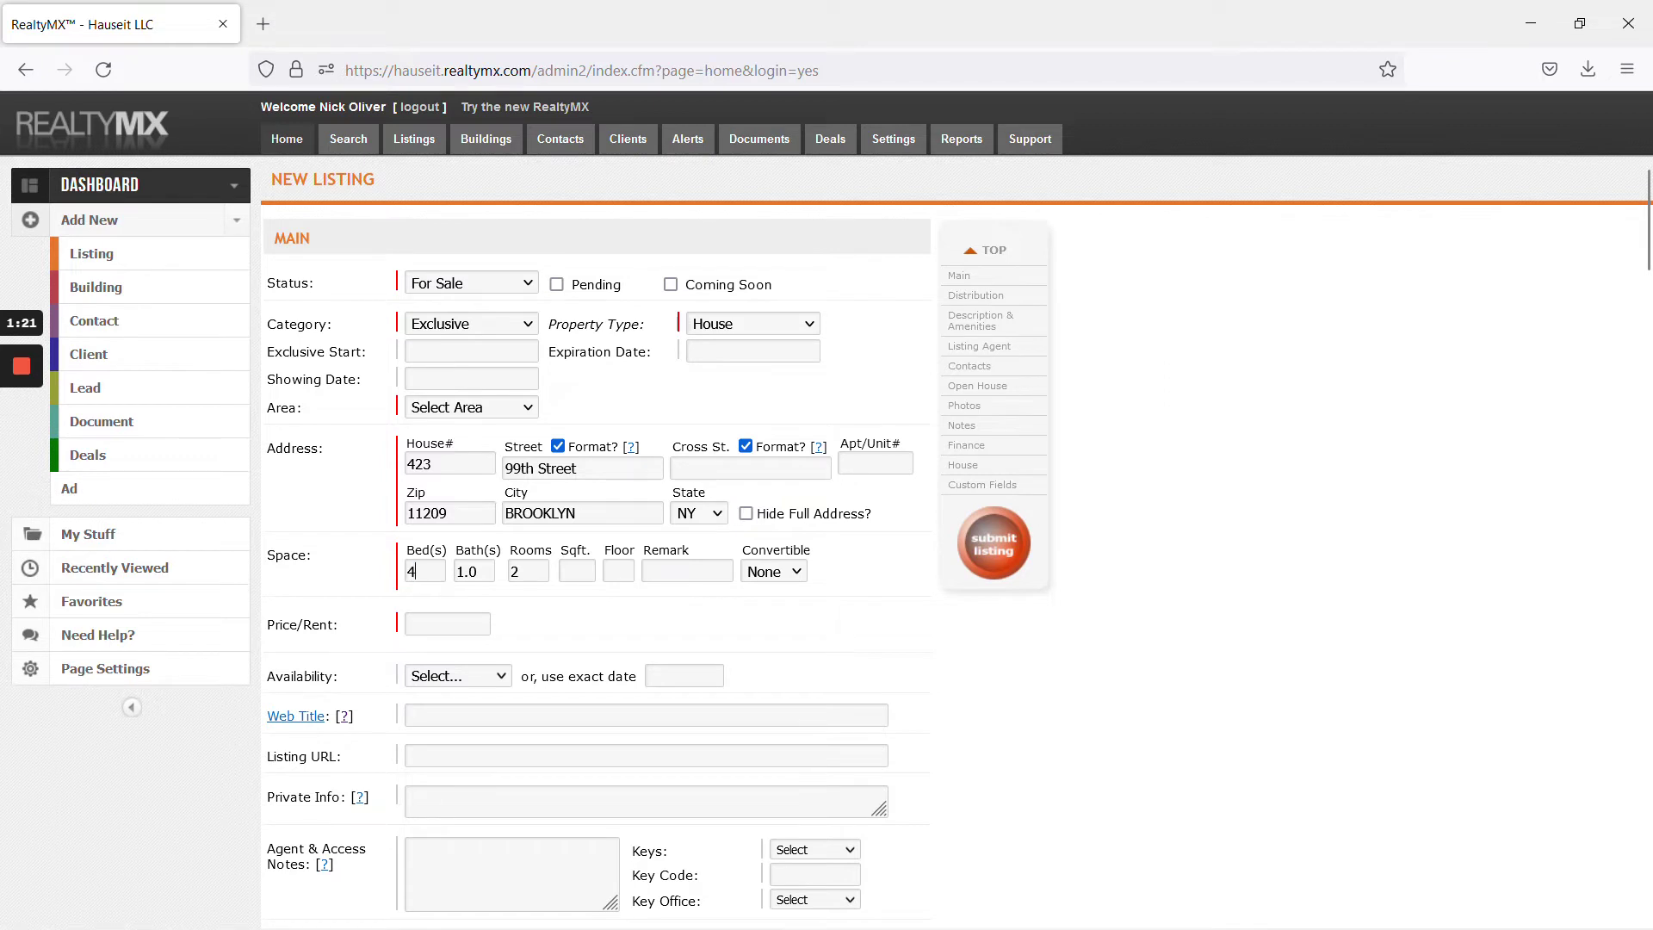
pyautogui.write('4')
pyautogui.press('Tab')
pyautogui.write('2')
pyautogui.press('Tab')
pyautogui.write('6')
pyautogui.write('8')
# Paste the asking price 1,675,000 into Price/Rent
pyautogui.click(21, 455)
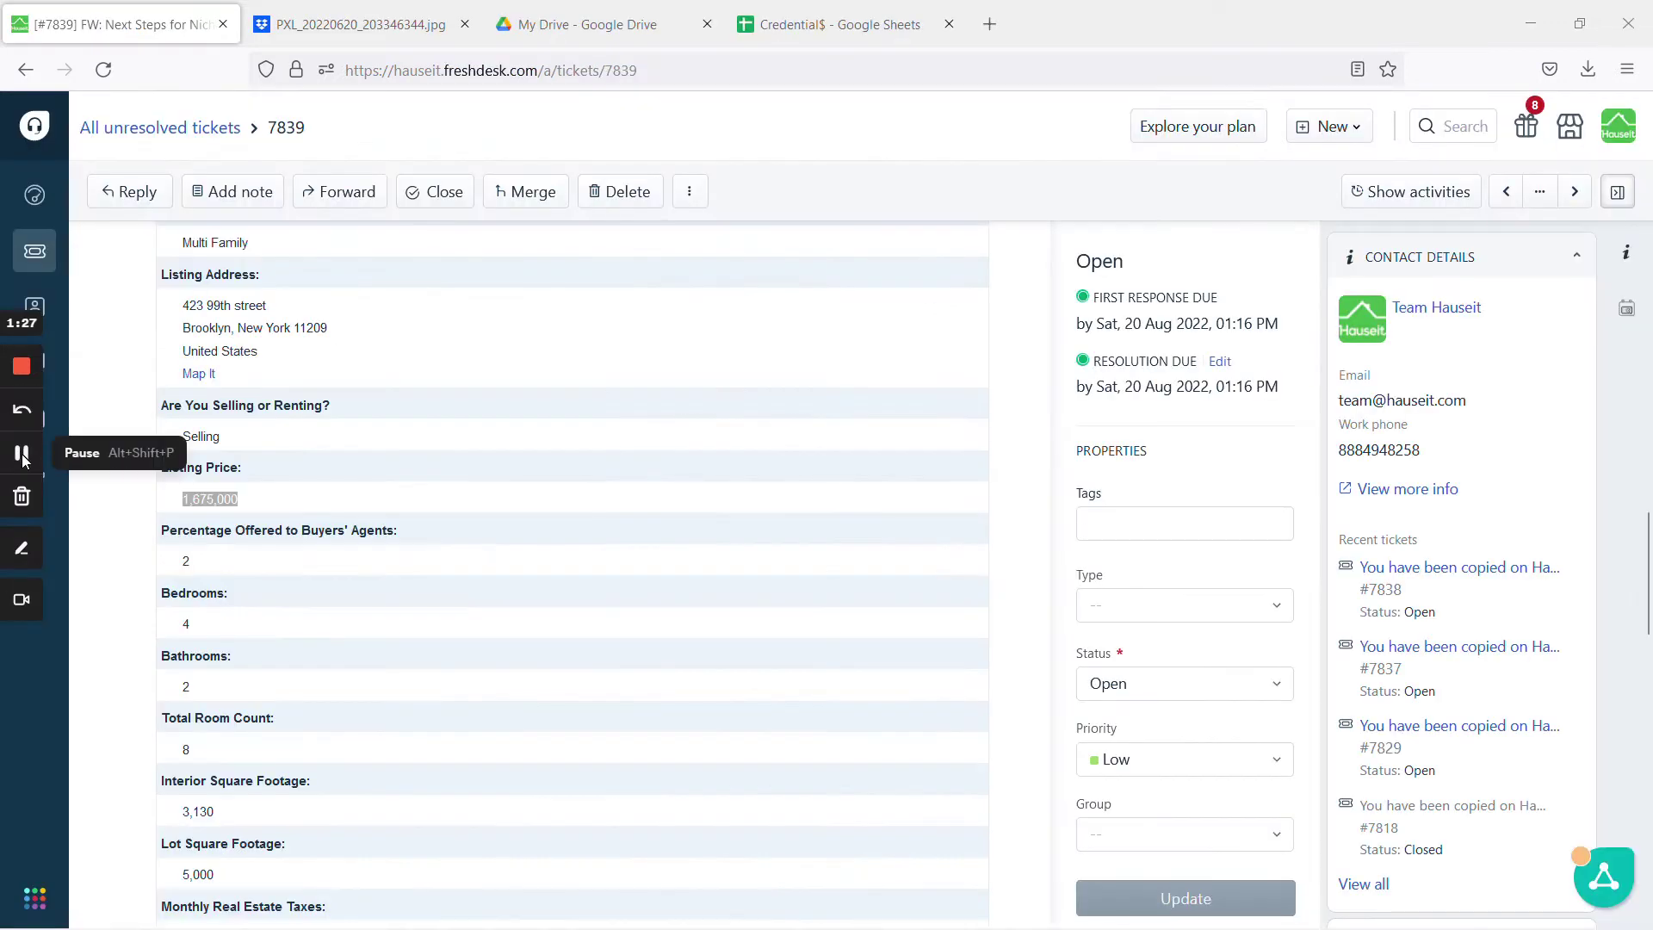
pyautogui.click(22, 455)
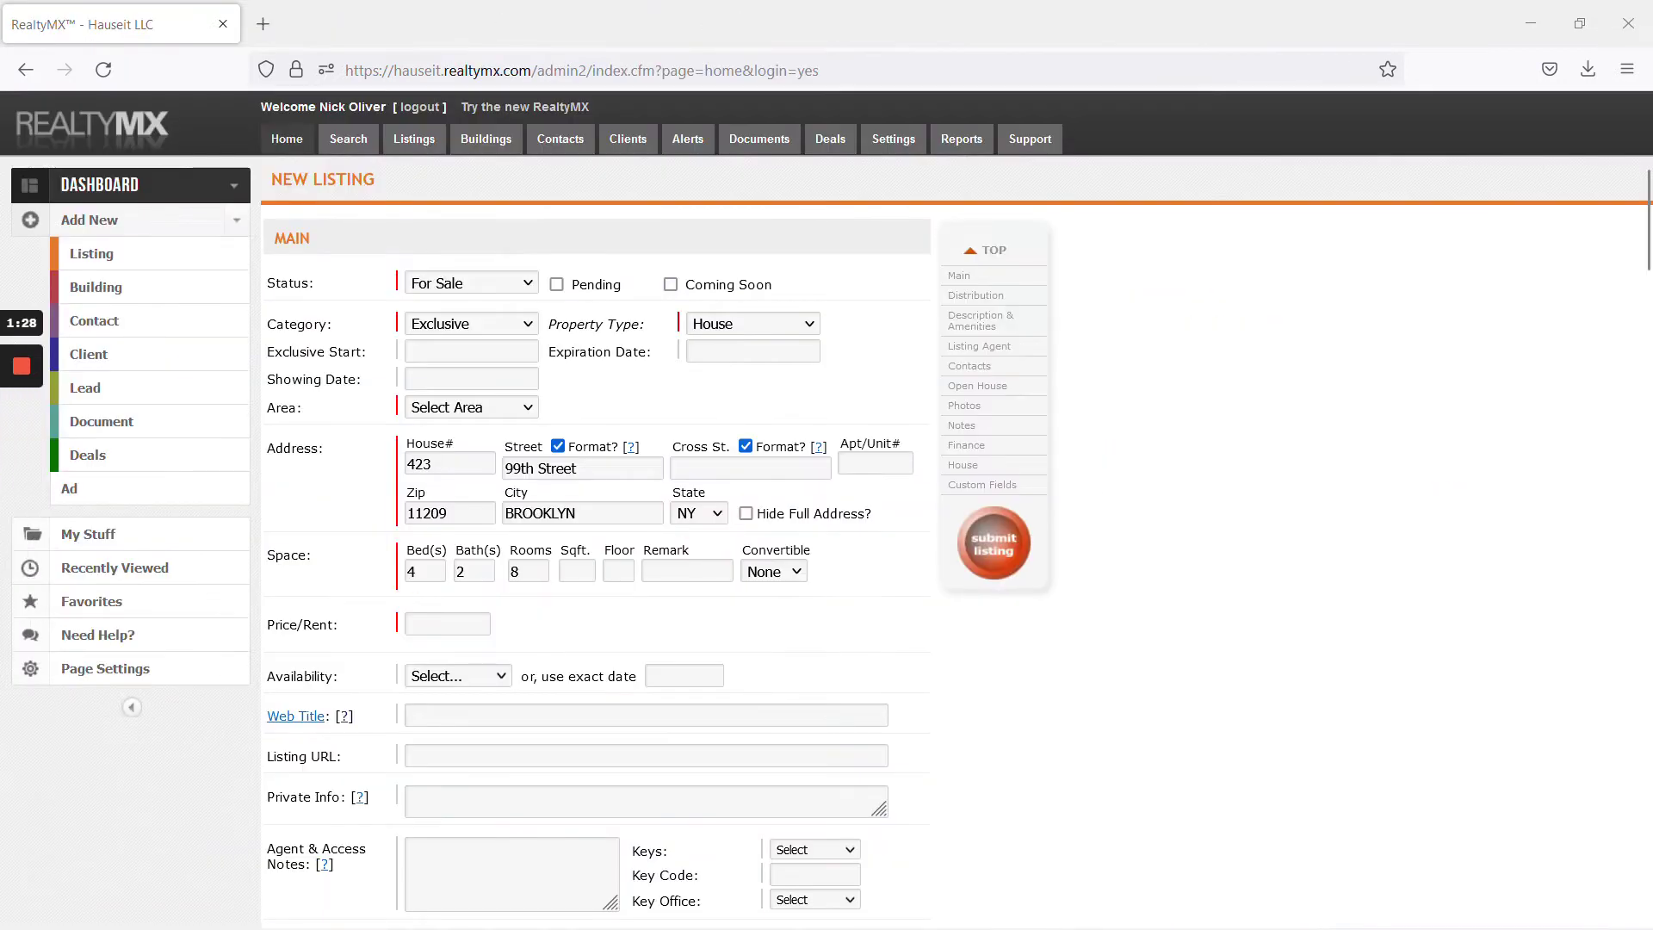
pyautogui.write('1,675,000')
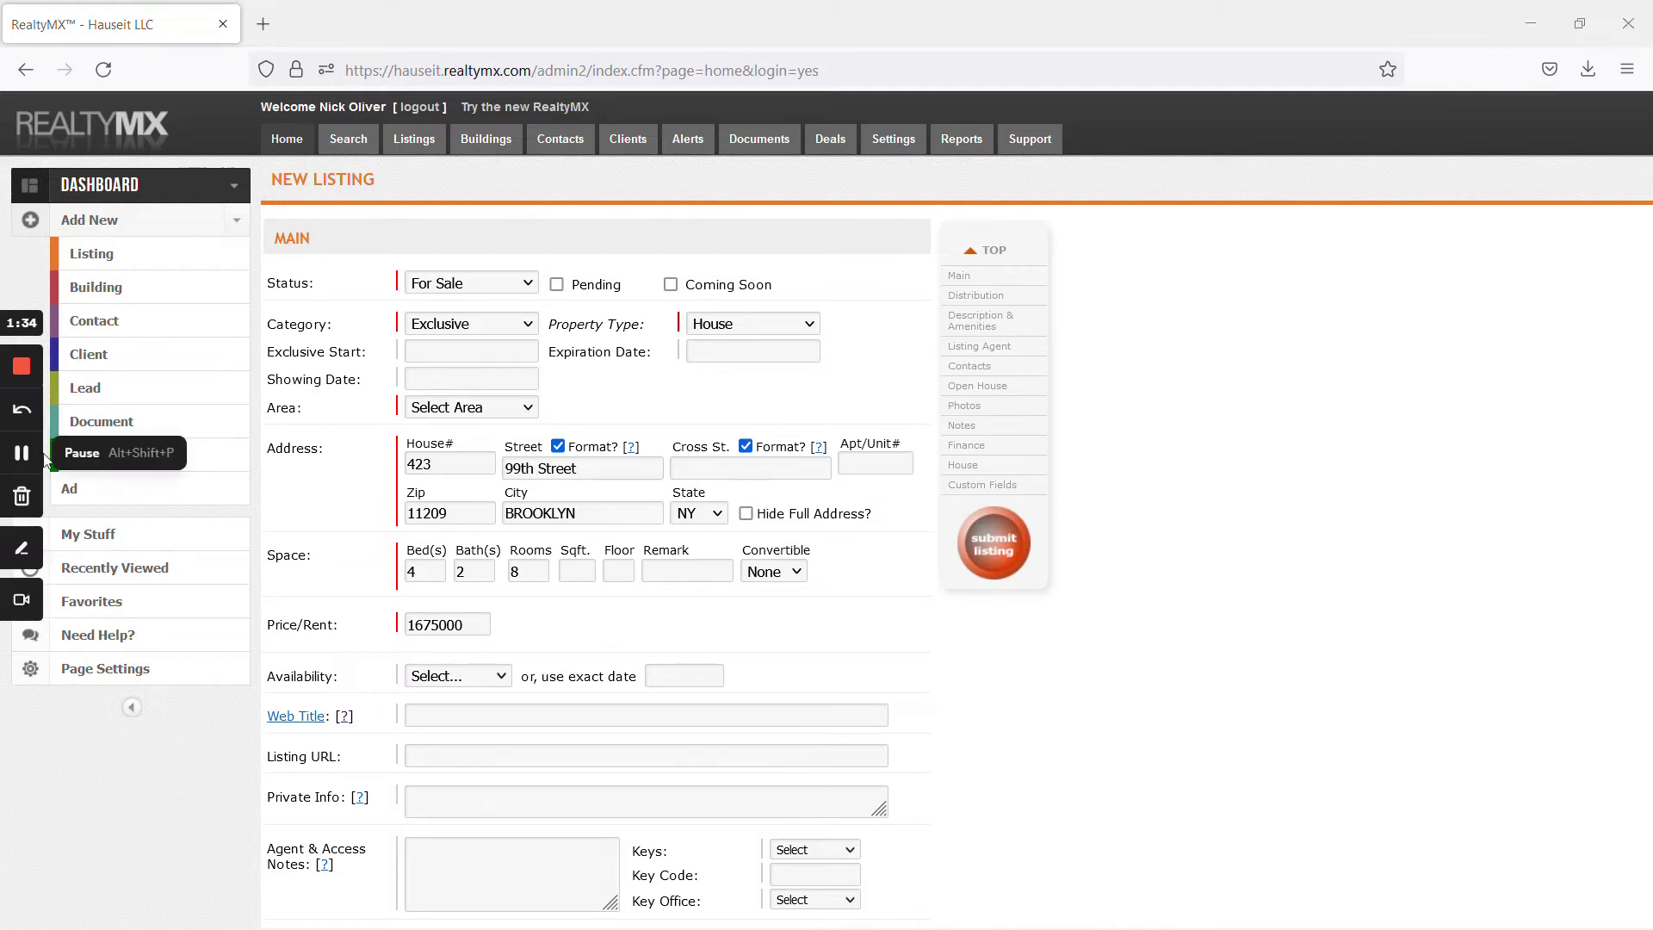
pyautogui.click(482, 414)
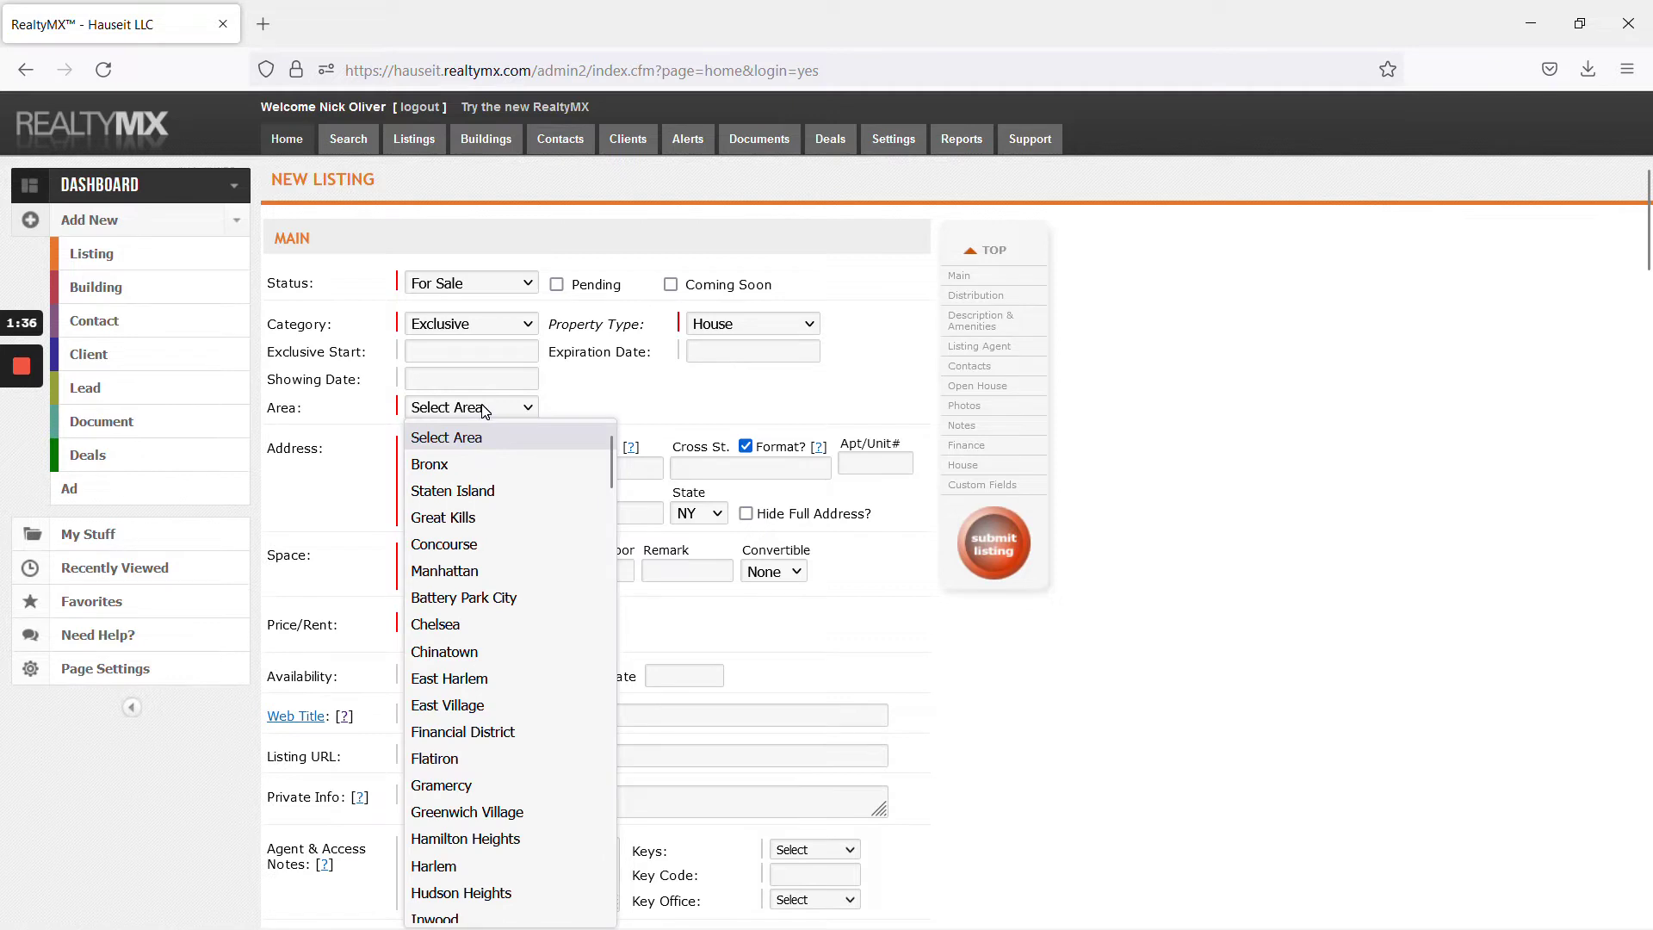
pyautogui.click(593, 401)
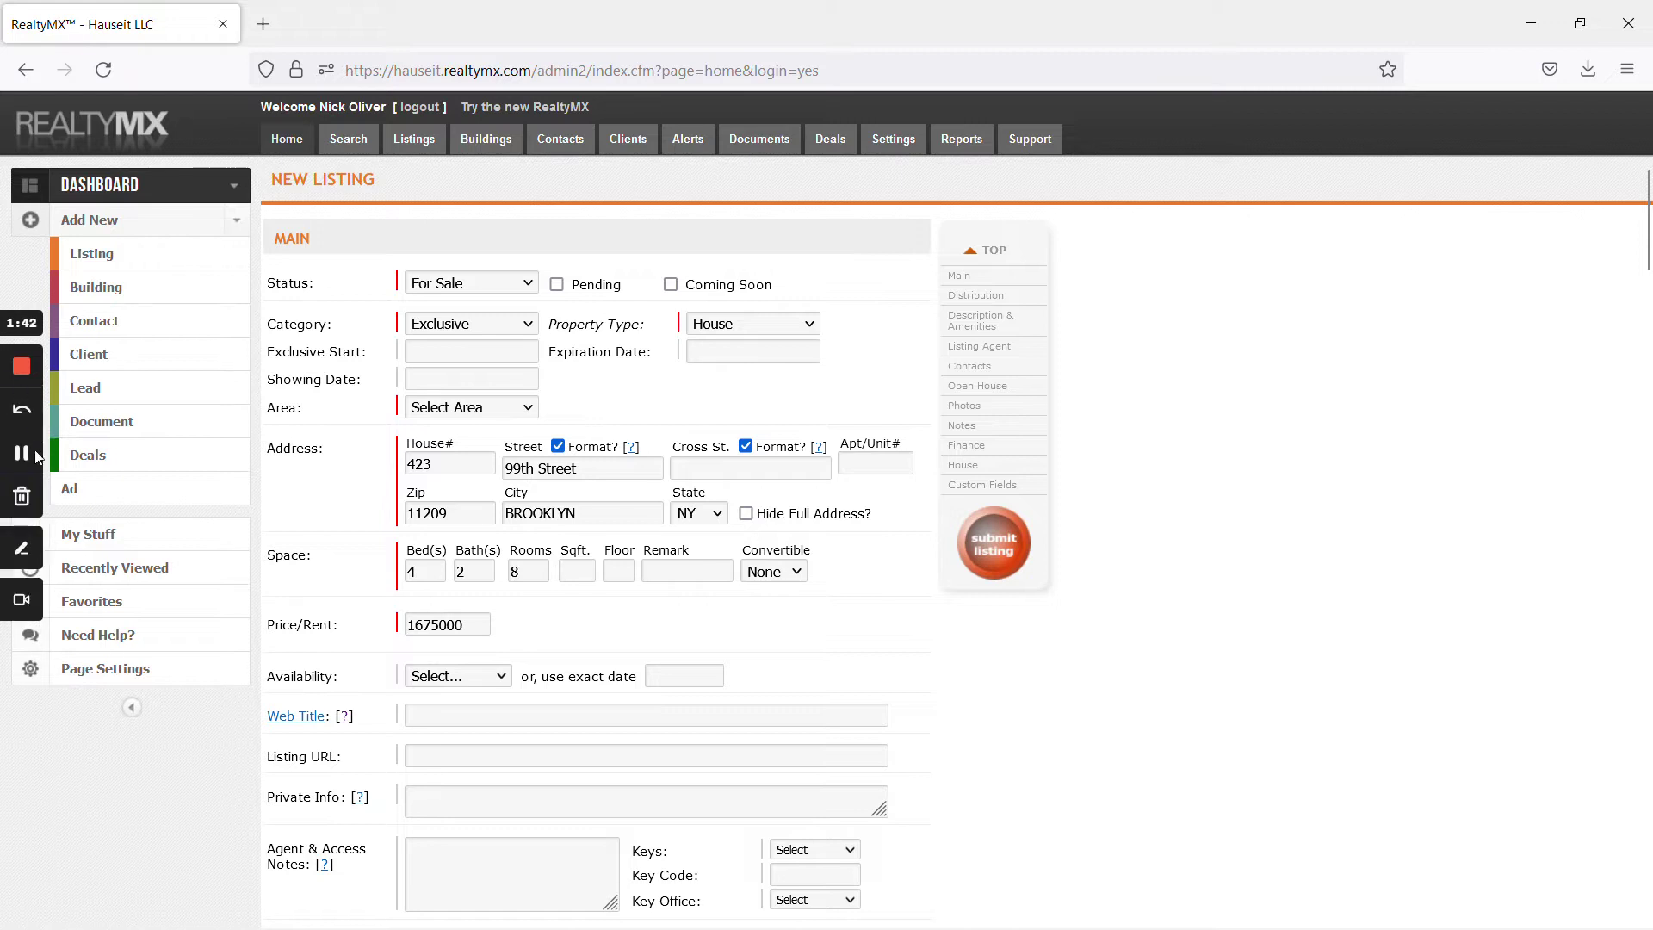
pyautogui.hotkey('alt', 'Tab')
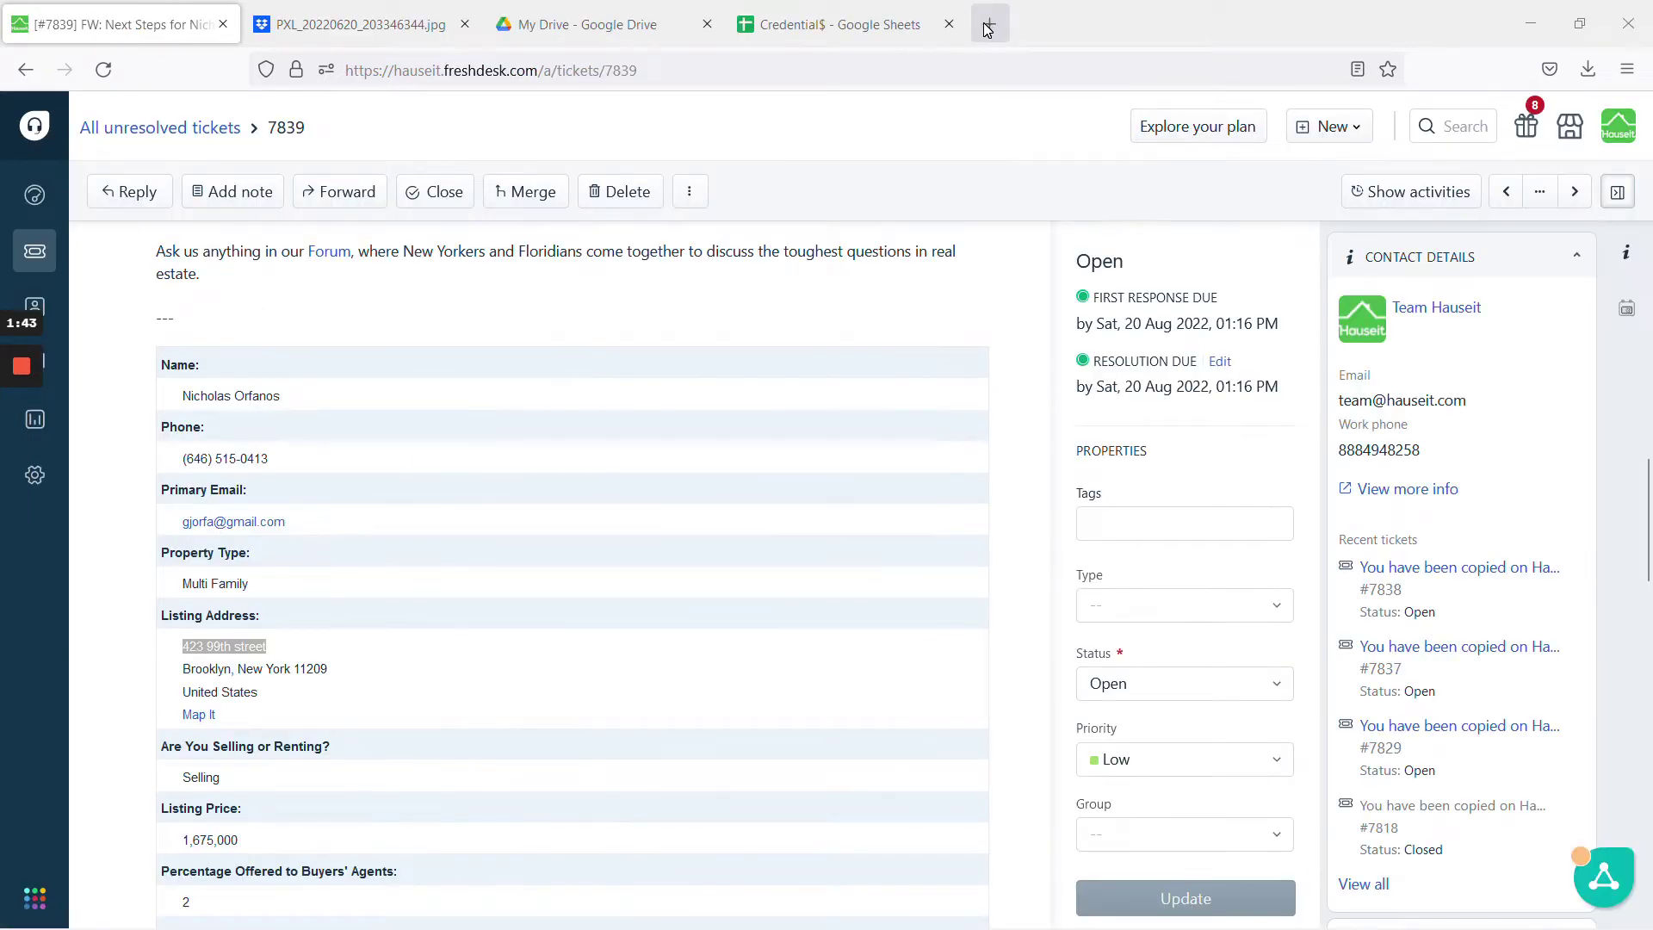
pyautogui.click(988, 28)
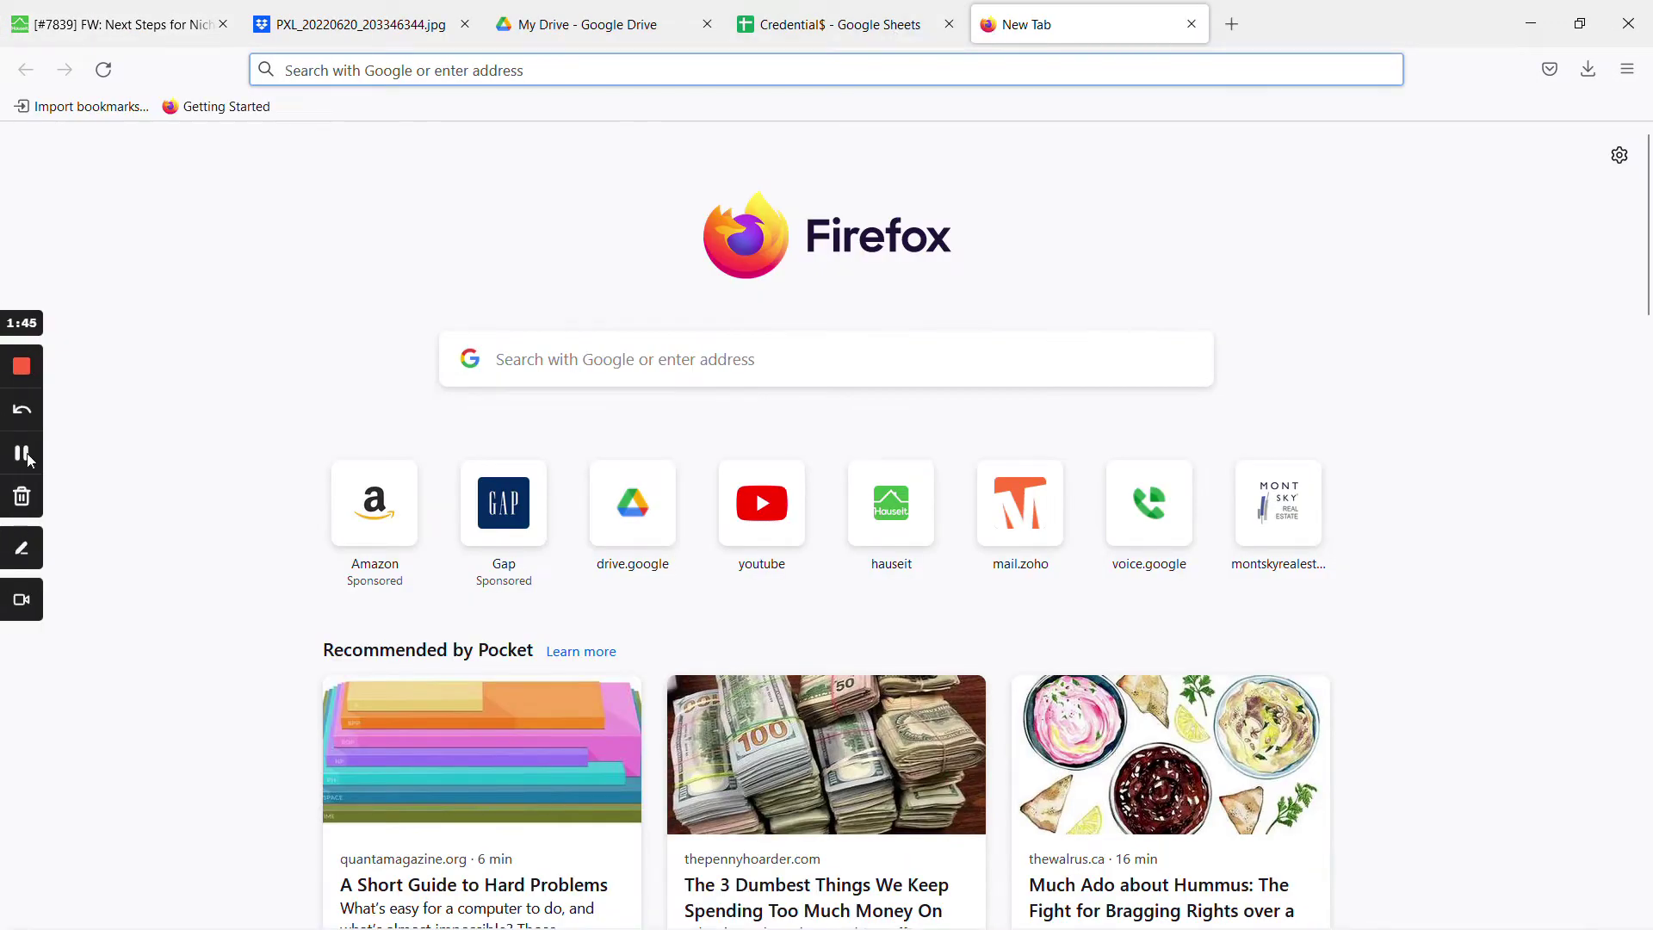
pyautogui.click(22, 454)
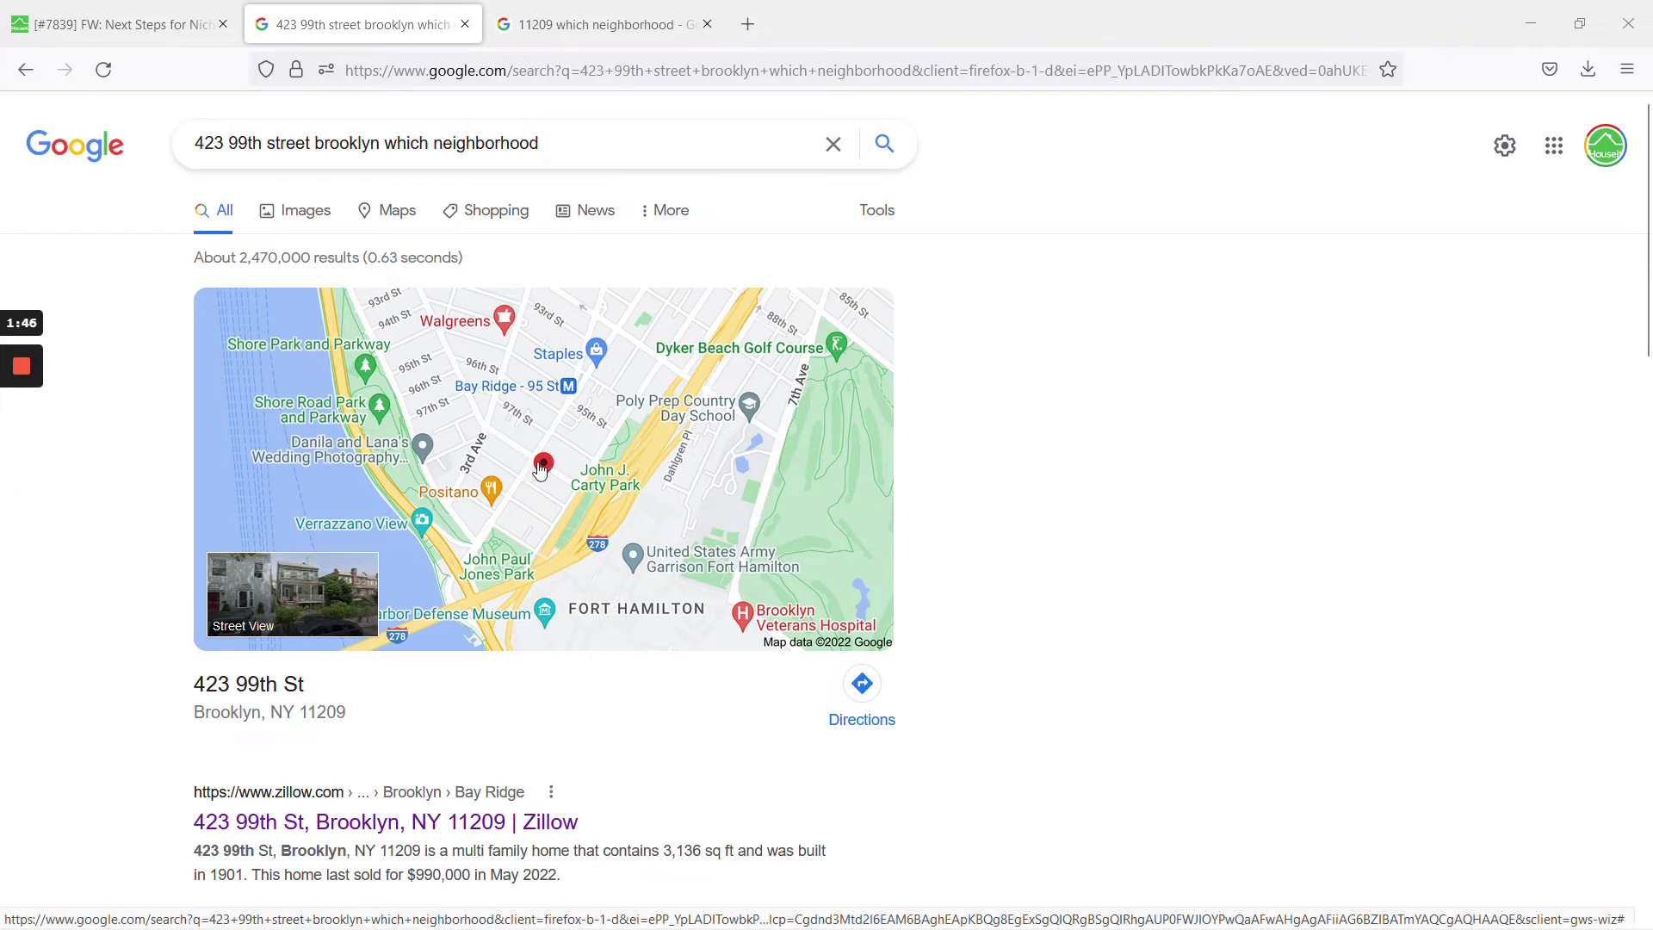
pyautogui.click(589, 11)
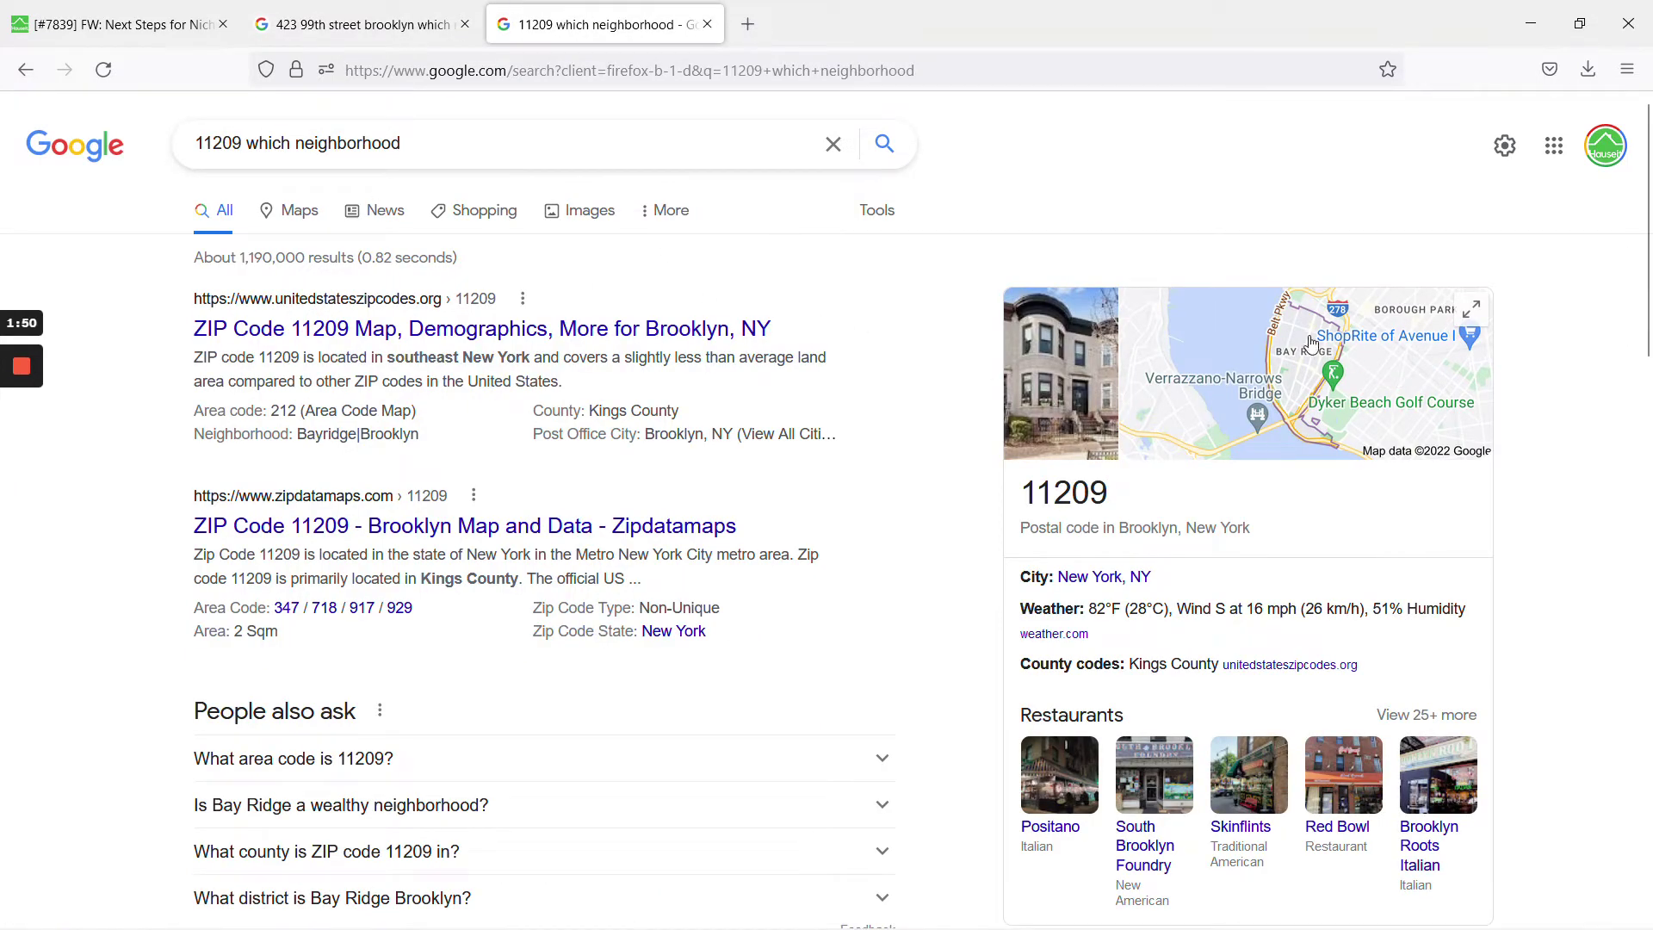
pyautogui.click(328, 7)
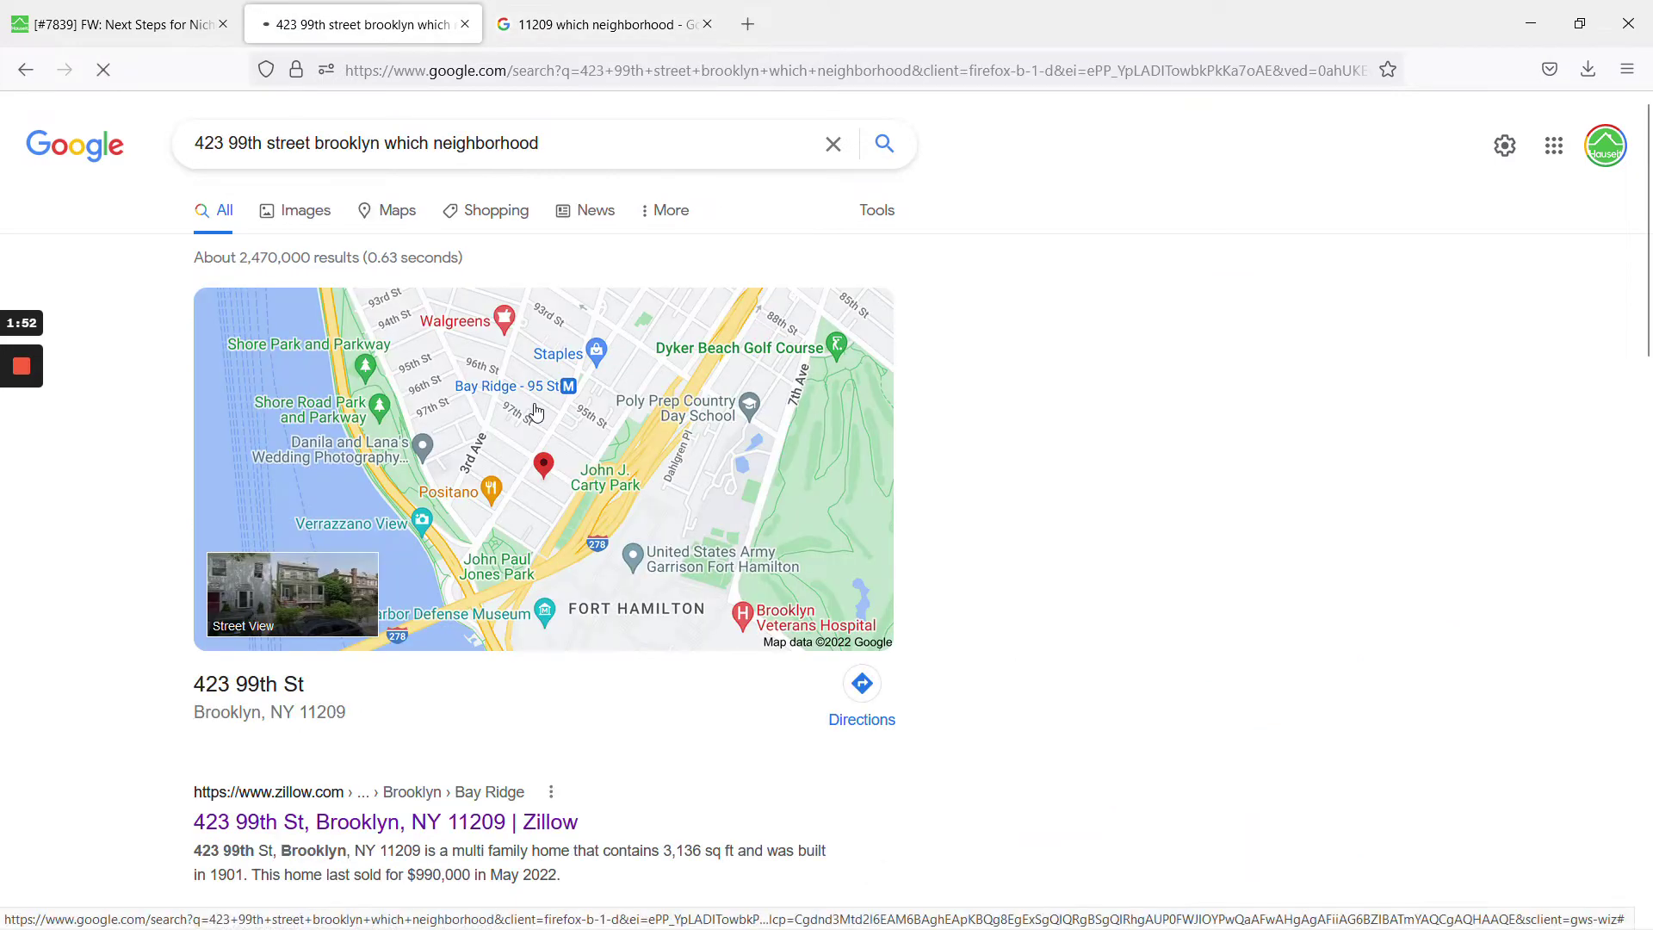
pyautogui.click(564, 401)
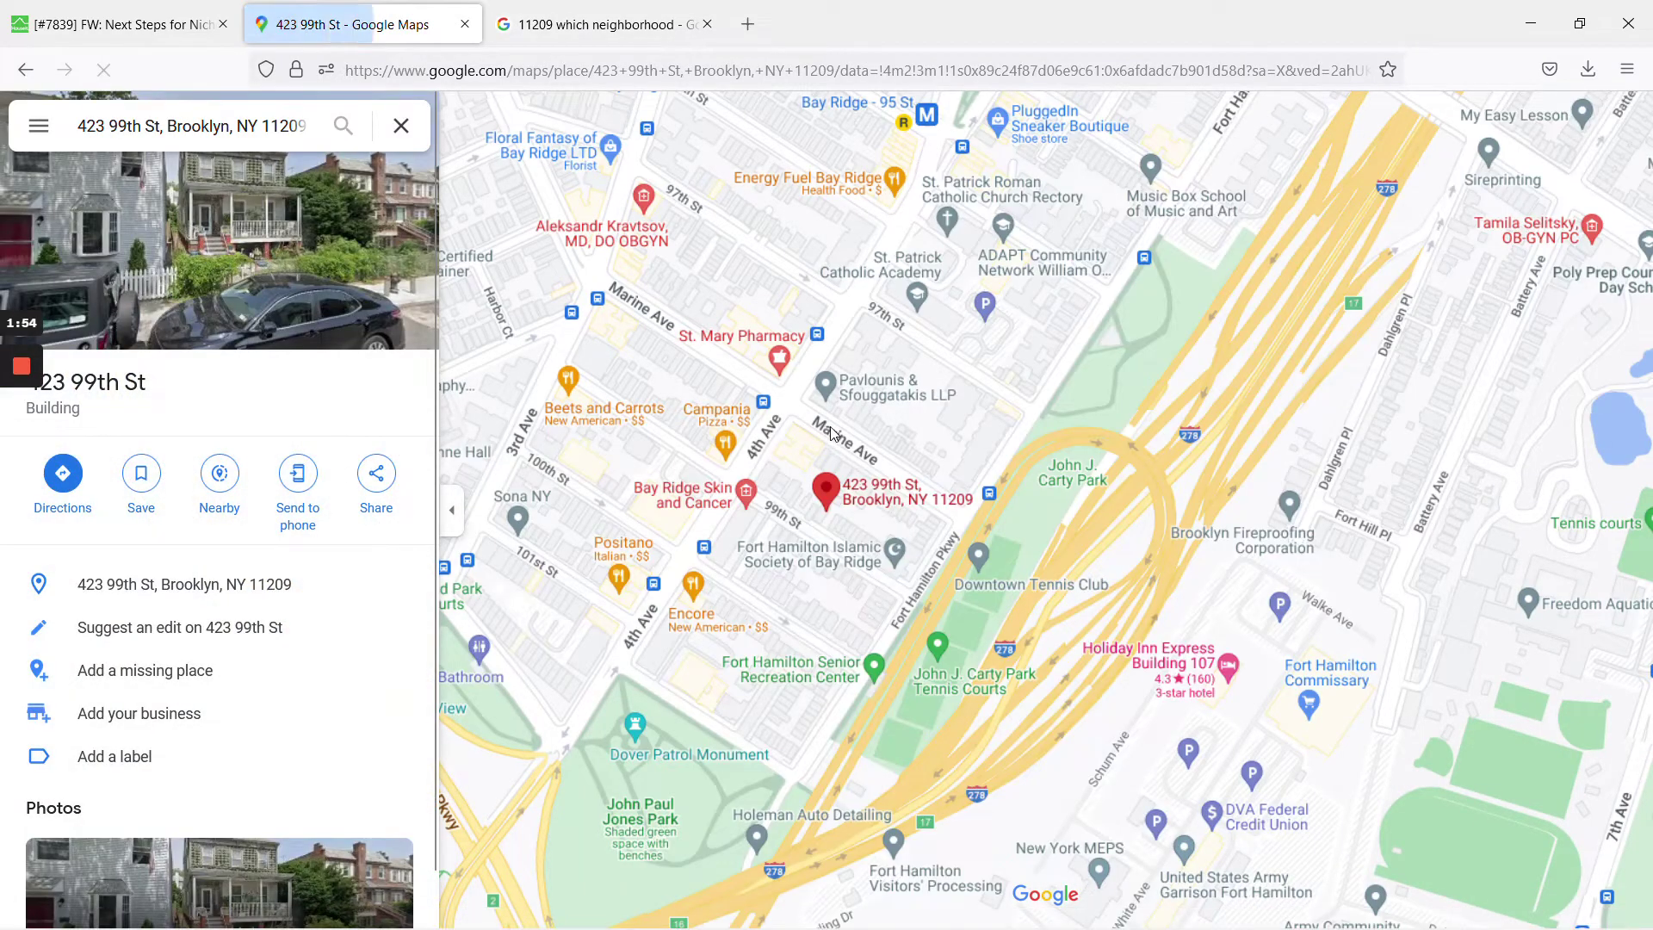
pyautogui.scroll(-3, 844, 437)
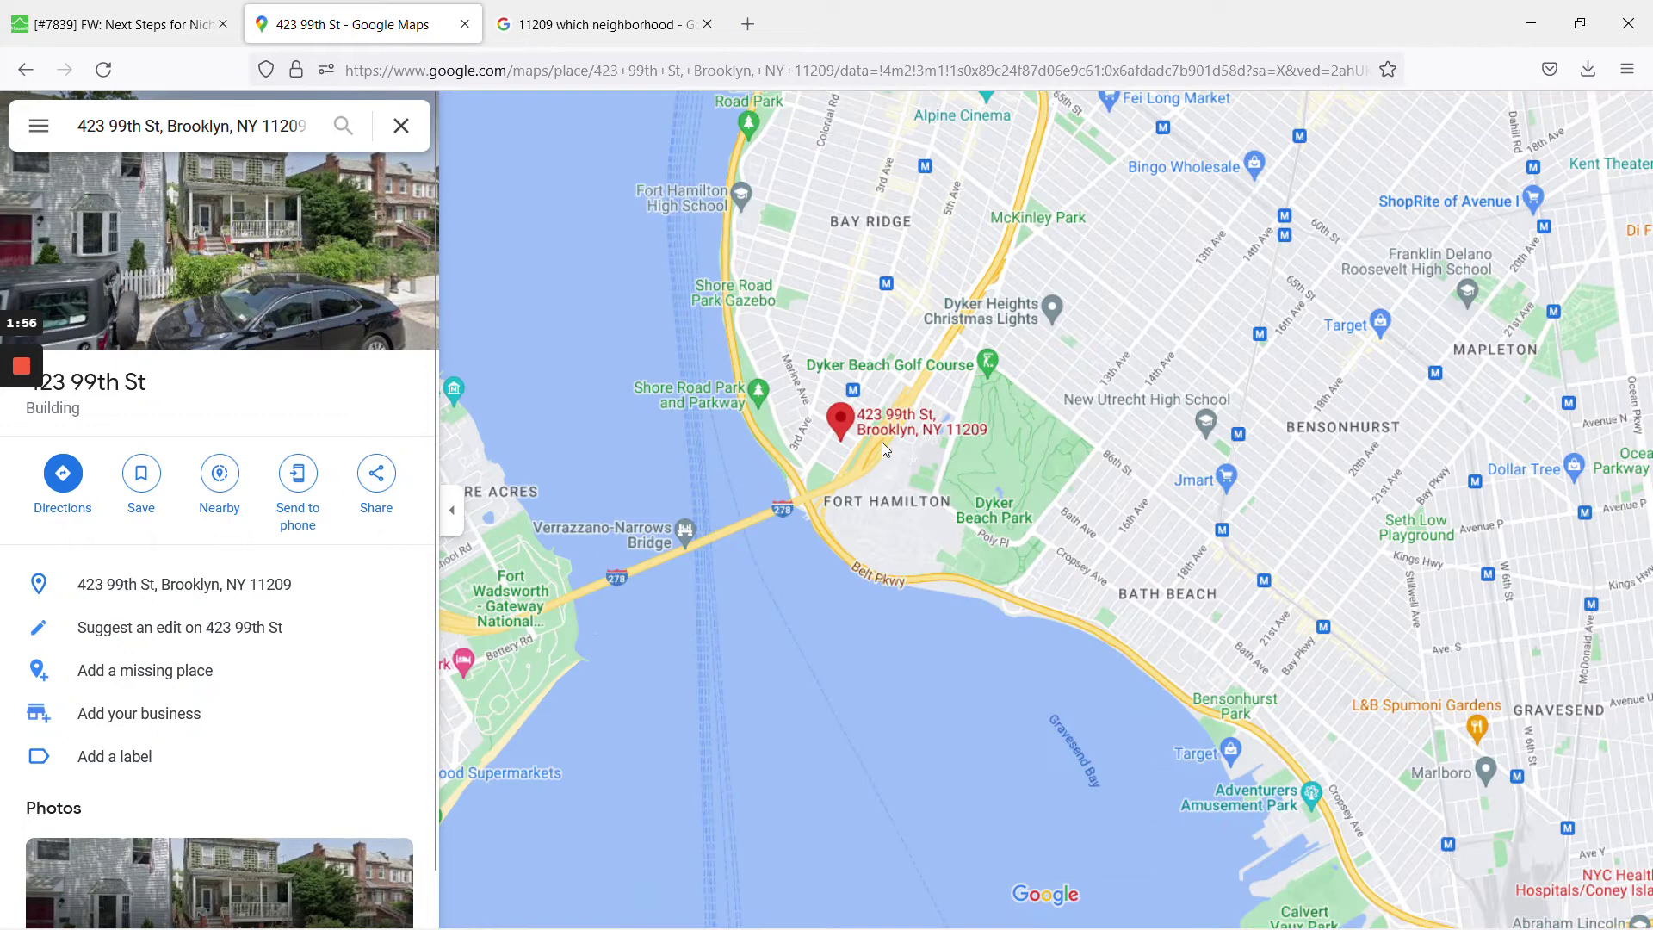
pyautogui.scroll(-2, 881, 442)
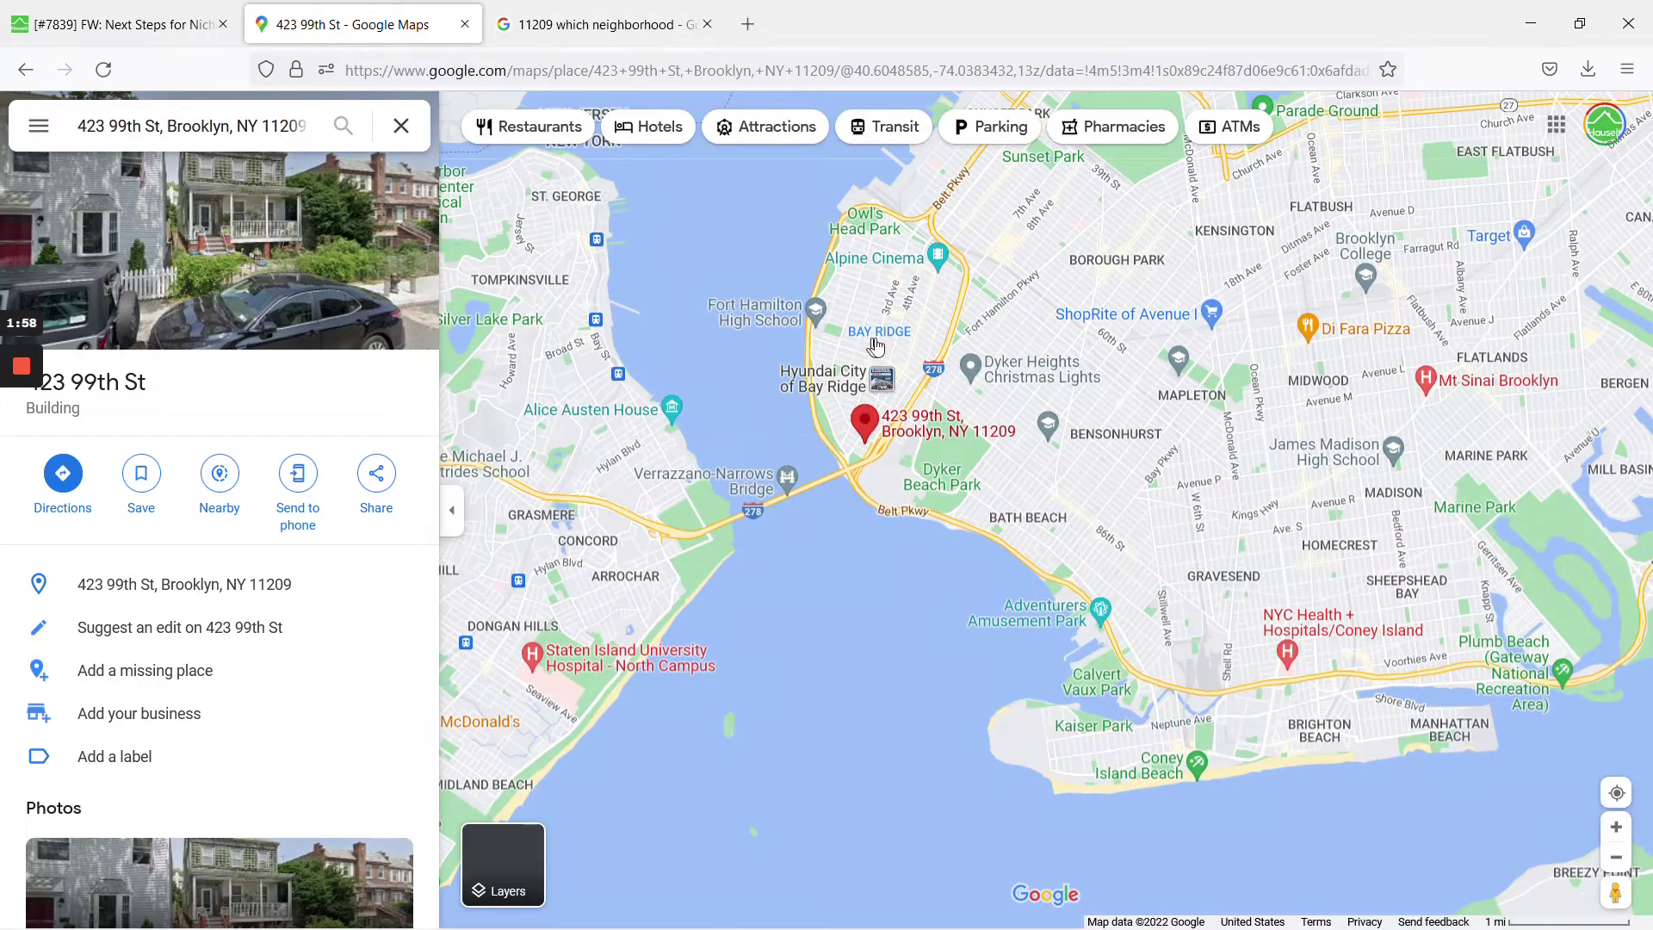
pyautogui.moveTo(887, 345)
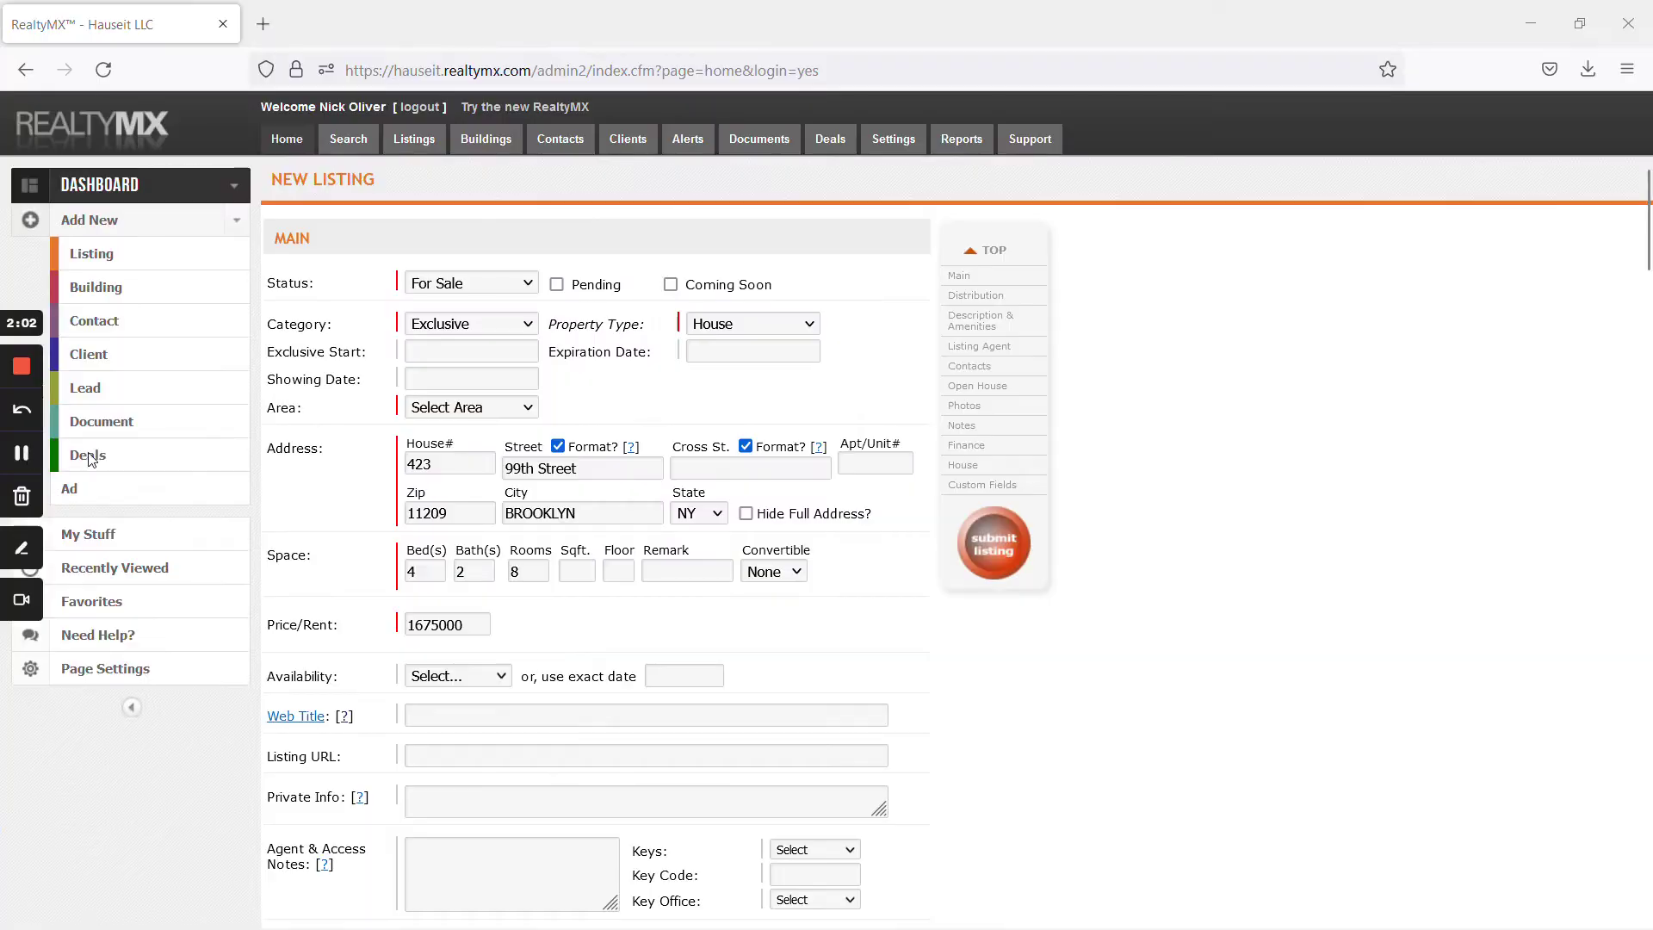
# Set the listing's area to Bay Ridge and distribute it through R.L.S. (REBNY)
pyautogui.click(456, 407)
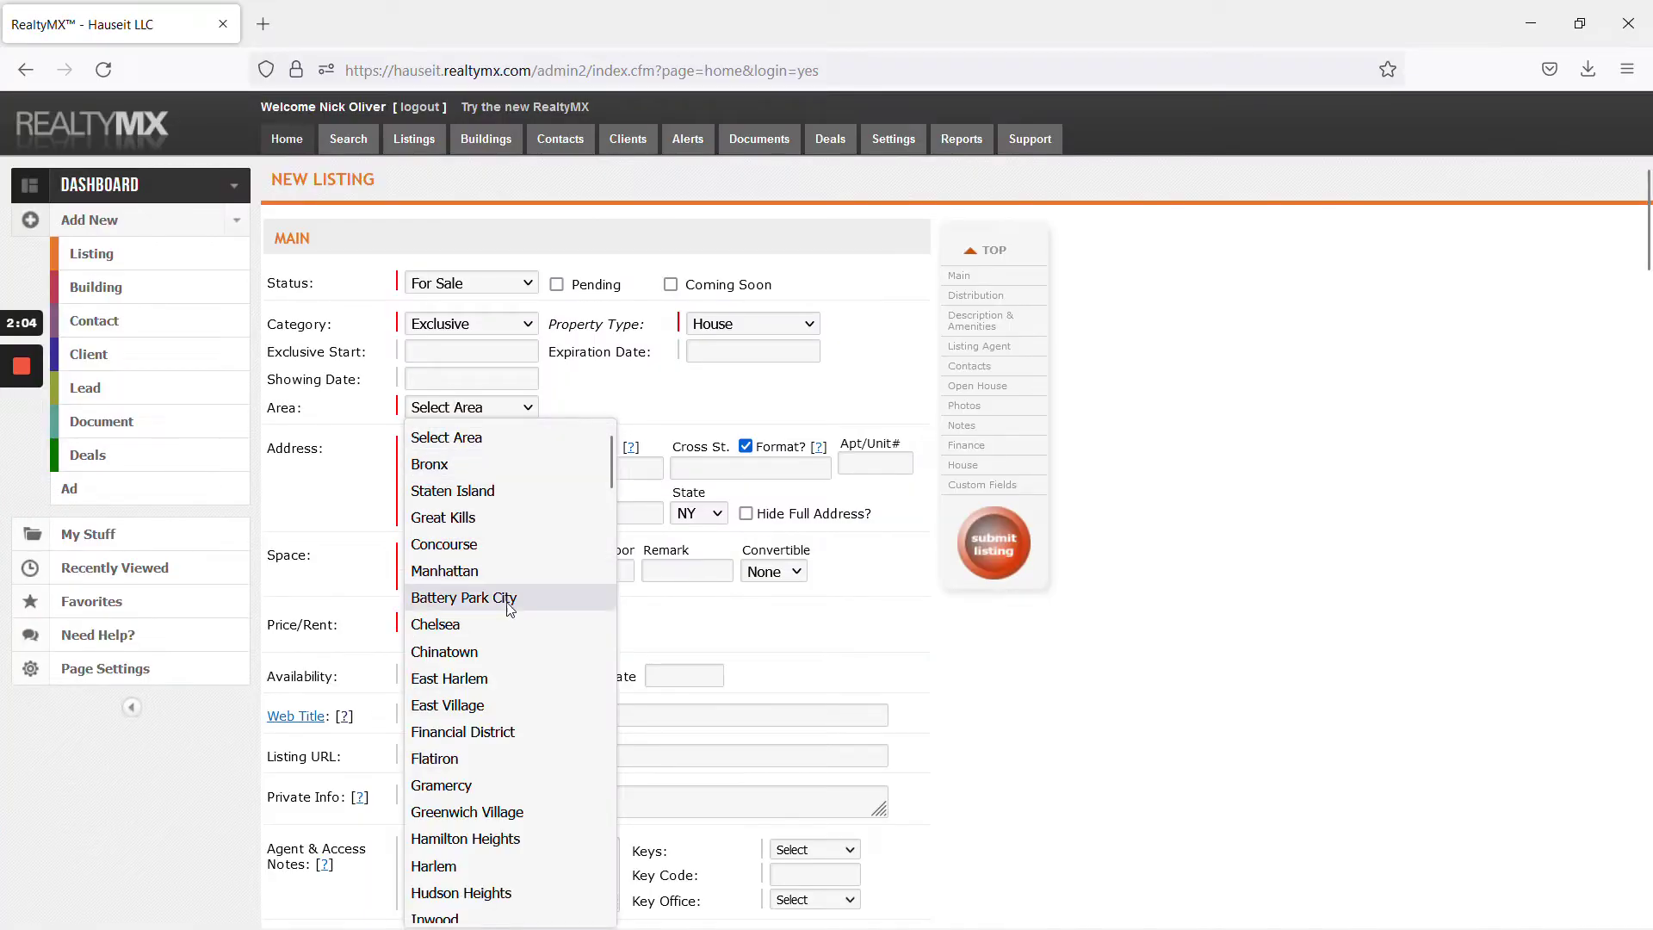
pyautogui.scroll(-12, 513, 689)
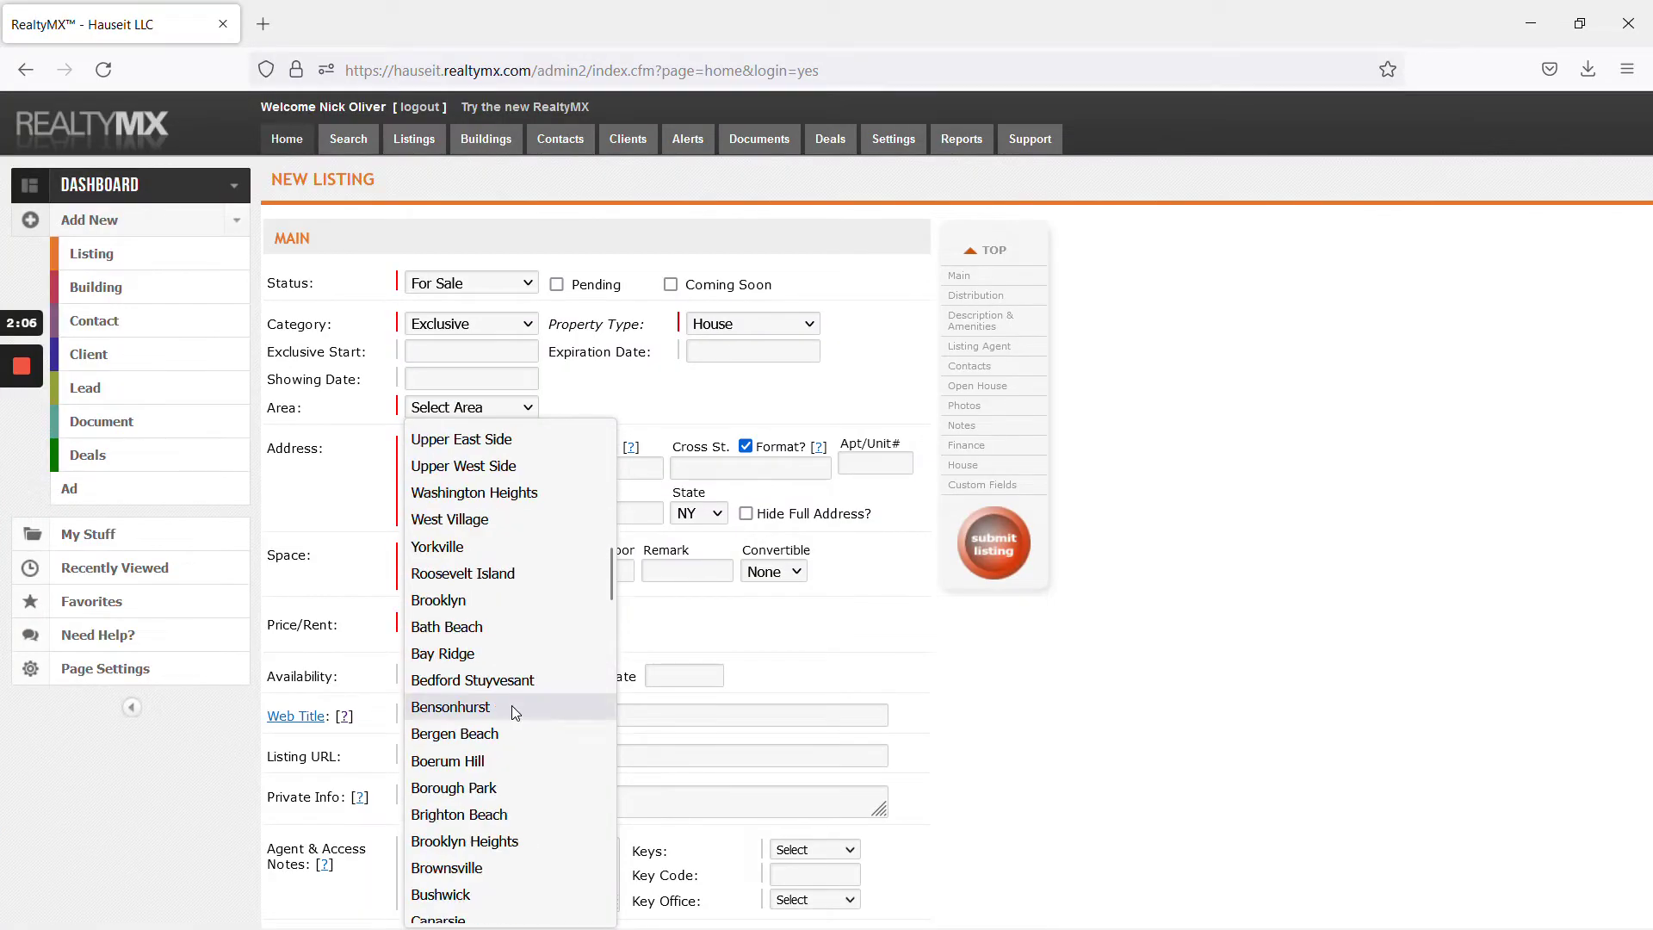
pyautogui.scroll(-2, 515, 712)
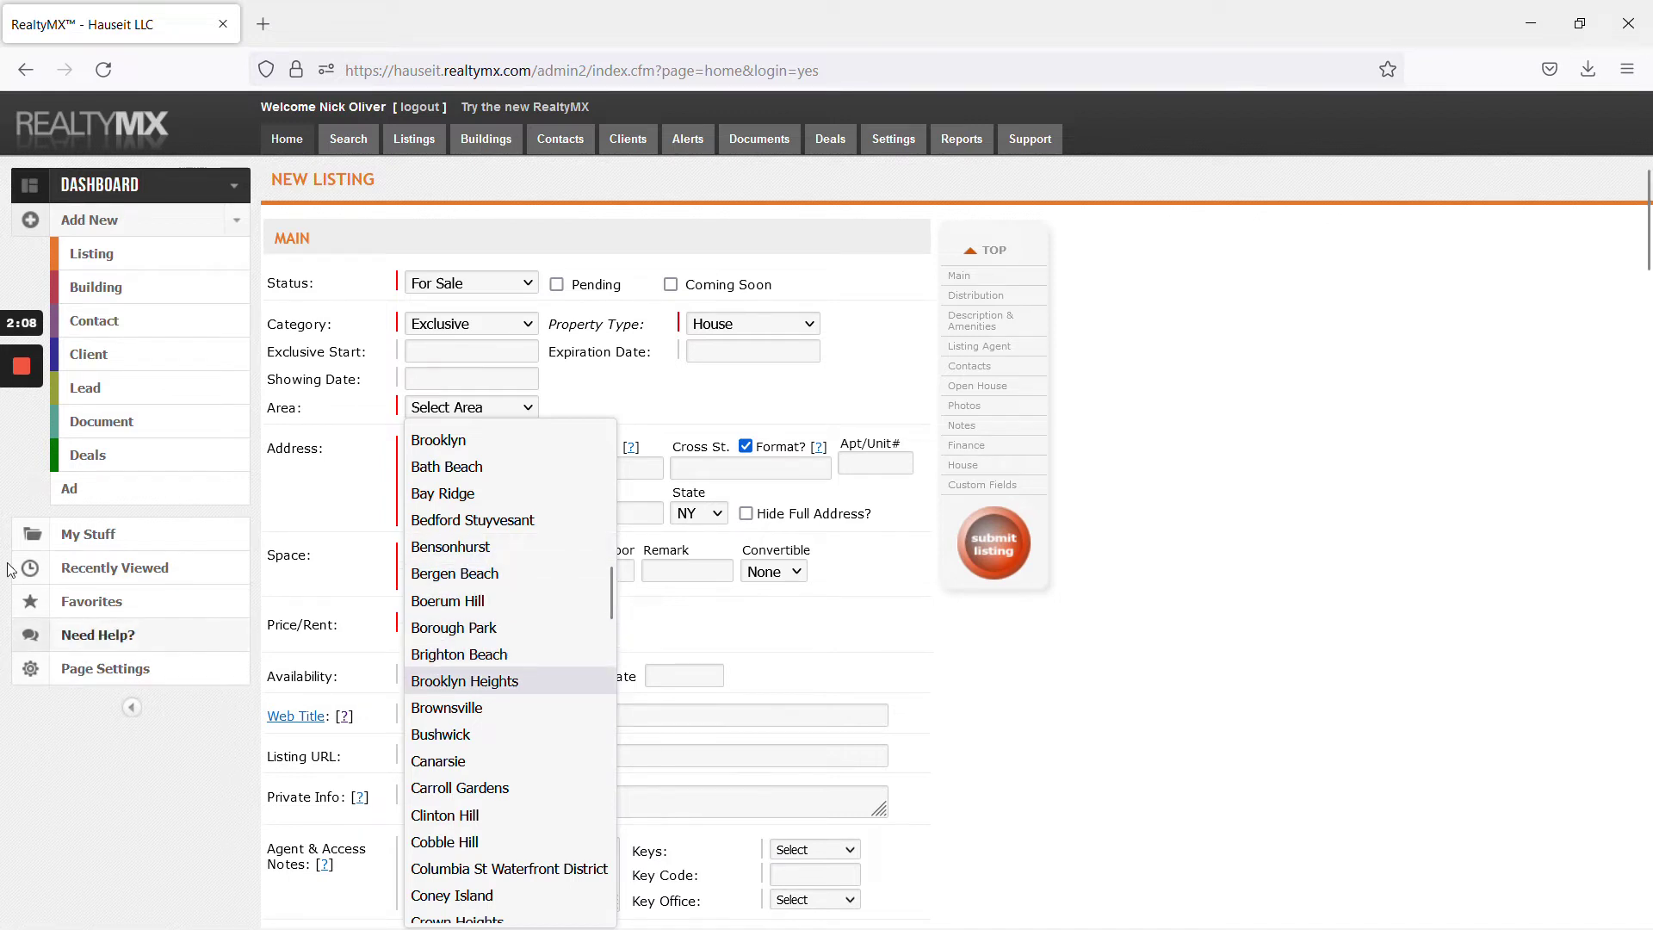
pyautogui.scroll(-4, 516, 603)
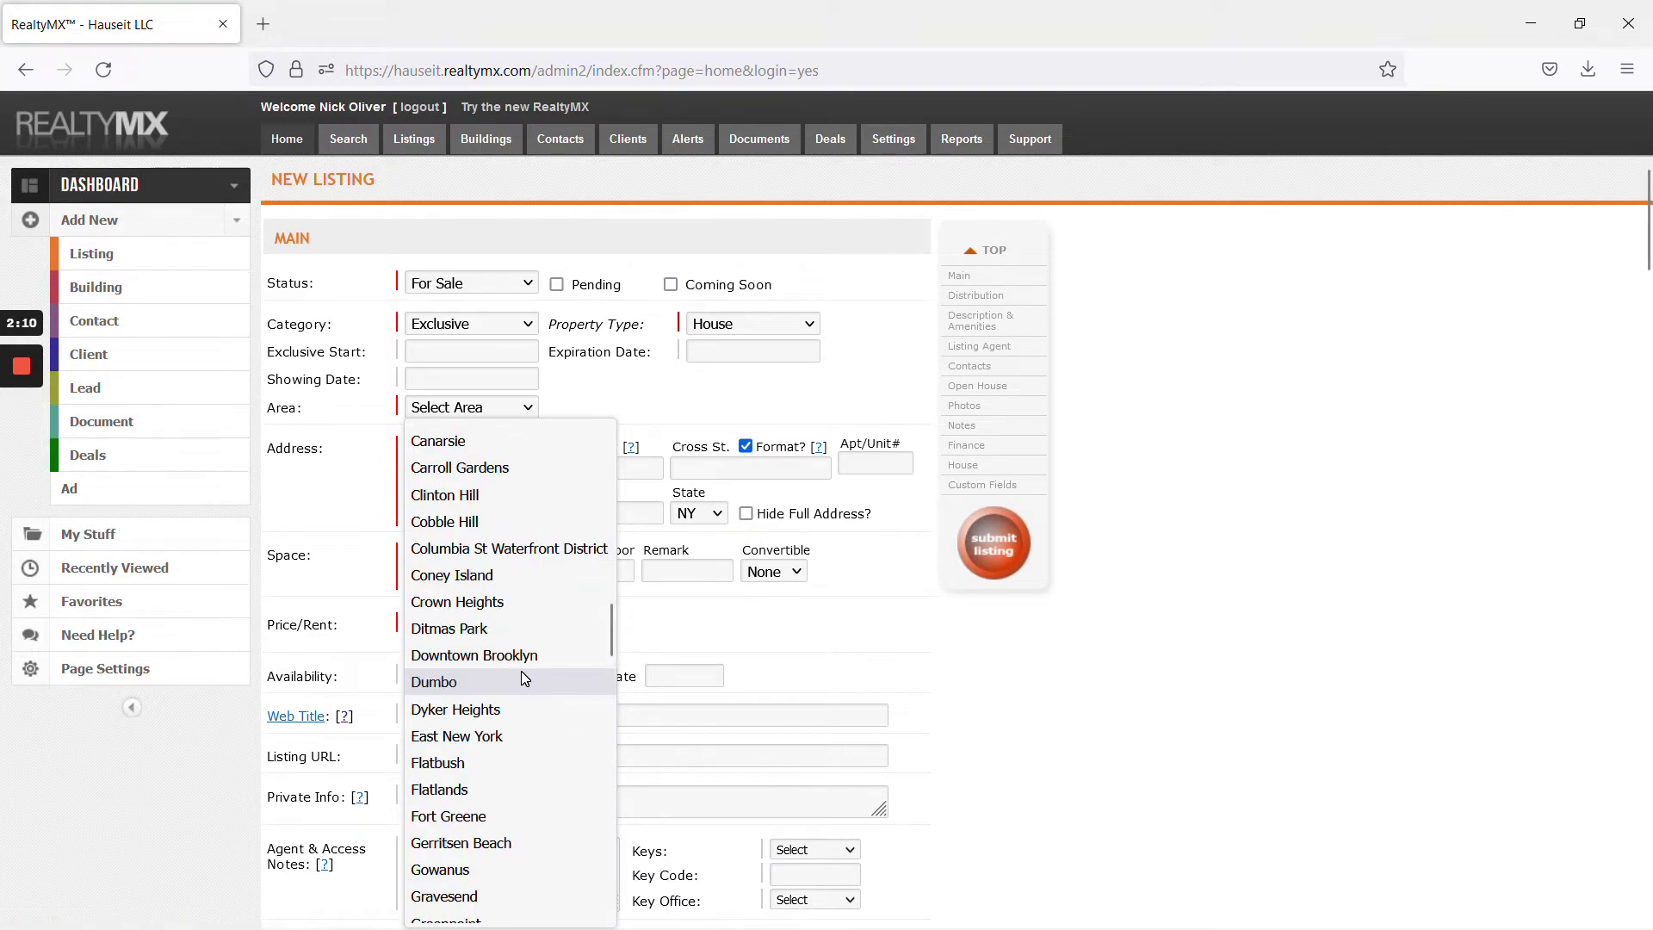
pyautogui.click(19, 455)
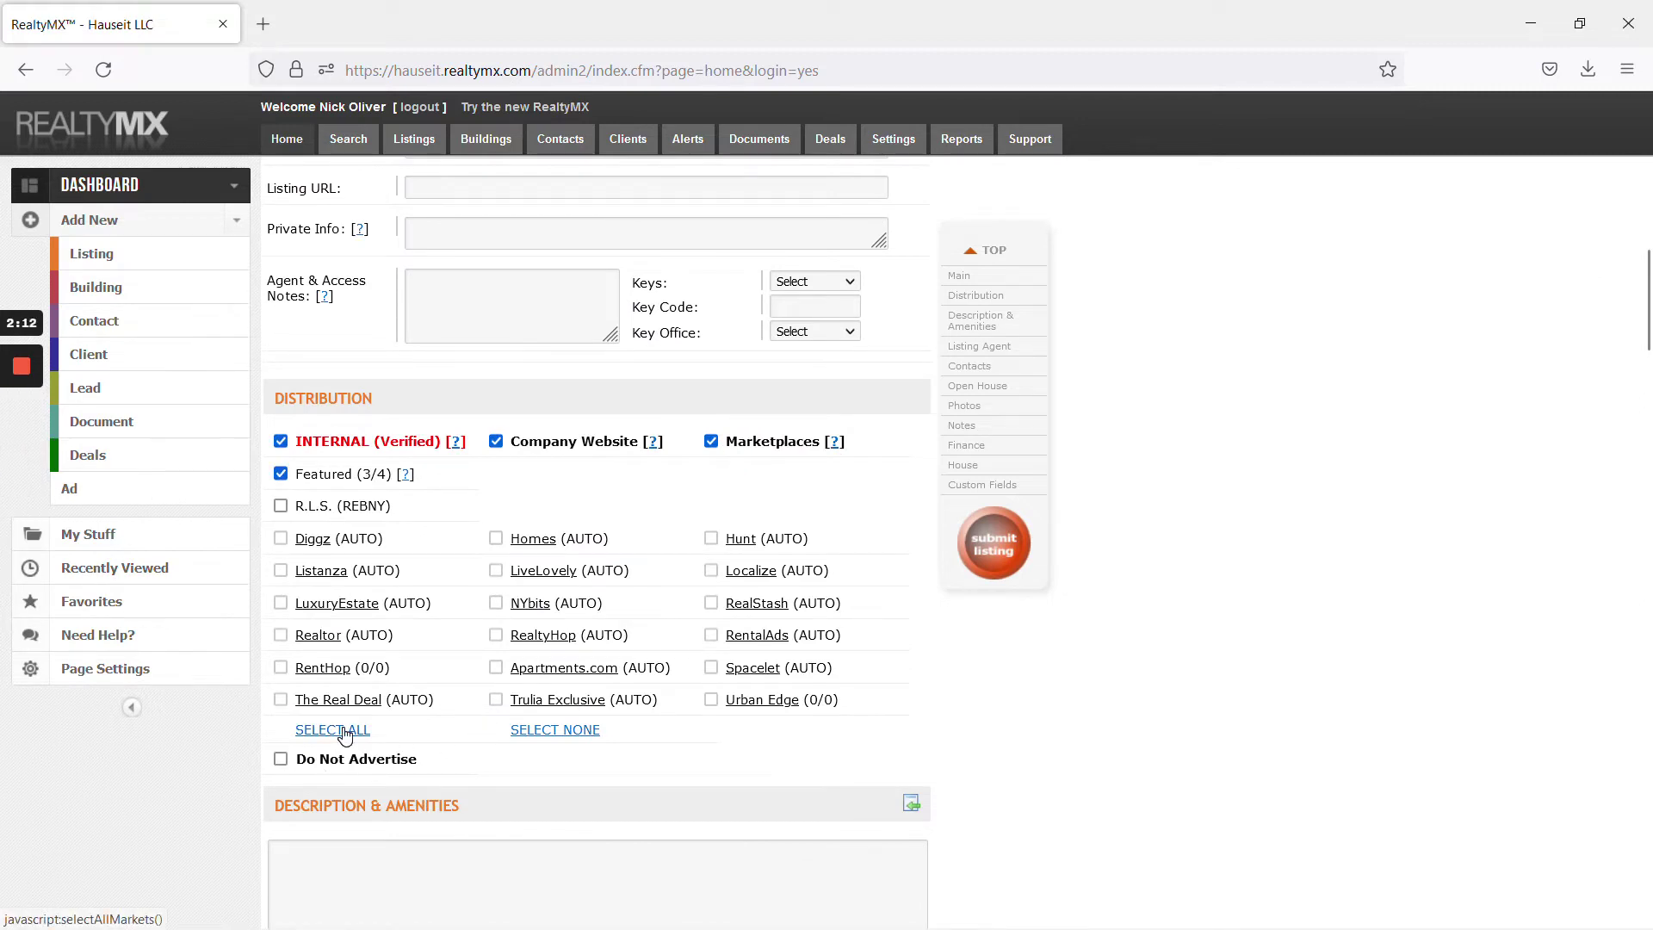
pyautogui.click(281, 506)
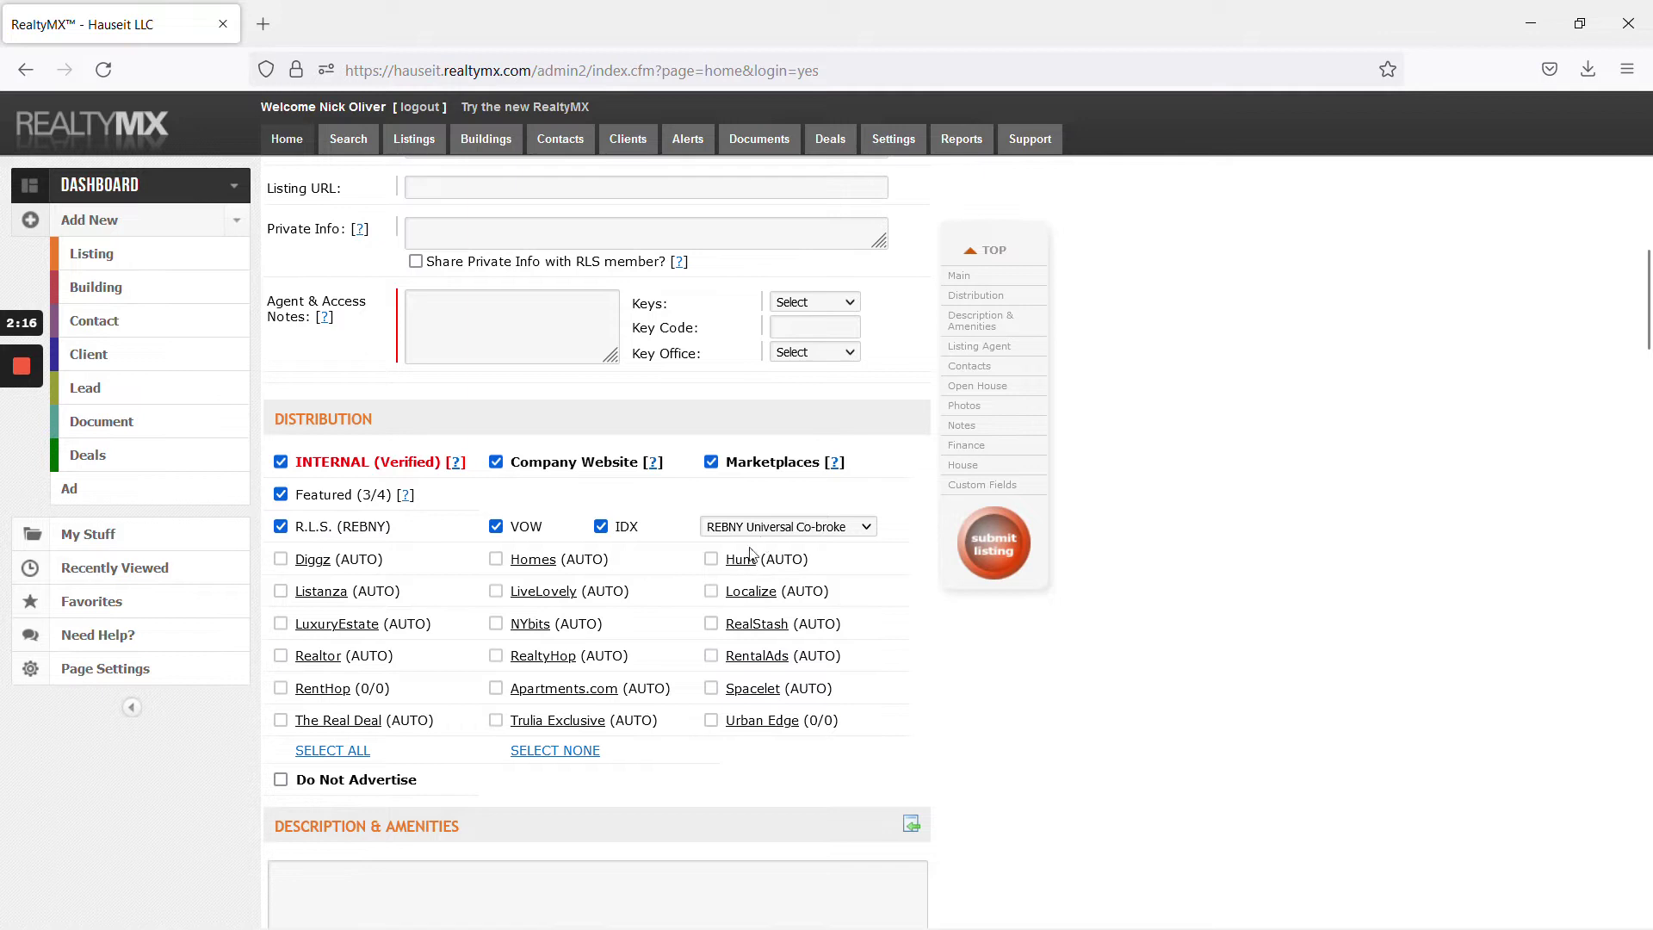
pyautogui.scroll(-2, 643, 560)
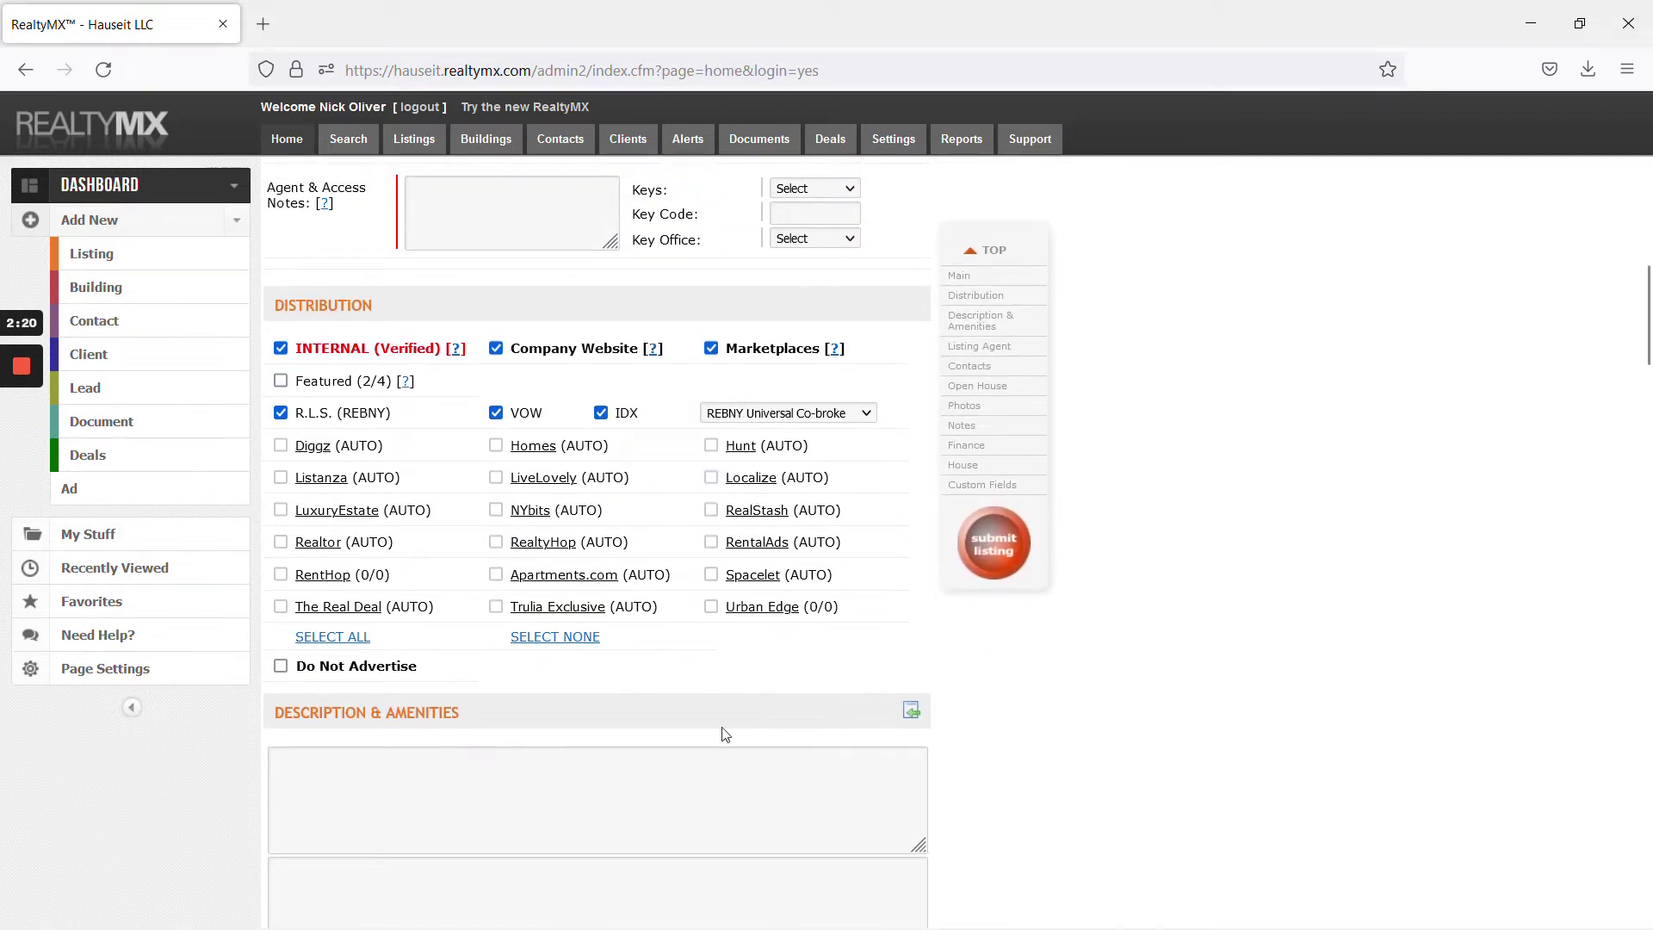
pyautogui.scroll(-6, 544, 734)
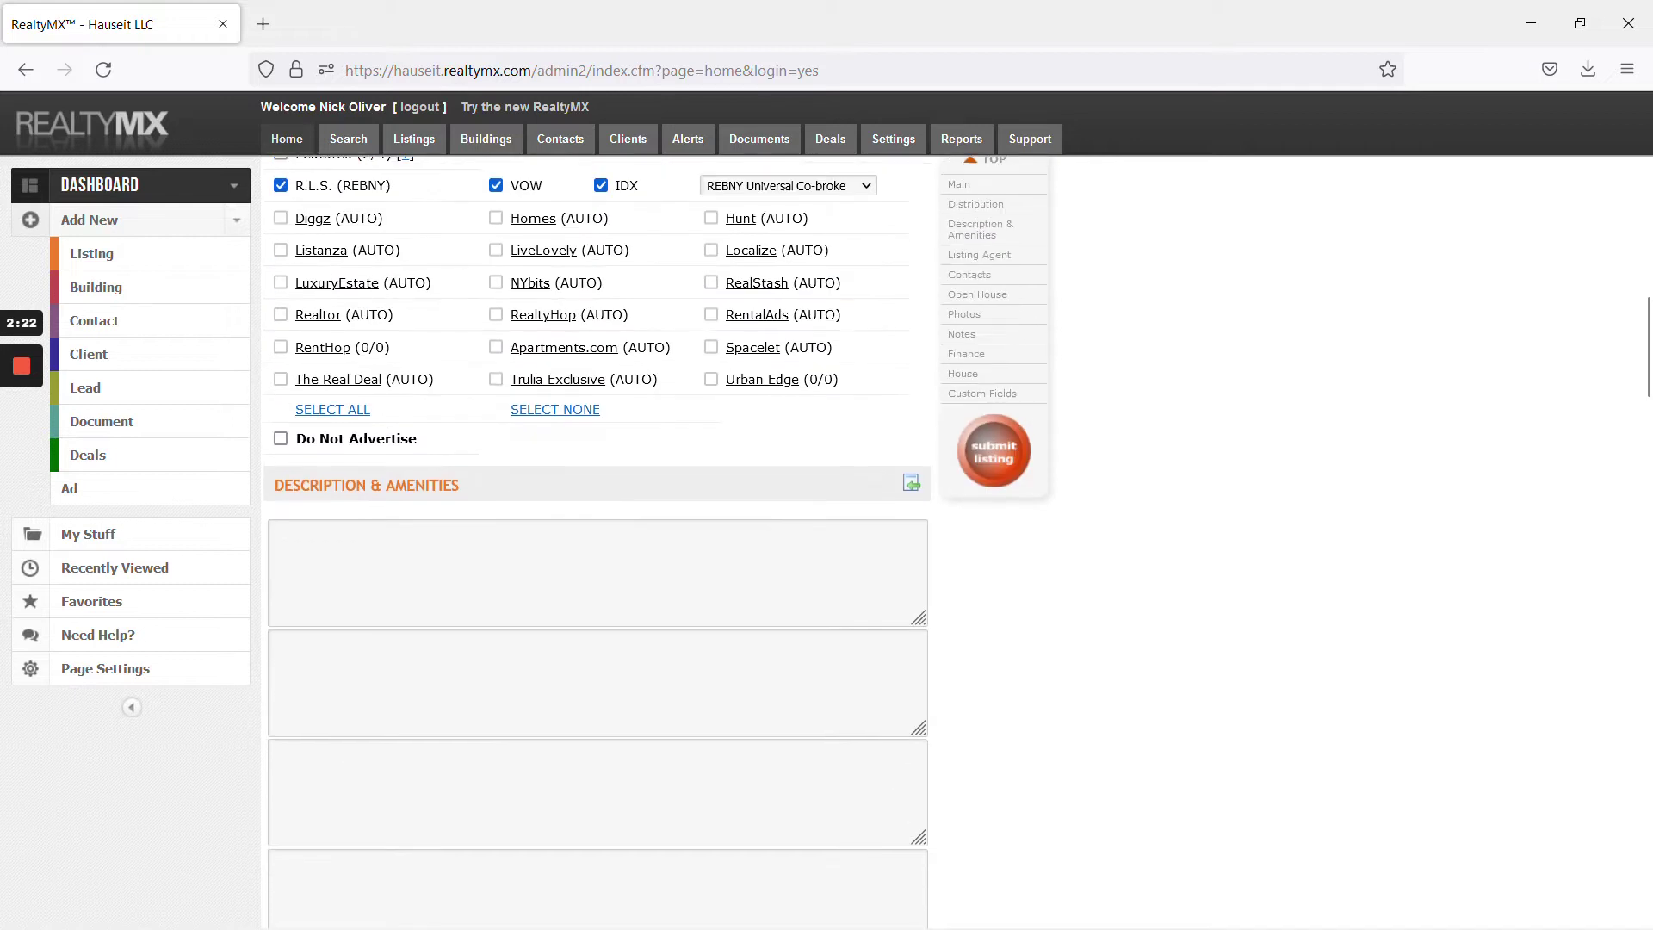
pyautogui.moveTo(15, 465)
# Copy the listing description text from the Freshdesk ticket
pyautogui.hotkey('alt', 'Tab')
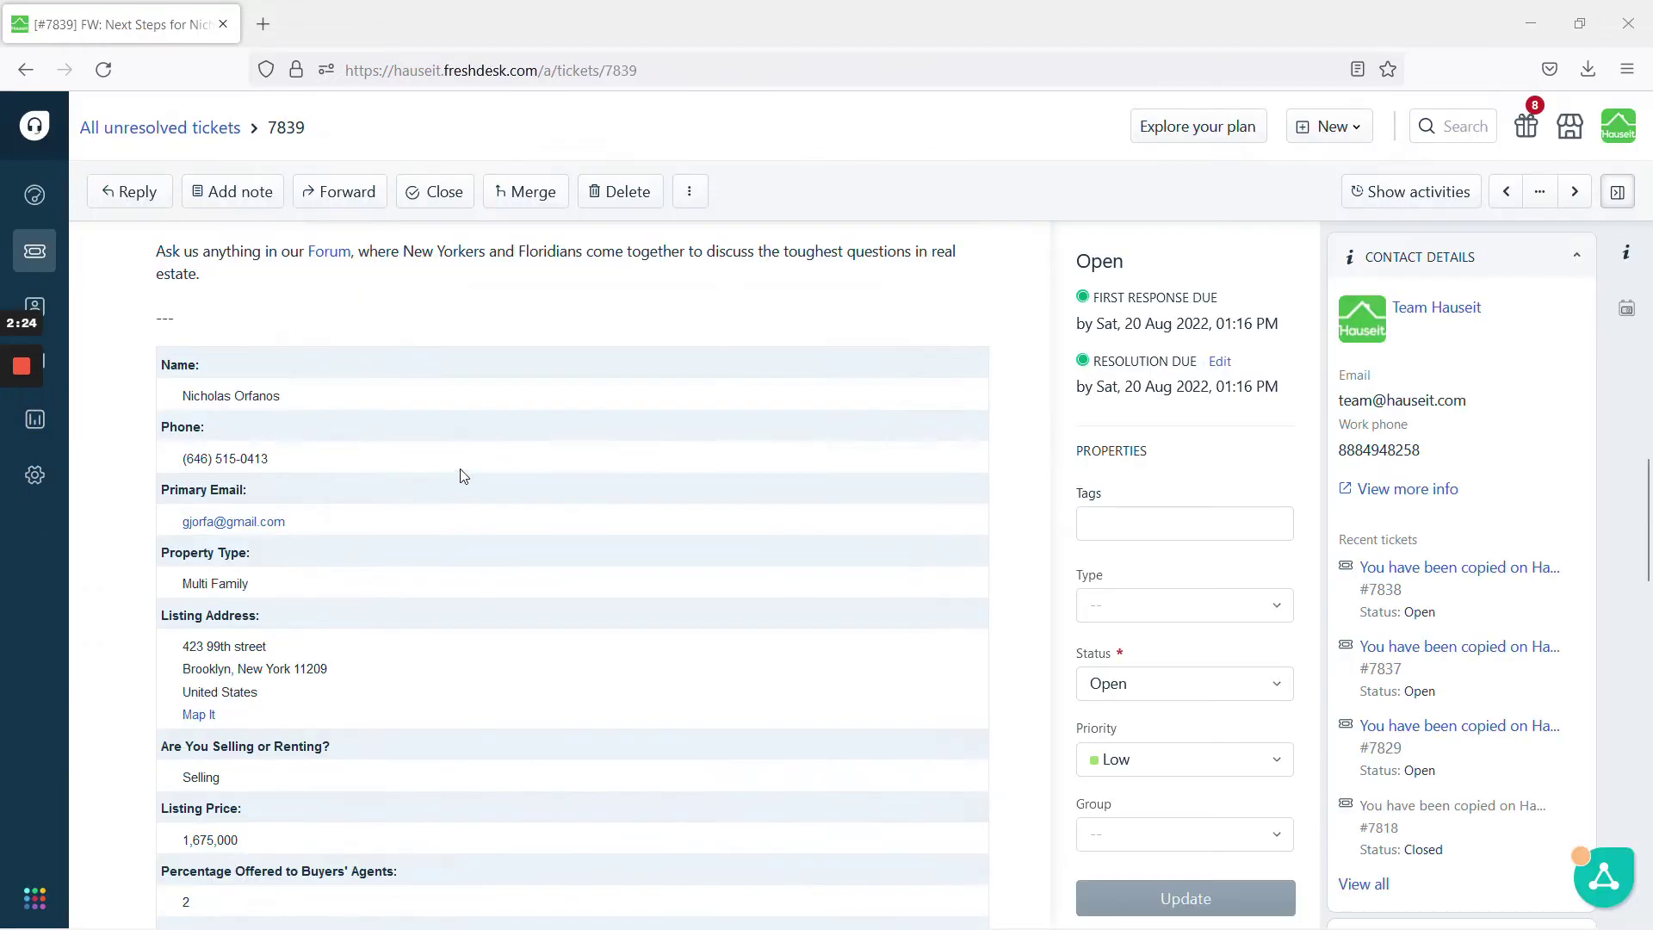
pyautogui.scroll(-9, 461, 473)
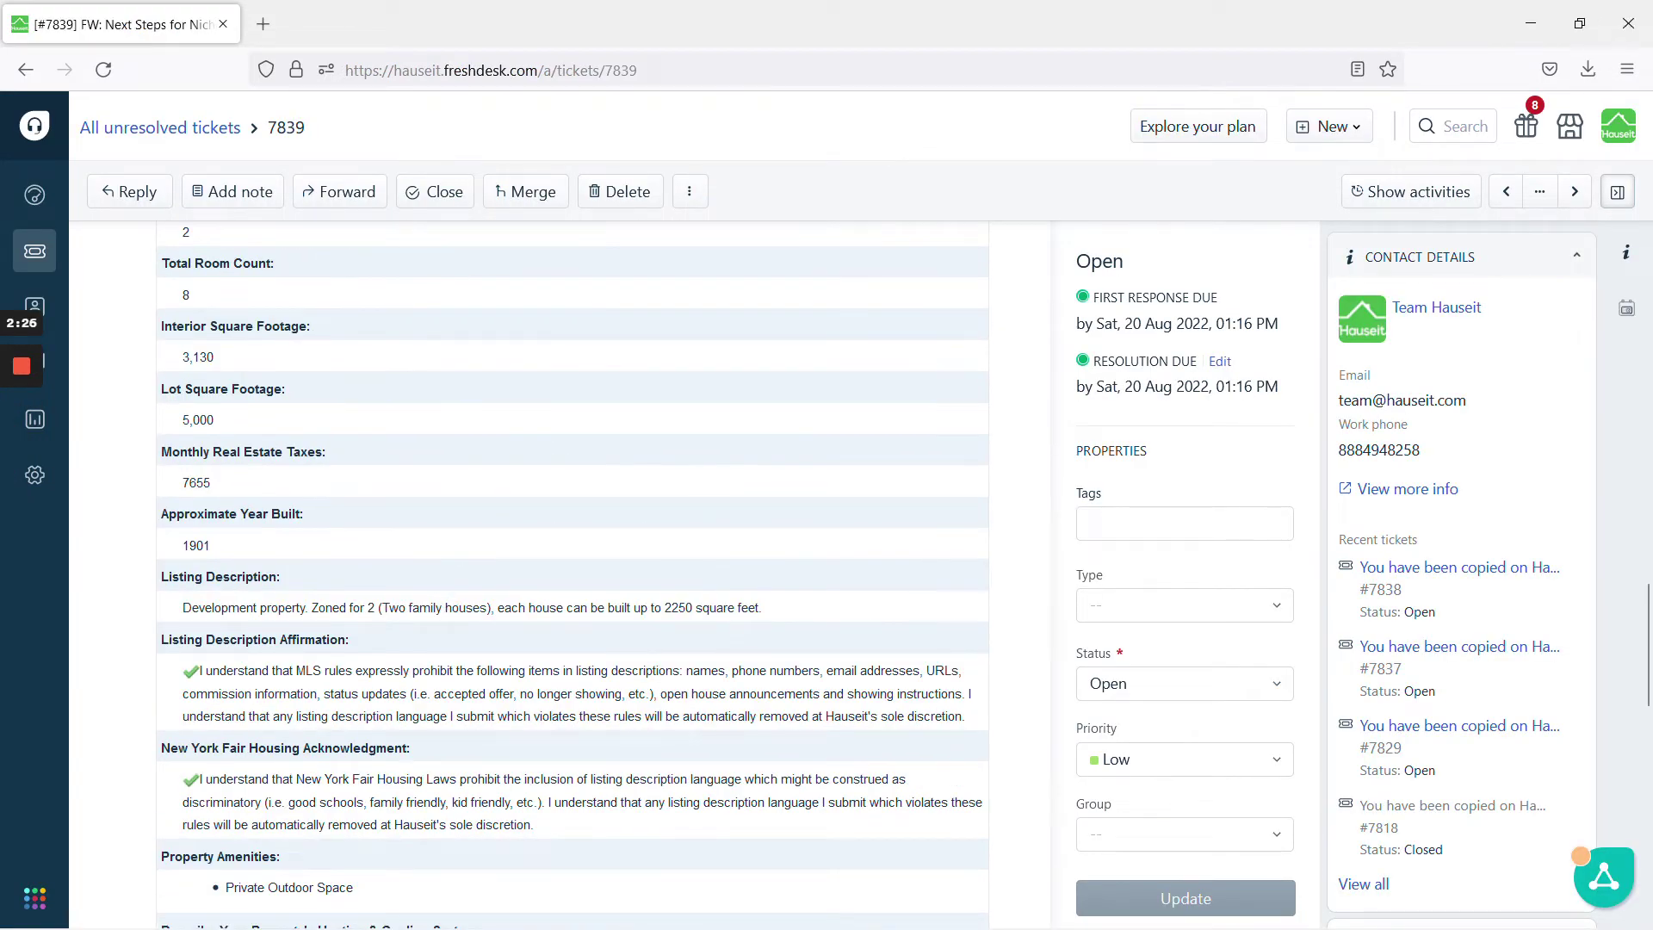
pyautogui.tripleClick(542, 607)
pyautogui.hotkey('ctrl', 'c')
pyautogui.click(548, 517)
pyautogui.moveTo(3, 439)
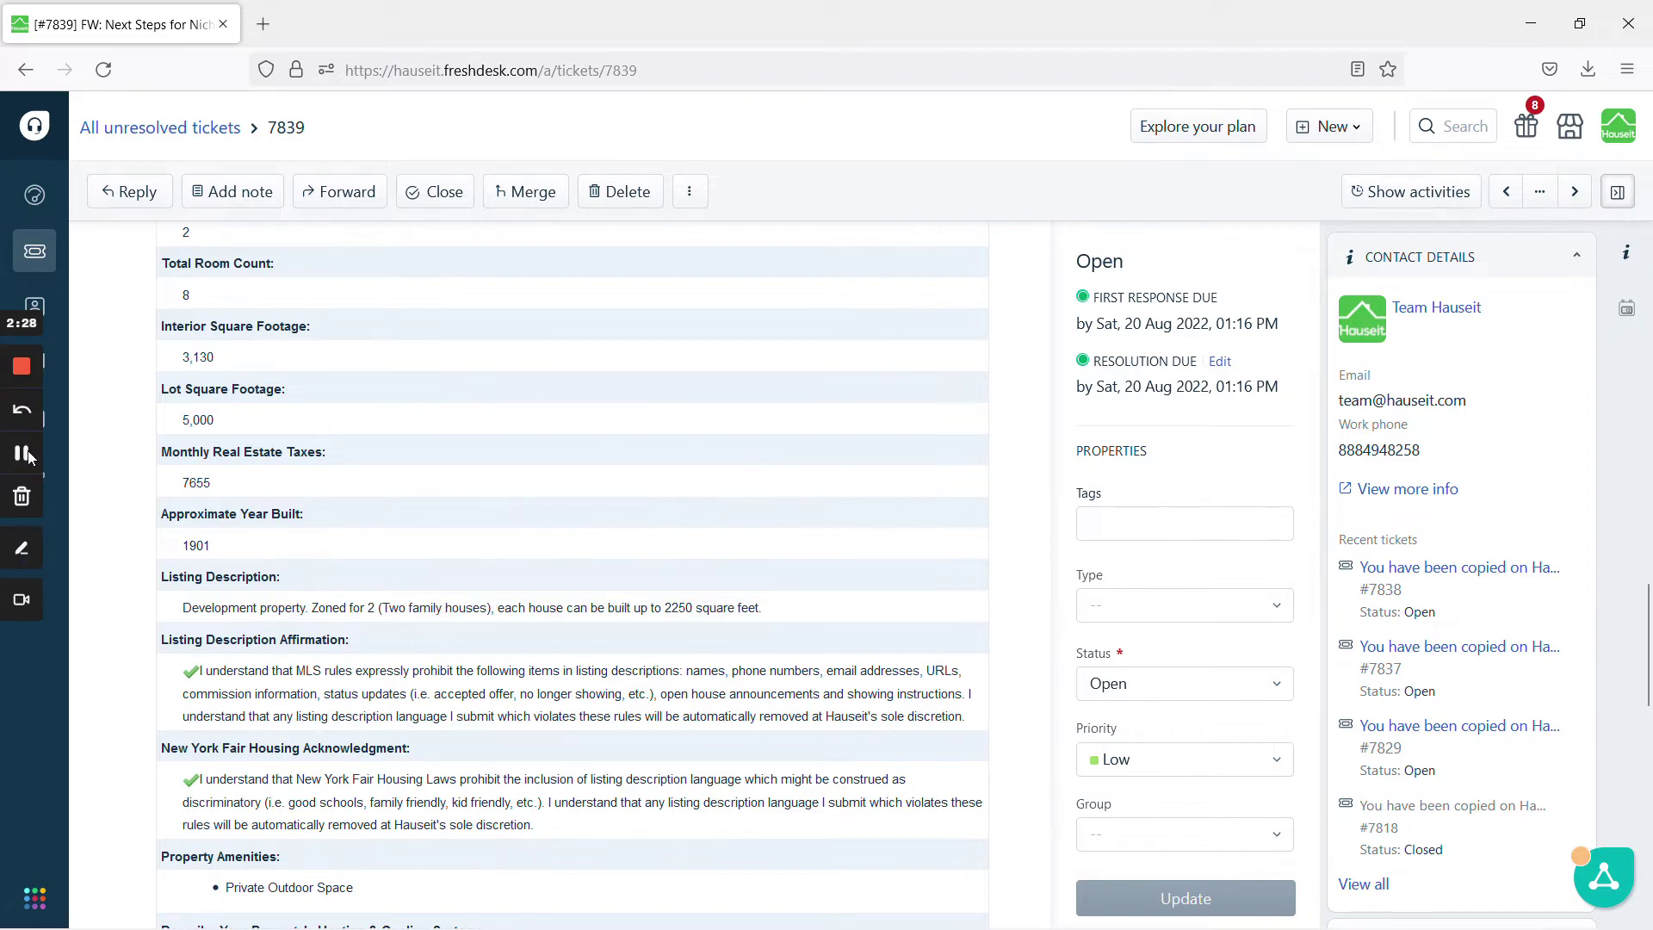
pyautogui.hotkey('alt', 'Tab')
# Paste the development-property description into the listing and review the ticket's amenities
pyautogui.hotkey('ctrl', 'v')
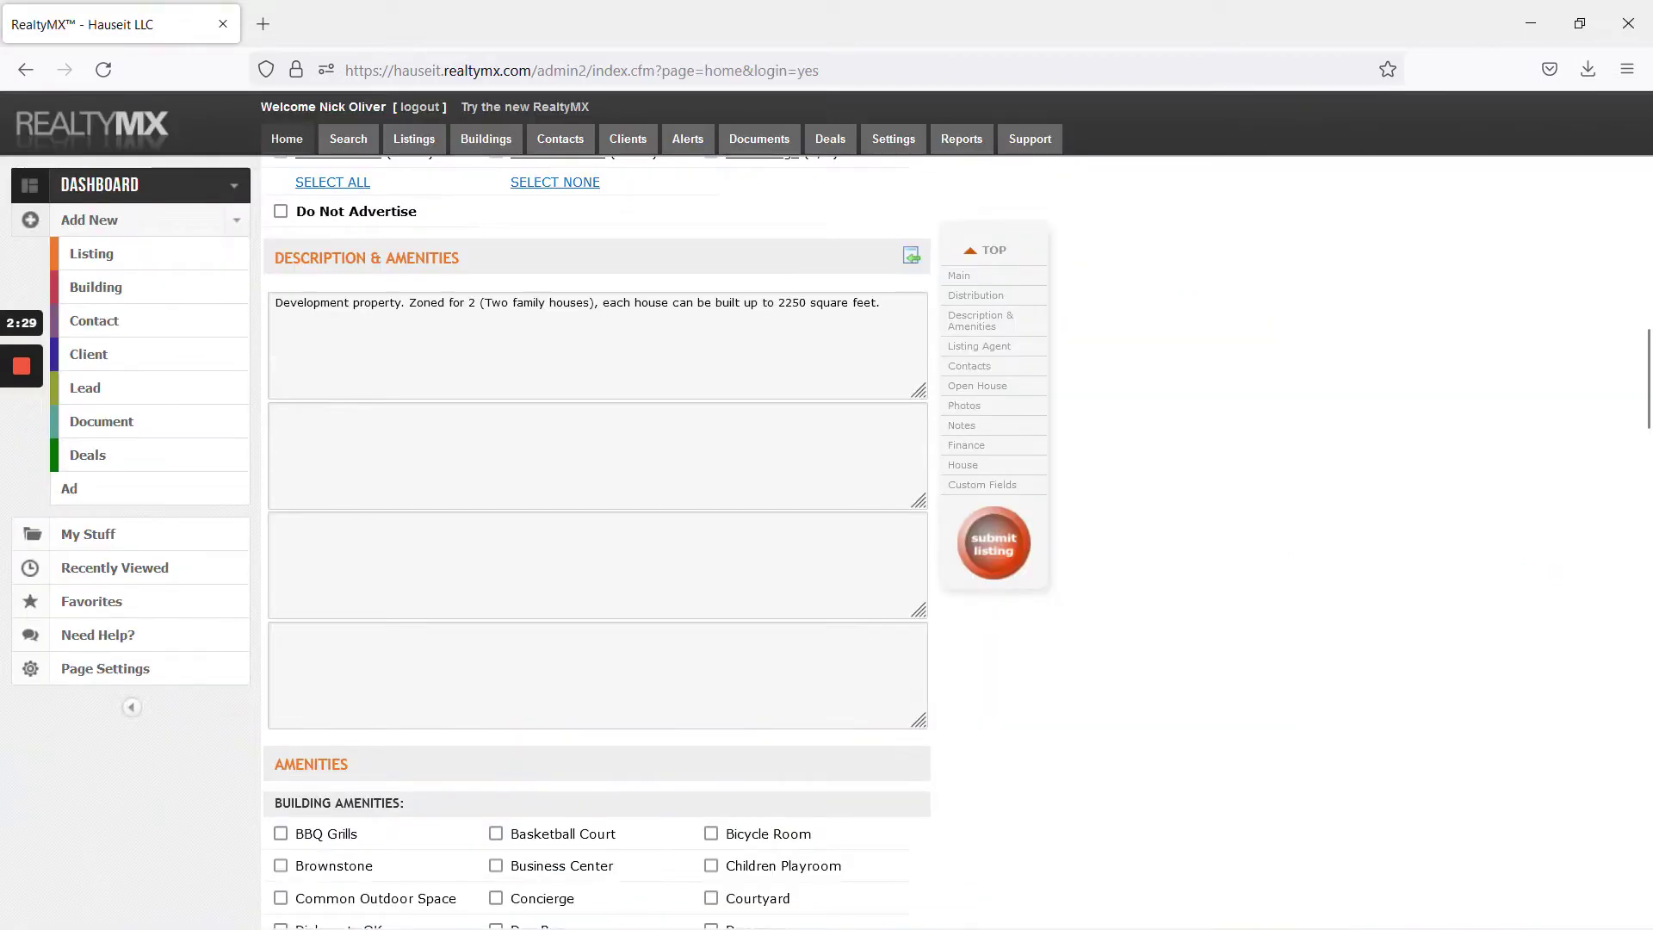
pyautogui.scroll(-5, 597, 516)
pyautogui.moveTo(22, 473)
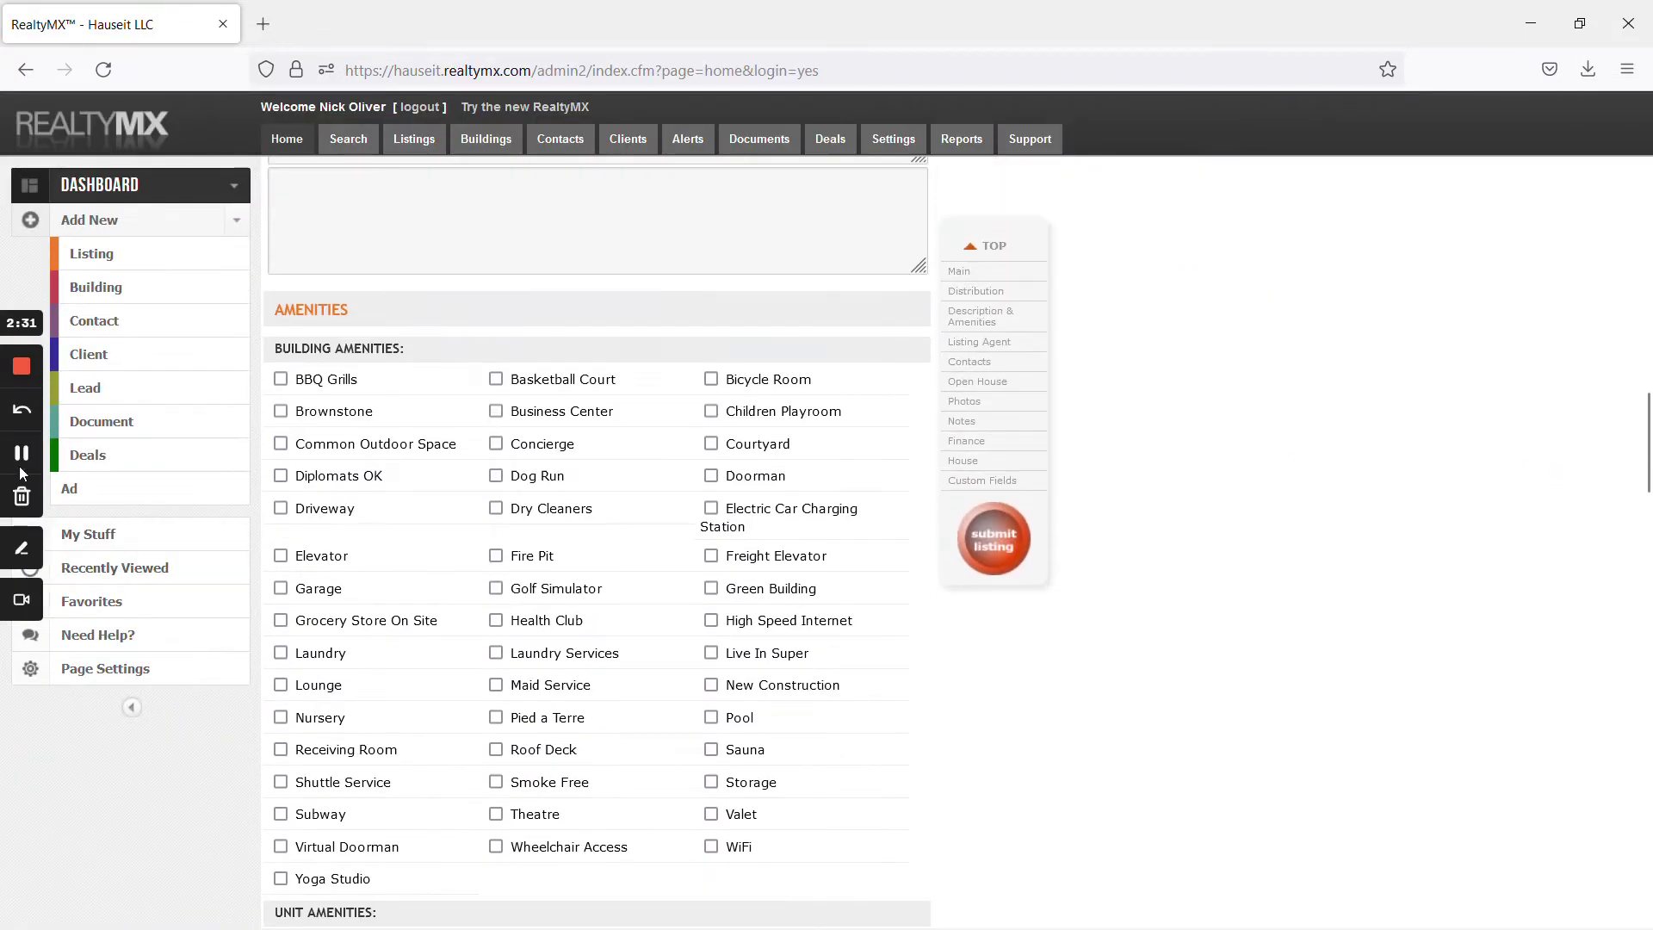
pyautogui.hotkey('alt', 'Tab')
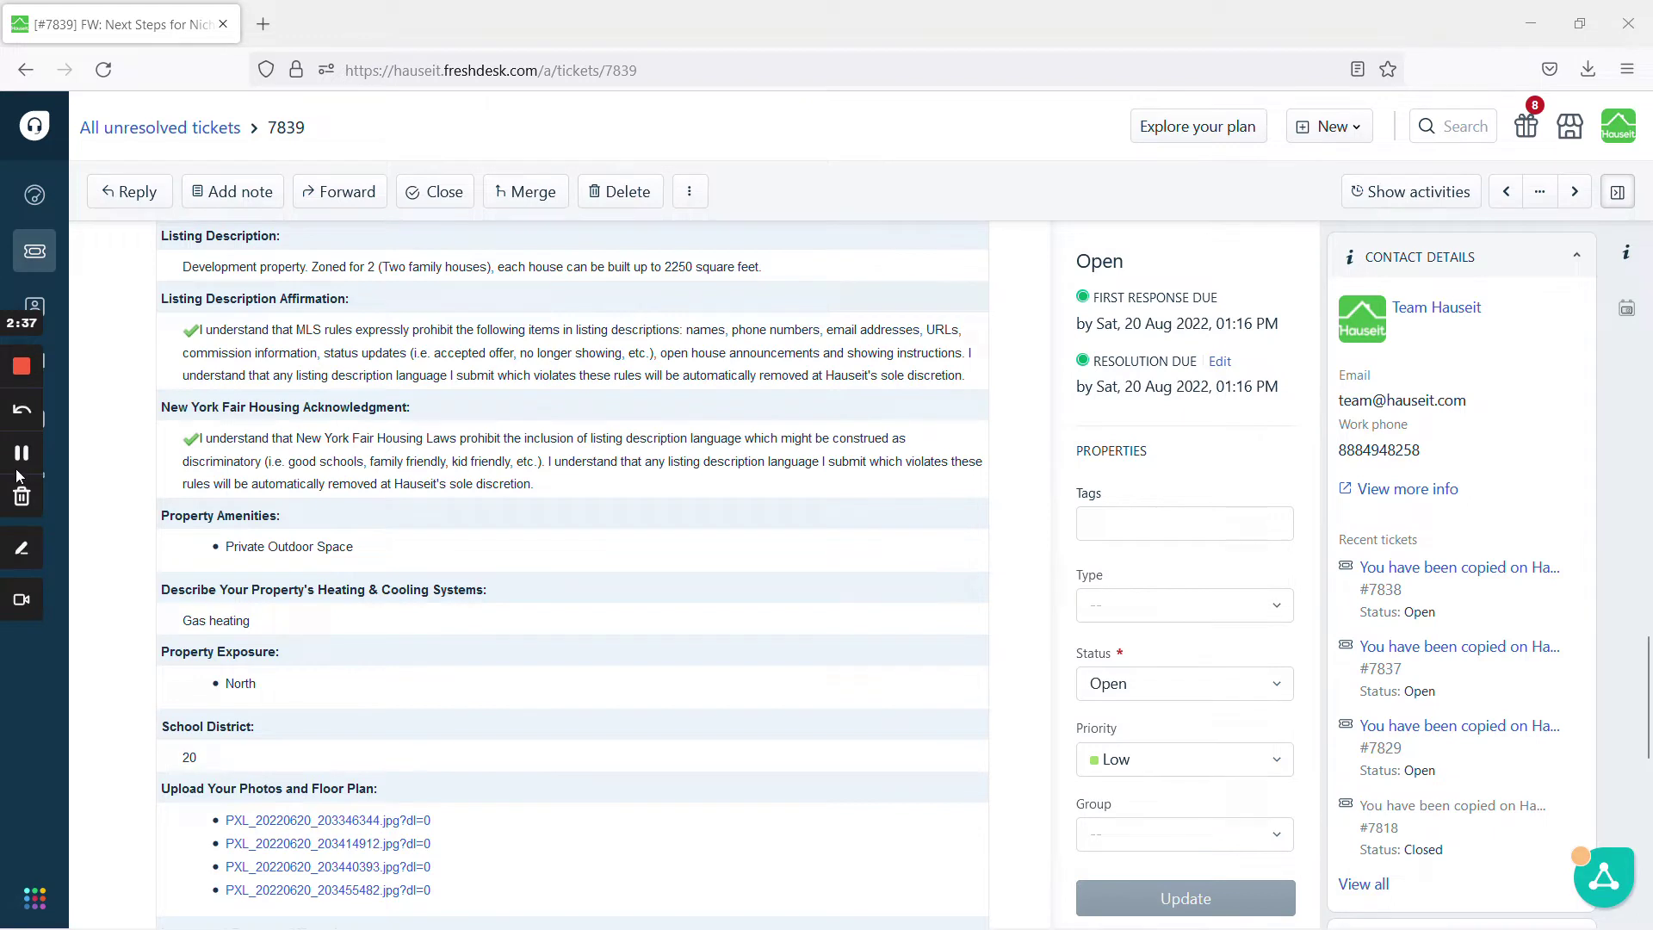
pyautogui.click(21, 456)
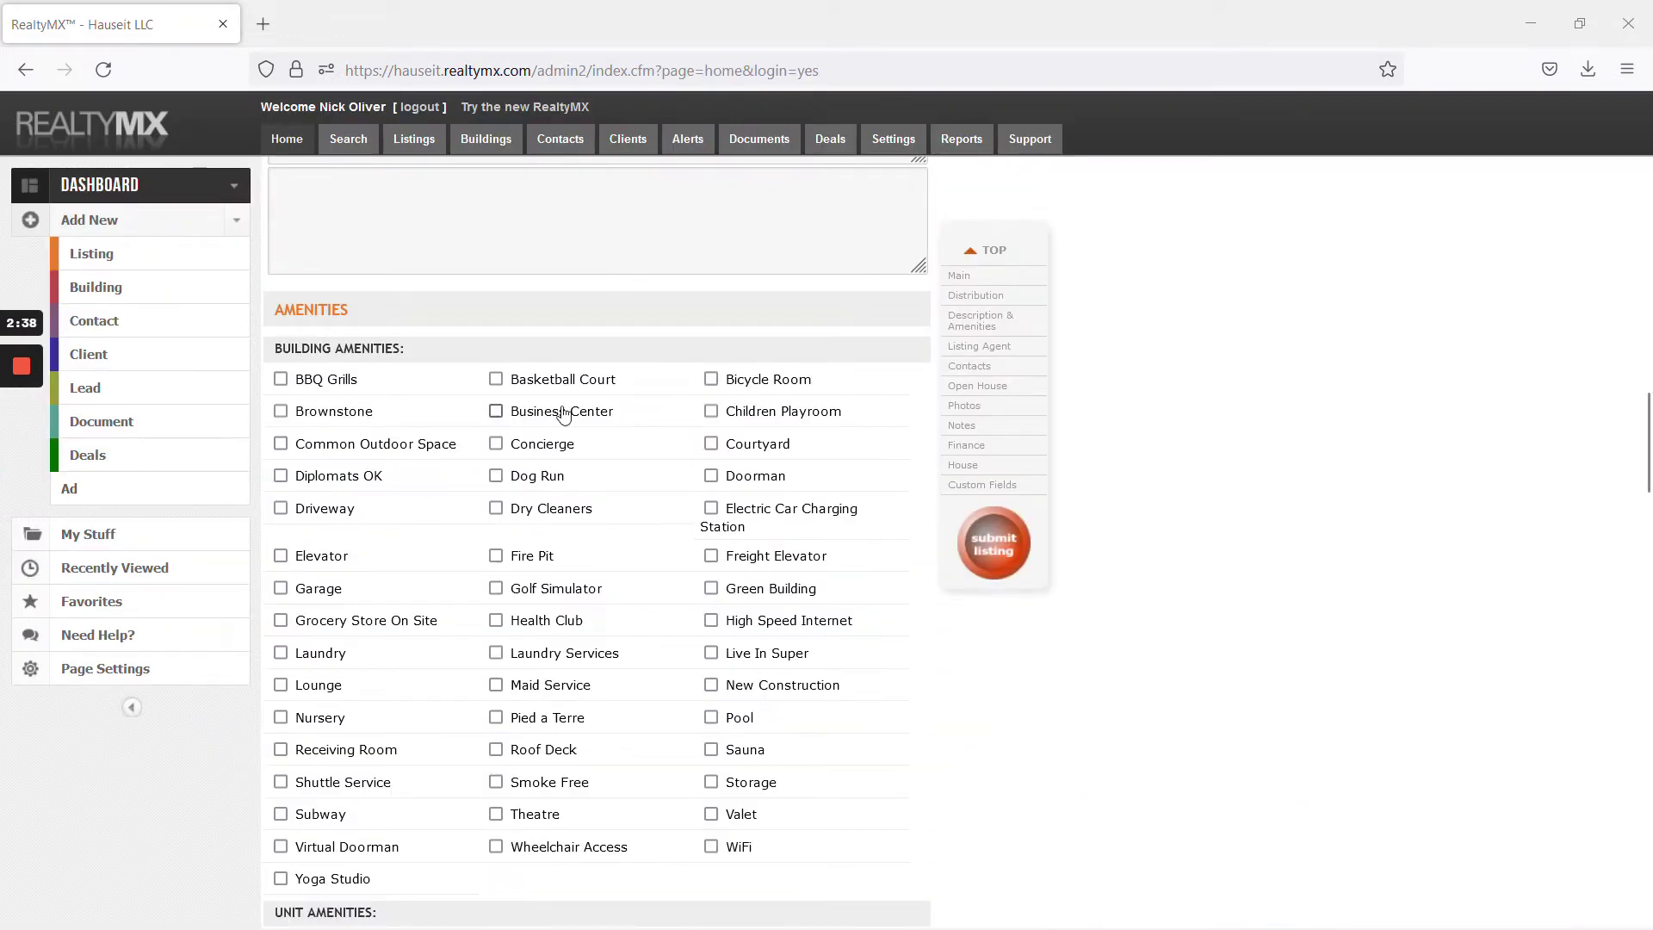
pyautogui.scroll(-5, 465, 721)
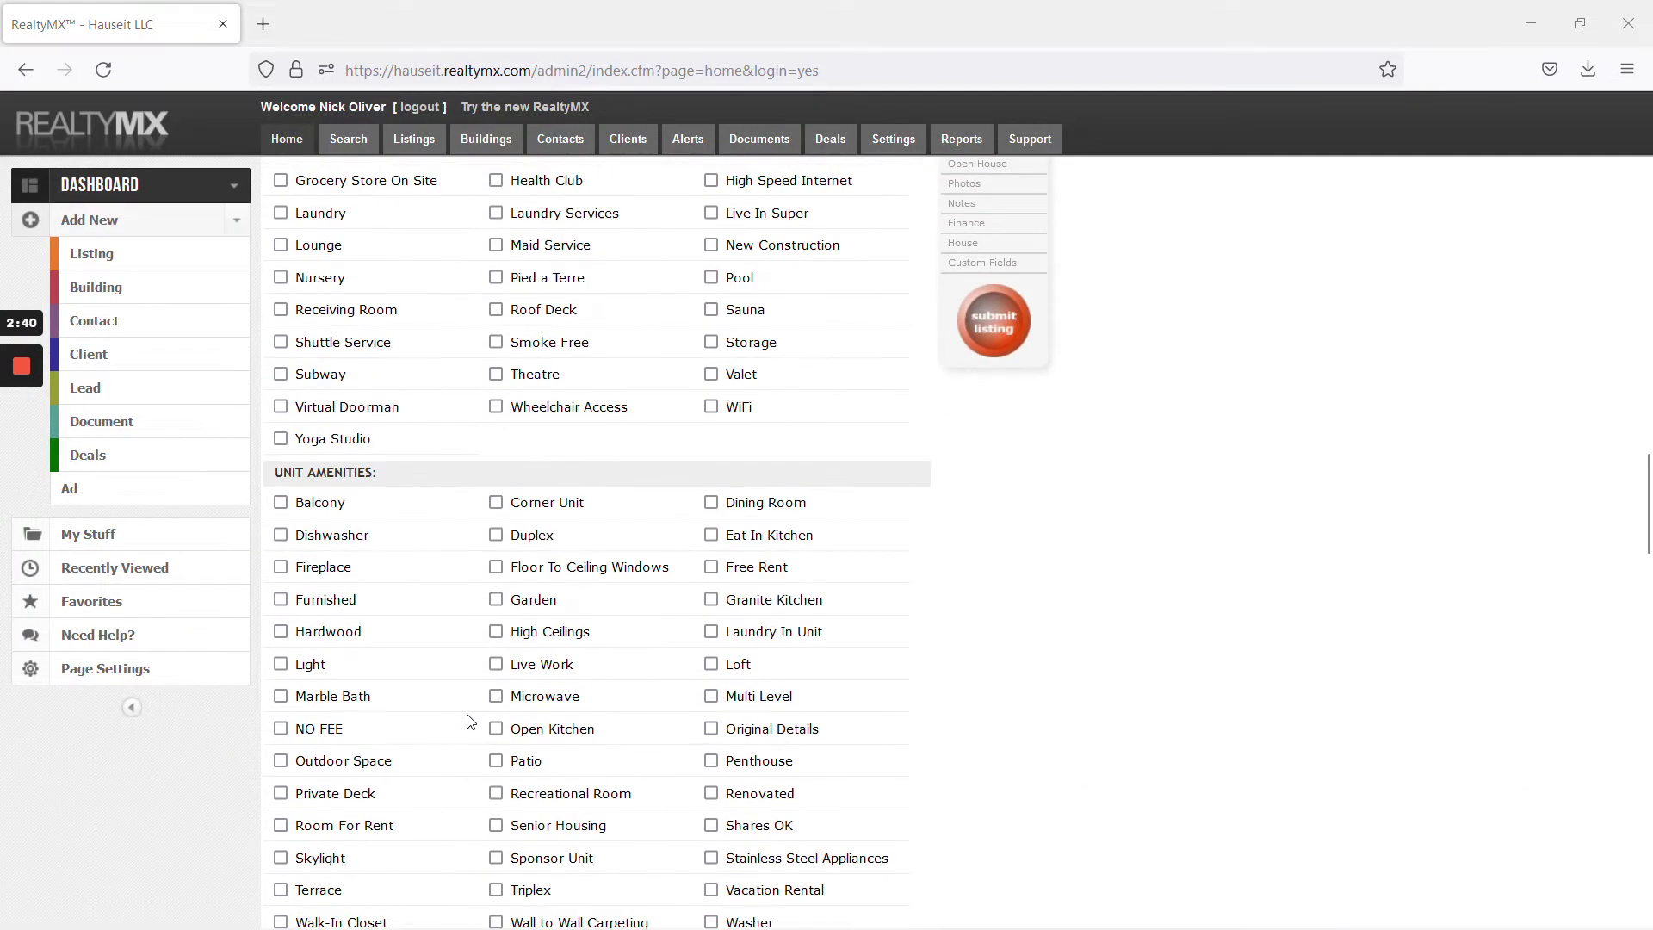
pyautogui.scroll(-1, 475, 720)
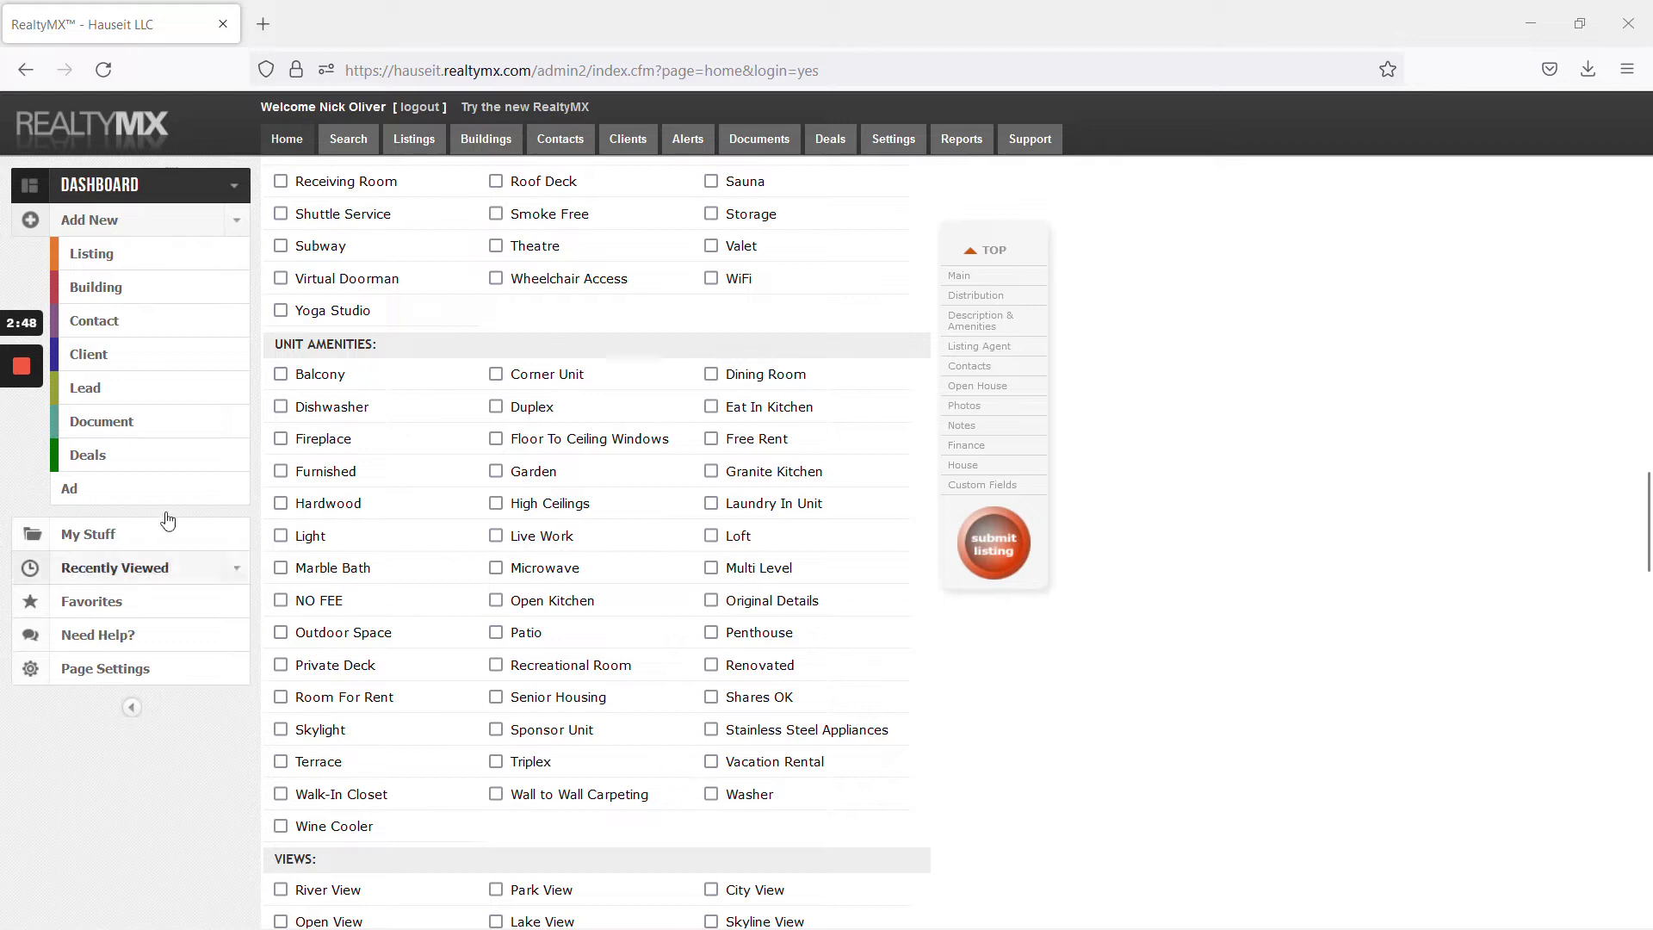
pyautogui.moveTo(29, 455)
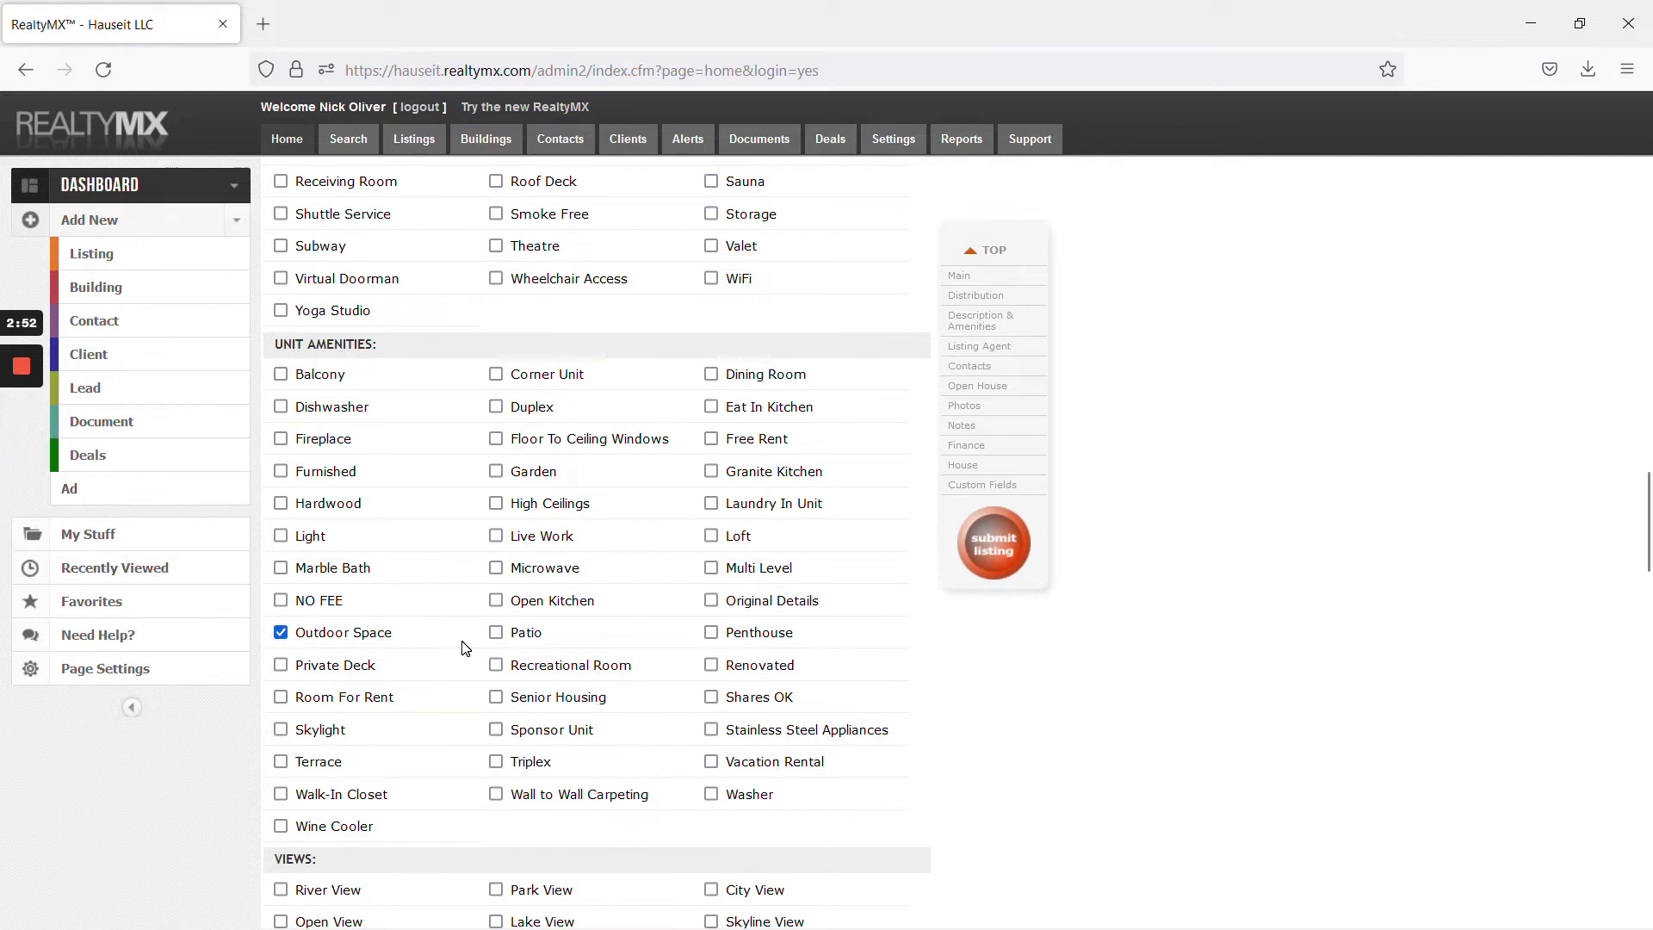
pyautogui.scroll(-5, 492, 636)
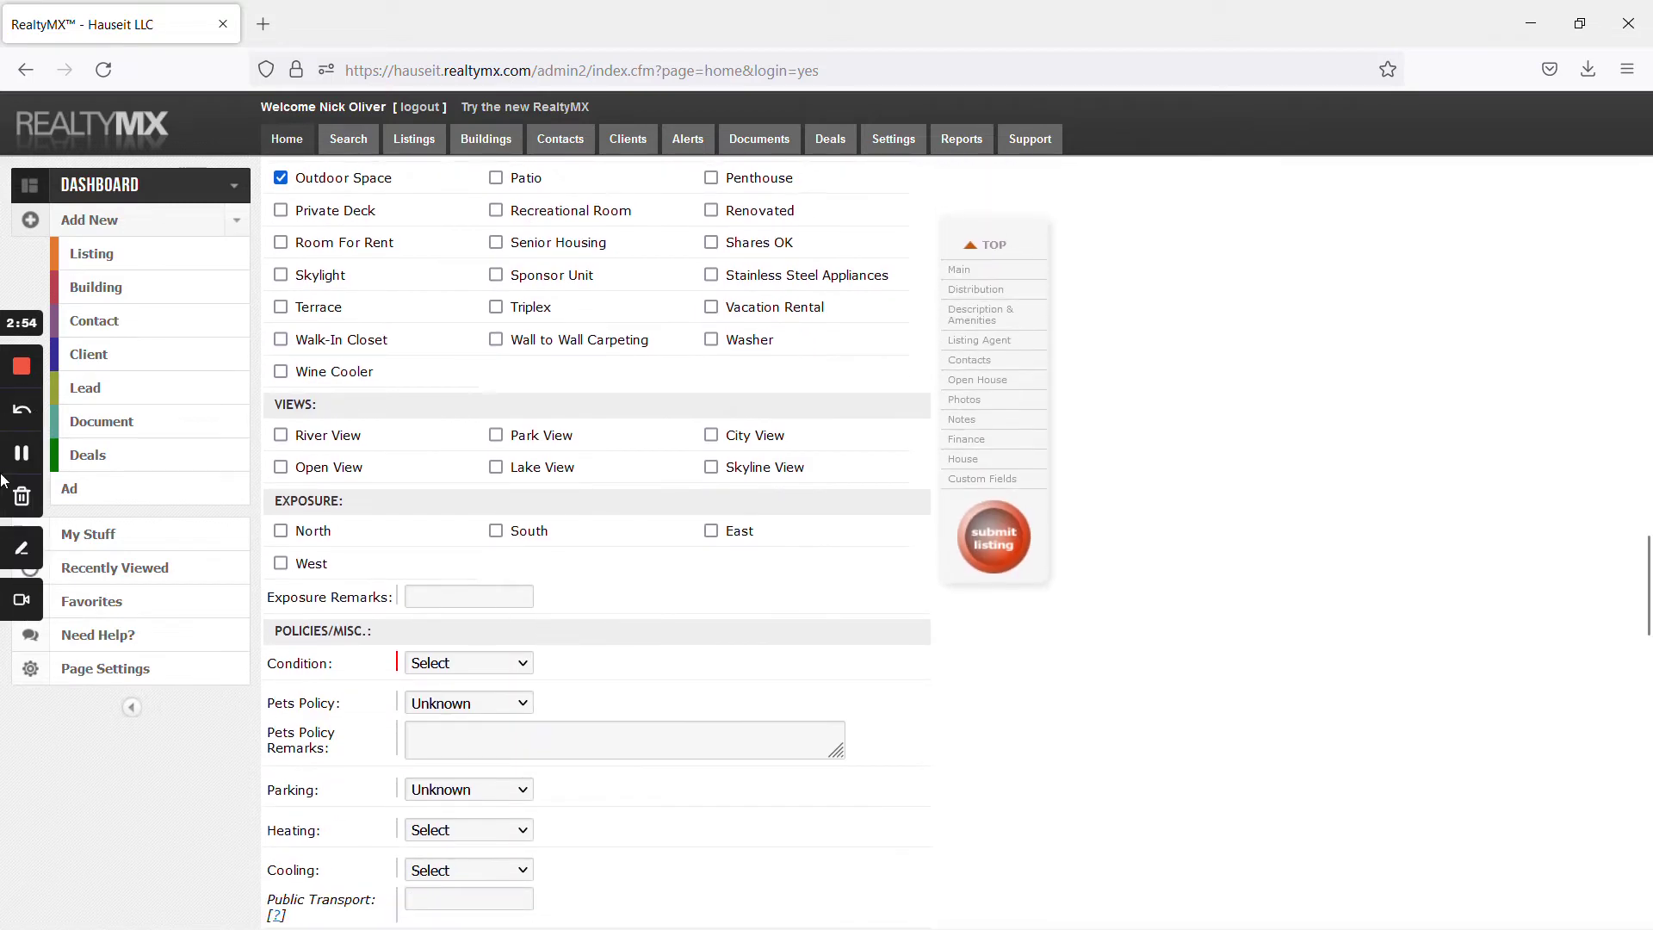
pyautogui.click(21, 455)
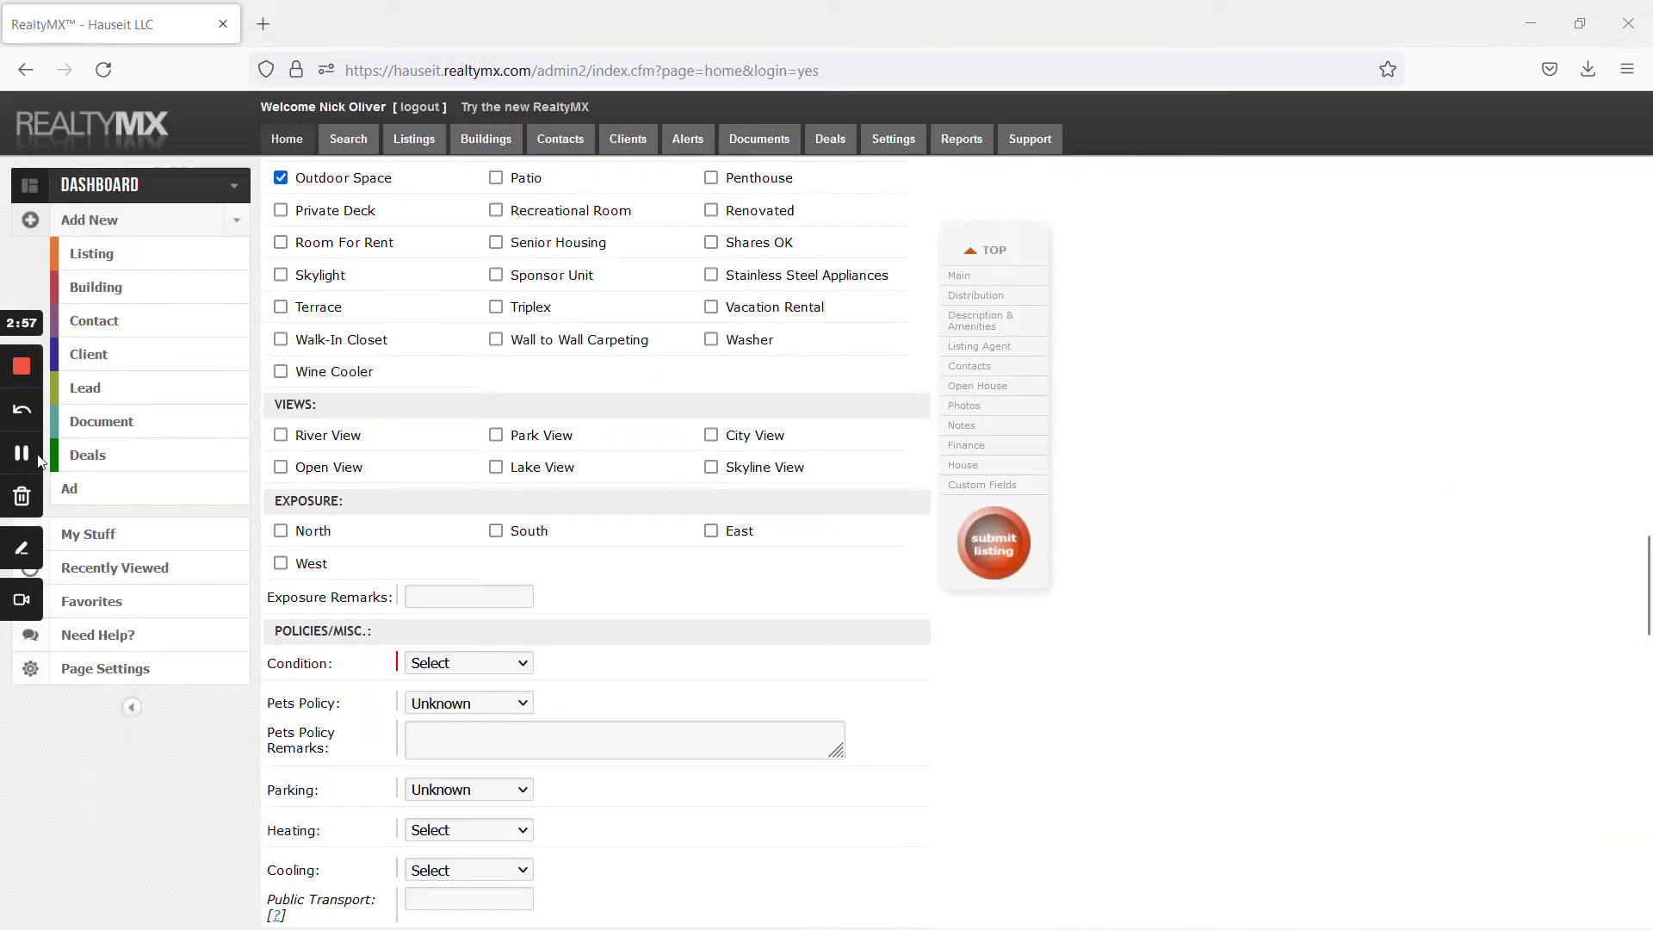
# Tick North under Exposure and set Condition to Good
pyautogui.click(281, 530)
pyautogui.scroll(-4, 698, 621)
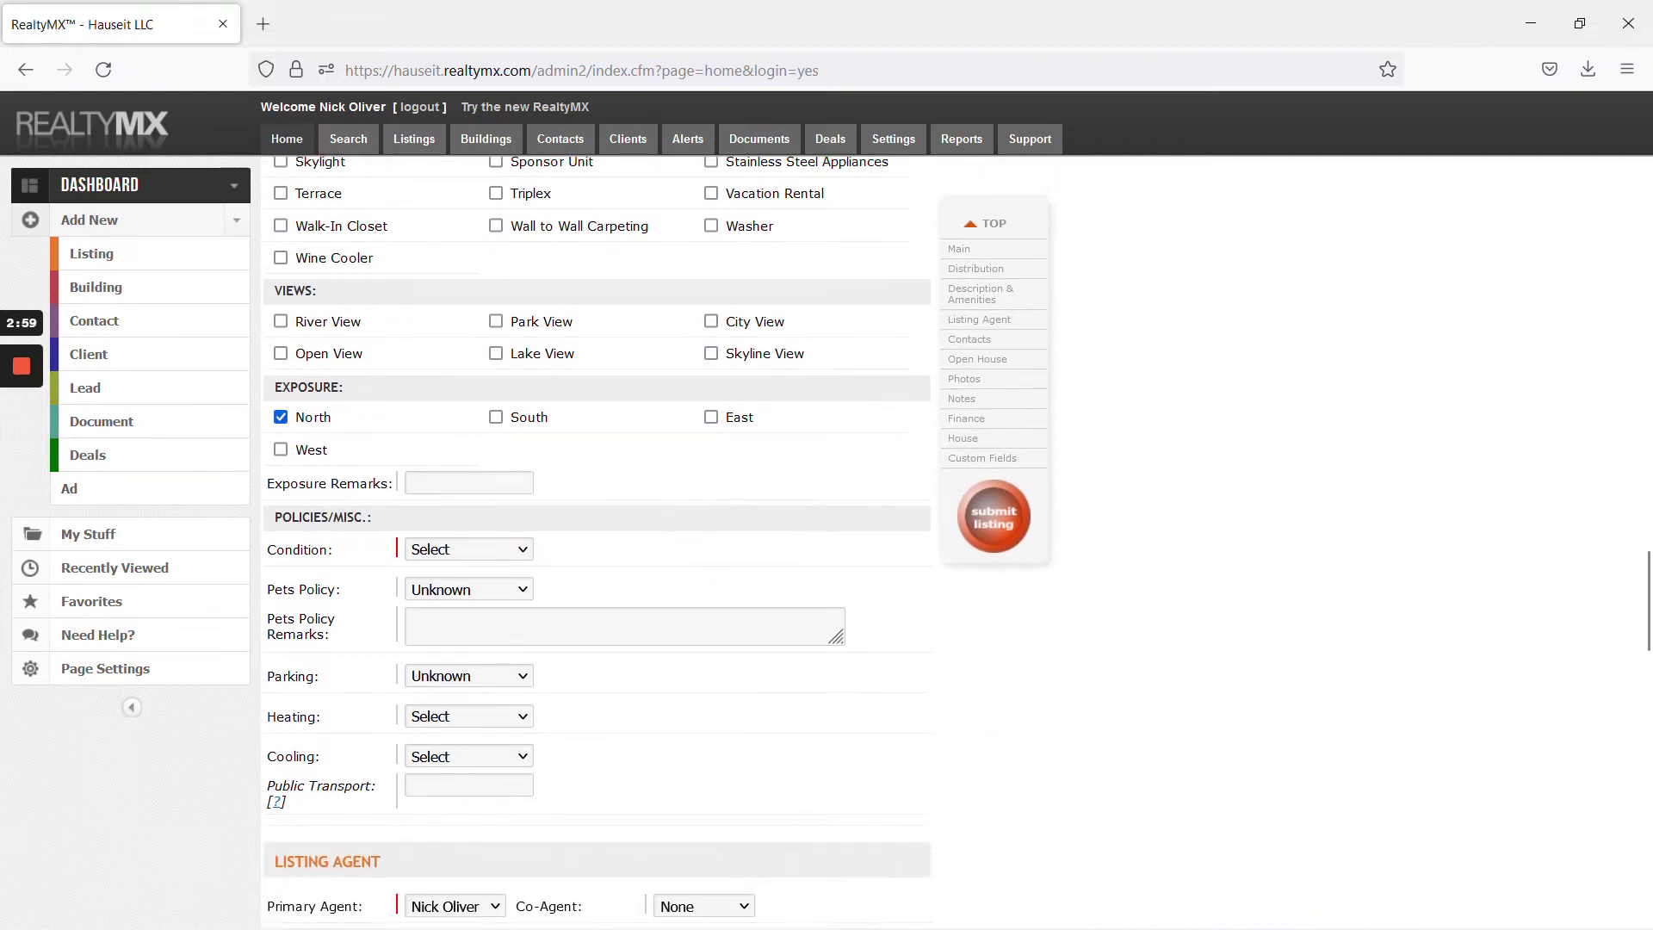
pyautogui.moveTo(39, 422)
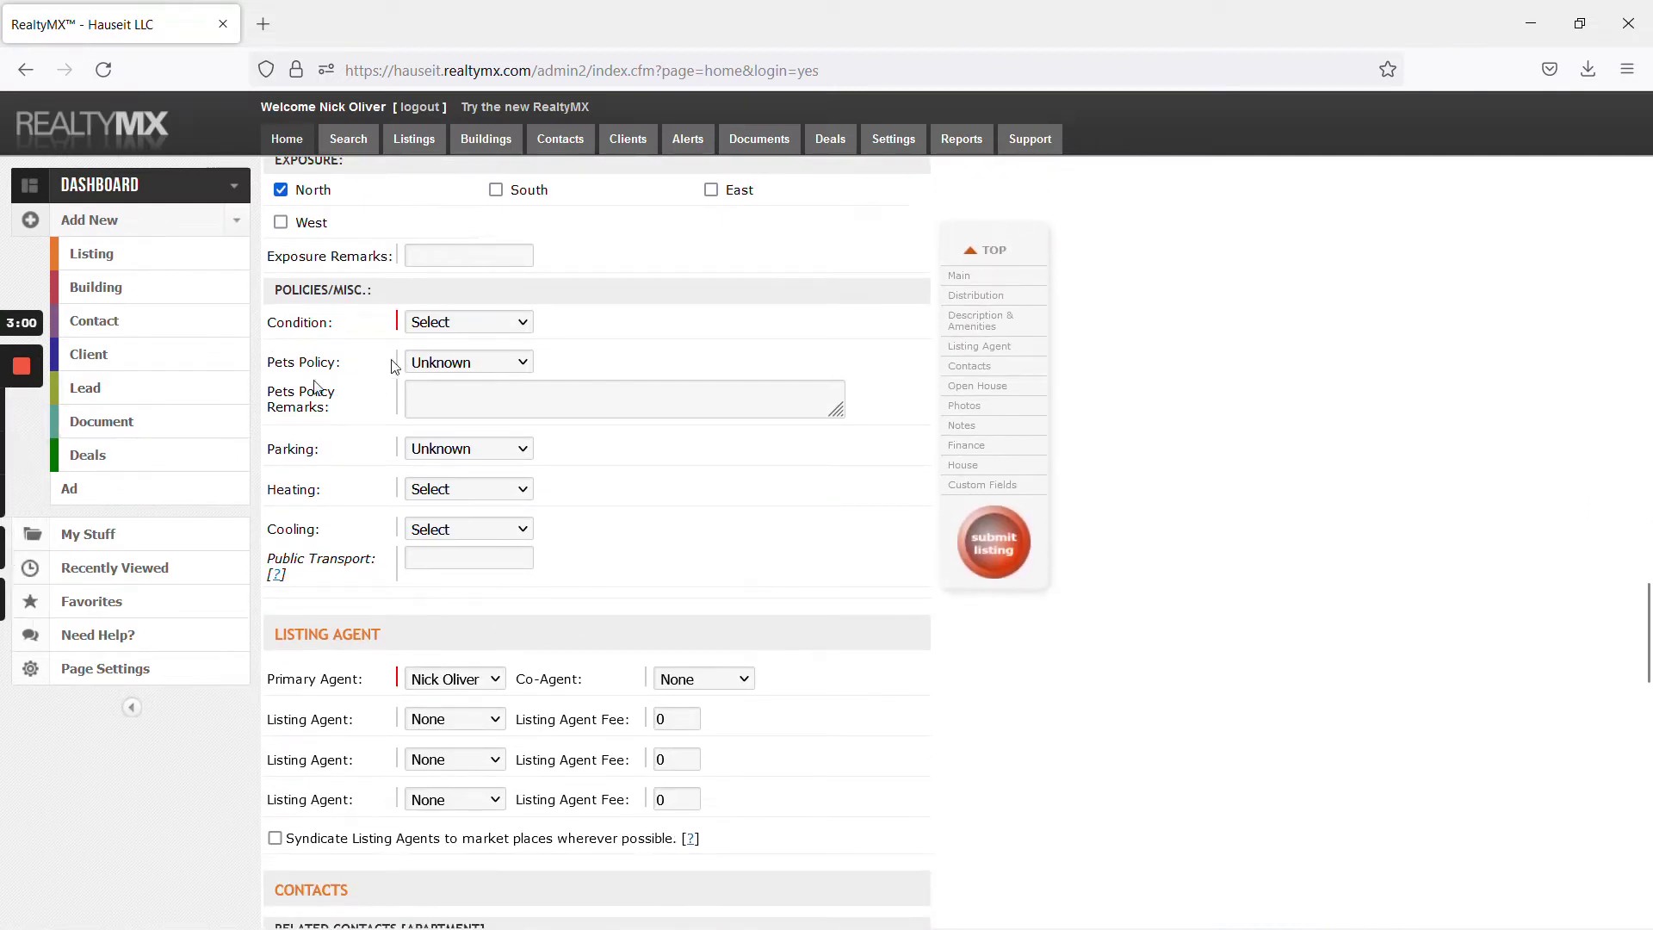
pyautogui.scroll(4, 24, 452)
pyautogui.scroll(-1, 474, 593)
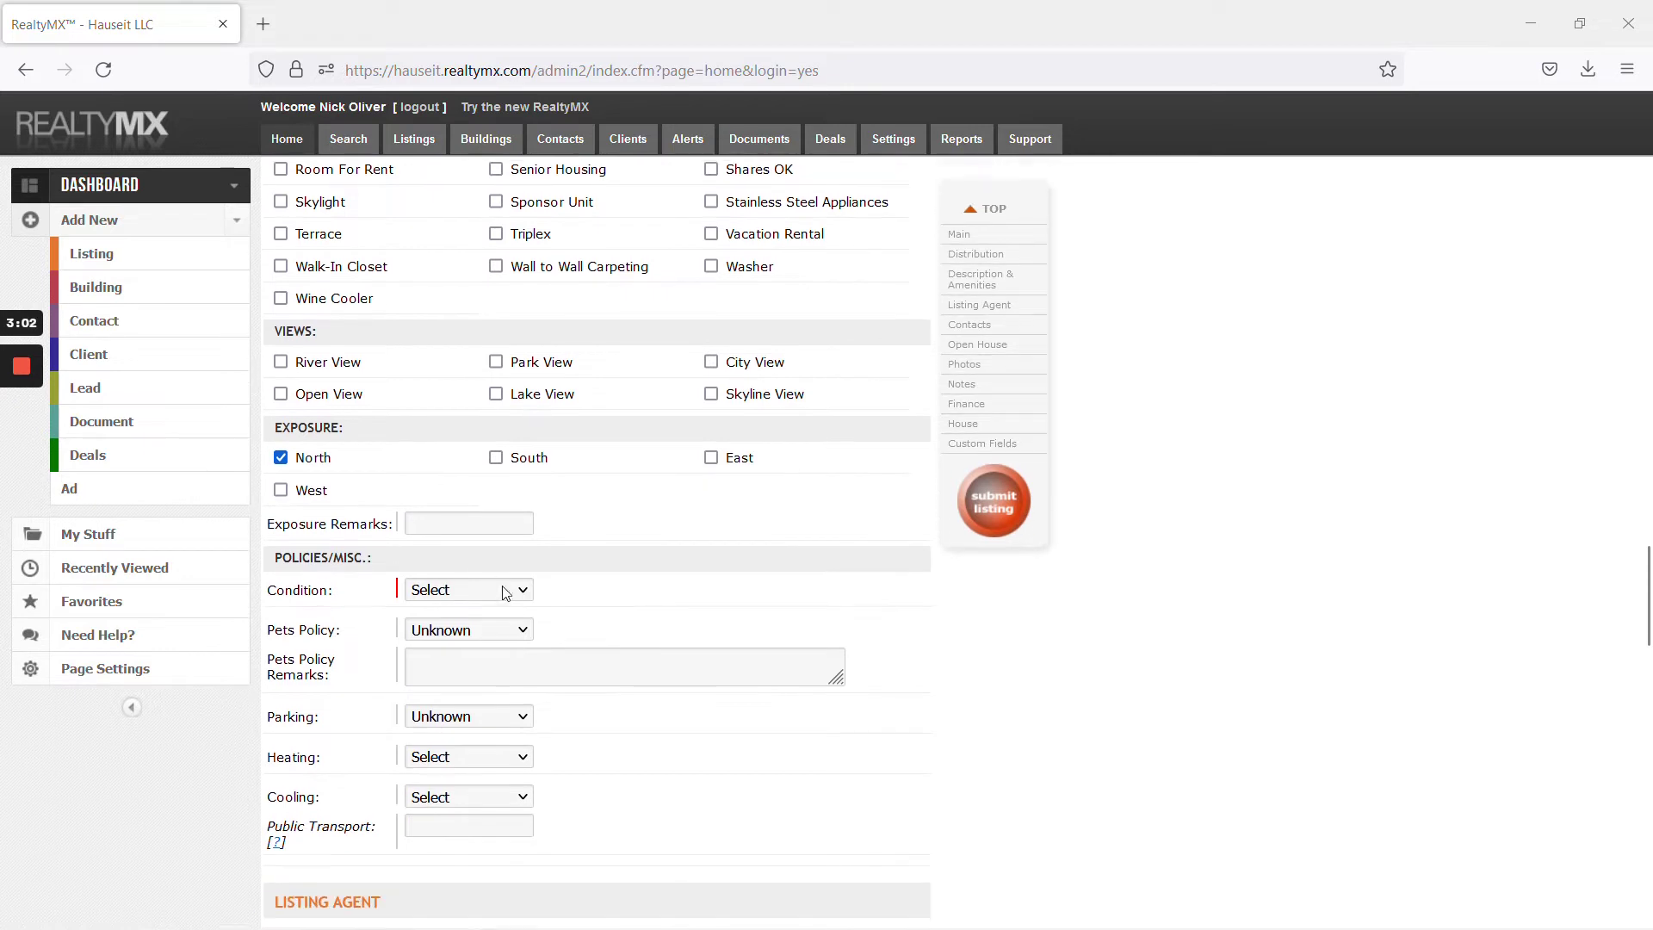
pyautogui.click(474, 594)
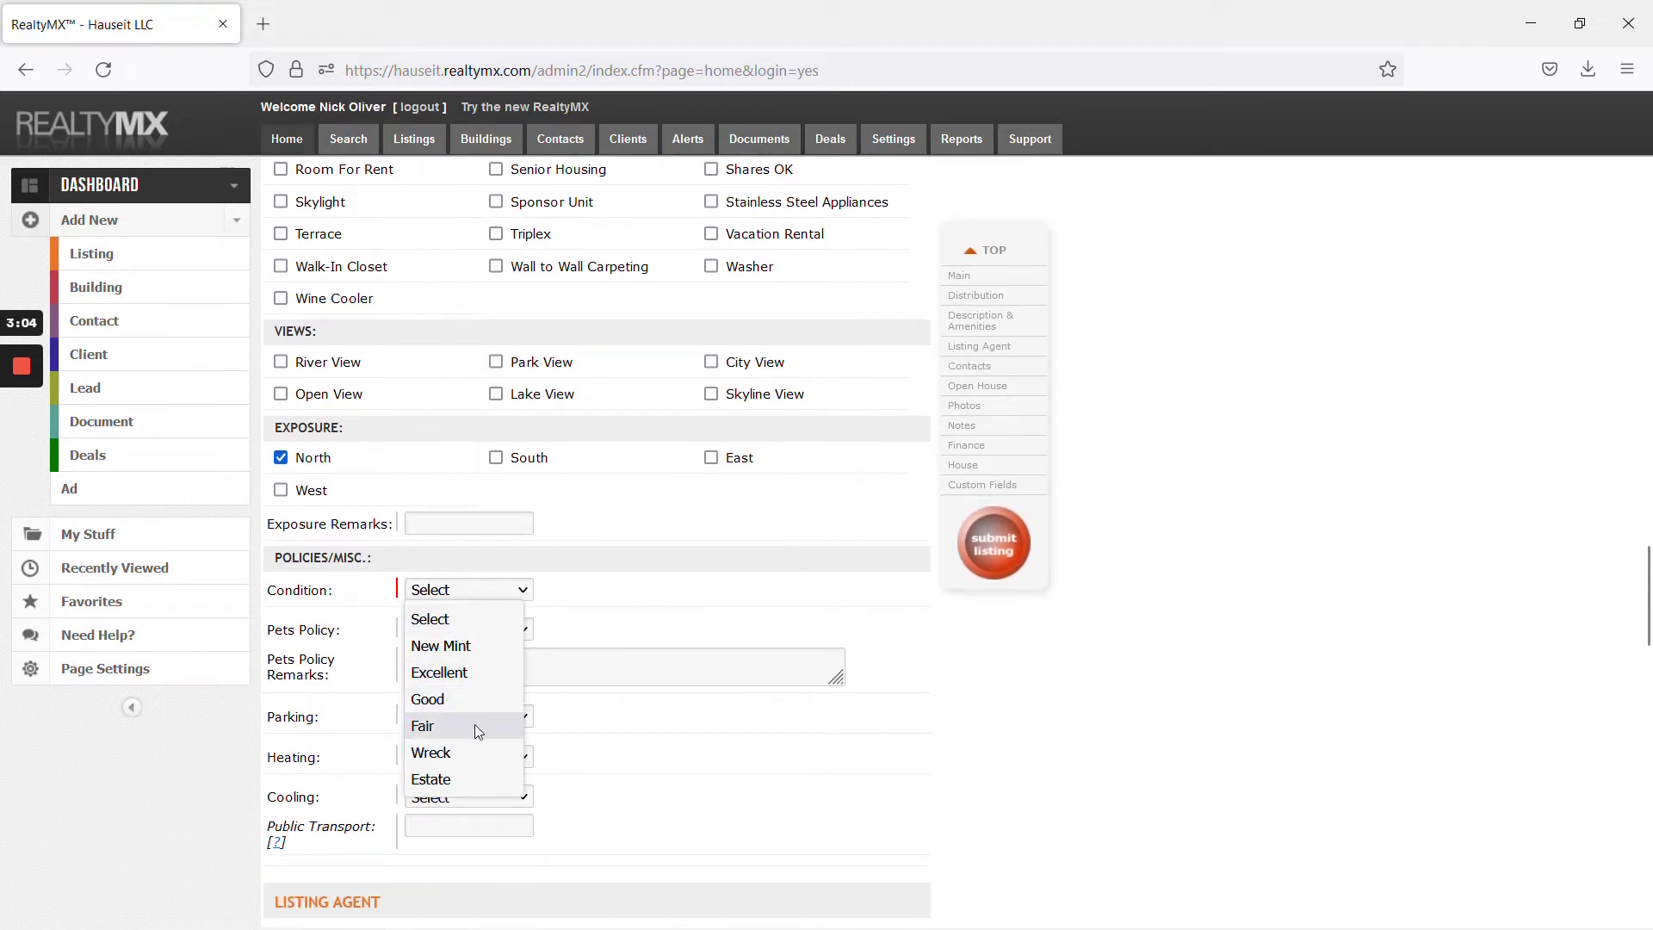
pyautogui.click(478, 727)
pyautogui.click(484, 593)
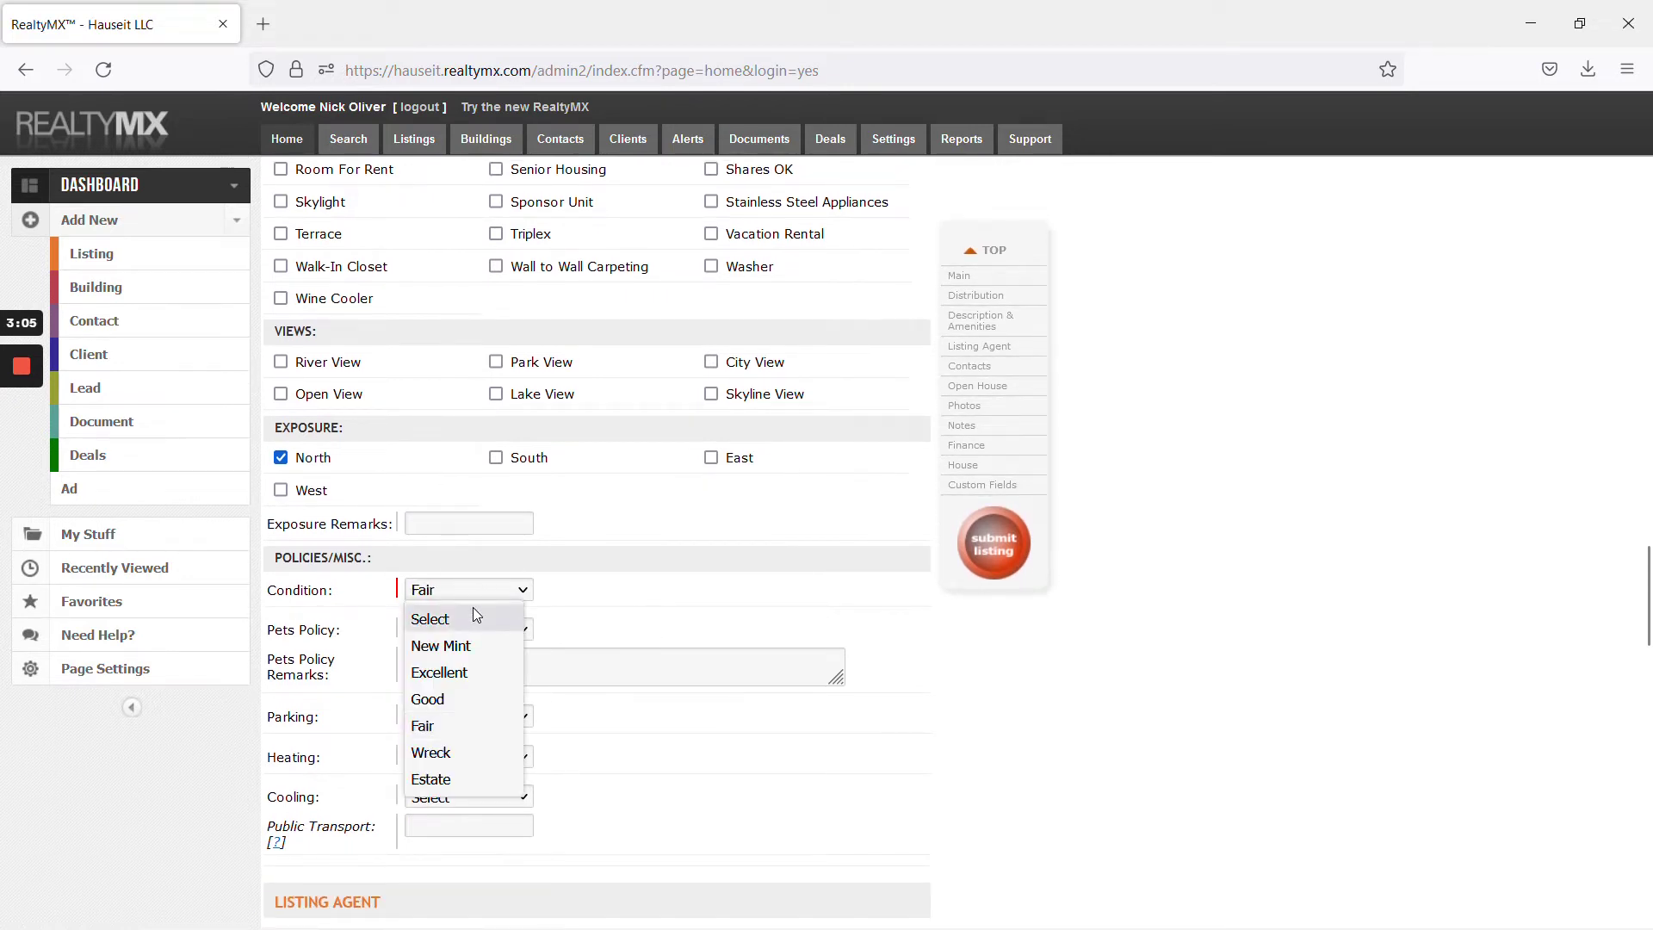
pyautogui.click(663, 596)
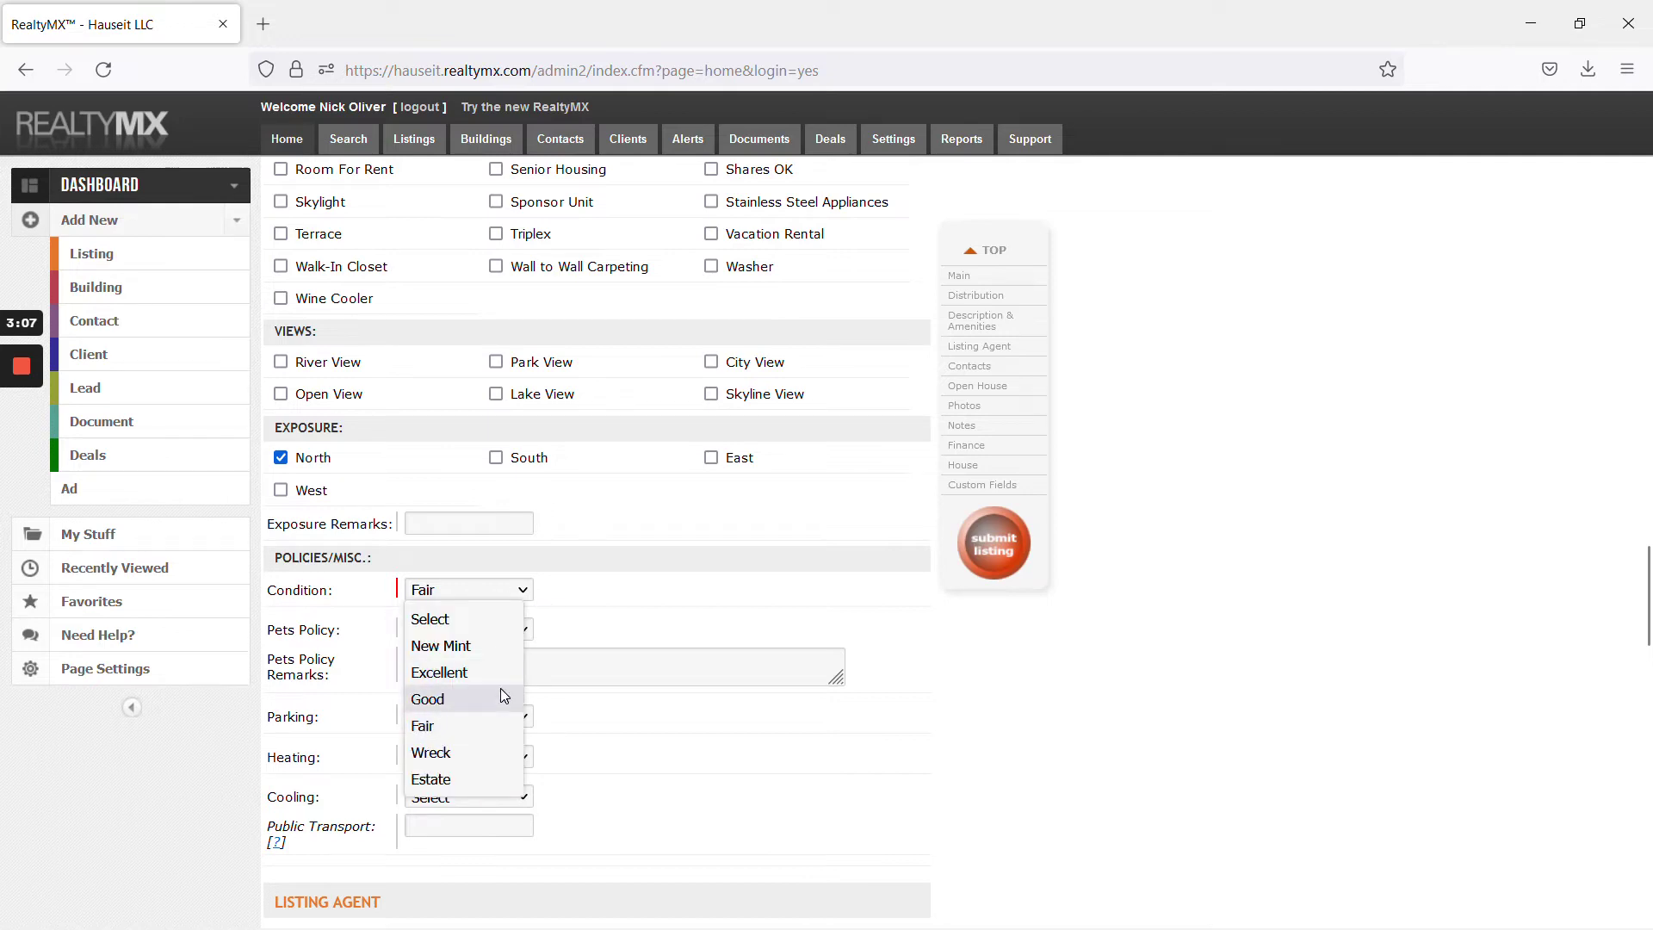
pyautogui.click(503, 698)
pyautogui.scroll(-7, 723, 608)
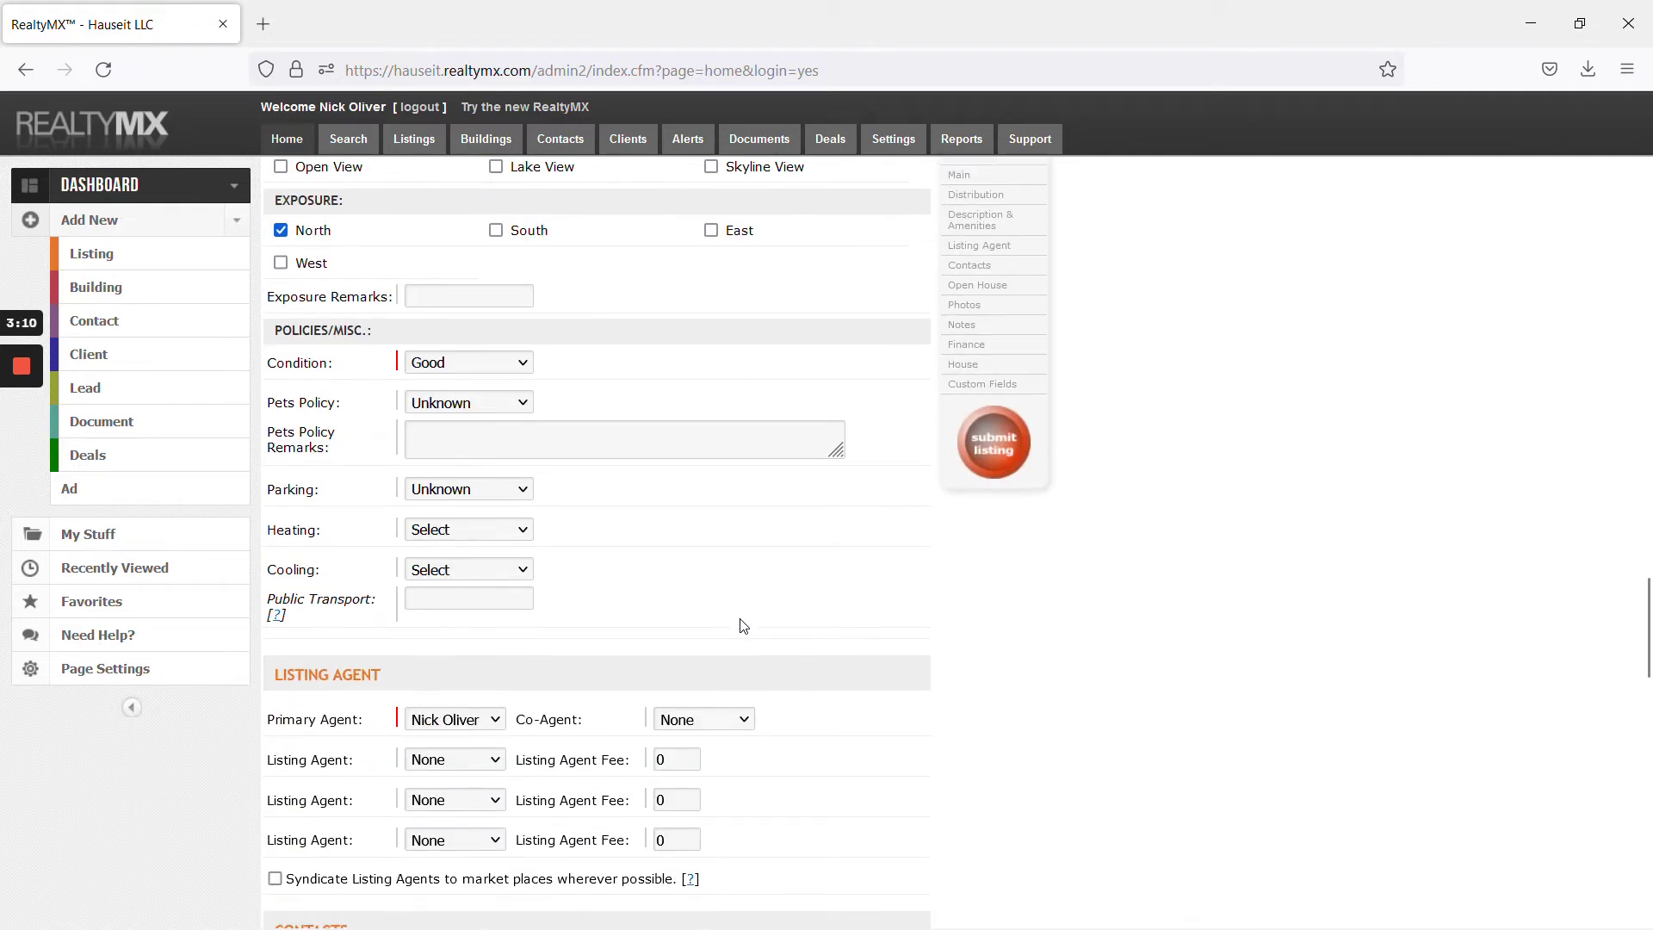
pyautogui.scroll(-7, 712, 634)
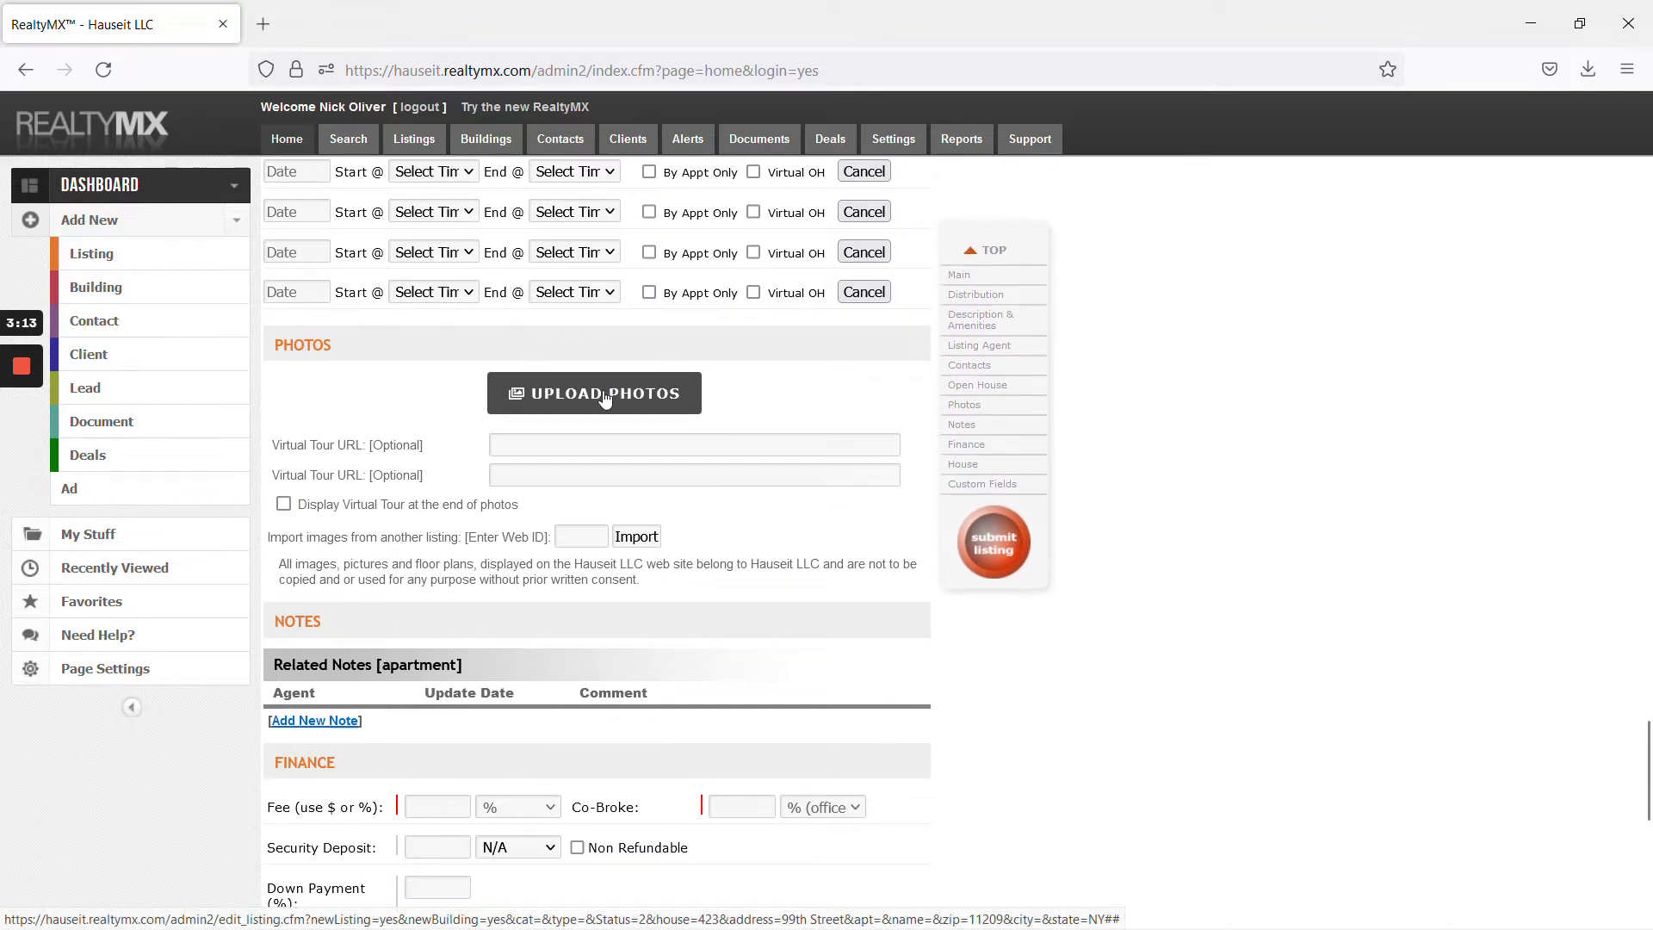
# Queue four Brooklyn house photos, moving the 3.2 MB photo first and the 3.5 MB photo second
pyautogui.click(594, 392)
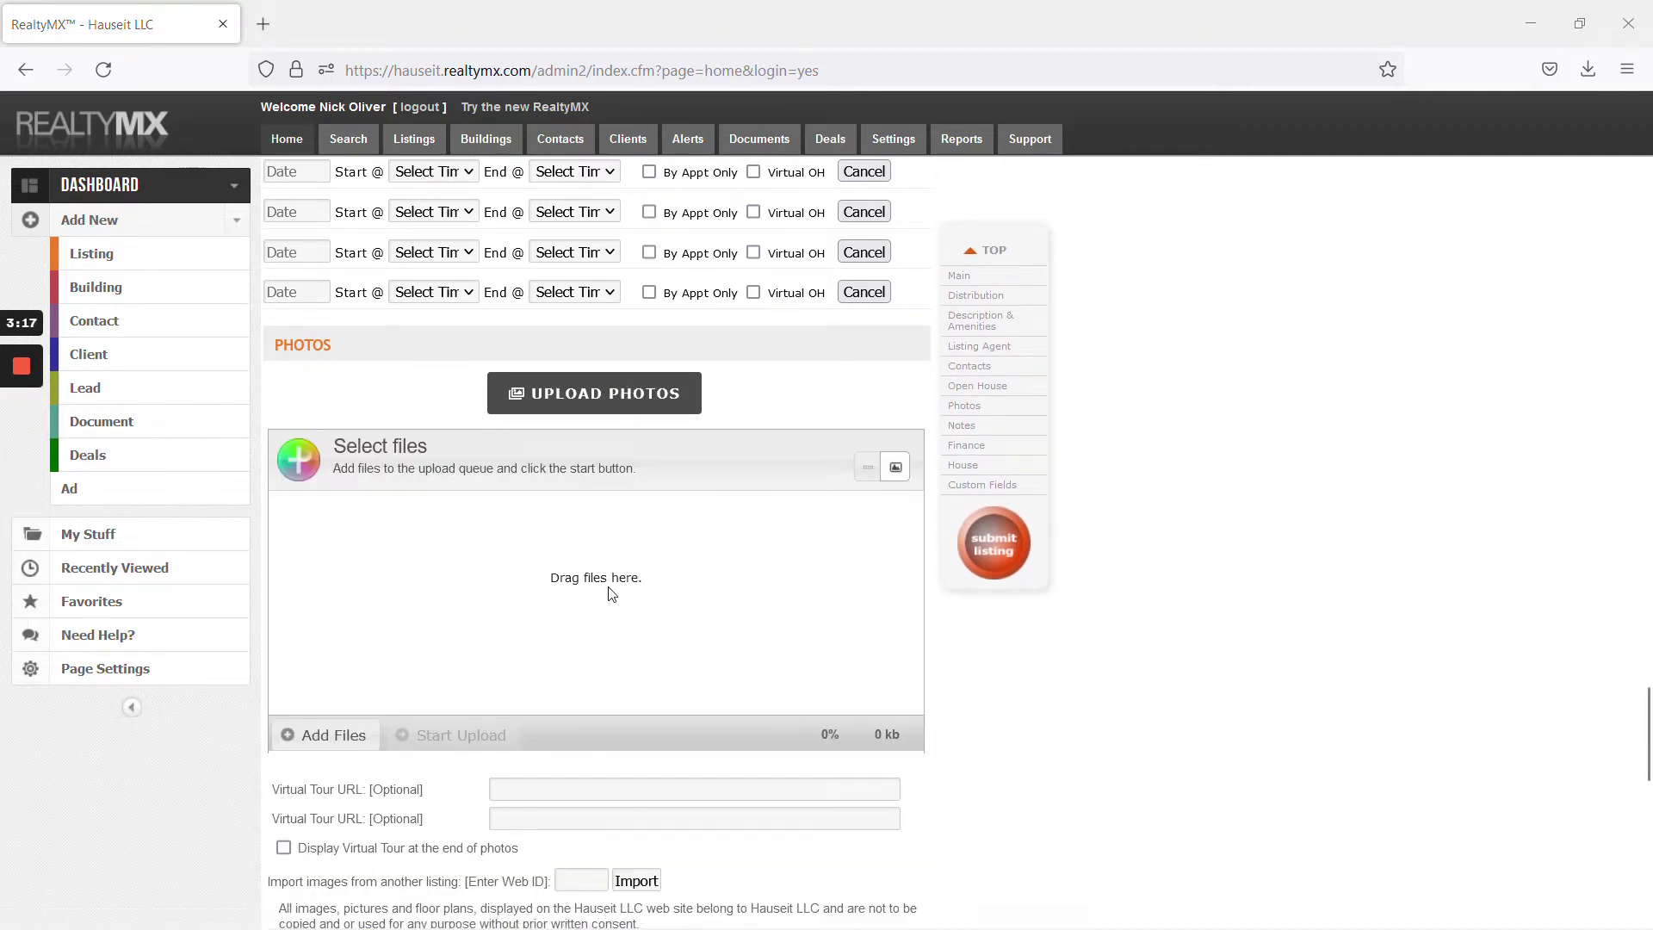
pyautogui.click(318, 738)
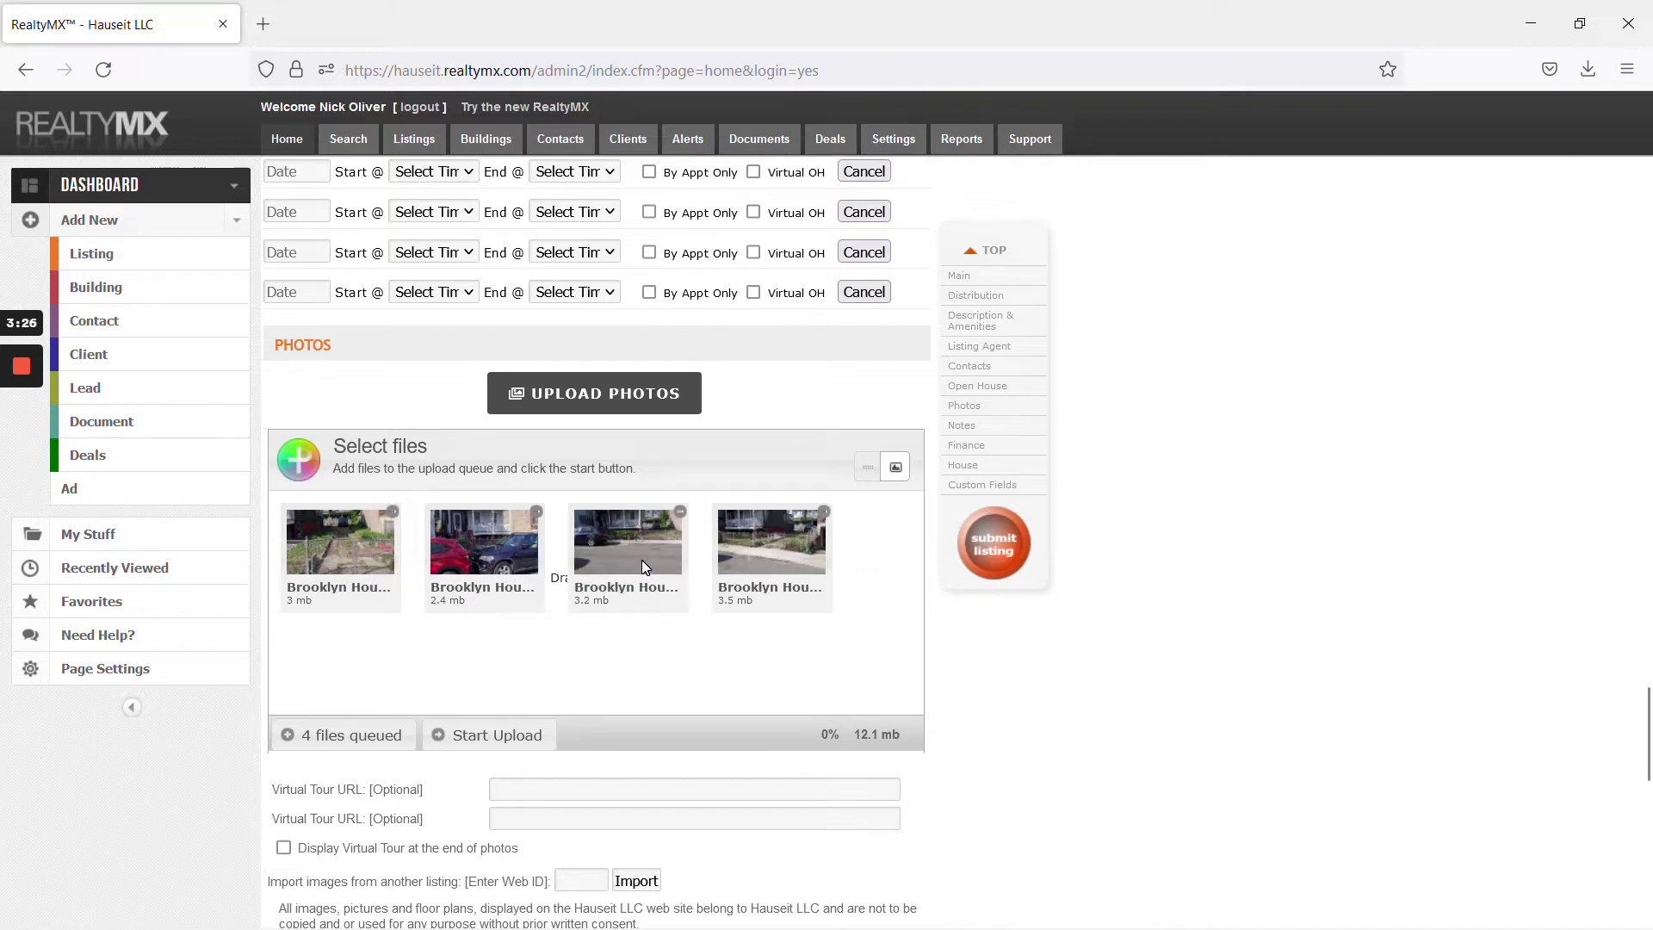
pyautogui.moveTo(644, 561); pyautogui.dragTo(328, 558)
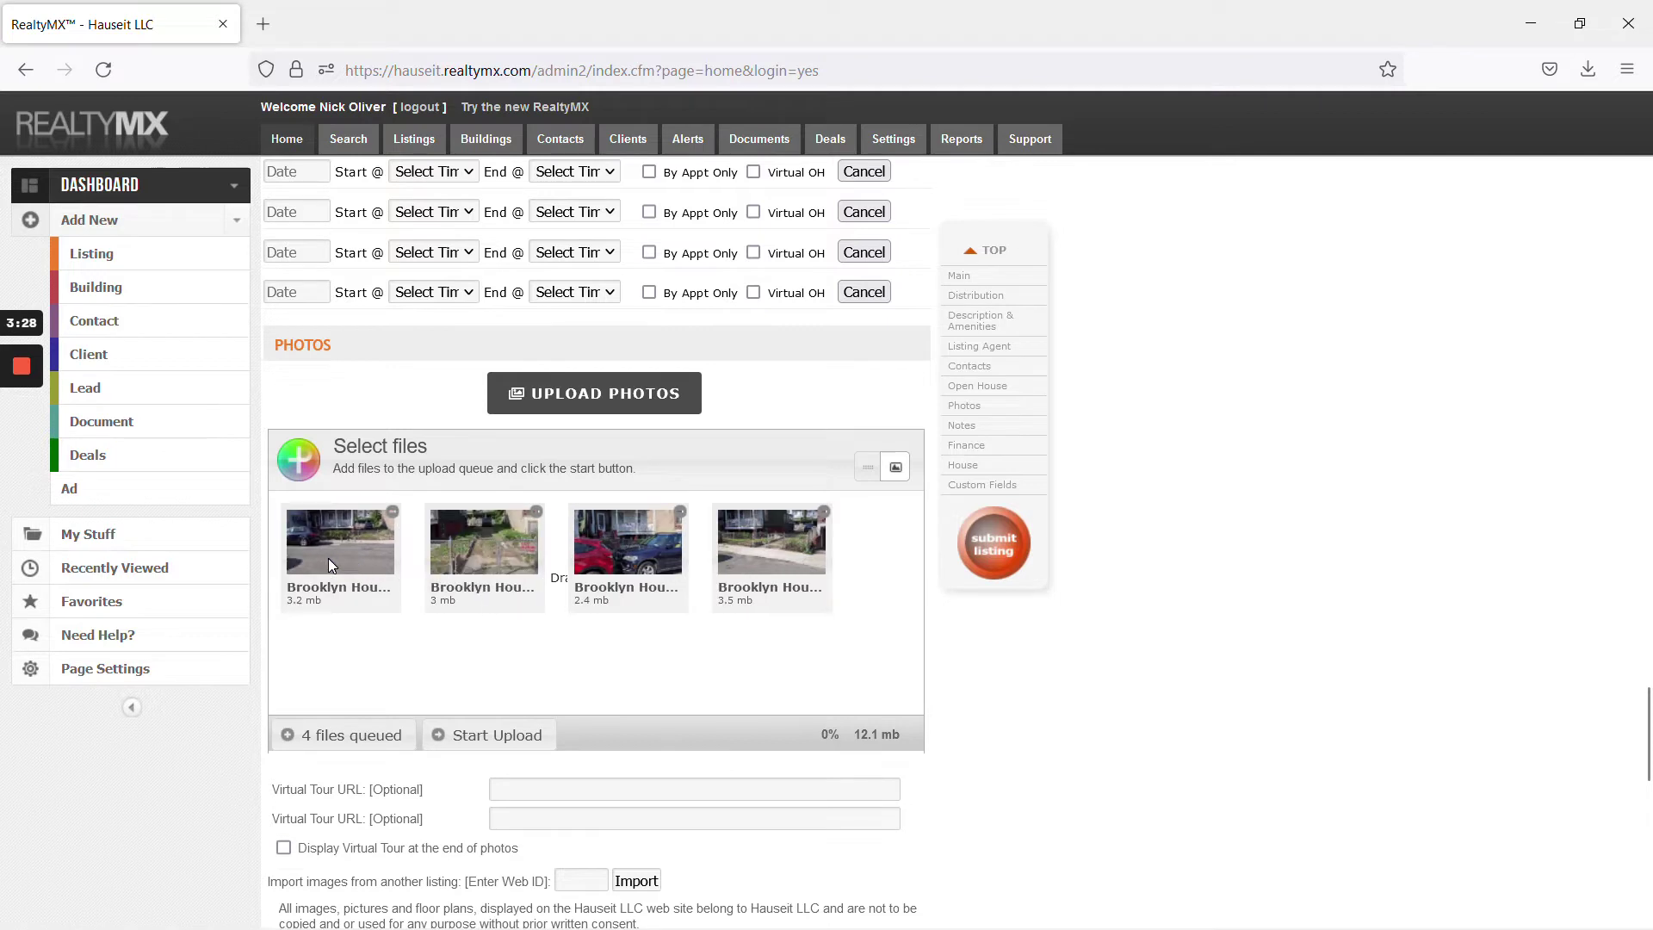
pyautogui.moveTo(769, 555); pyautogui.dragTo(582, 575)
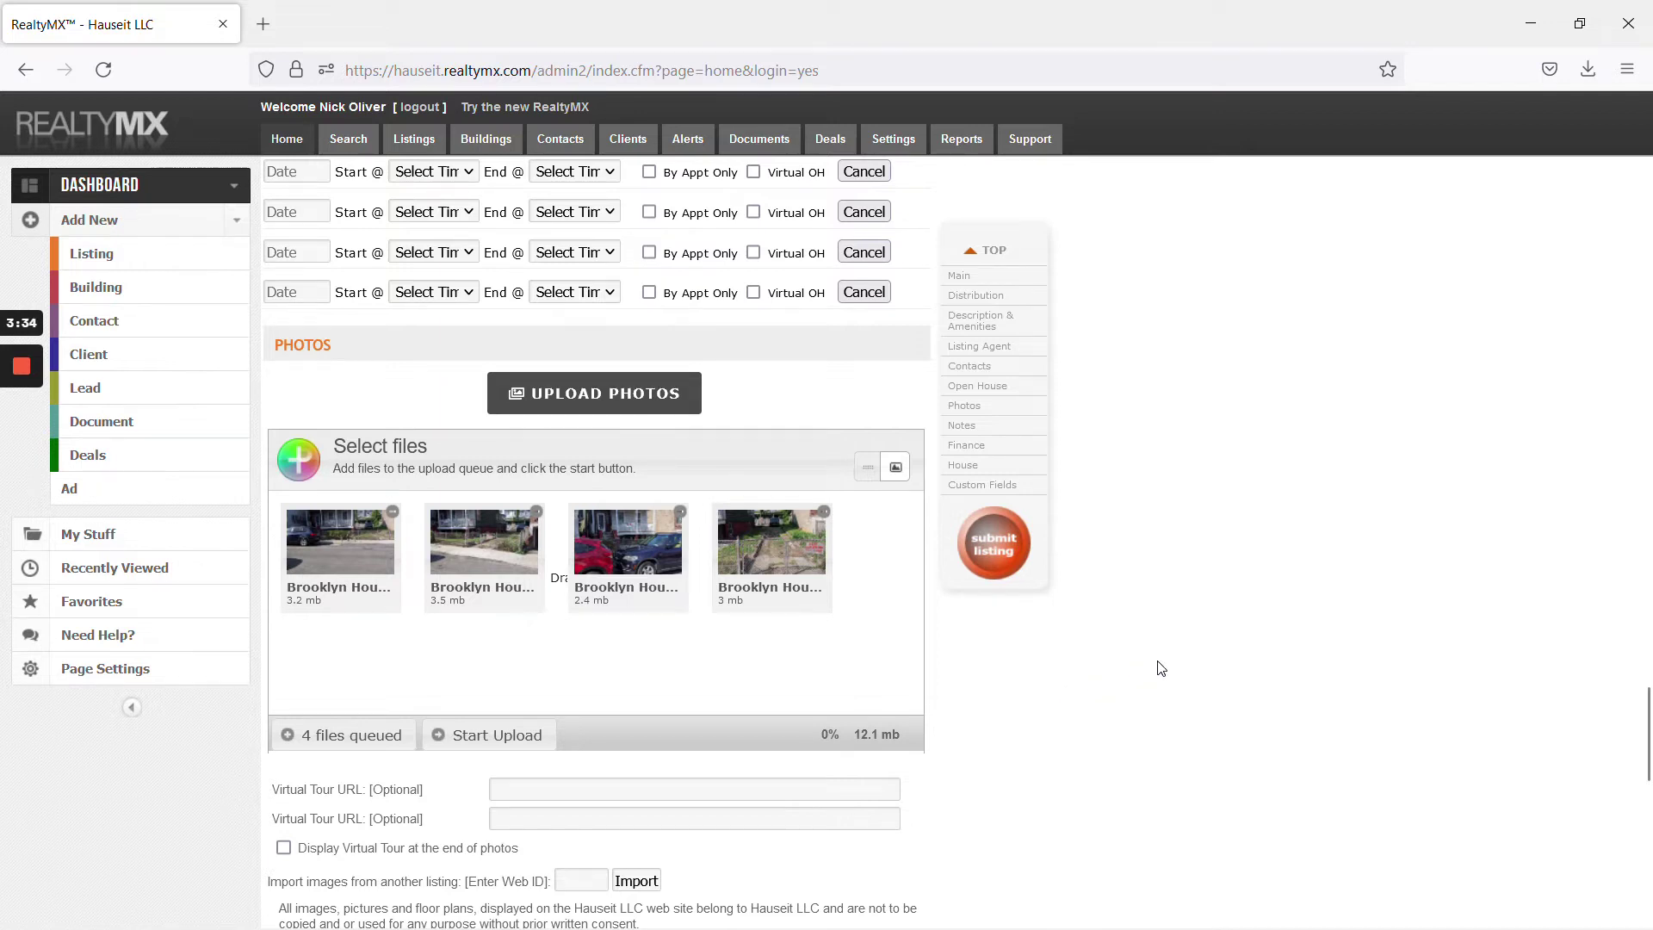
pyautogui.scroll(-3, 1160, 668)
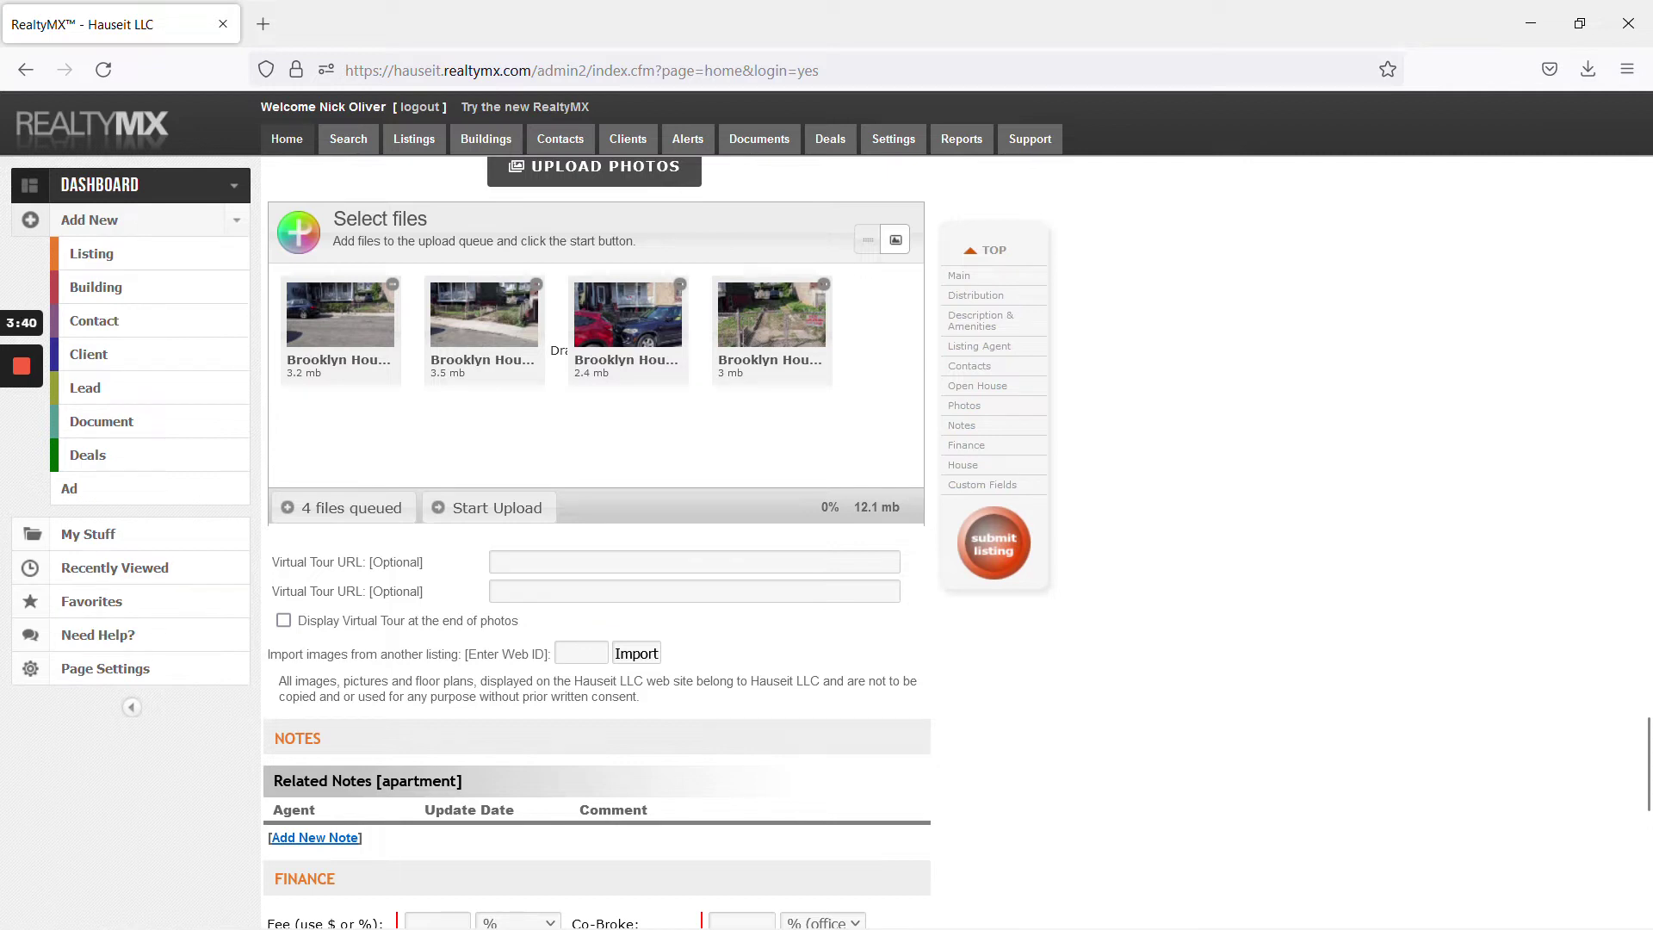
pyautogui.scroll(-3, 908, 681)
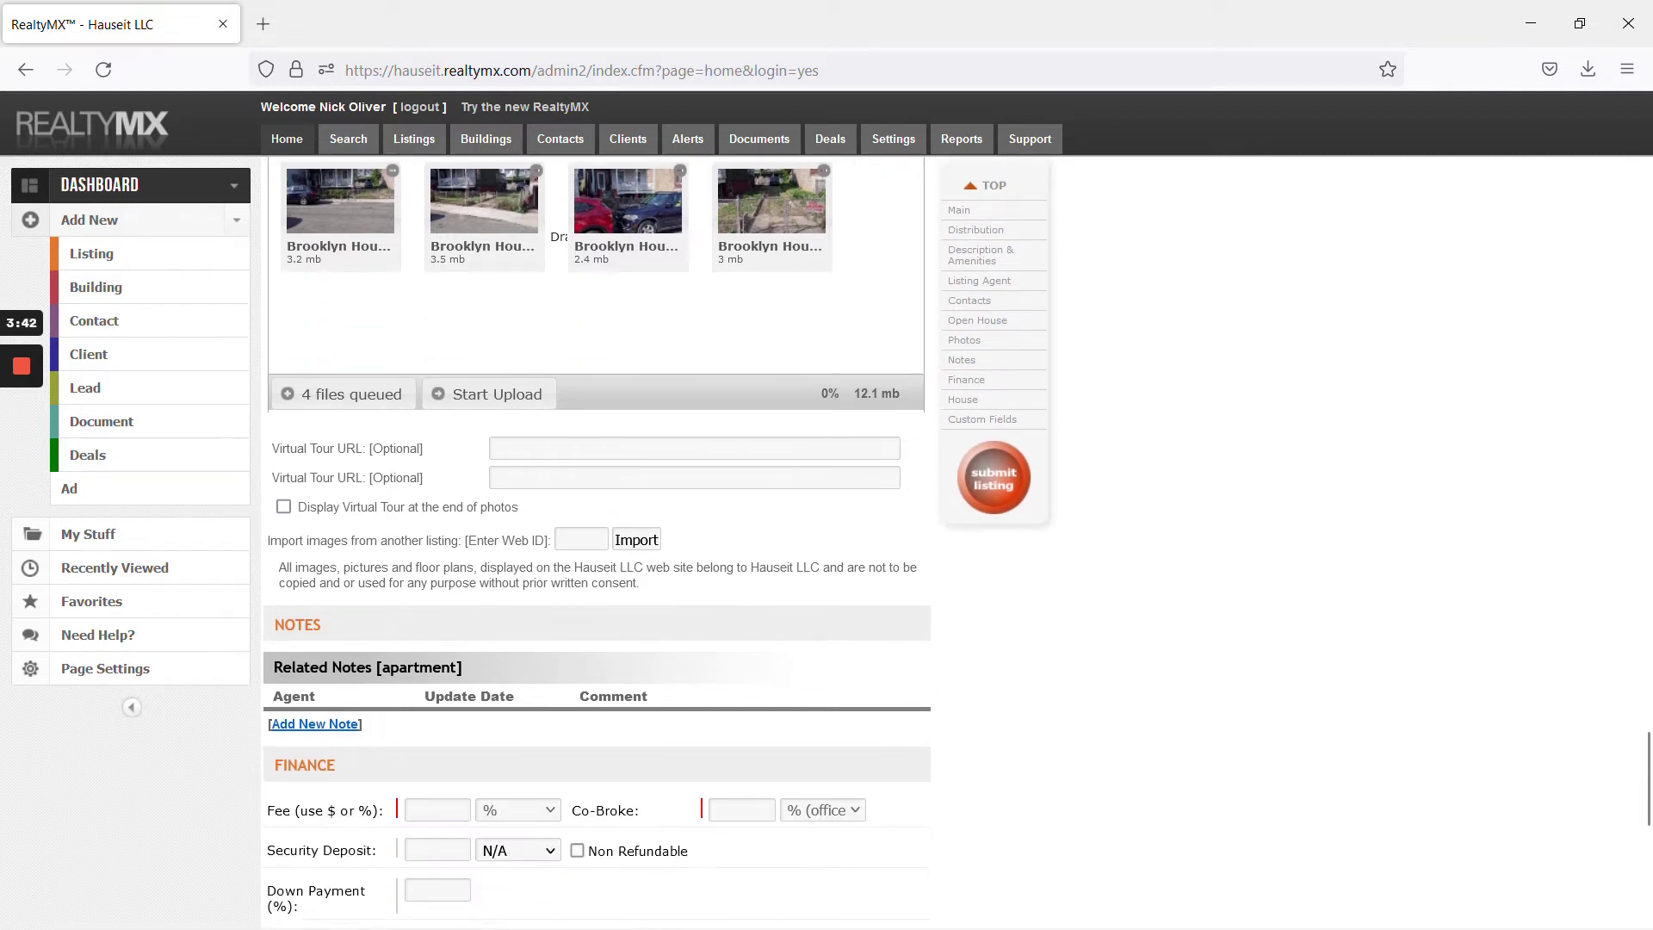
pyautogui.scroll(-3, 910, 680)
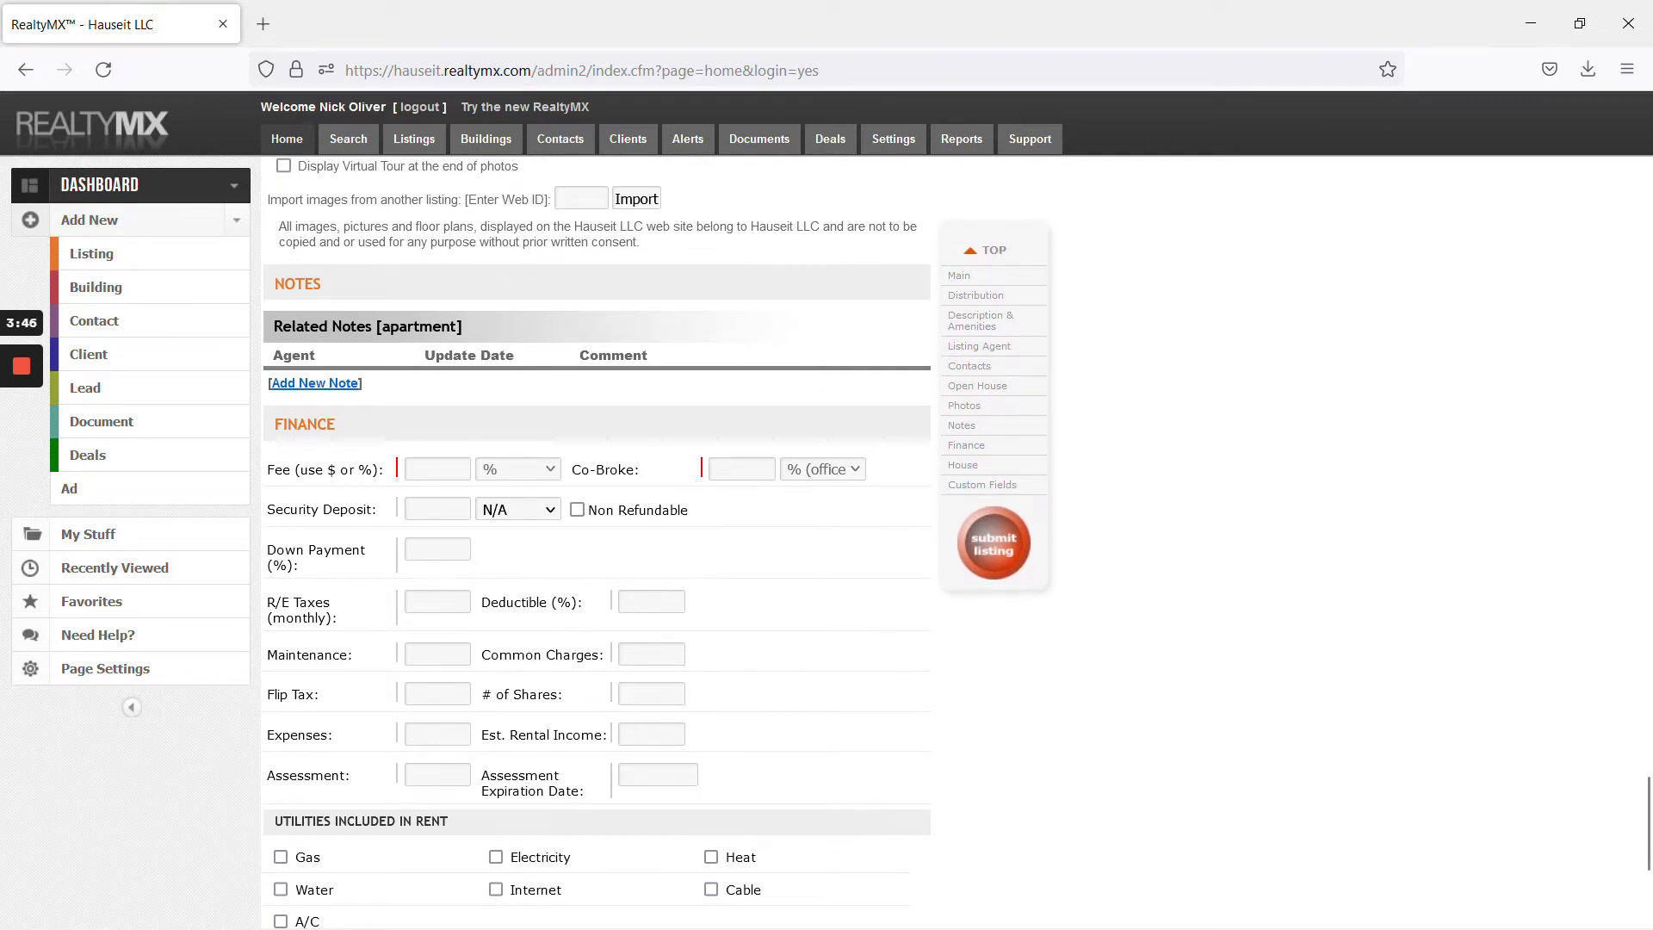
pyautogui.click(24, 454)
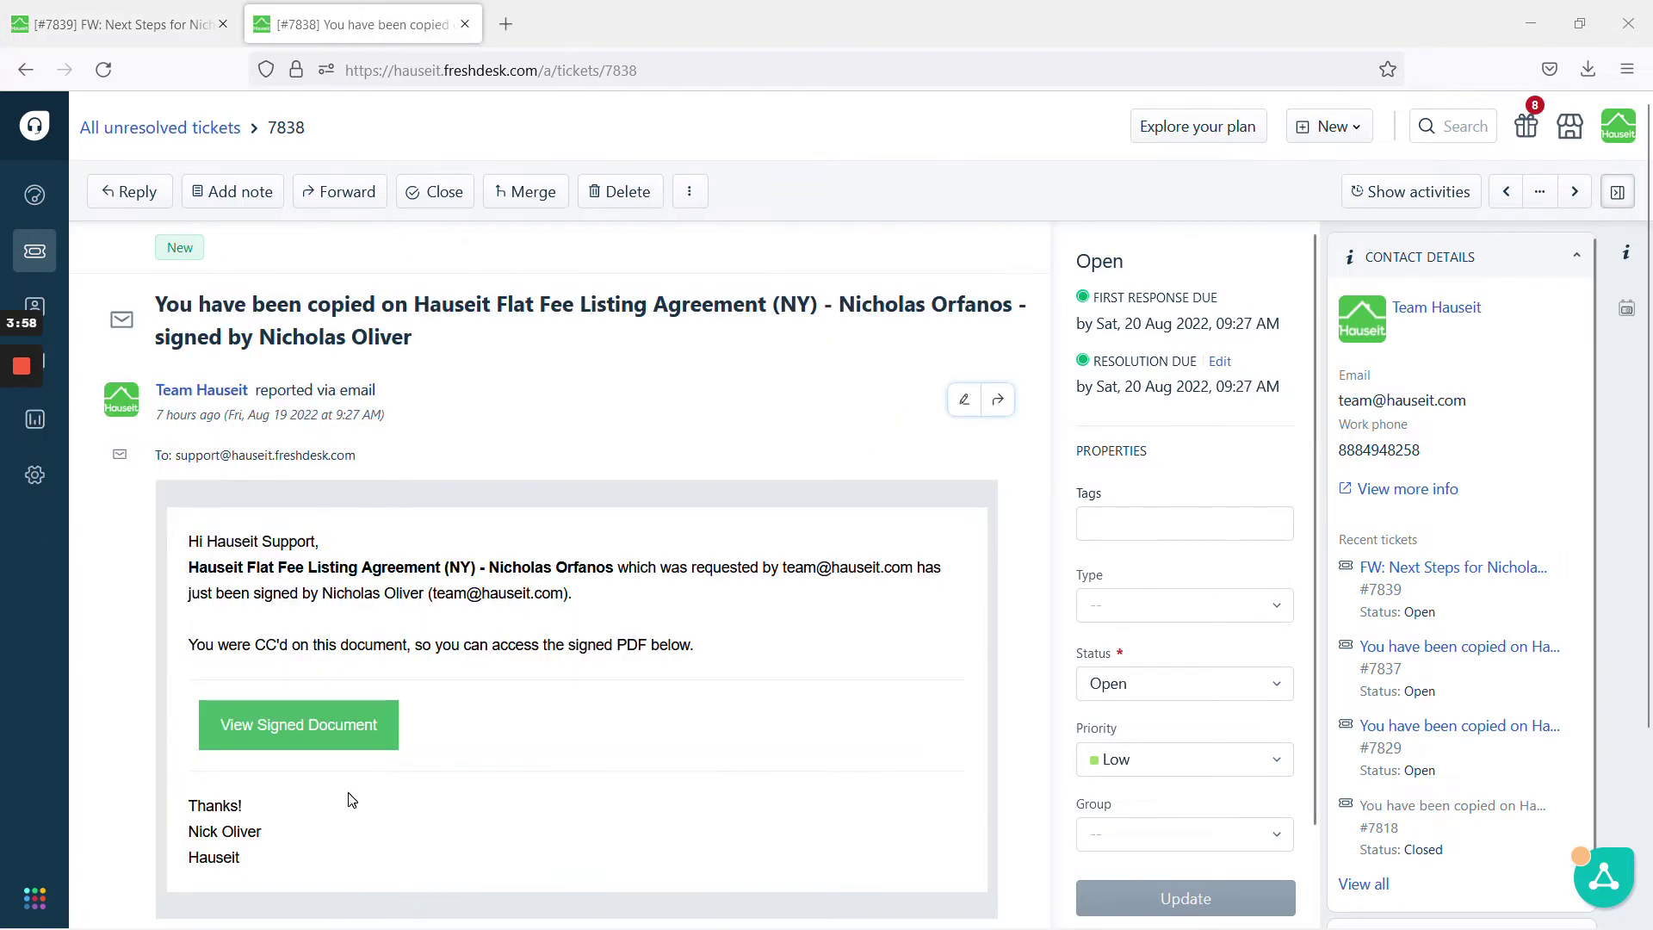
# Open the signed Hauseit Flat Fee Listing Agreement (NY) from the ticket email
pyautogui.click(327, 728)
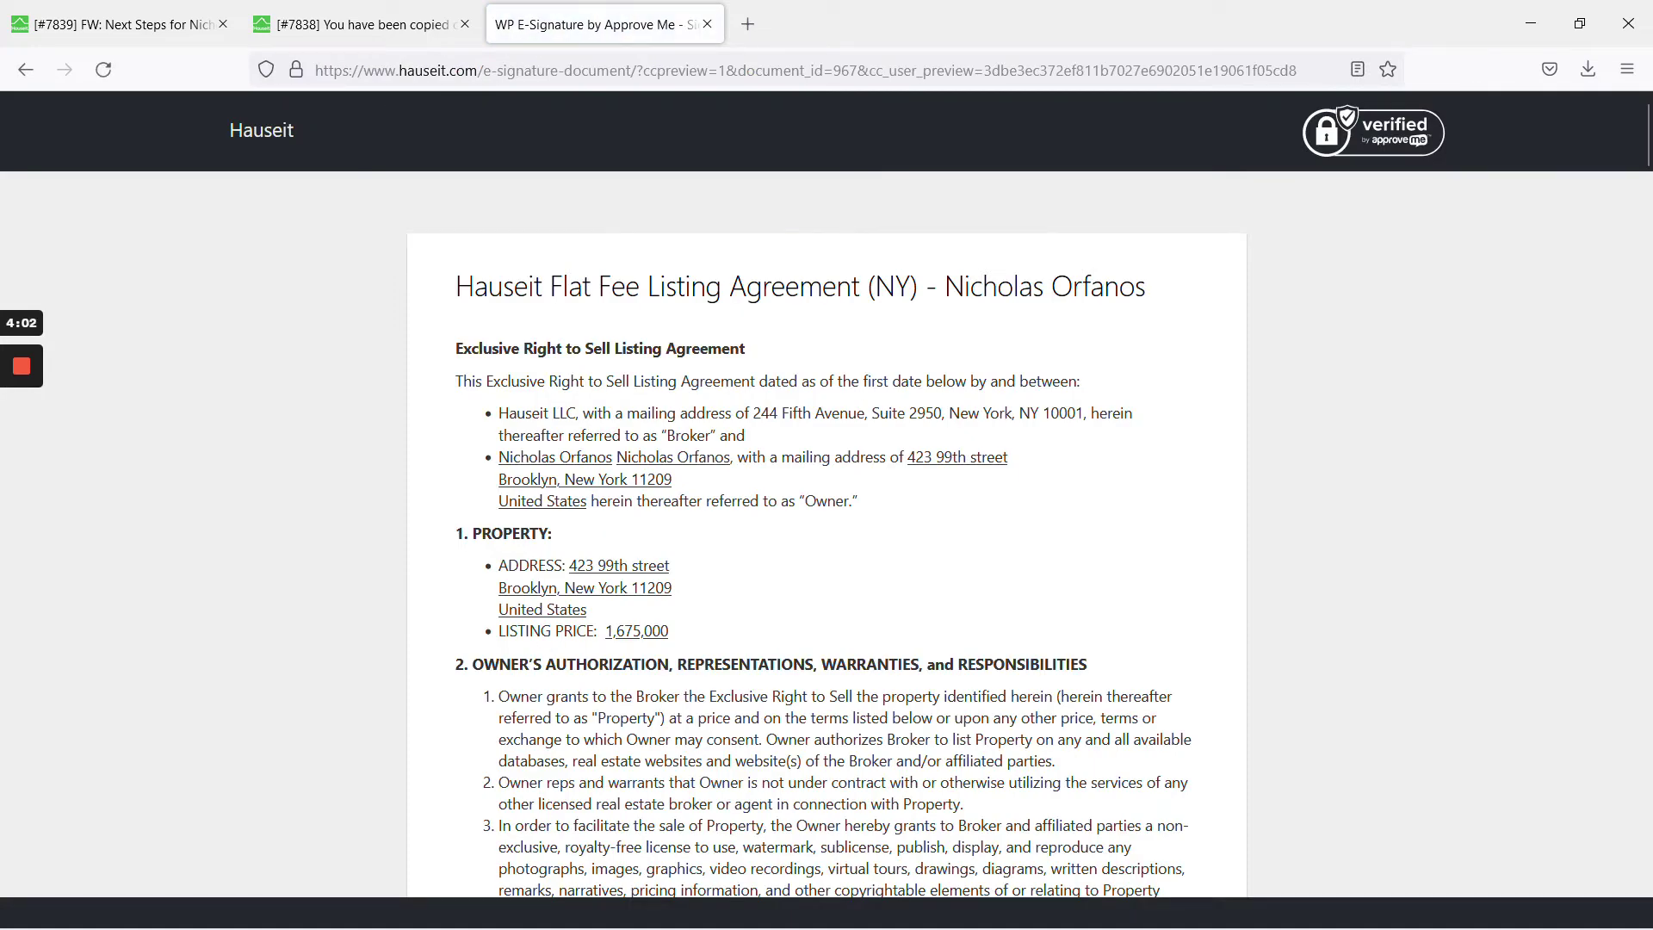
# Check the signed agreement's 2% co-broker commission and both signatures, then return to the RealtyMX listing
pyautogui.scroll(-10, 827, 465)
pyautogui.scroll(-4, 826, 465)
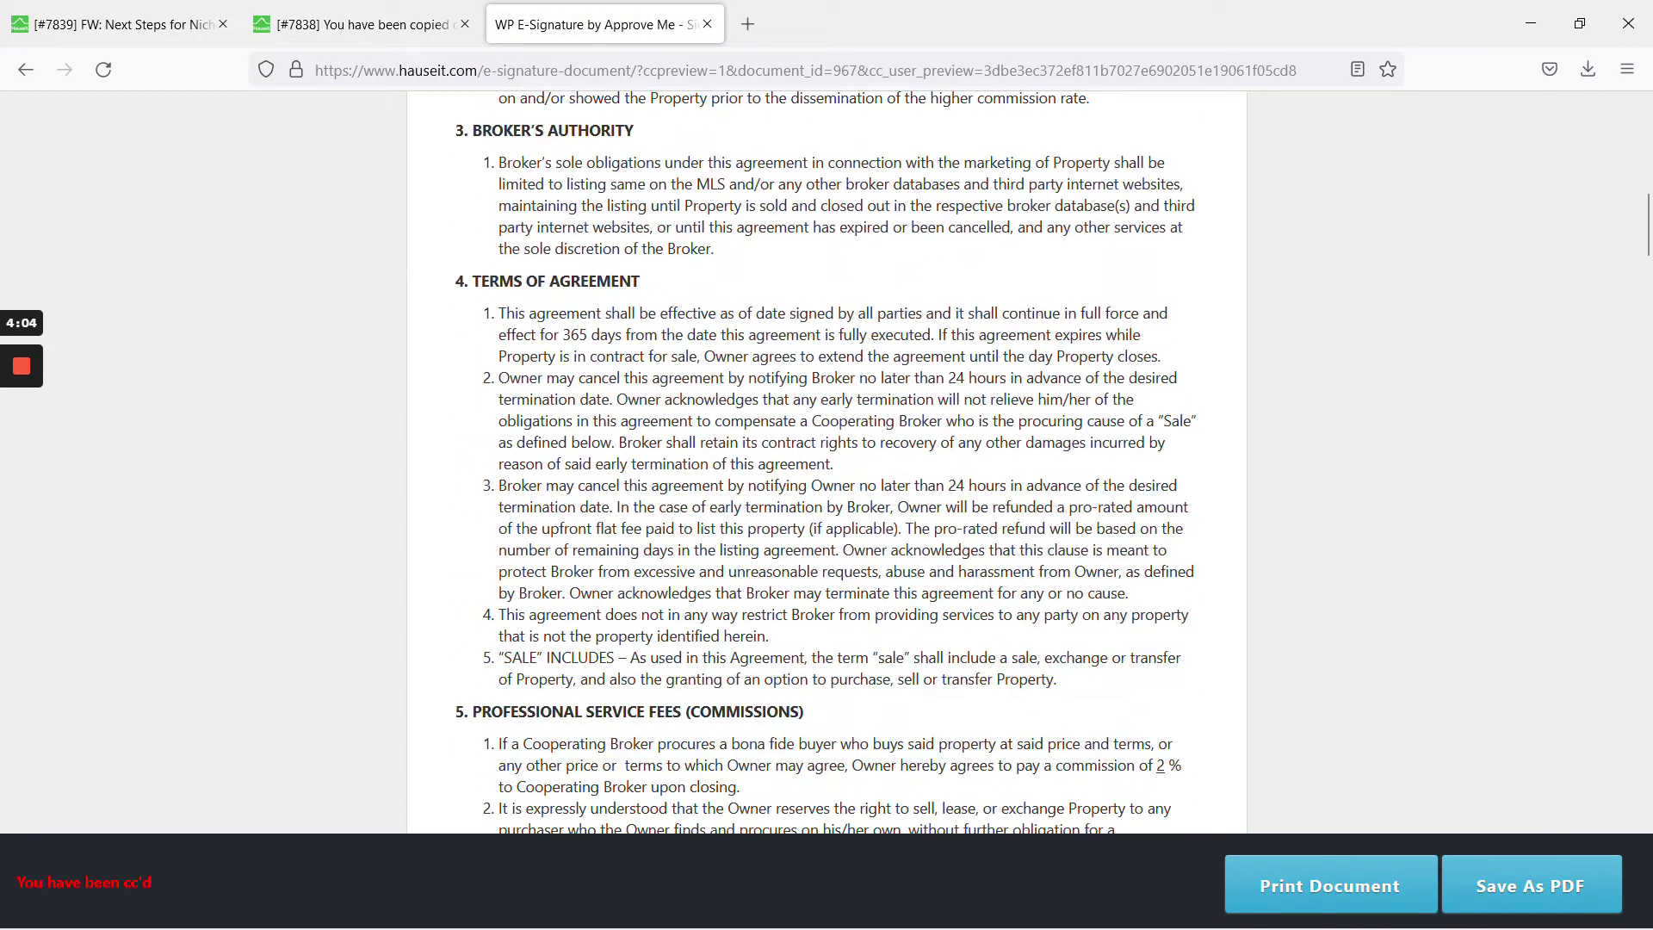
pyautogui.scroll(-5, 827, 465)
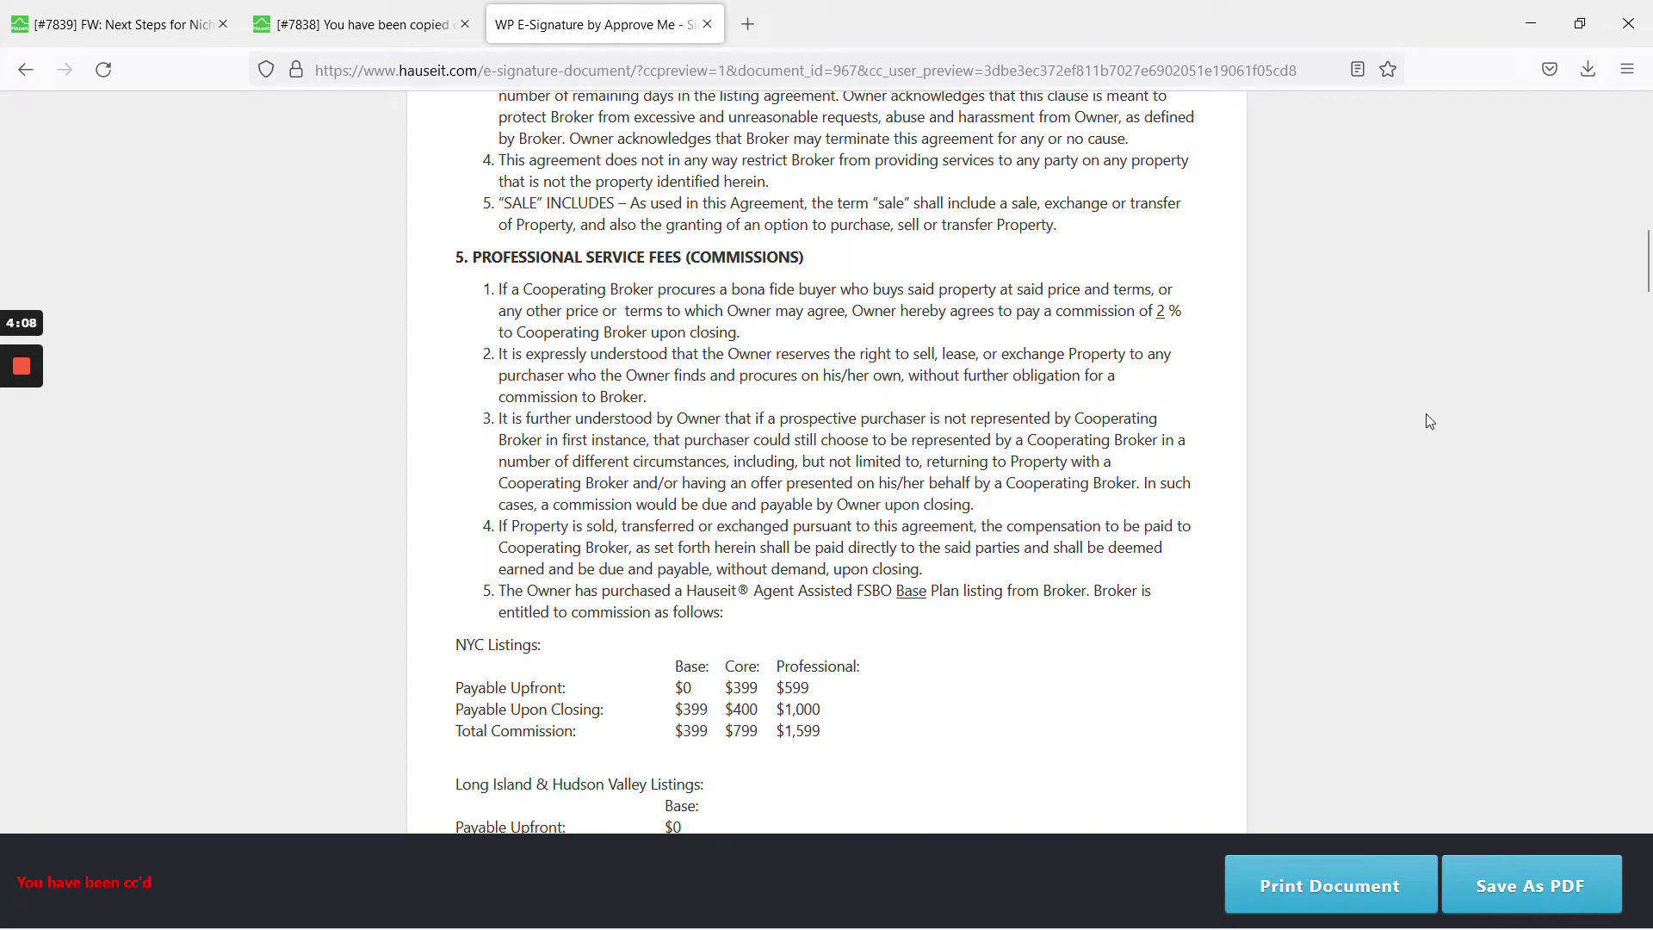
pyautogui.moveTo(1646, 254); pyautogui.dragTo(1646, 801)
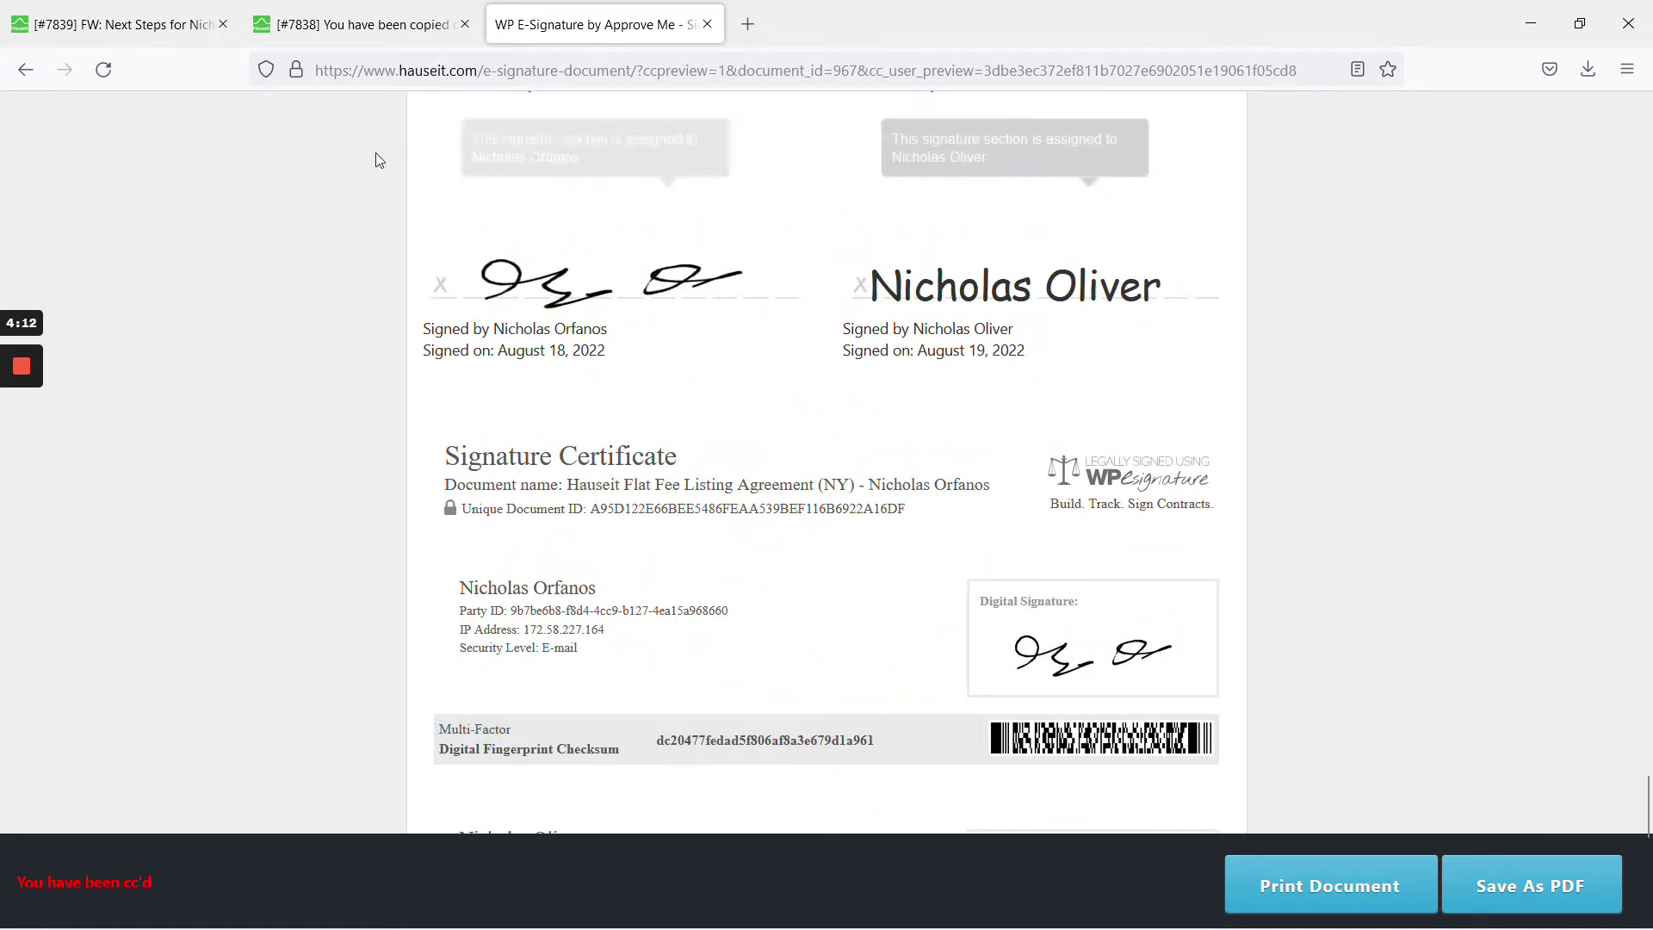
pyautogui.click(21, 463)
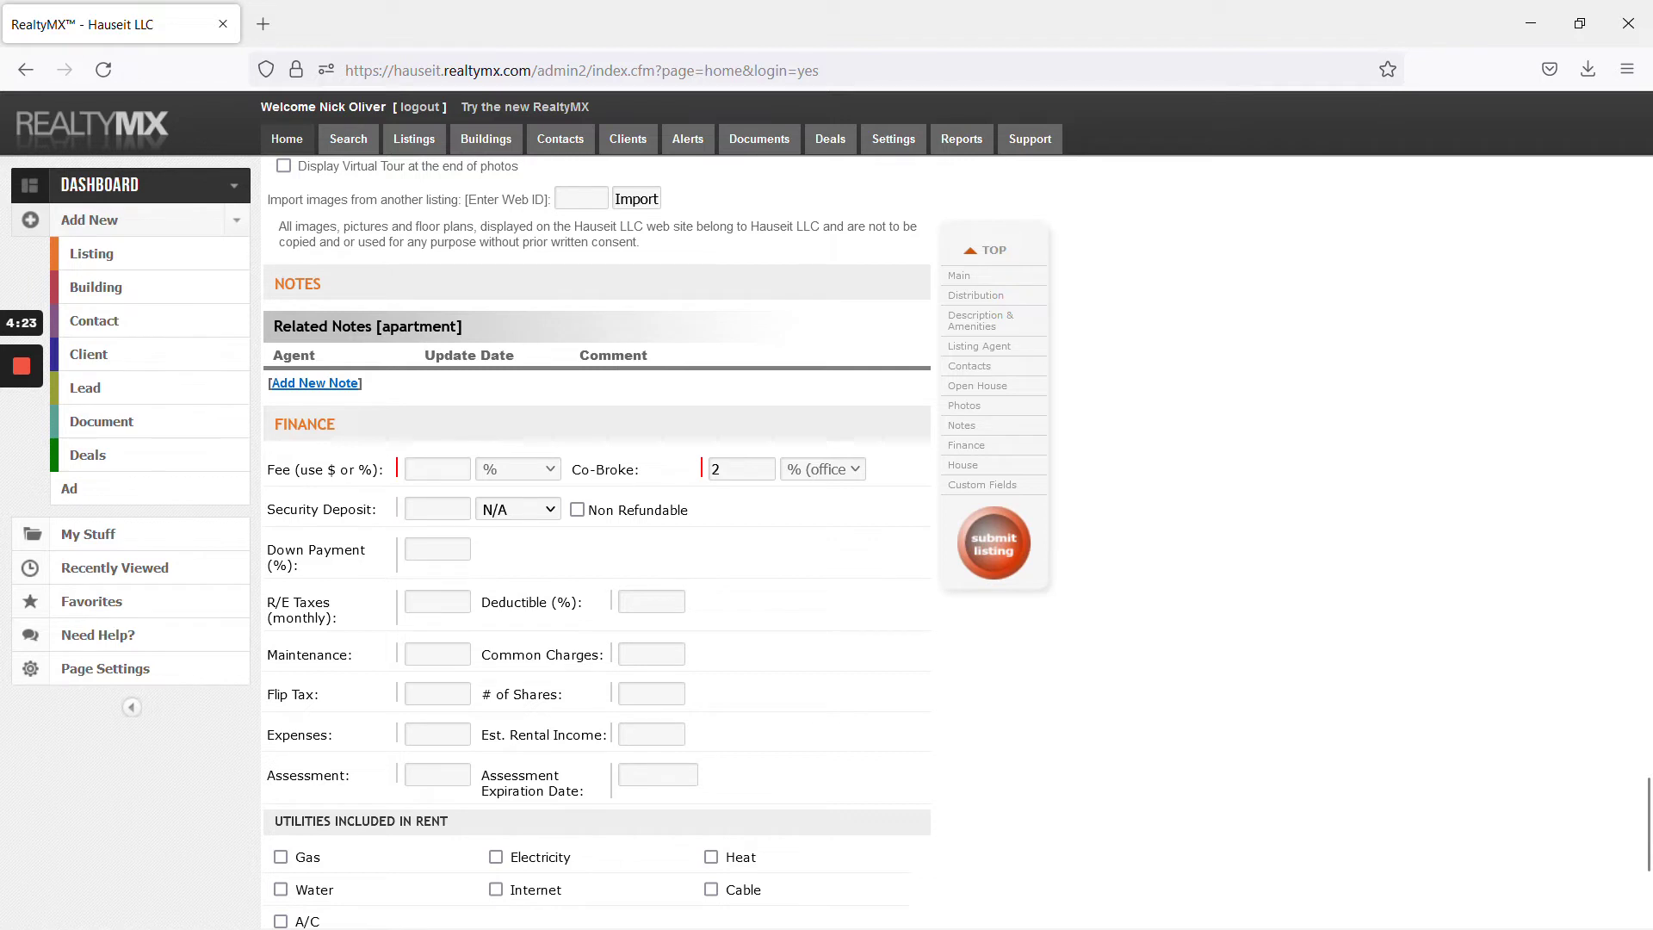
# Enter a Fee of 4 and a Co-Broke of 2 in the listing's Finance section
pyautogui.click(480, 504)
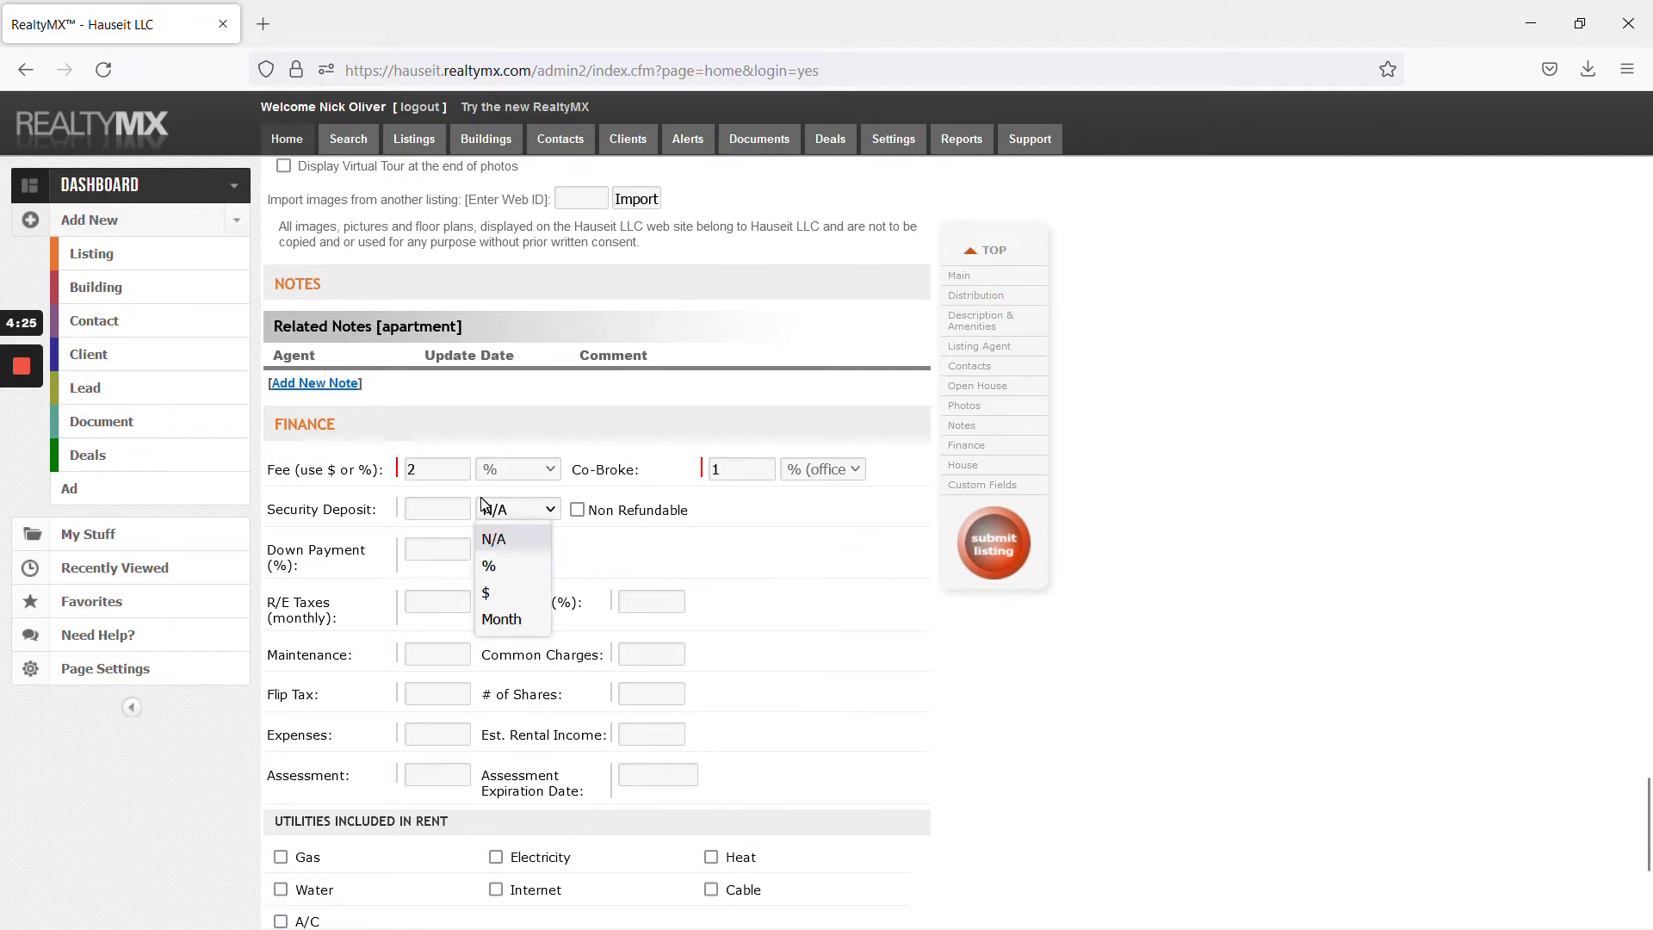
pyautogui.doubleClick(412, 469)
pyautogui.write('4')
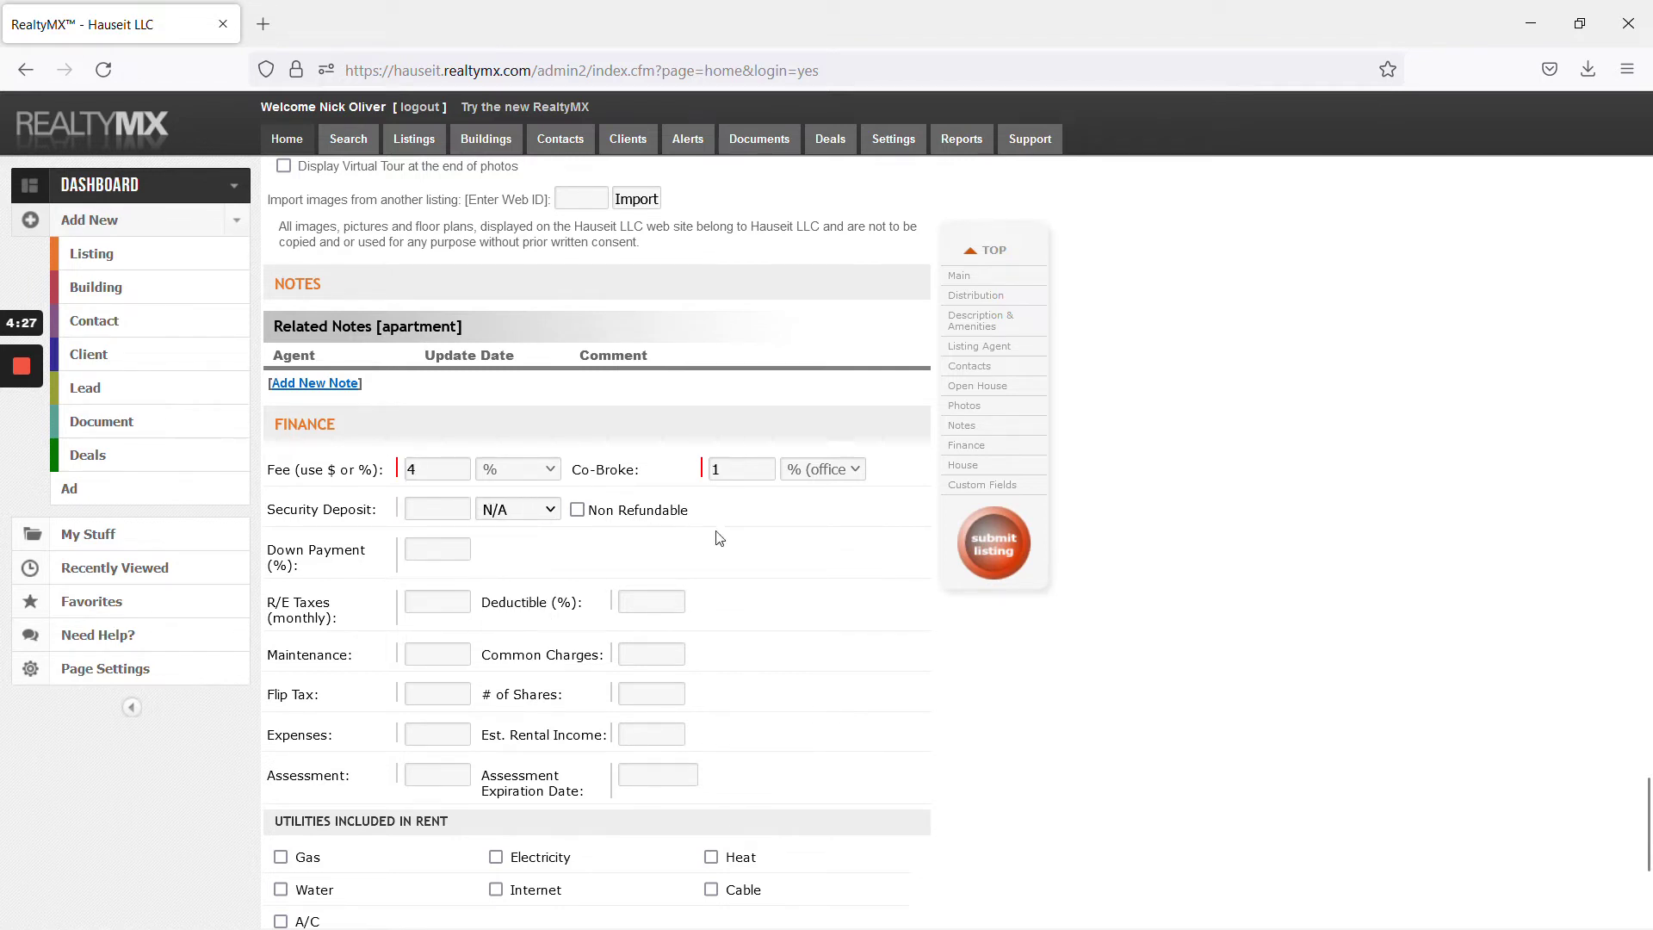
pyautogui.press('Tab')
pyautogui.press('Tab')
pyautogui.write('2')
pyautogui.hotkey('shift', 'Tab')
pyautogui.hotkey('shift', 'Tab')
pyautogui.click(410, 469)
pyautogui.click(717, 469)
pyautogui.scroll(-4, 833, 527)
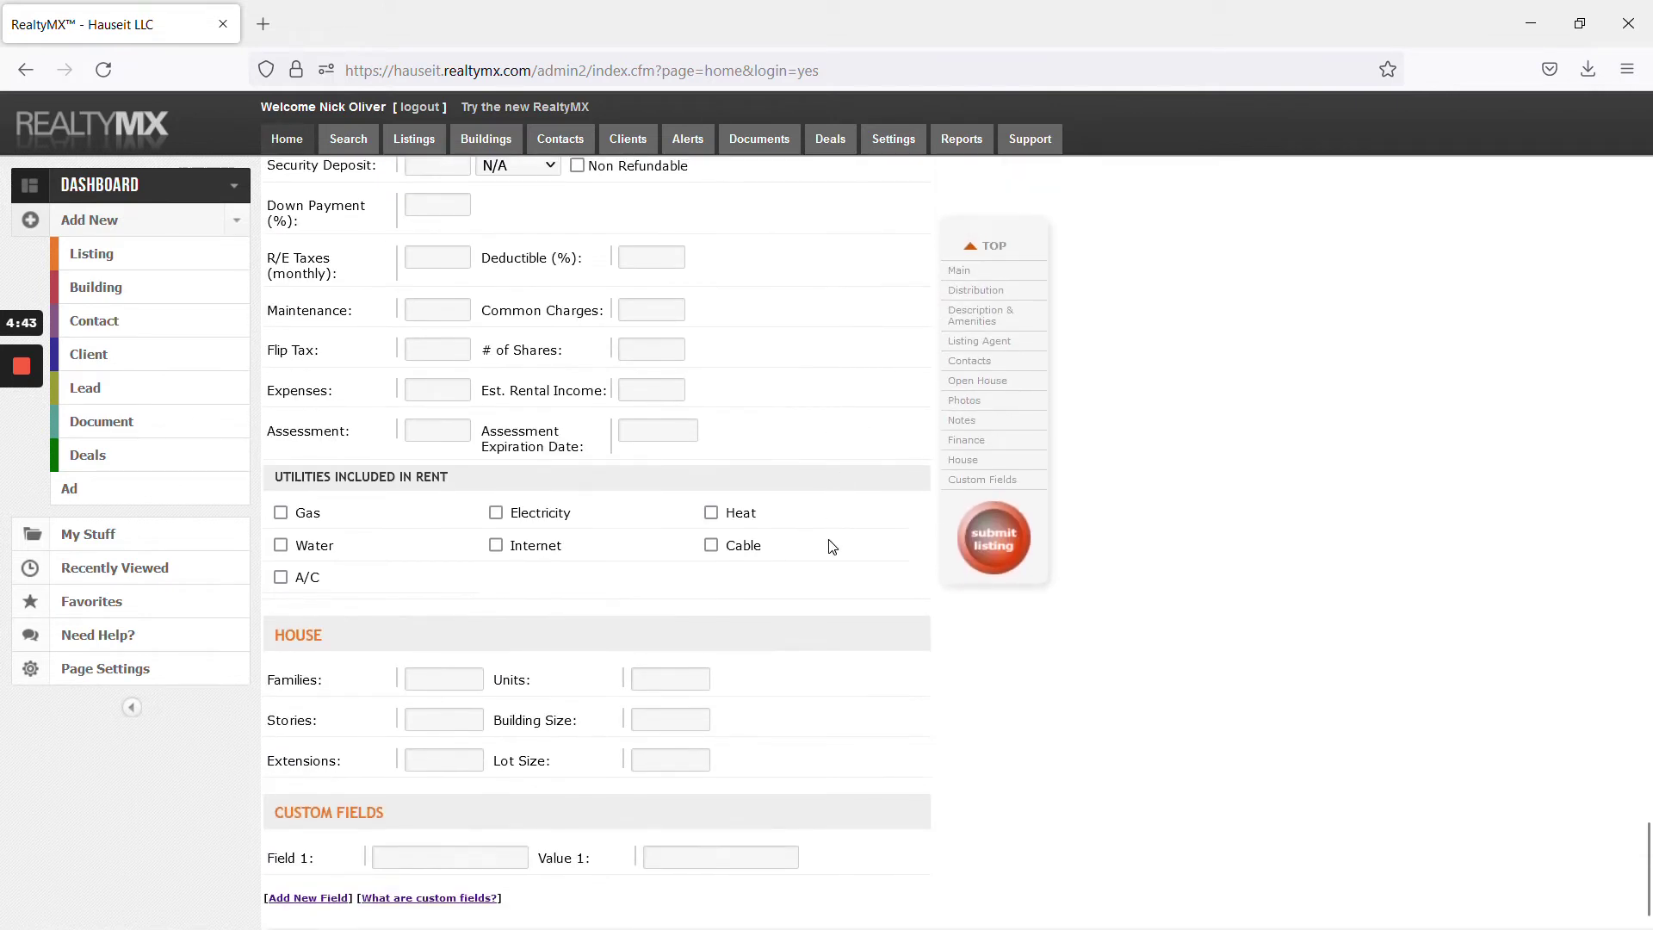
# Set the exclusive start date to August 19, 2022 and the expiration date to August 19, 2023
pyautogui.scroll(10, 878, 568)
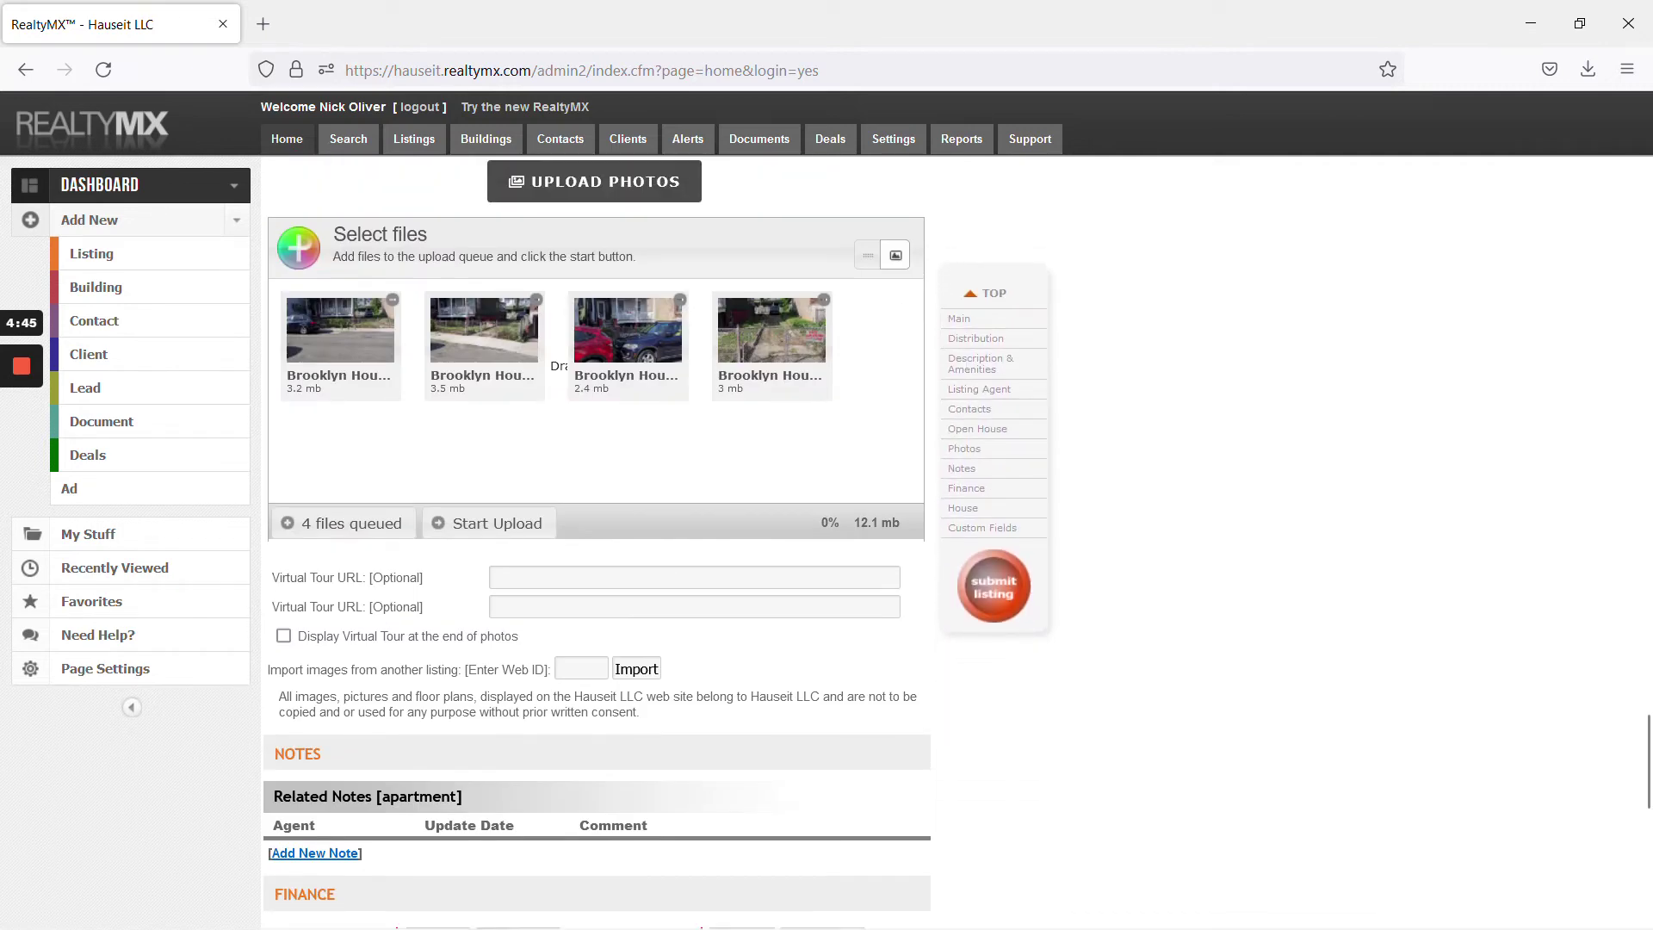
pyautogui.scroll(10, 861, 576)
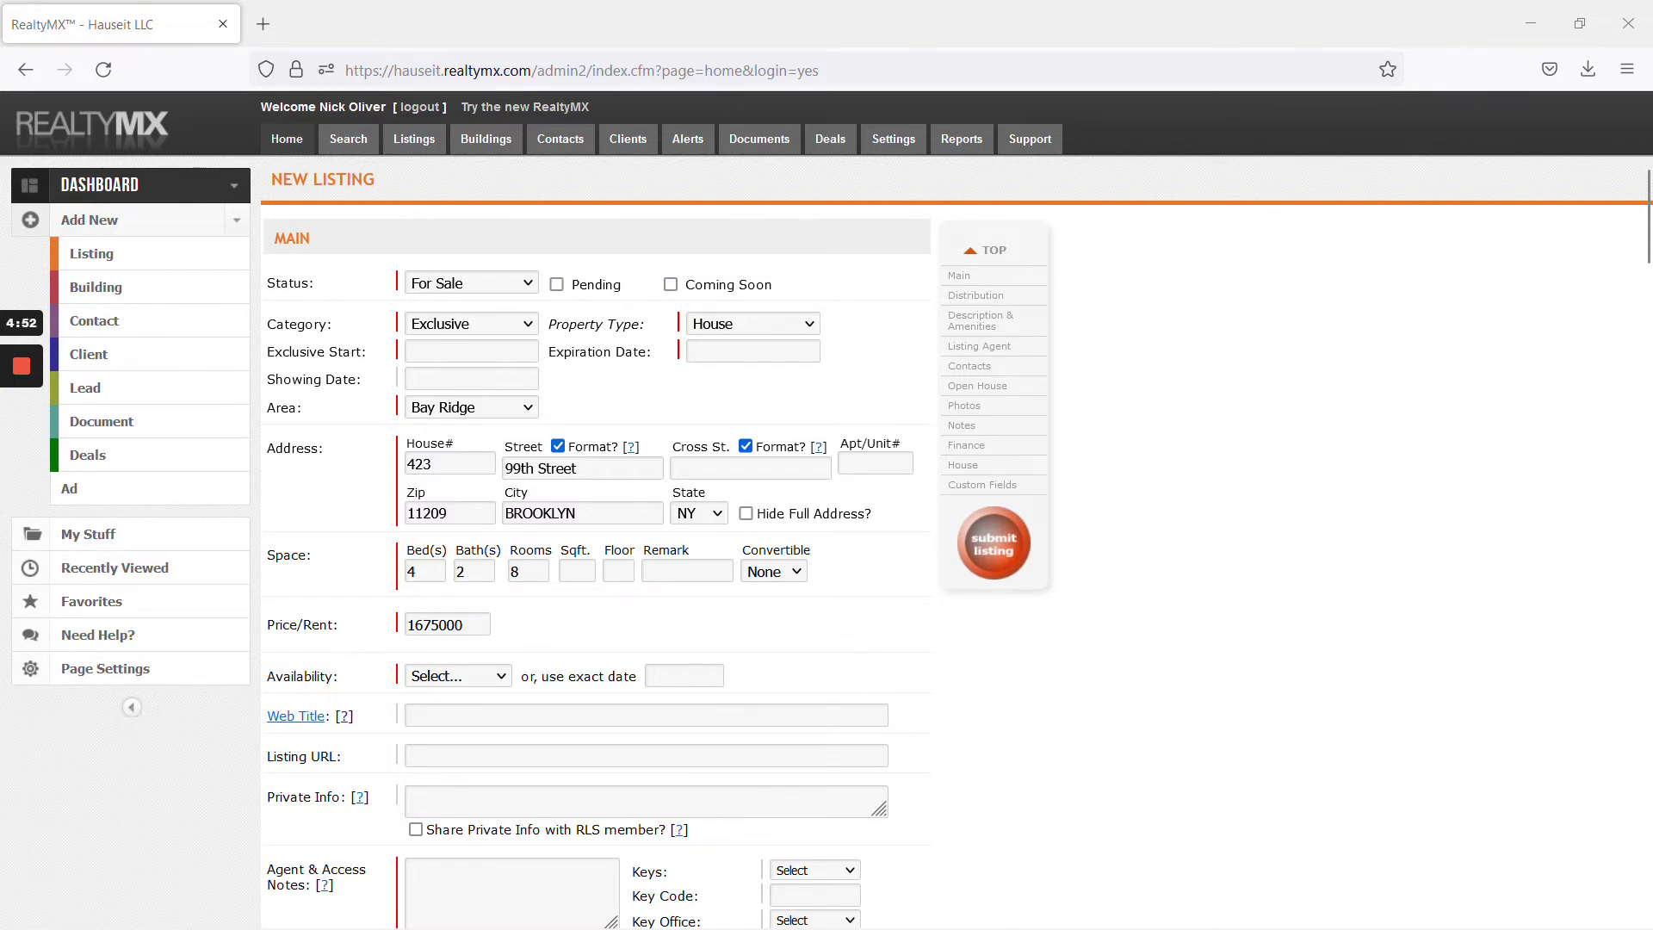
pyautogui.click(471, 351)
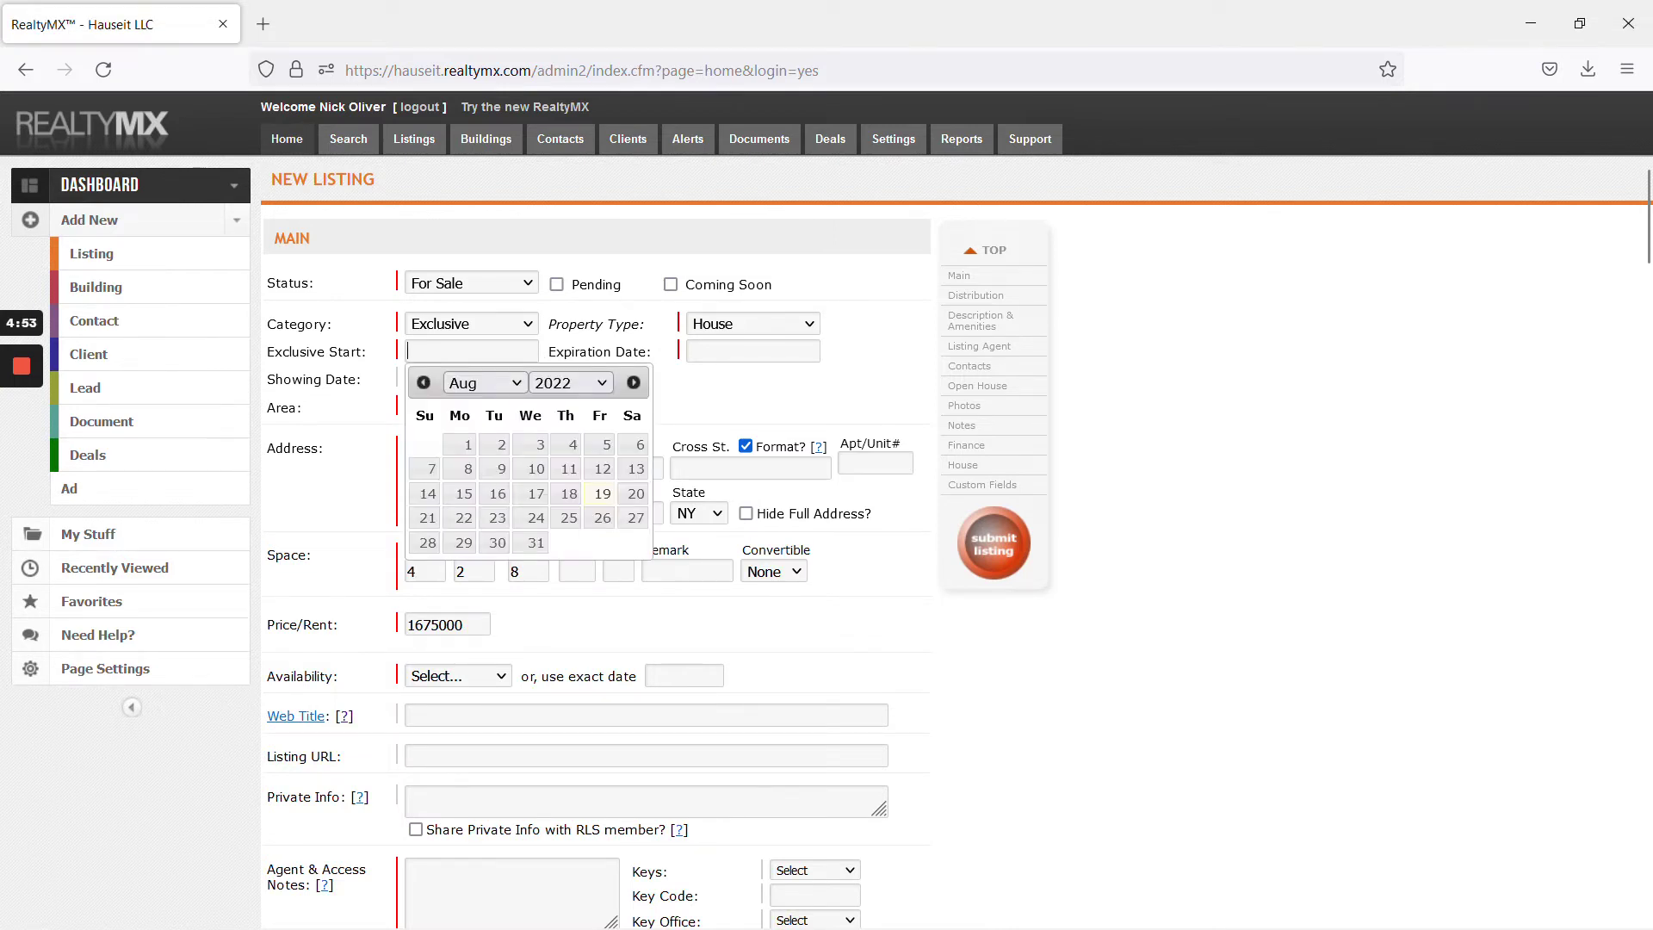
pyautogui.click(568, 499)
pyautogui.click(753, 351)
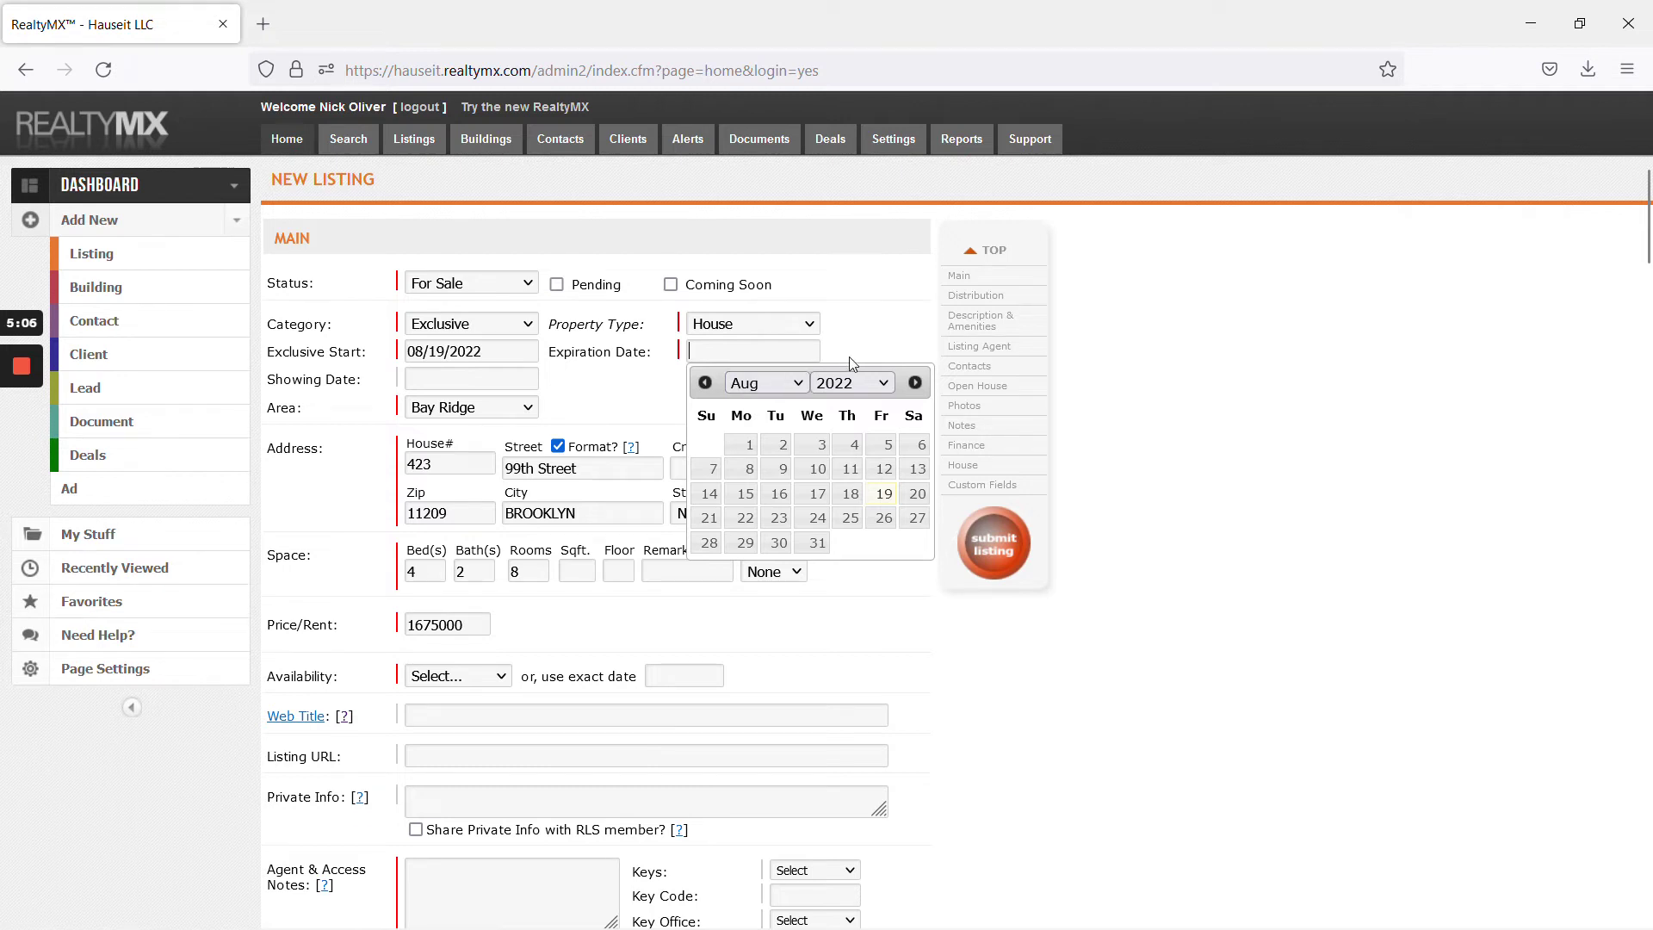
pyautogui.click(876, 380)
pyautogui.click(834, 705)
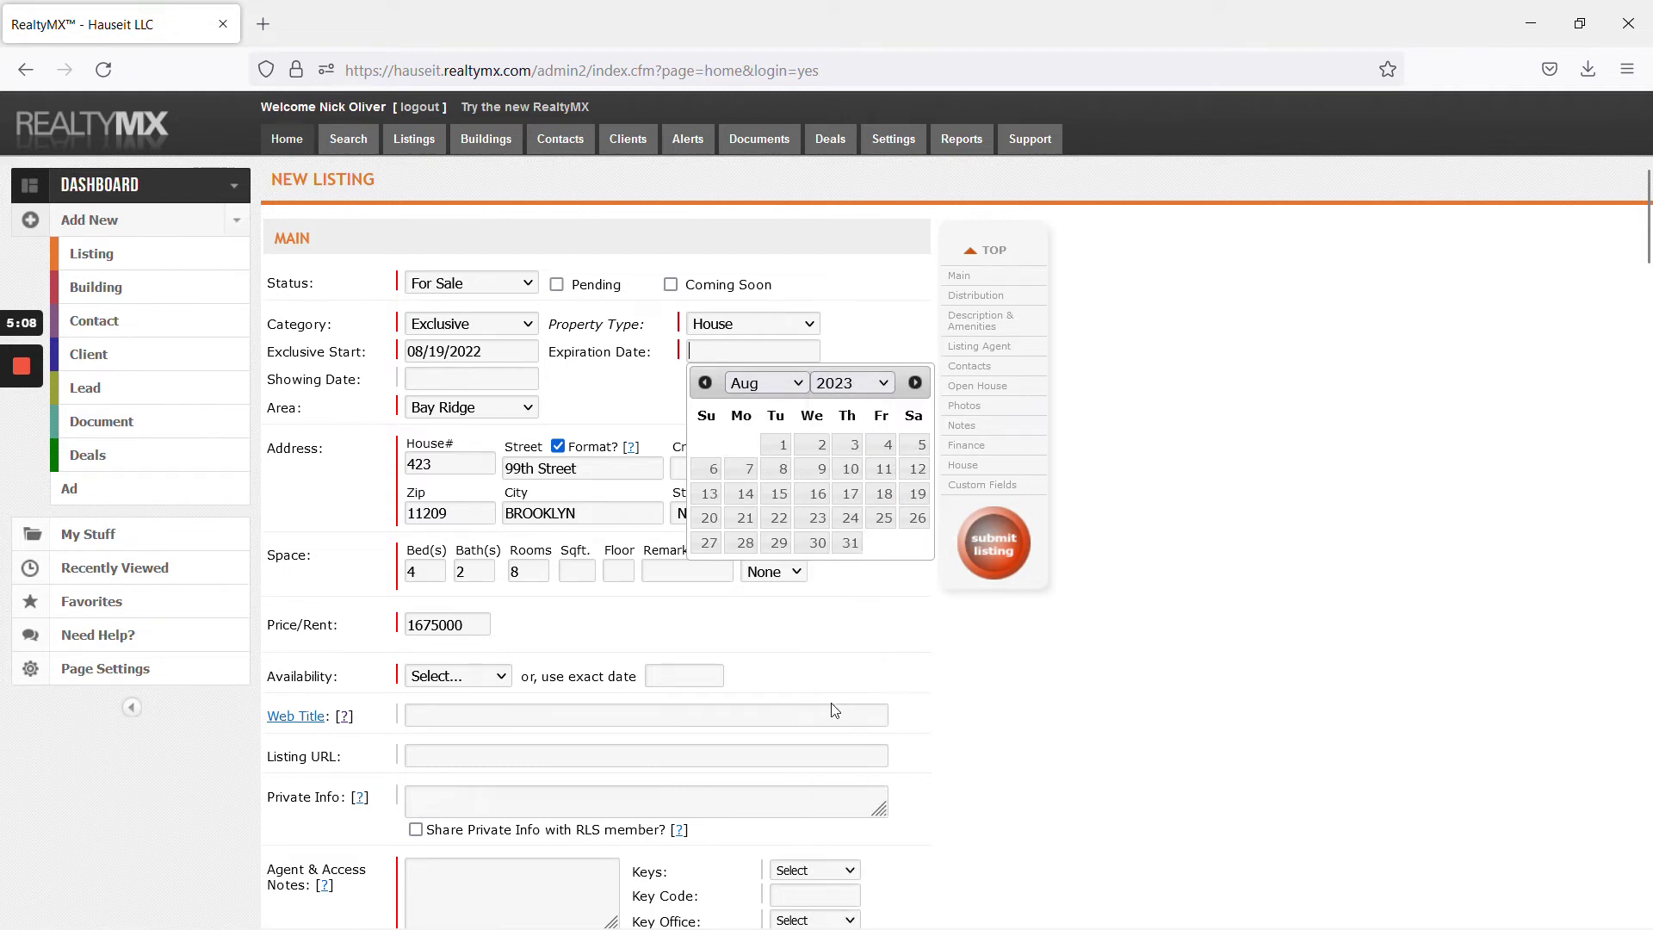
pyautogui.click(916, 494)
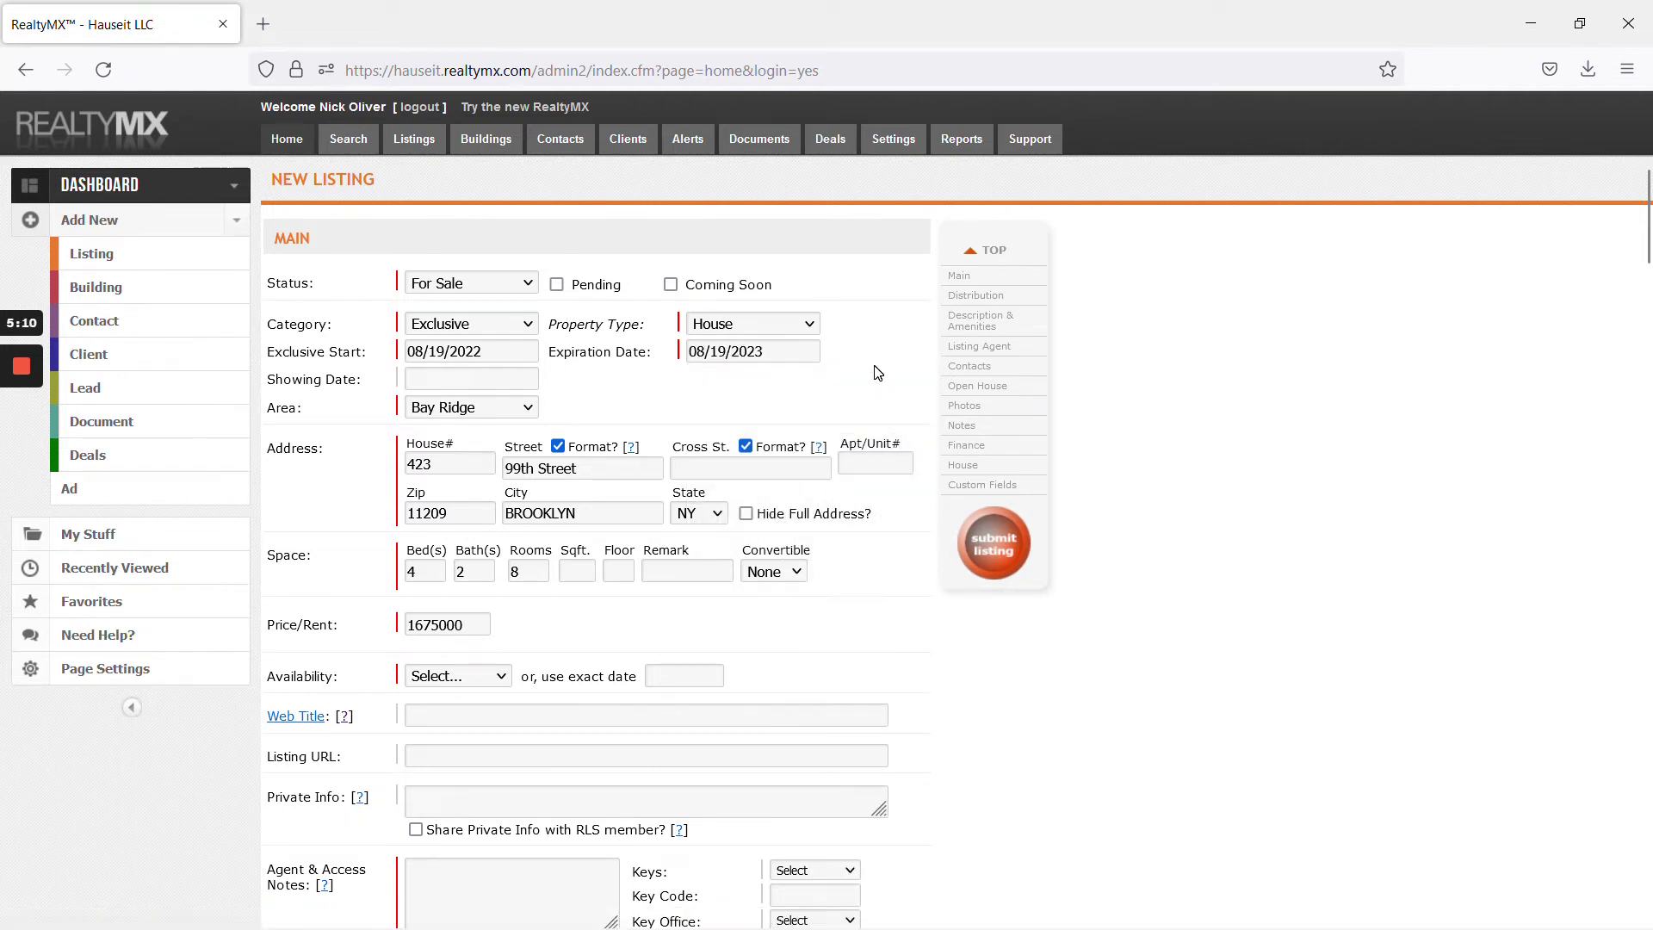
# Set Availability to Immediately and add an access note to email the listings address
pyautogui.click(472, 674)
pyautogui.click(478, 732)
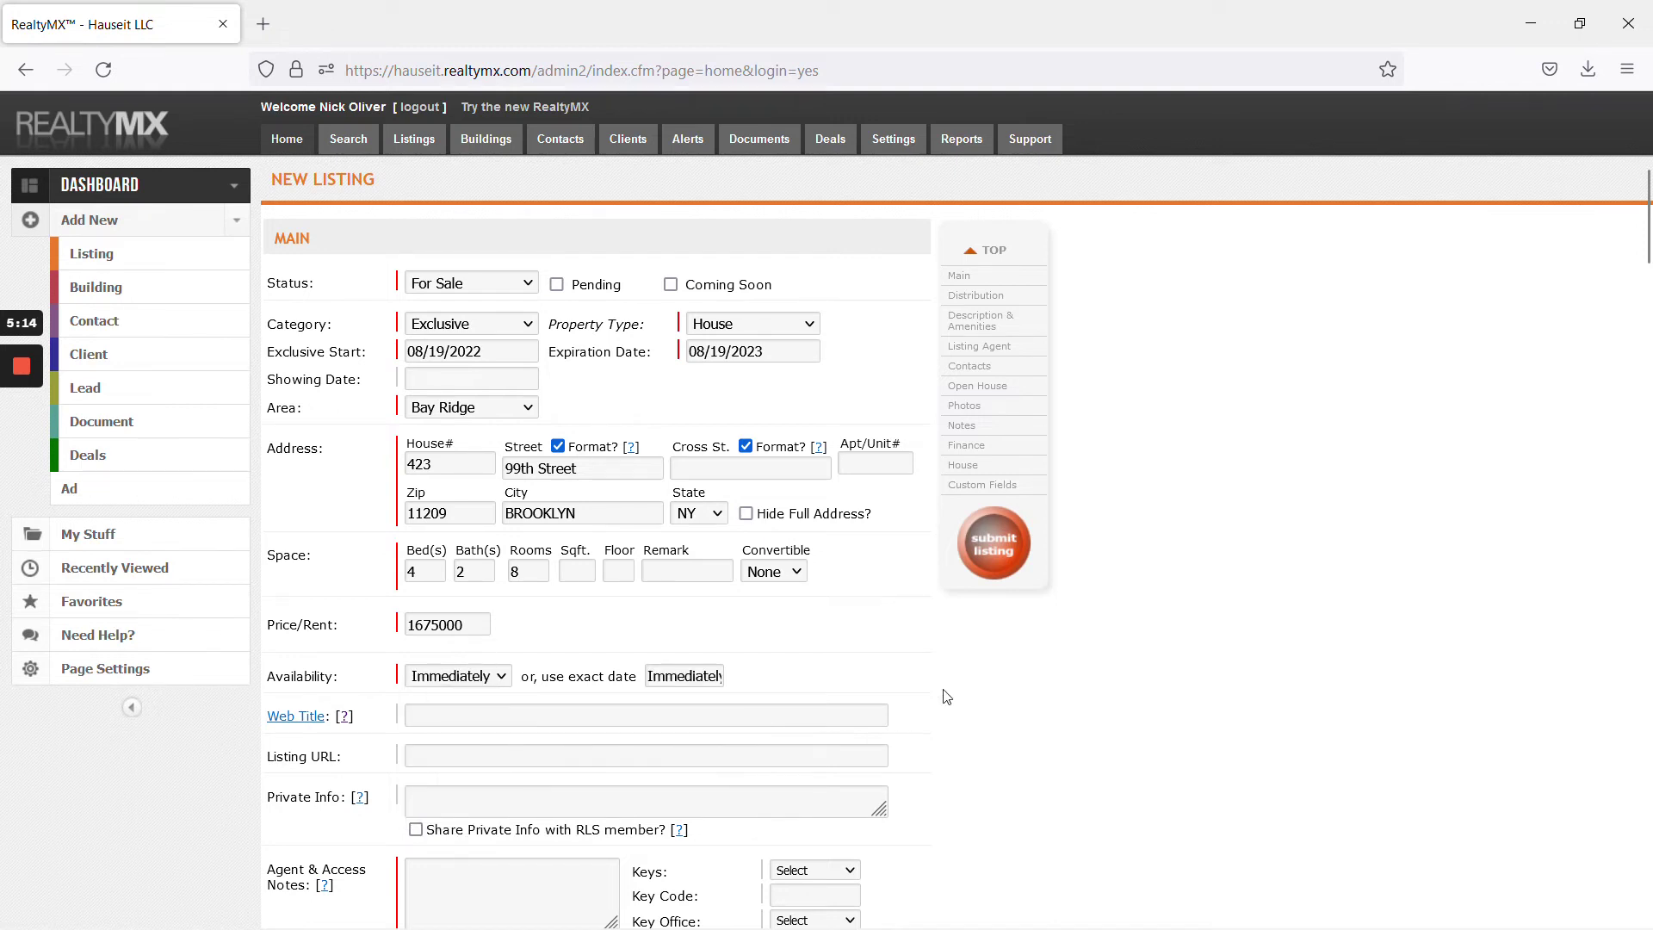
pyautogui.scroll(-3, 955, 698)
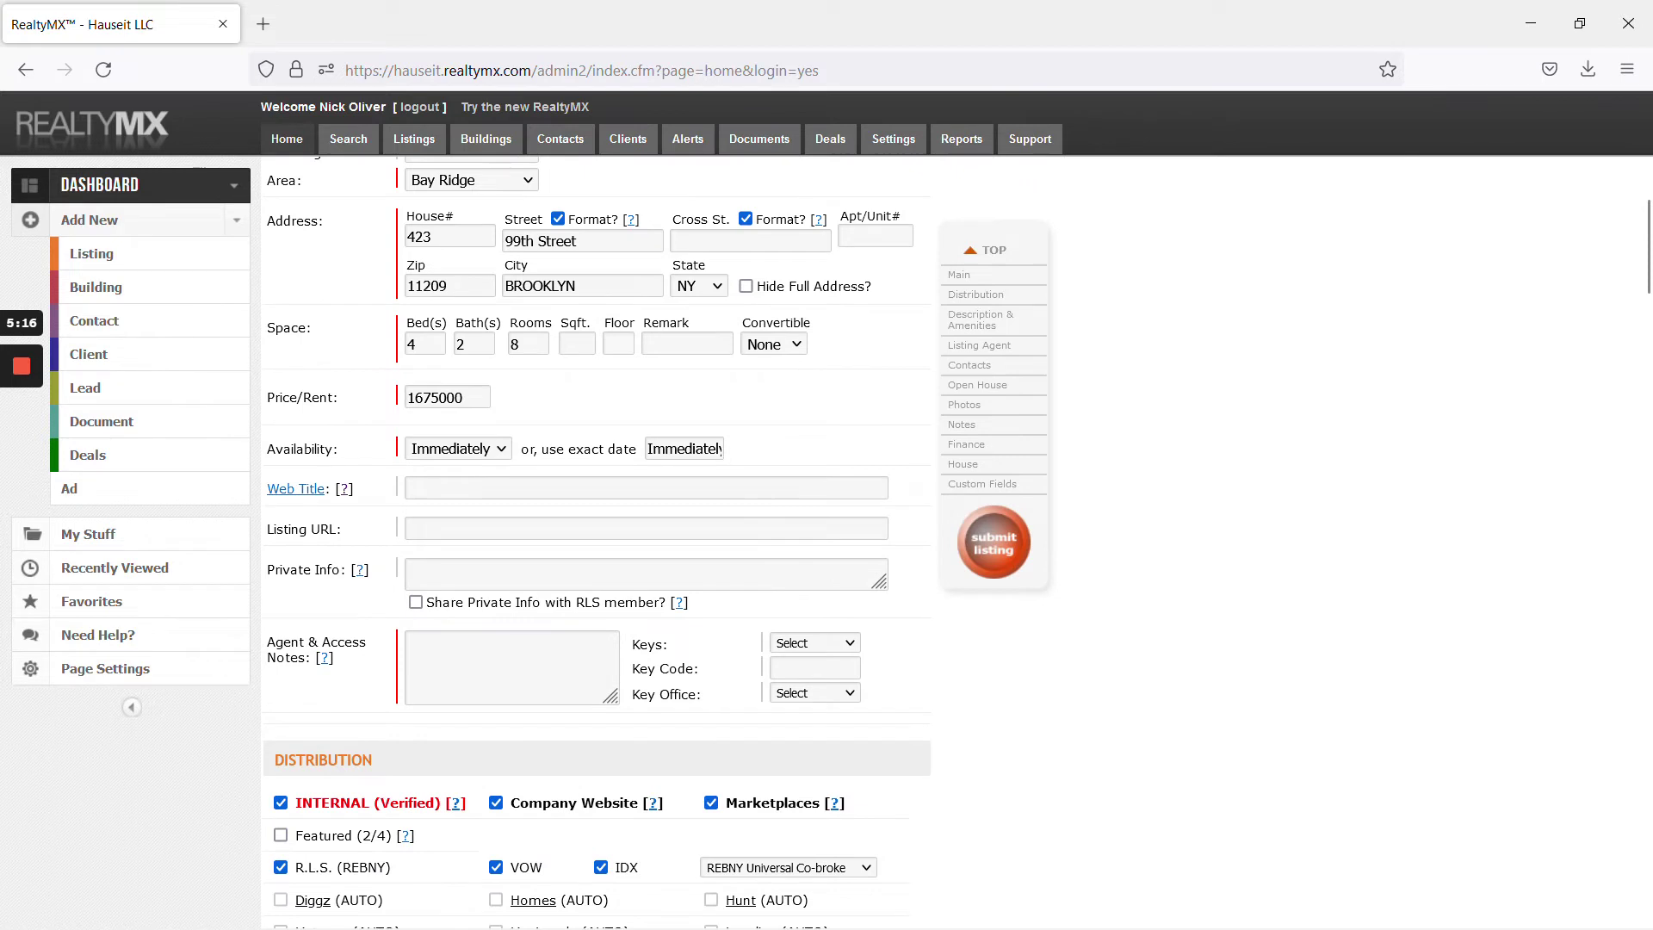
pyautogui.moveTo(14, 490)
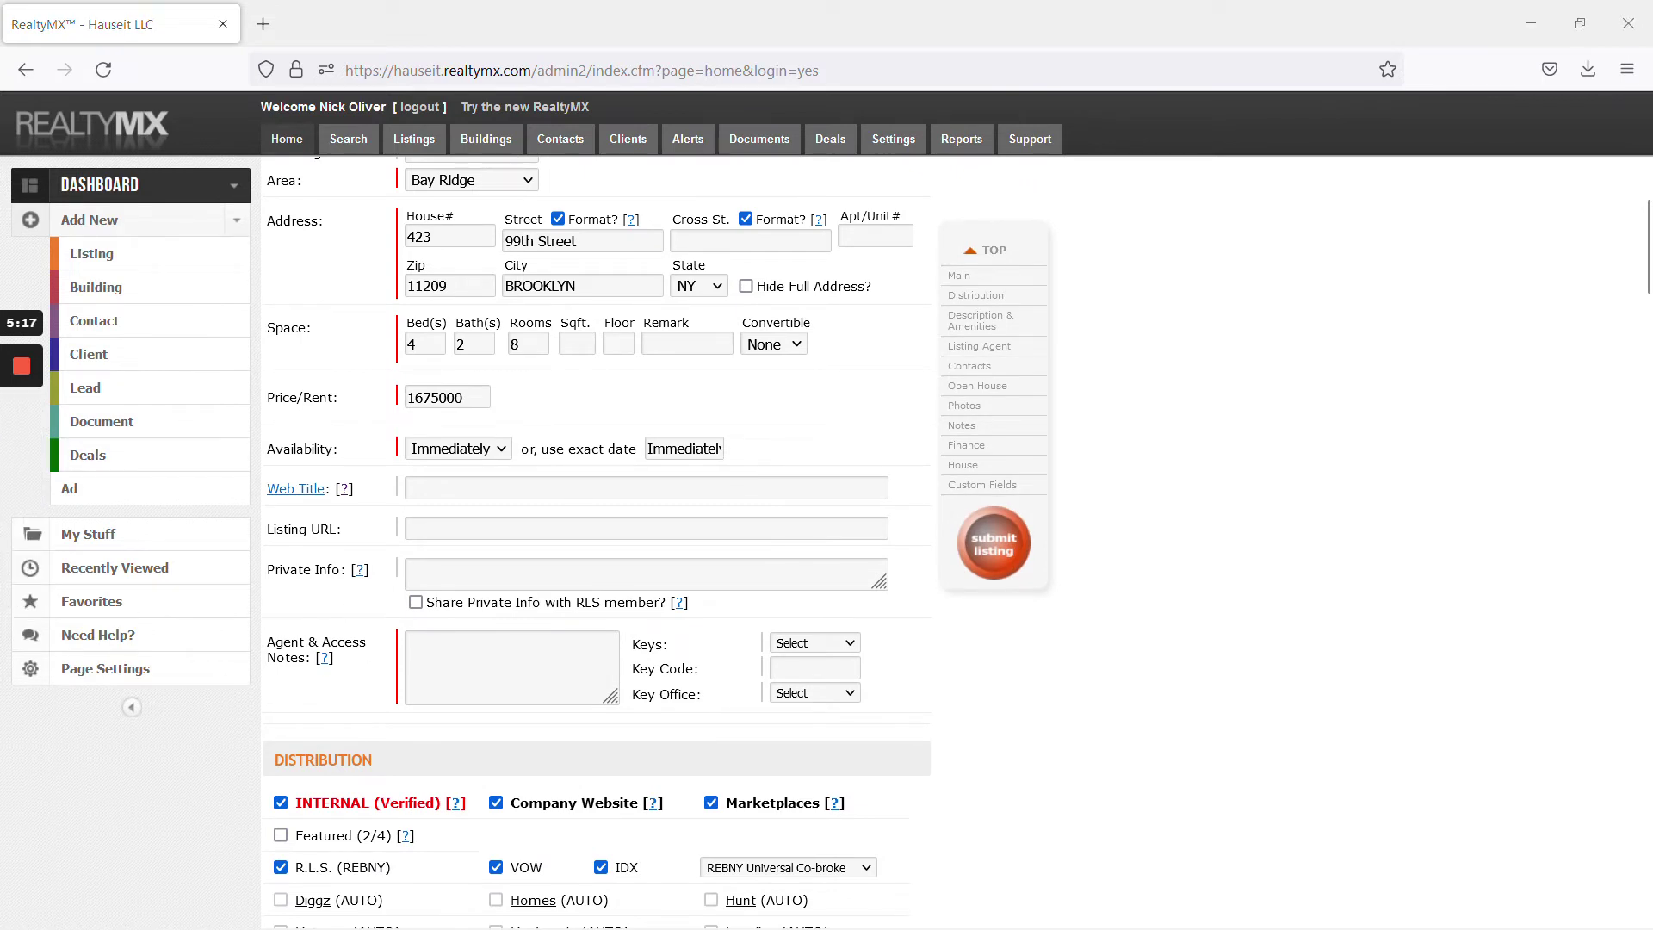
pyautogui.click(512, 667)
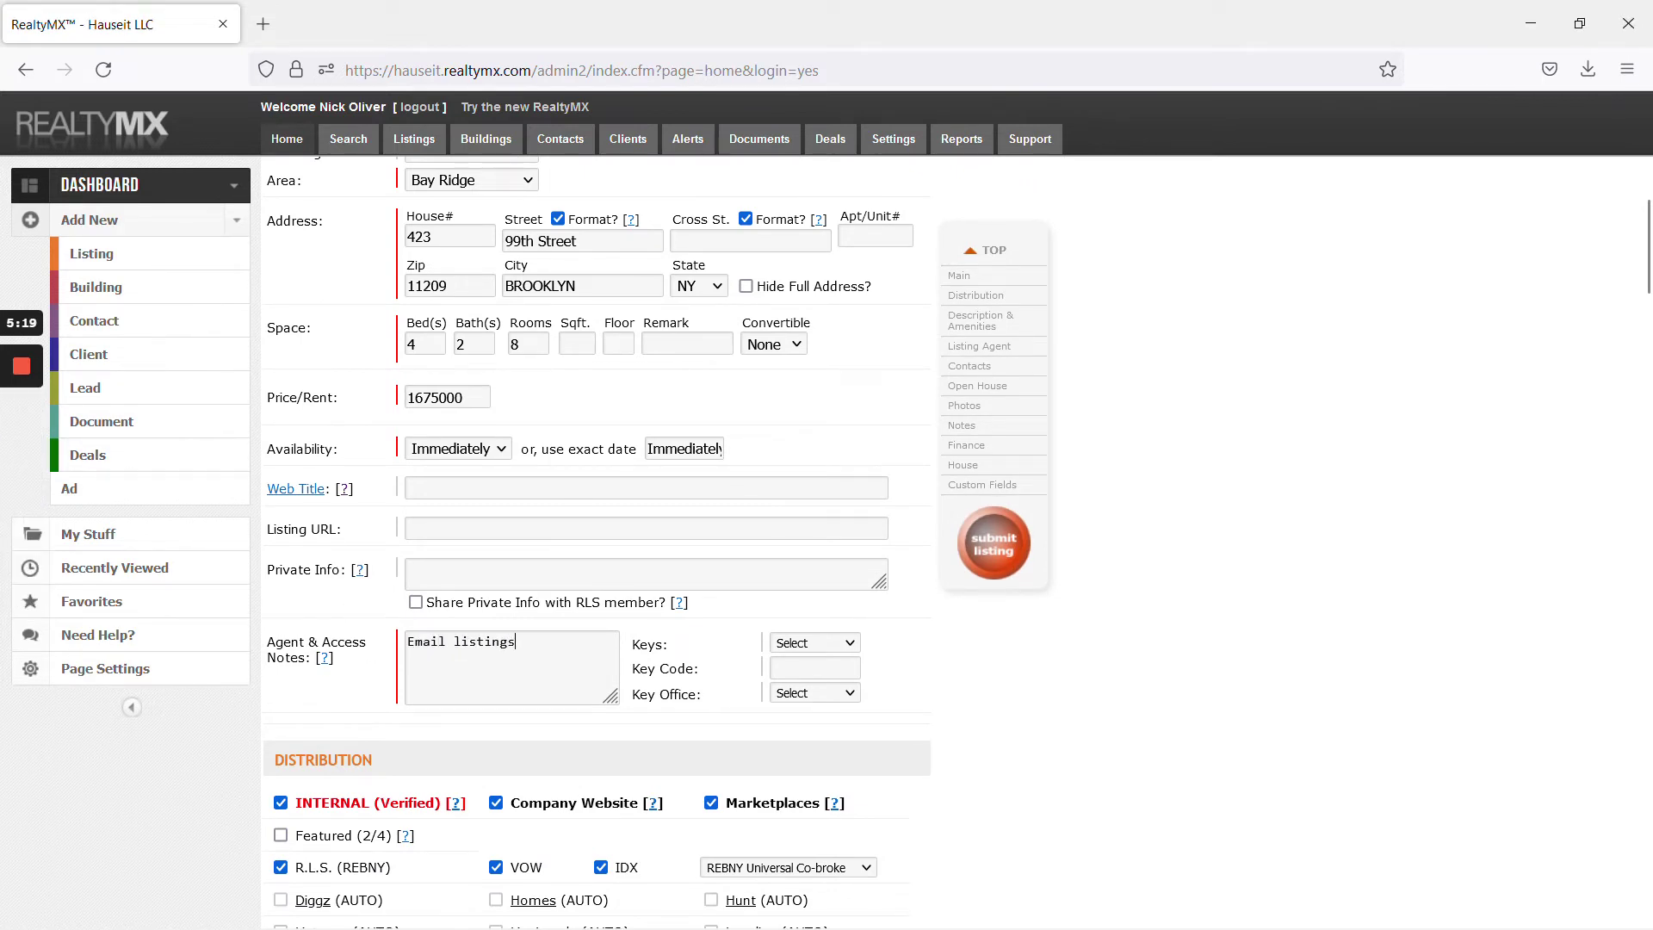
pyautogui.hotkey('alt', 'Tab')
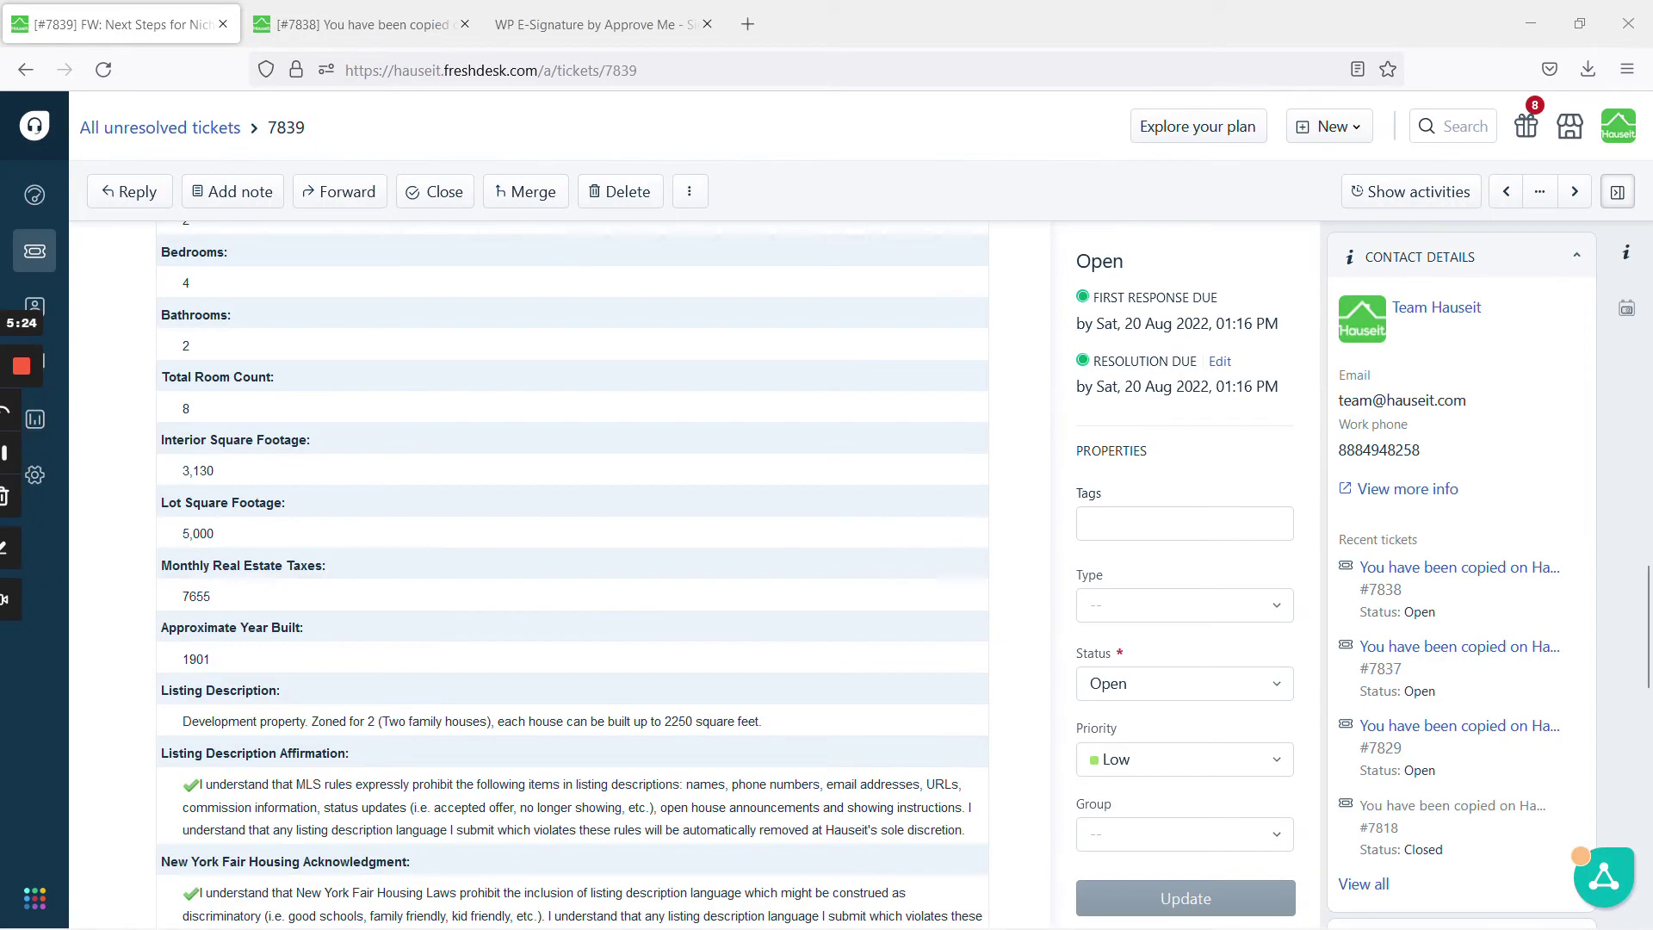
pyautogui.scroll(10, 336, 474)
pyautogui.scroll(-3, 336, 474)
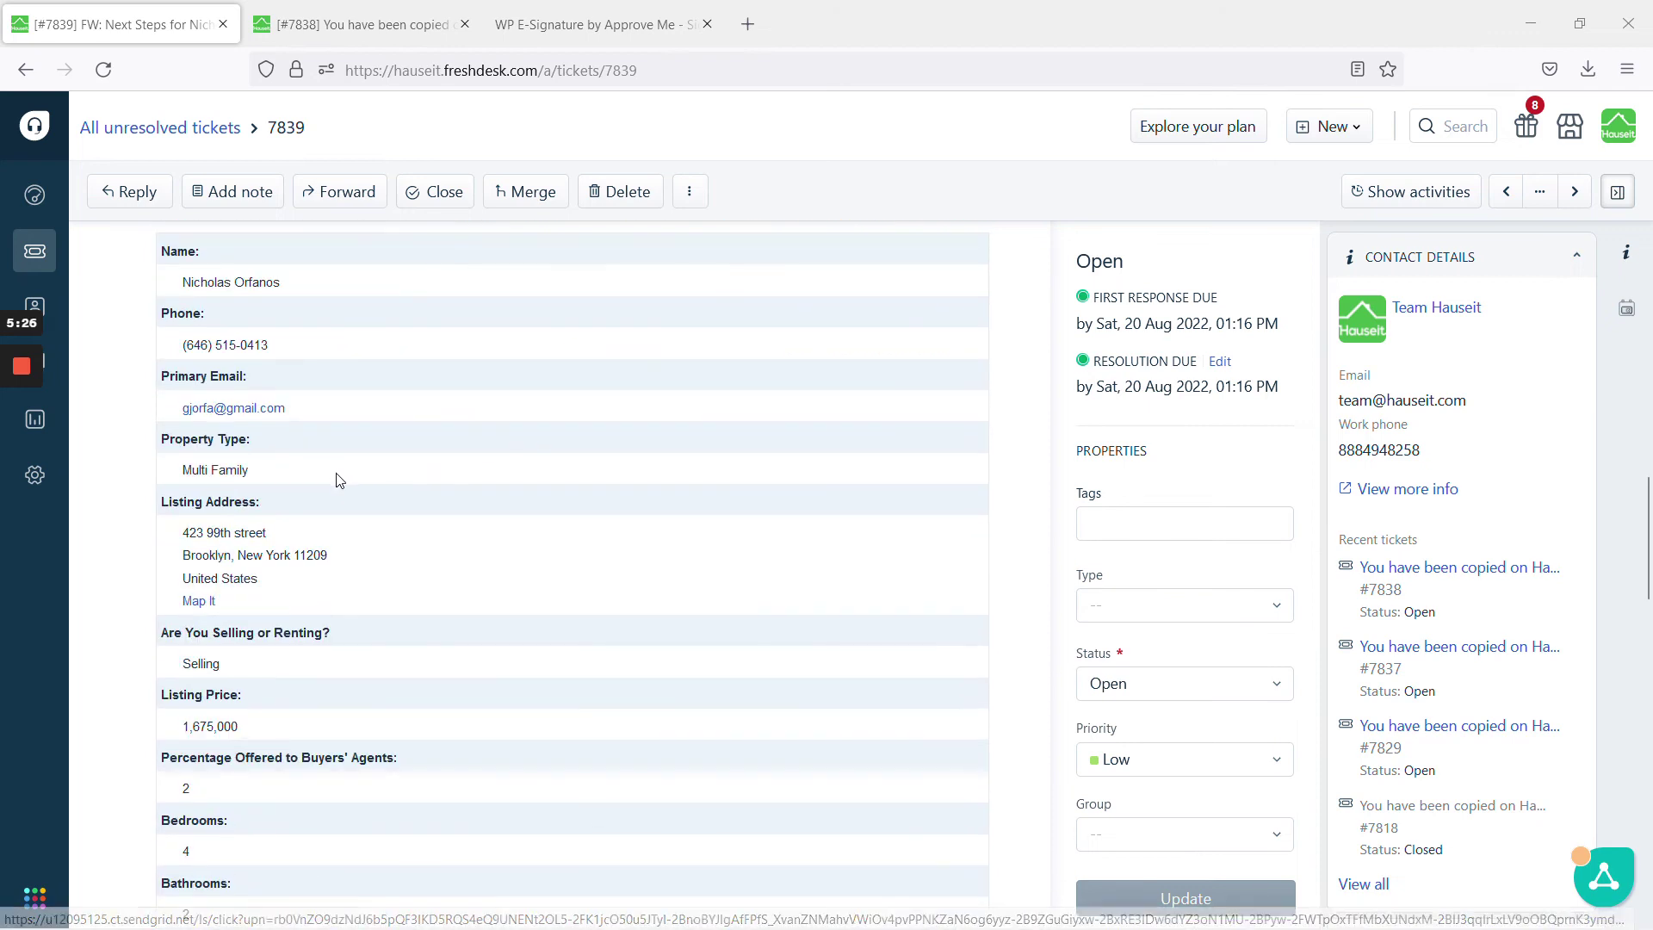
pyautogui.scroll(-5, 336, 479)
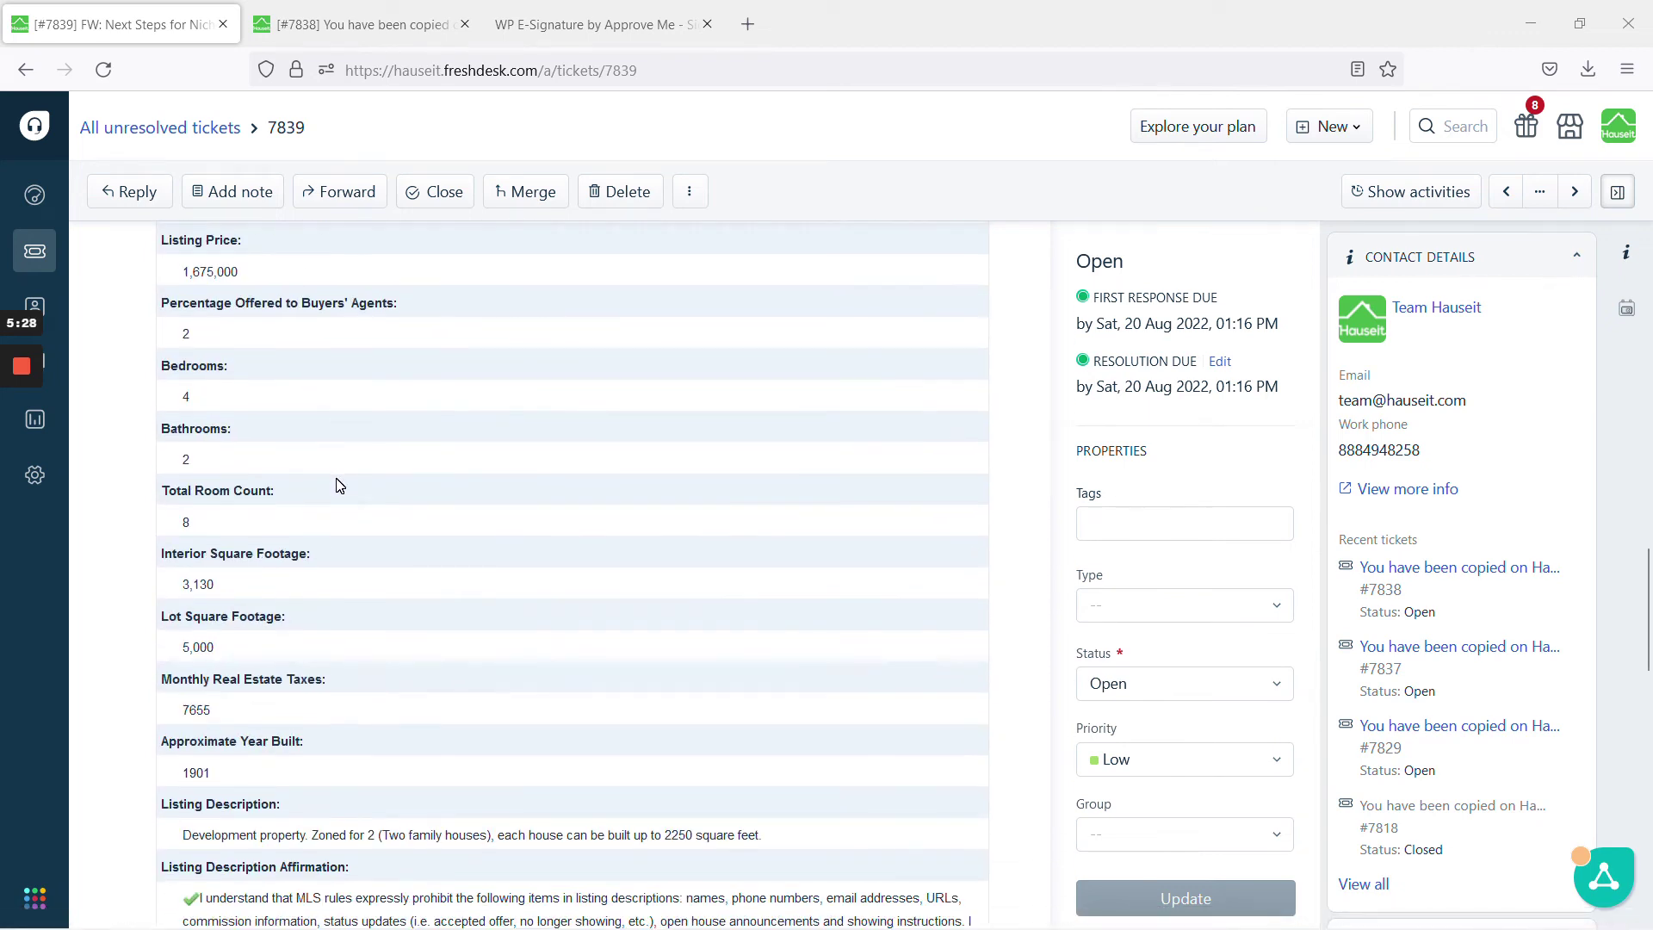
pyautogui.scroll(-2, 338, 485)
pyautogui.scroll(-4, 335, 487)
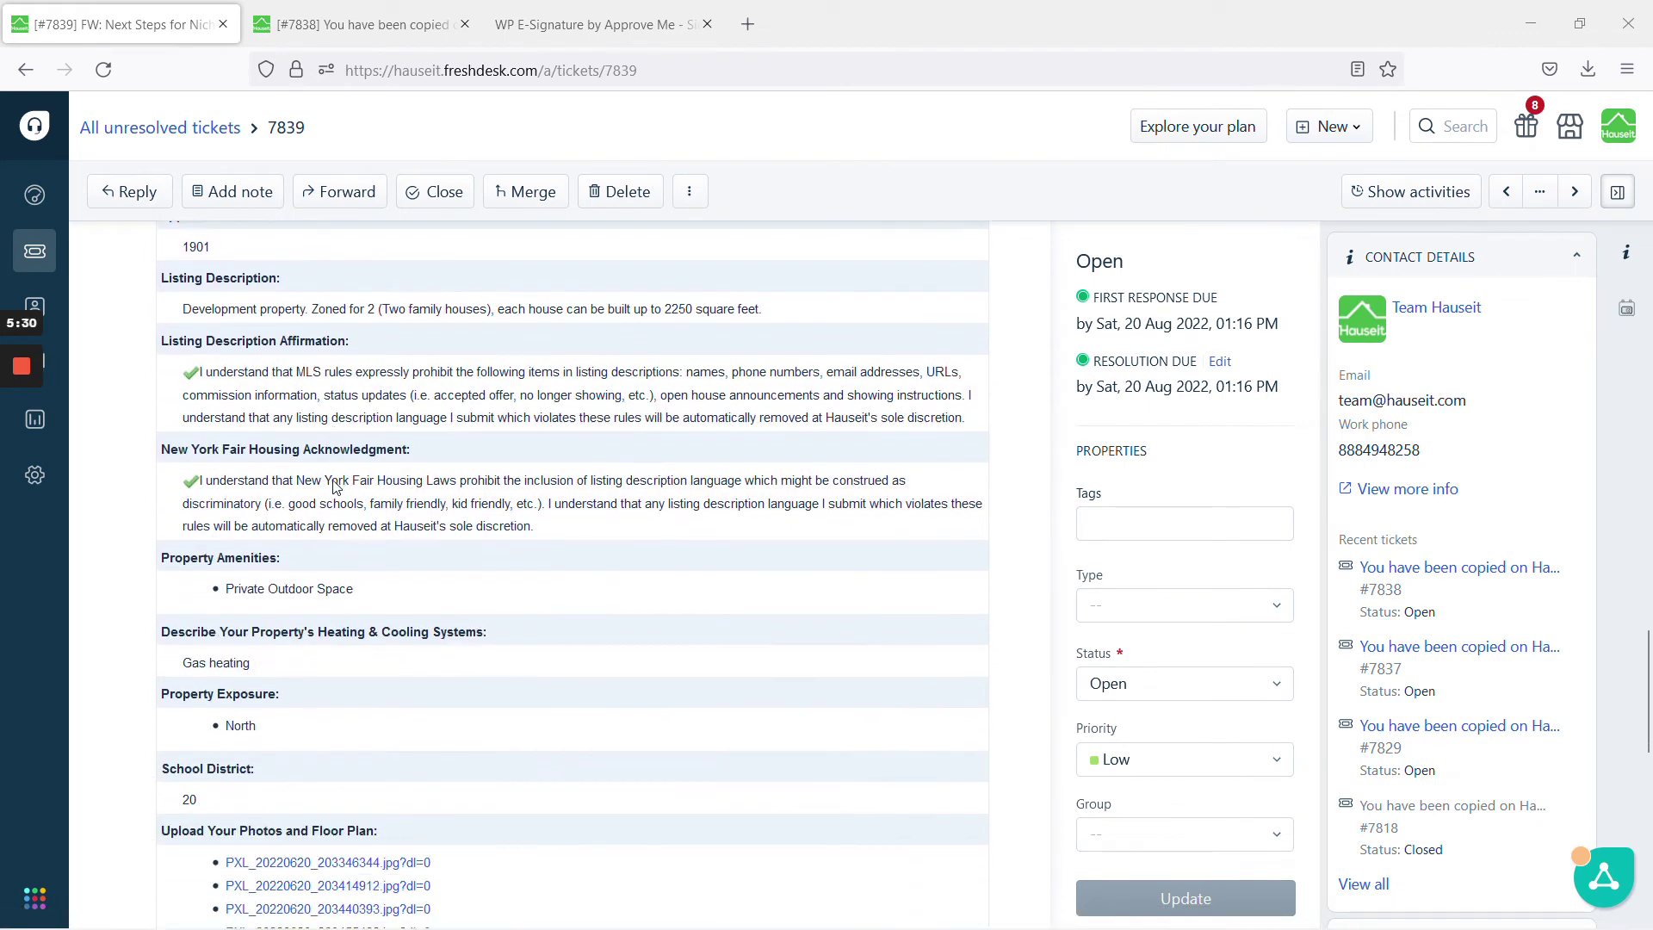
pyautogui.scroll(-2, 336, 487)
pyautogui.scroll(1, 336, 487)
pyautogui.scroll(-5, 336, 488)
pyautogui.scroll(4, 336, 487)
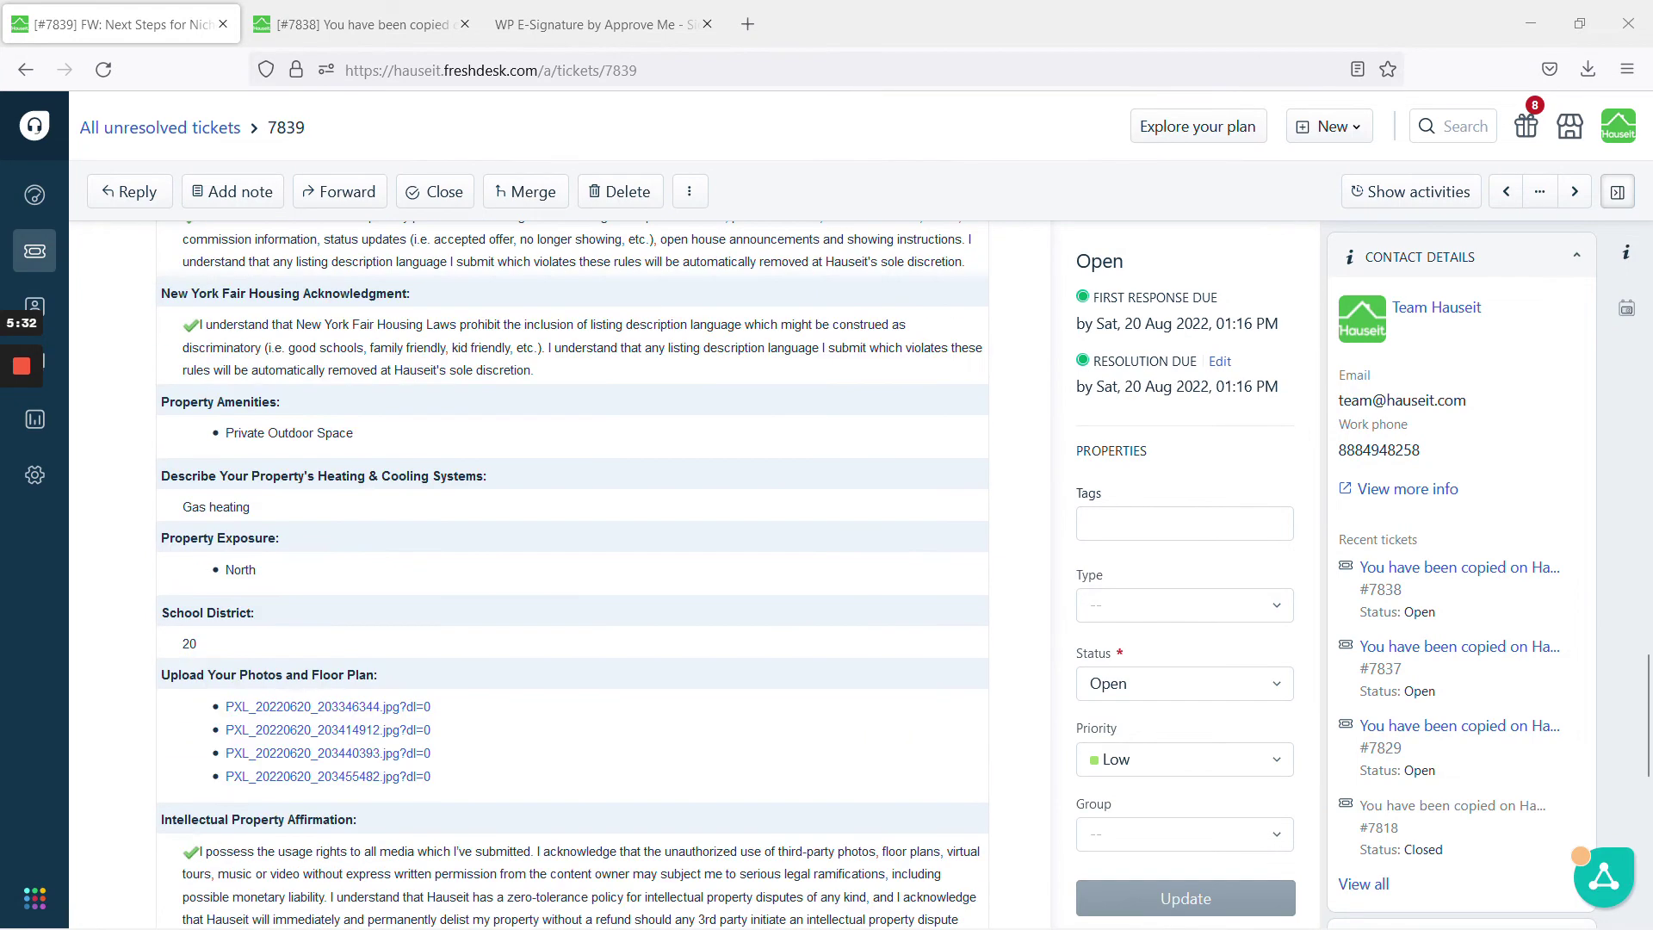
pyautogui.scroll(6, 335, 487)
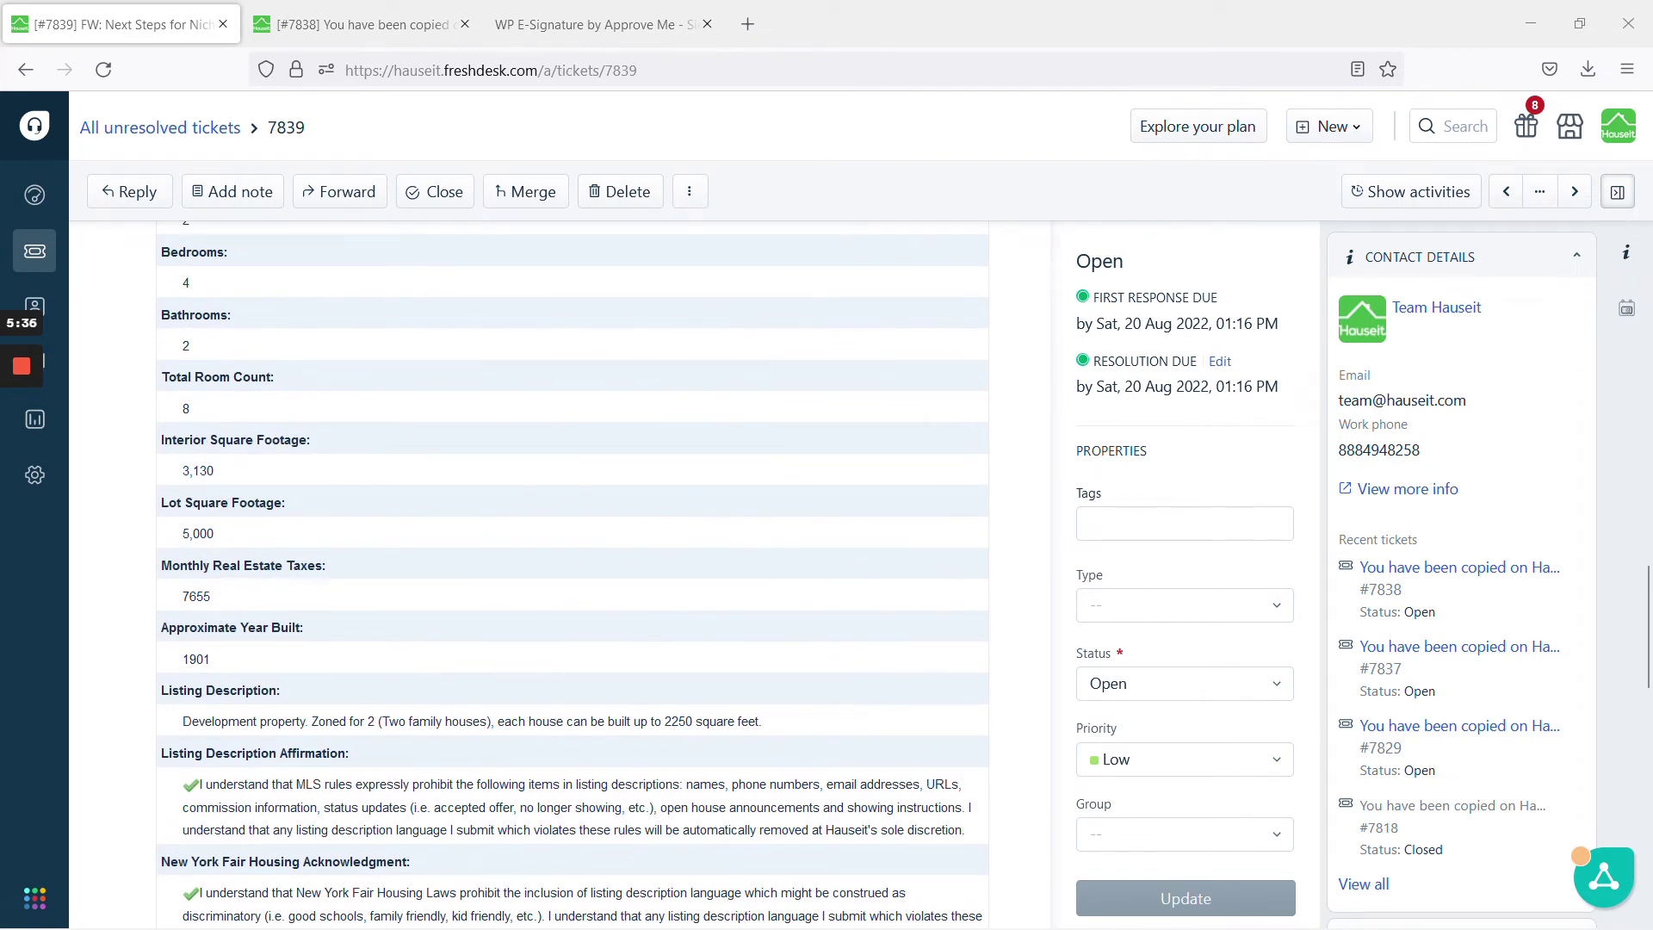
pyautogui.doubleClick(196, 597)
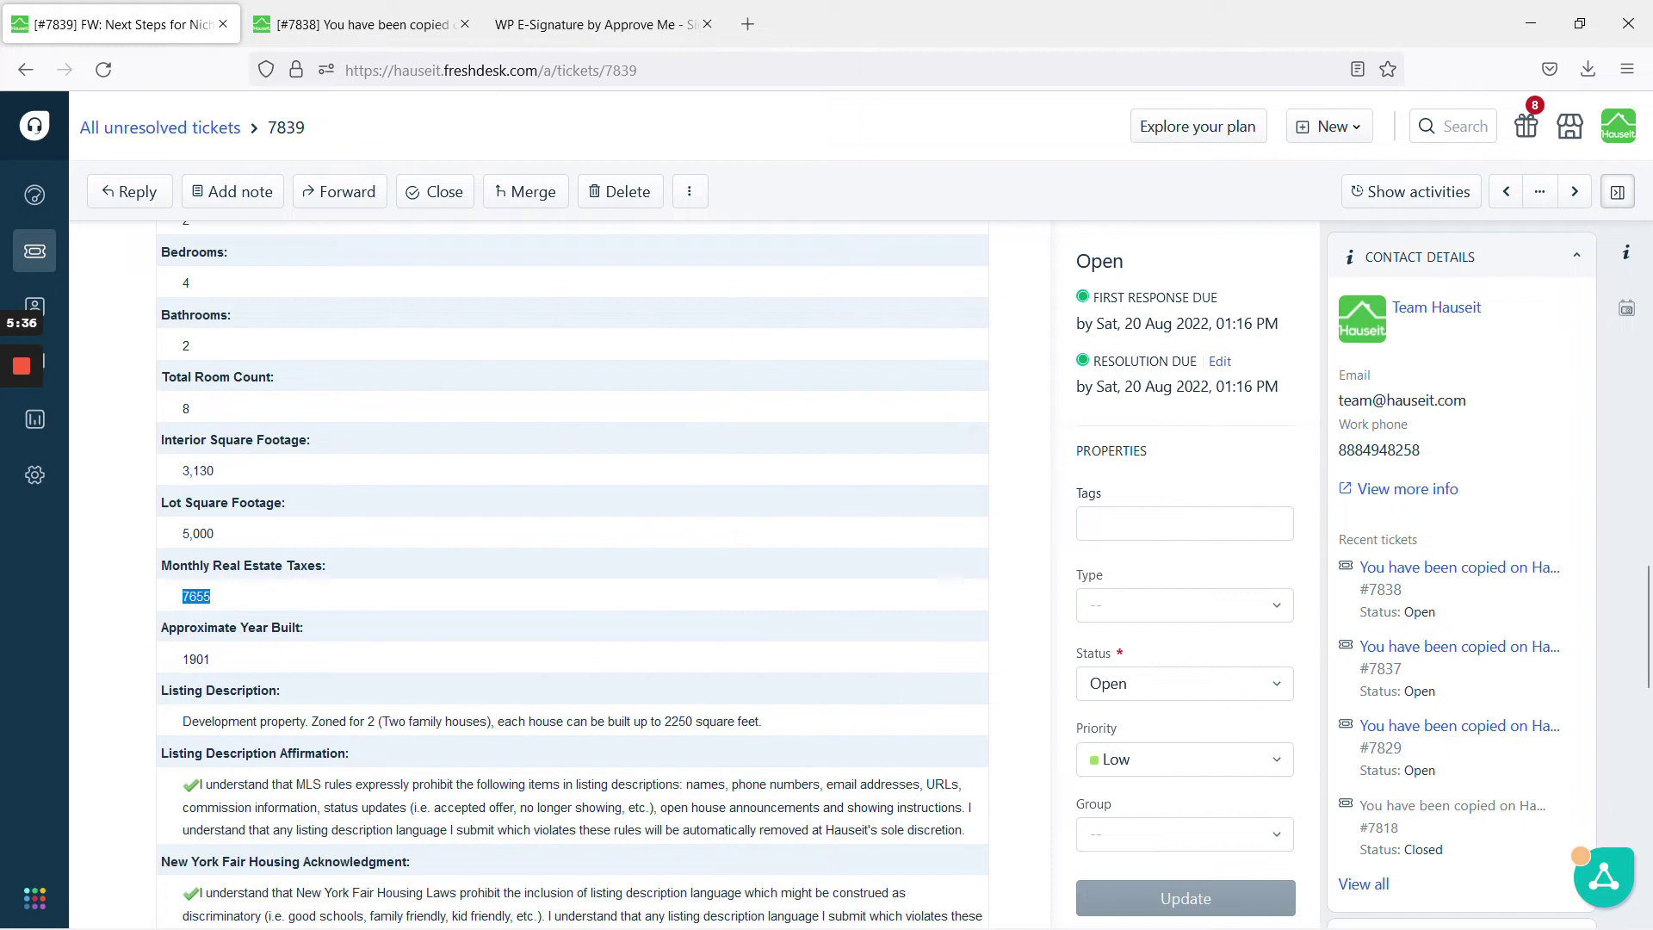
pyautogui.click(255, 600)
pyautogui.doubleClick(197, 597)
pyautogui.doubleClick(204, 596)
pyautogui.click(207, 594)
pyautogui.doubleClick(207, 594)
pyautogui.moveTo(26, 461)
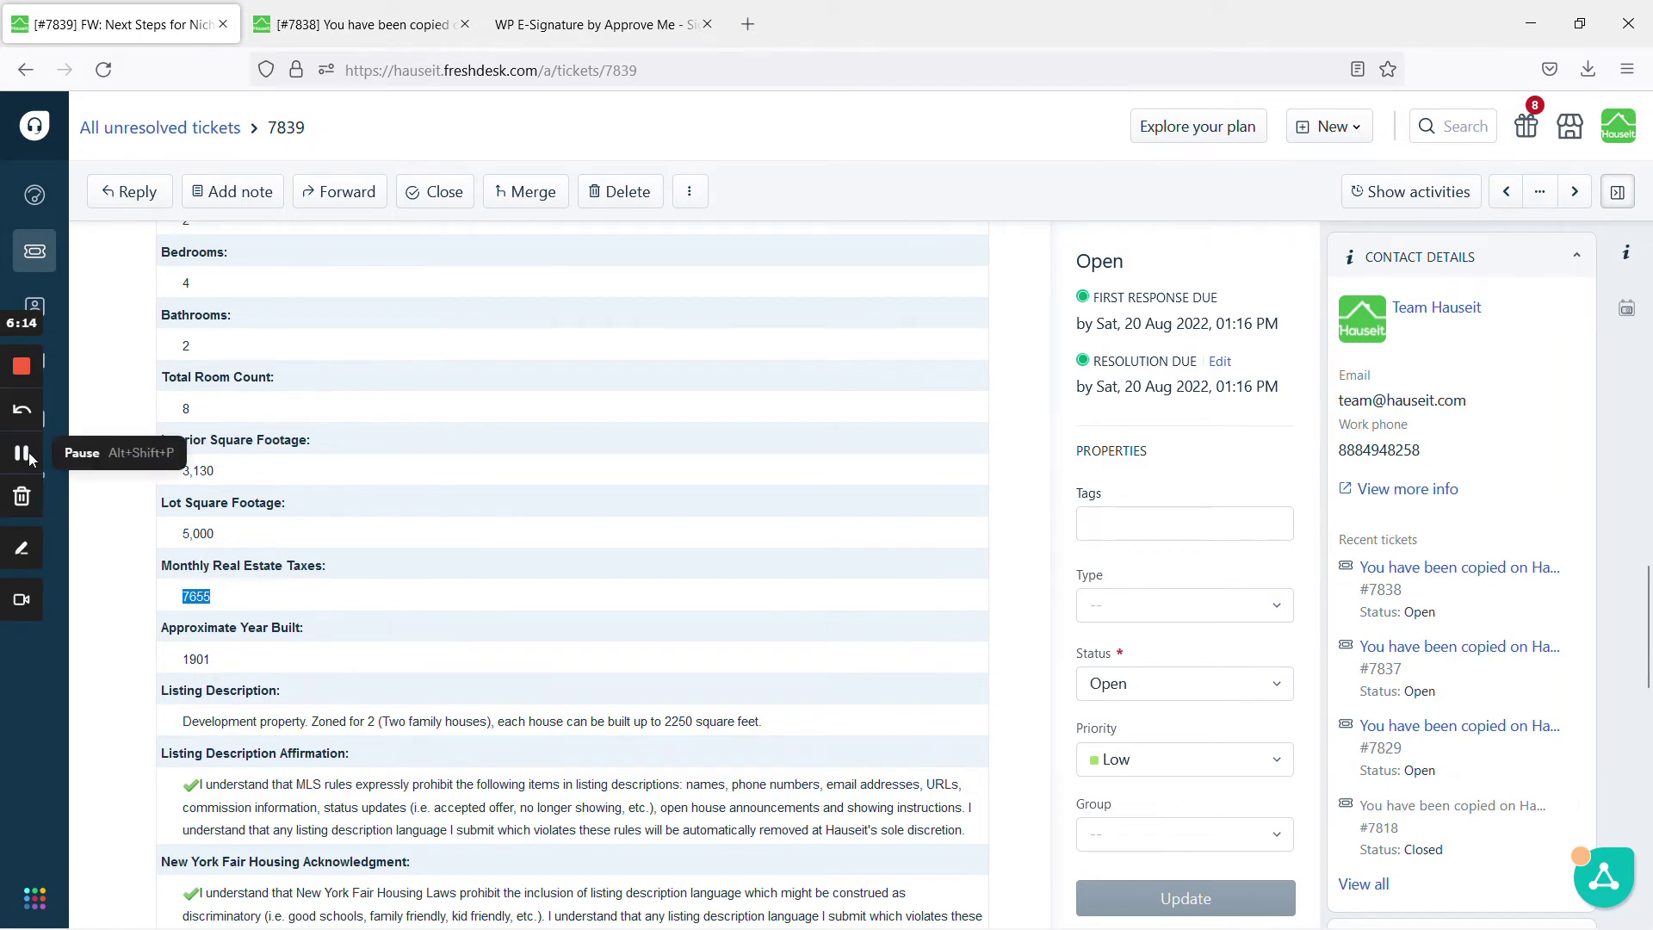
pyautogui.click(23, 453)
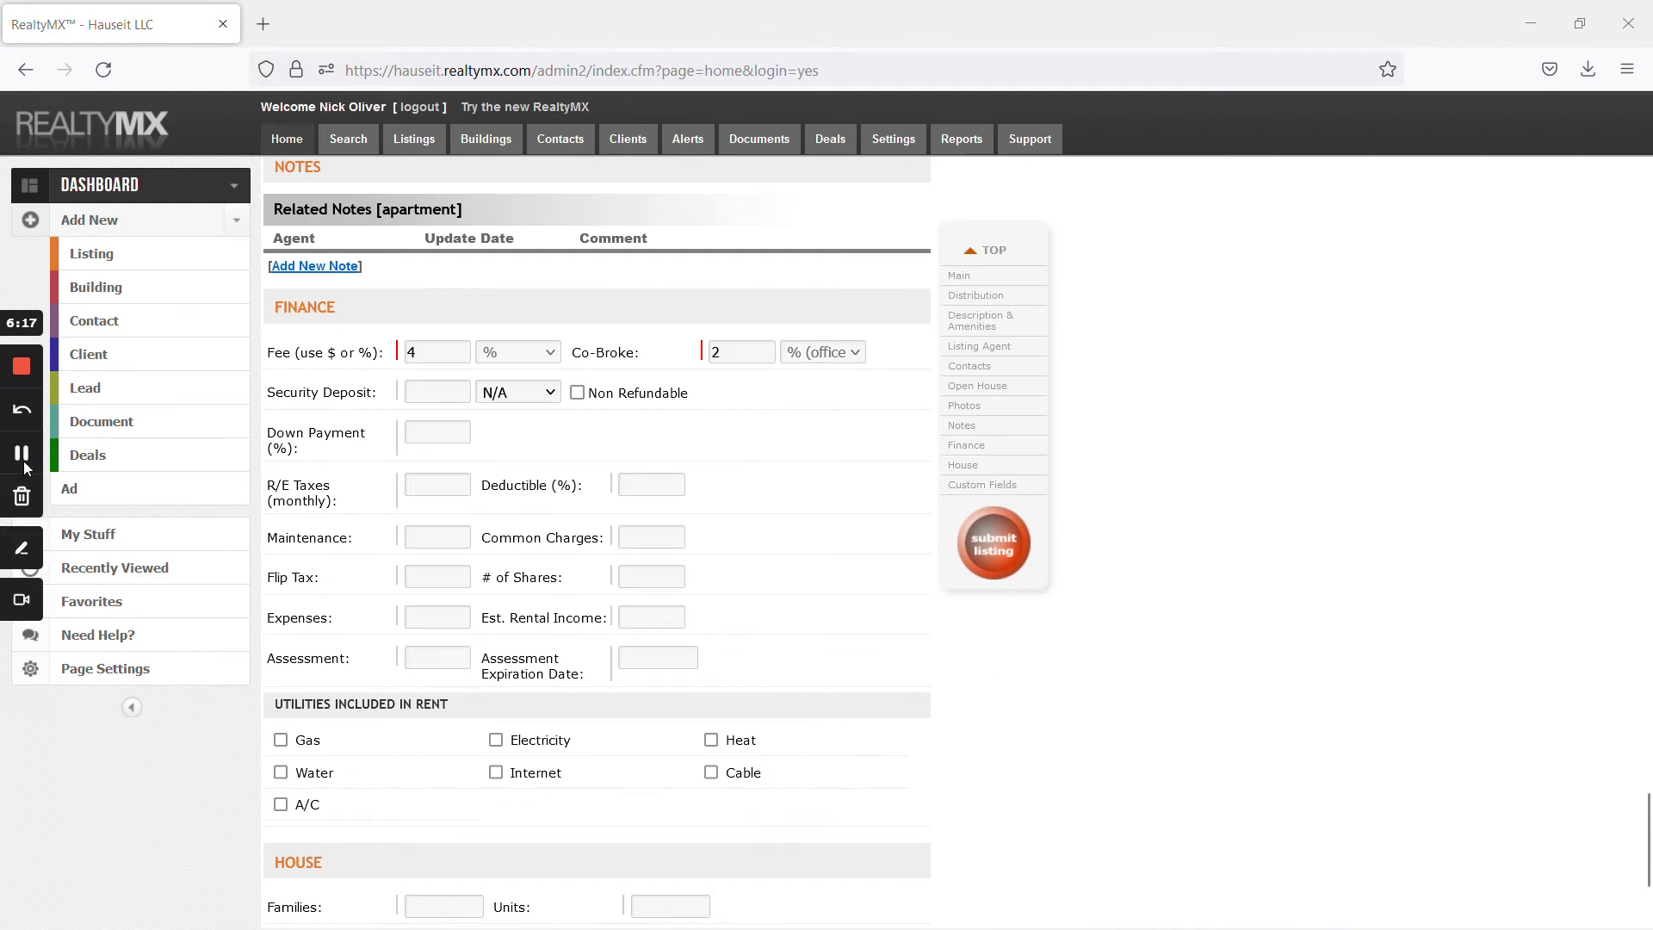
# Enter 638 for monthly R/E taxes and 3,130 square feet
pyautogui.write('638')
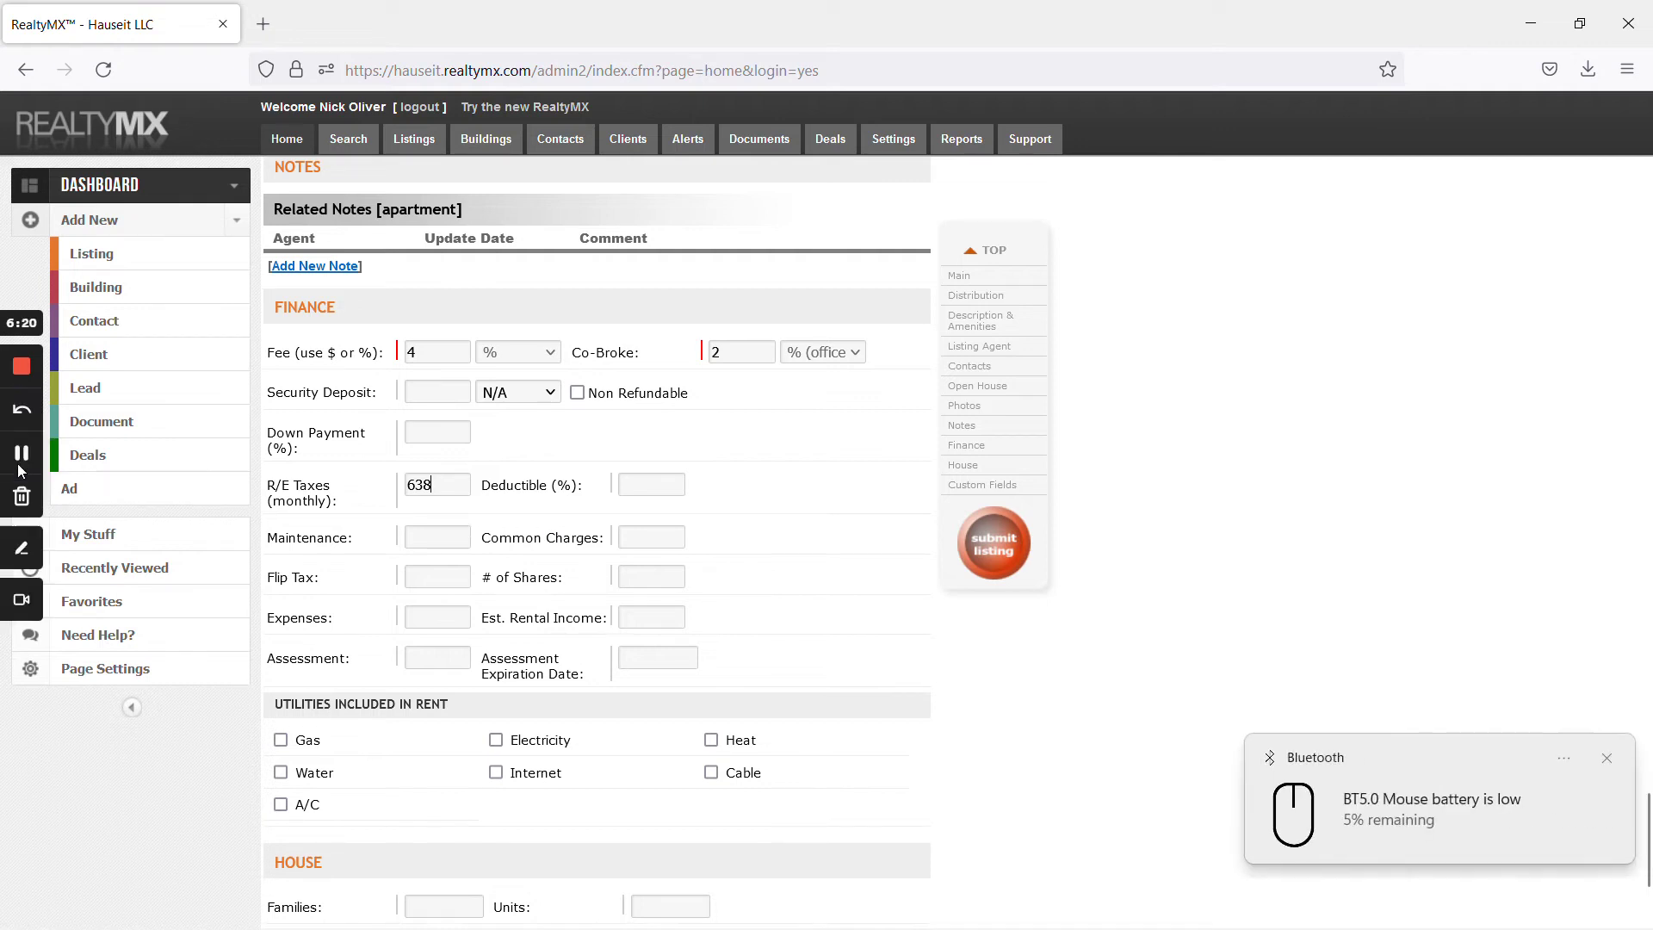
pyautogui.click(21, 455)
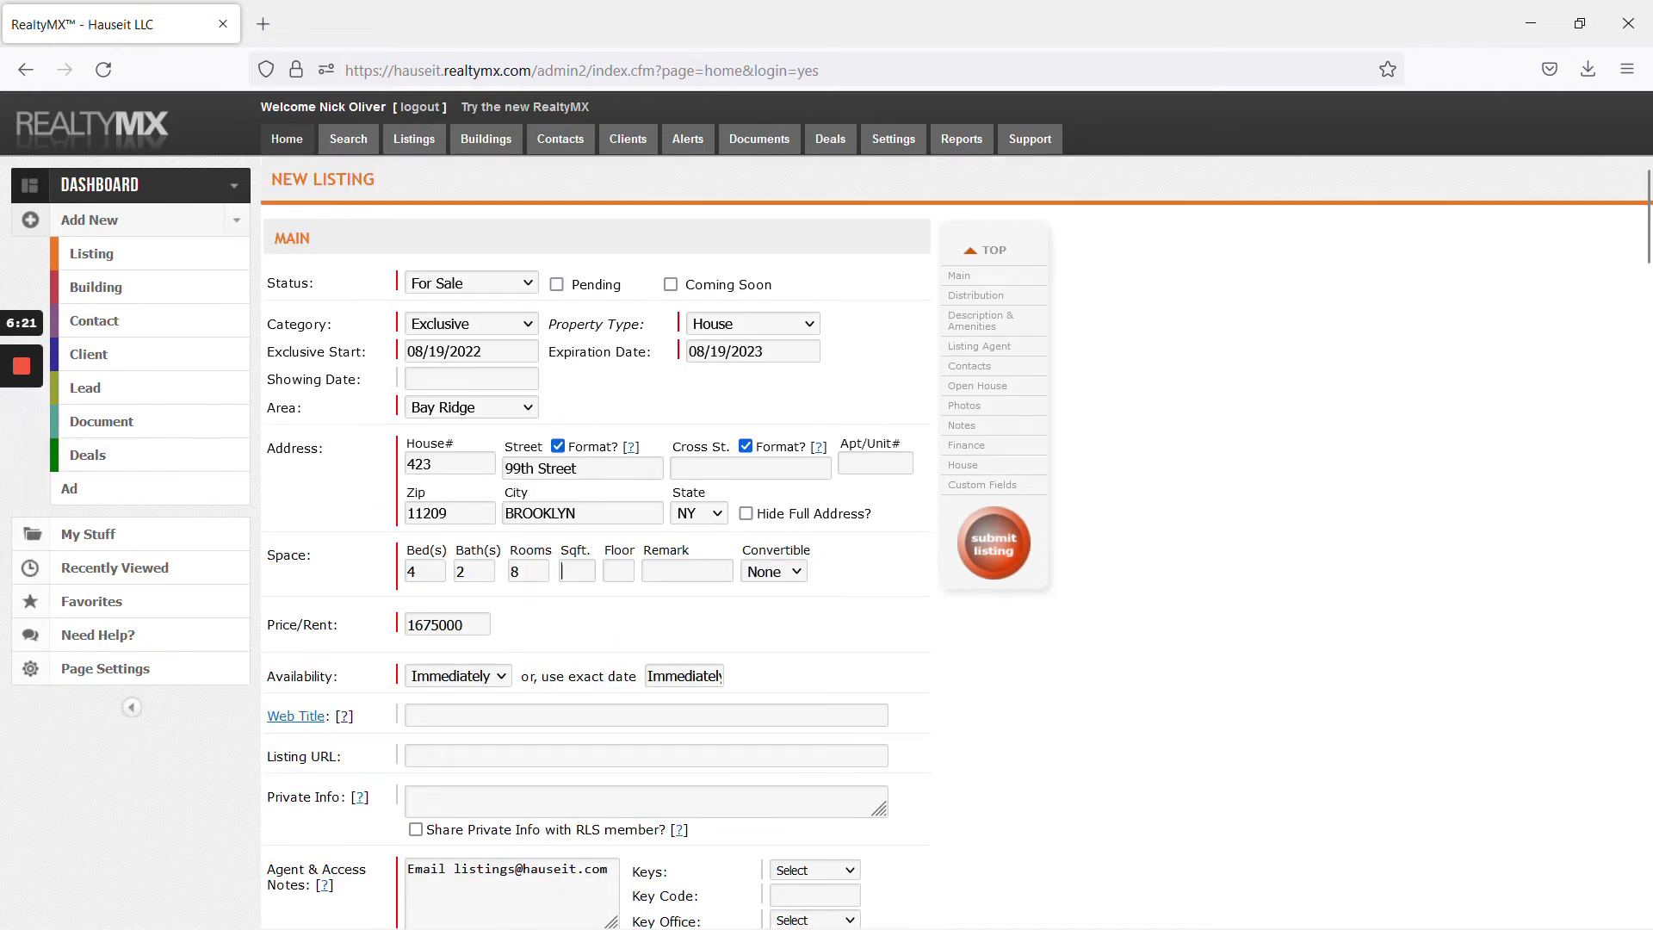
pyautogui.click(577, 571)
pyautogui.write('1,130')
pyautogui.press('Tab')
# Set Families to 2, check the ticket for the 5000 lot size, and submit the listing
pyautogui.scroll(-20, 311, 582)
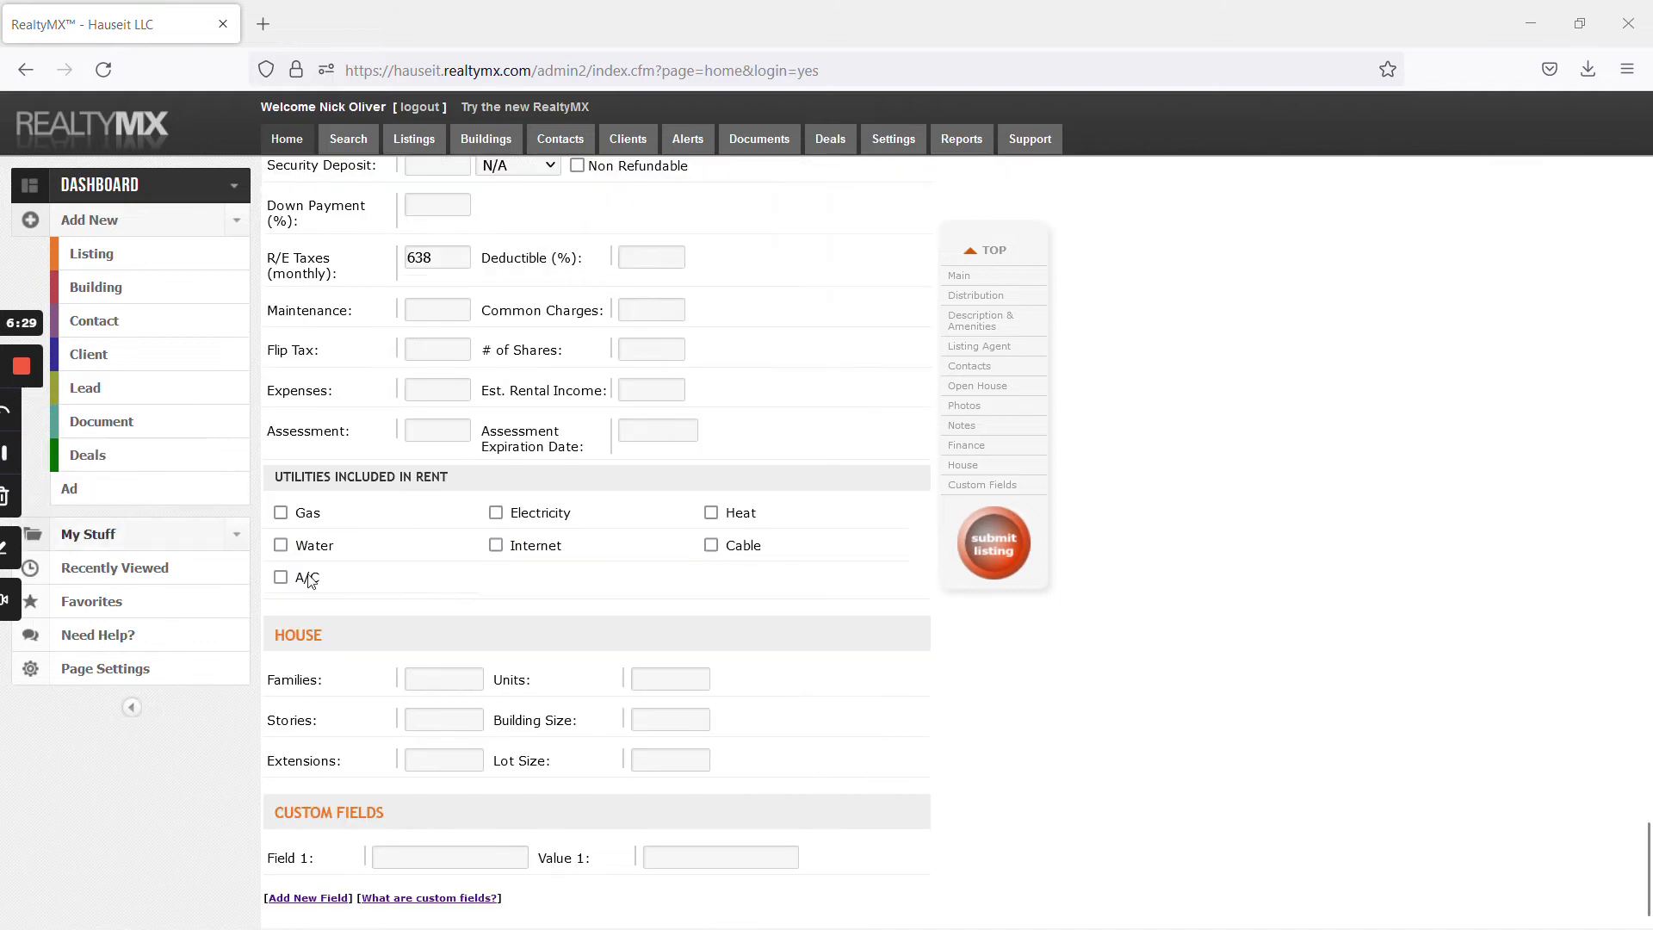
pyautogui.click(405, 676)
pyautogui.write('2')
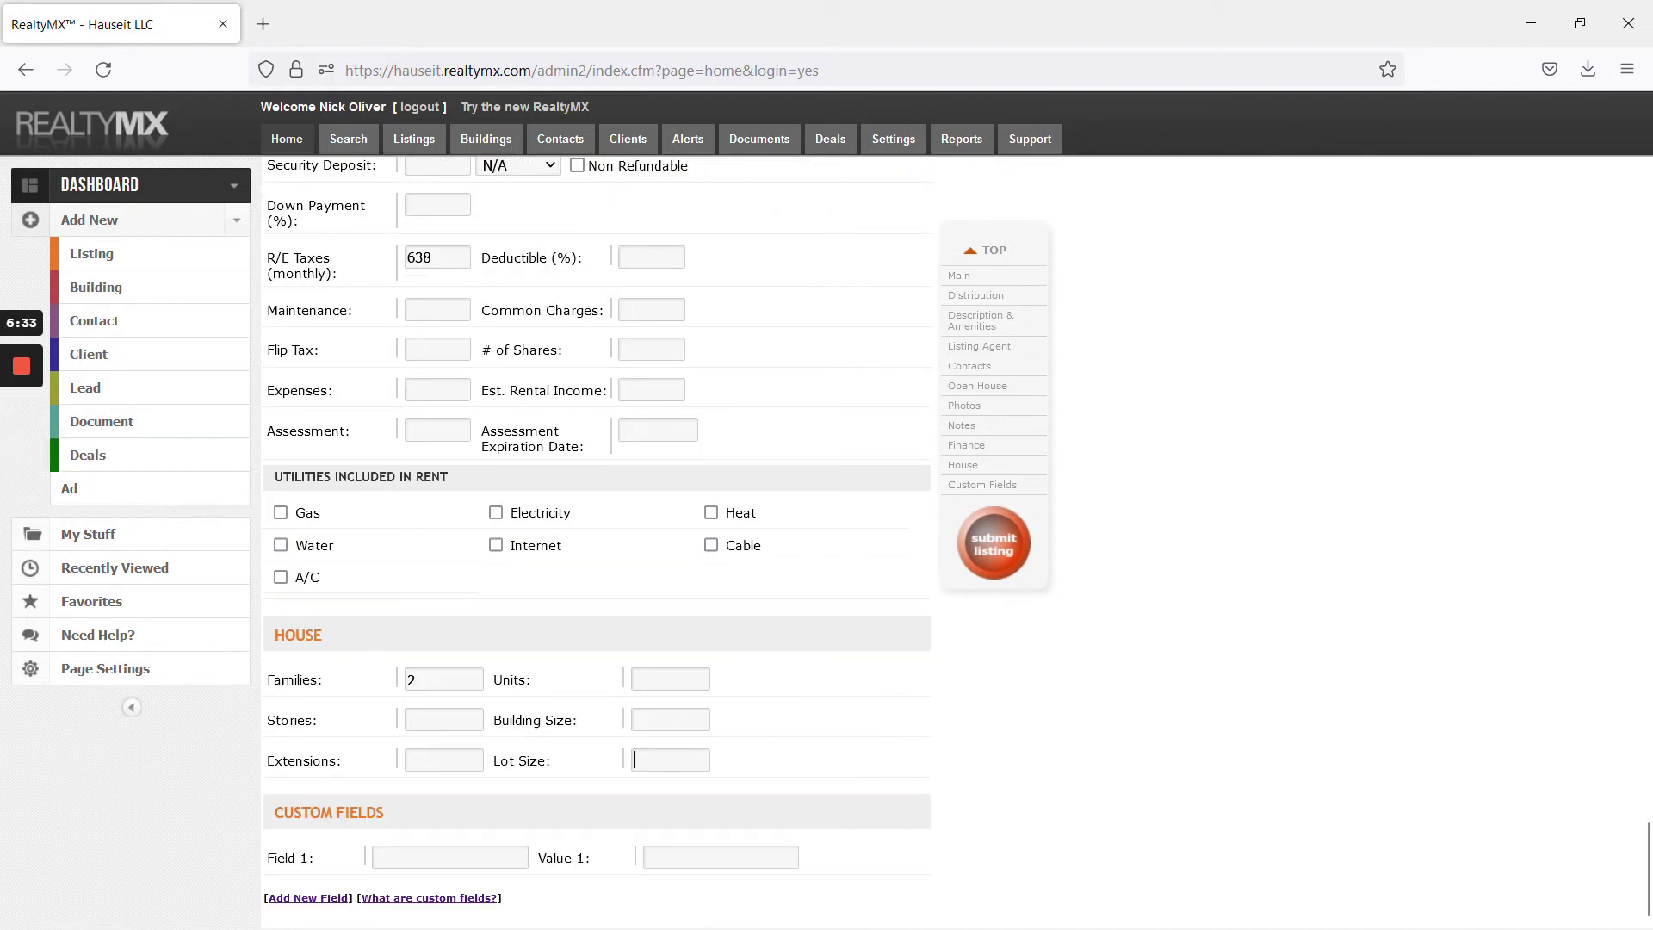
pyautogui.hotkey('alt', 'Tab')
pyautogui.hotkey('alt', 'Tab')
pyautogui.click(992, 544)
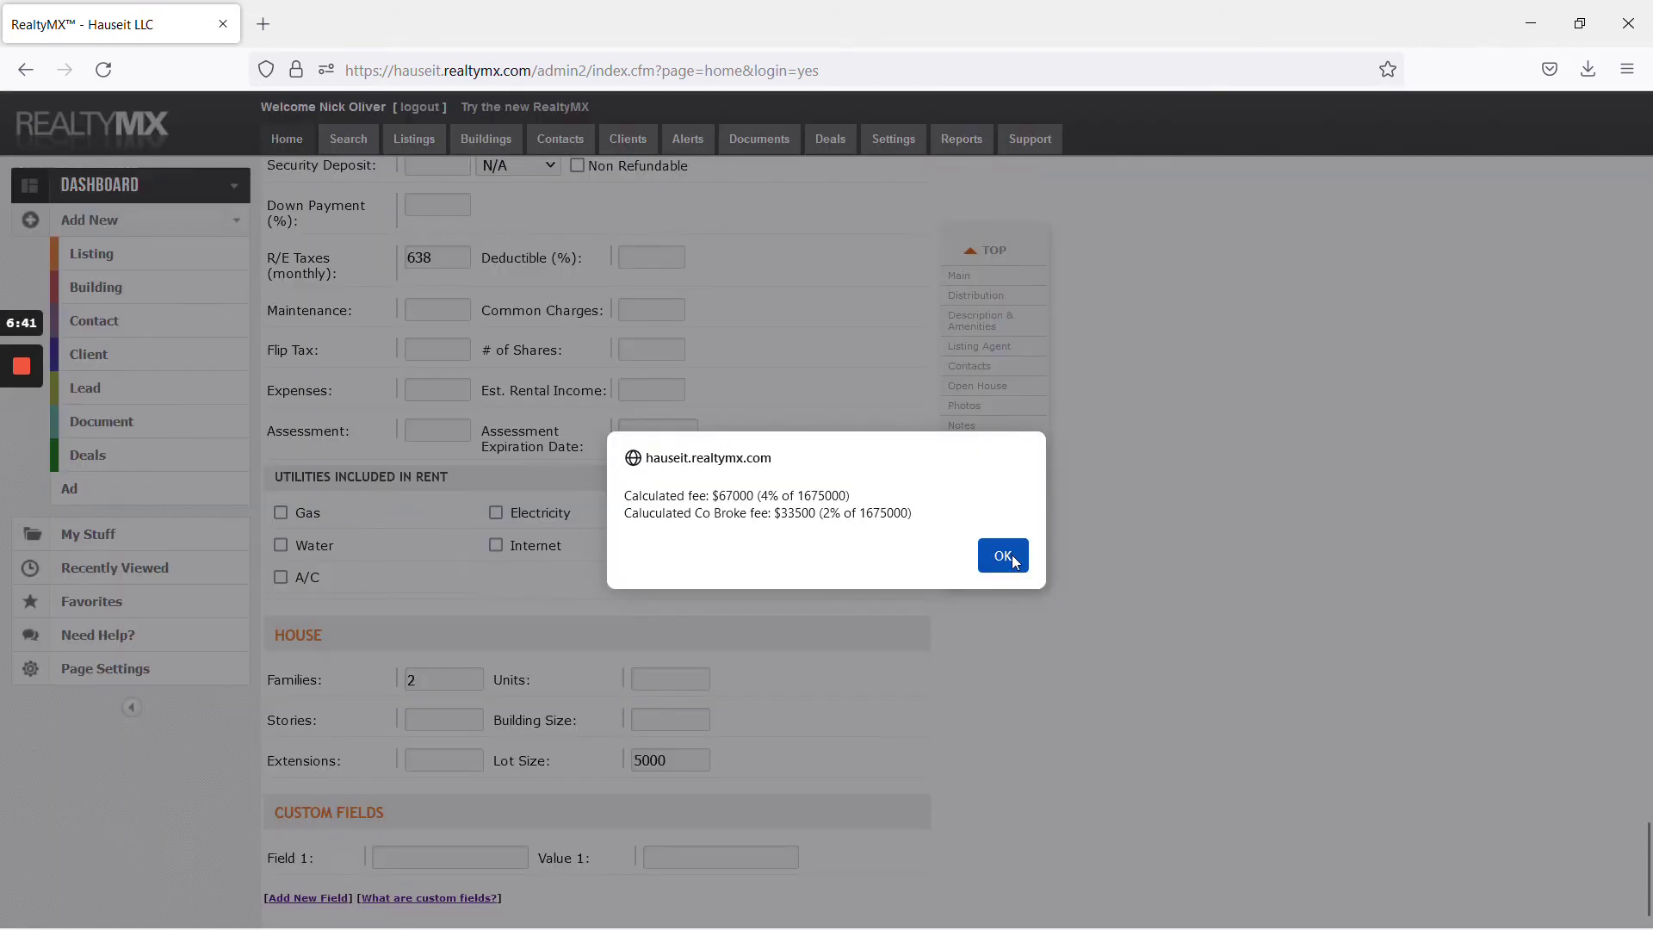
# Accept the calculated fee notice and listing update, then review the listing's photo grid
pyautogui.click(1001, 555)
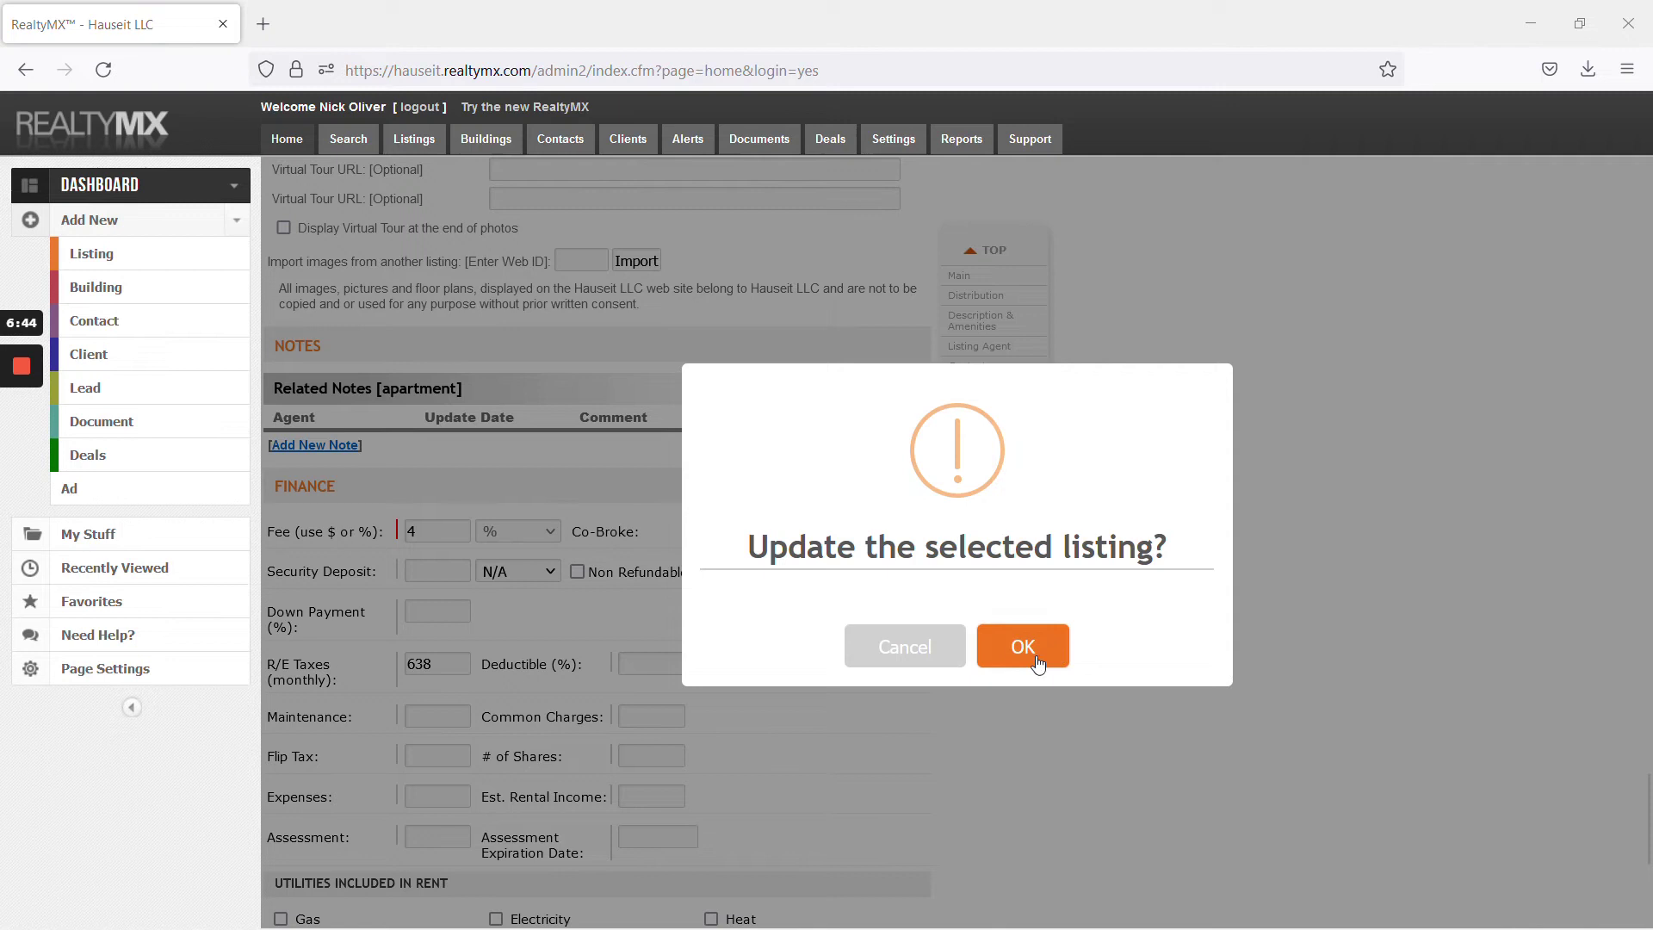
pyautogui.click(1036, 653)
pyautogui.moveTo(32, 463)
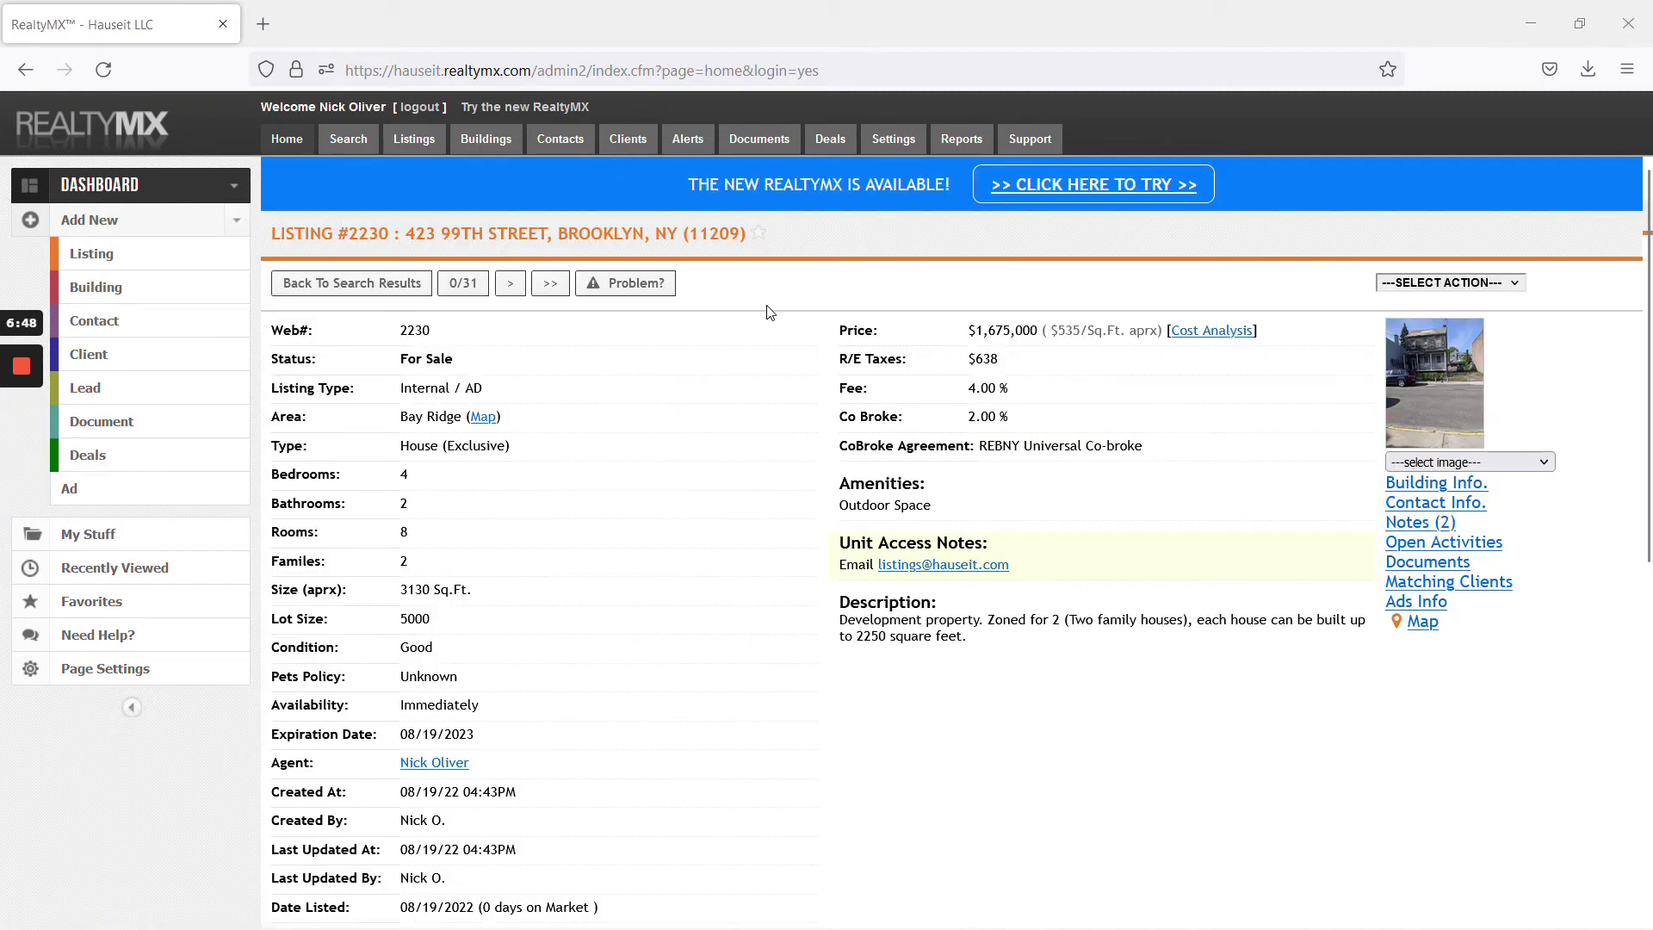
pyautogui.click(1467, 463)
pyautogui.click(1453, 600)
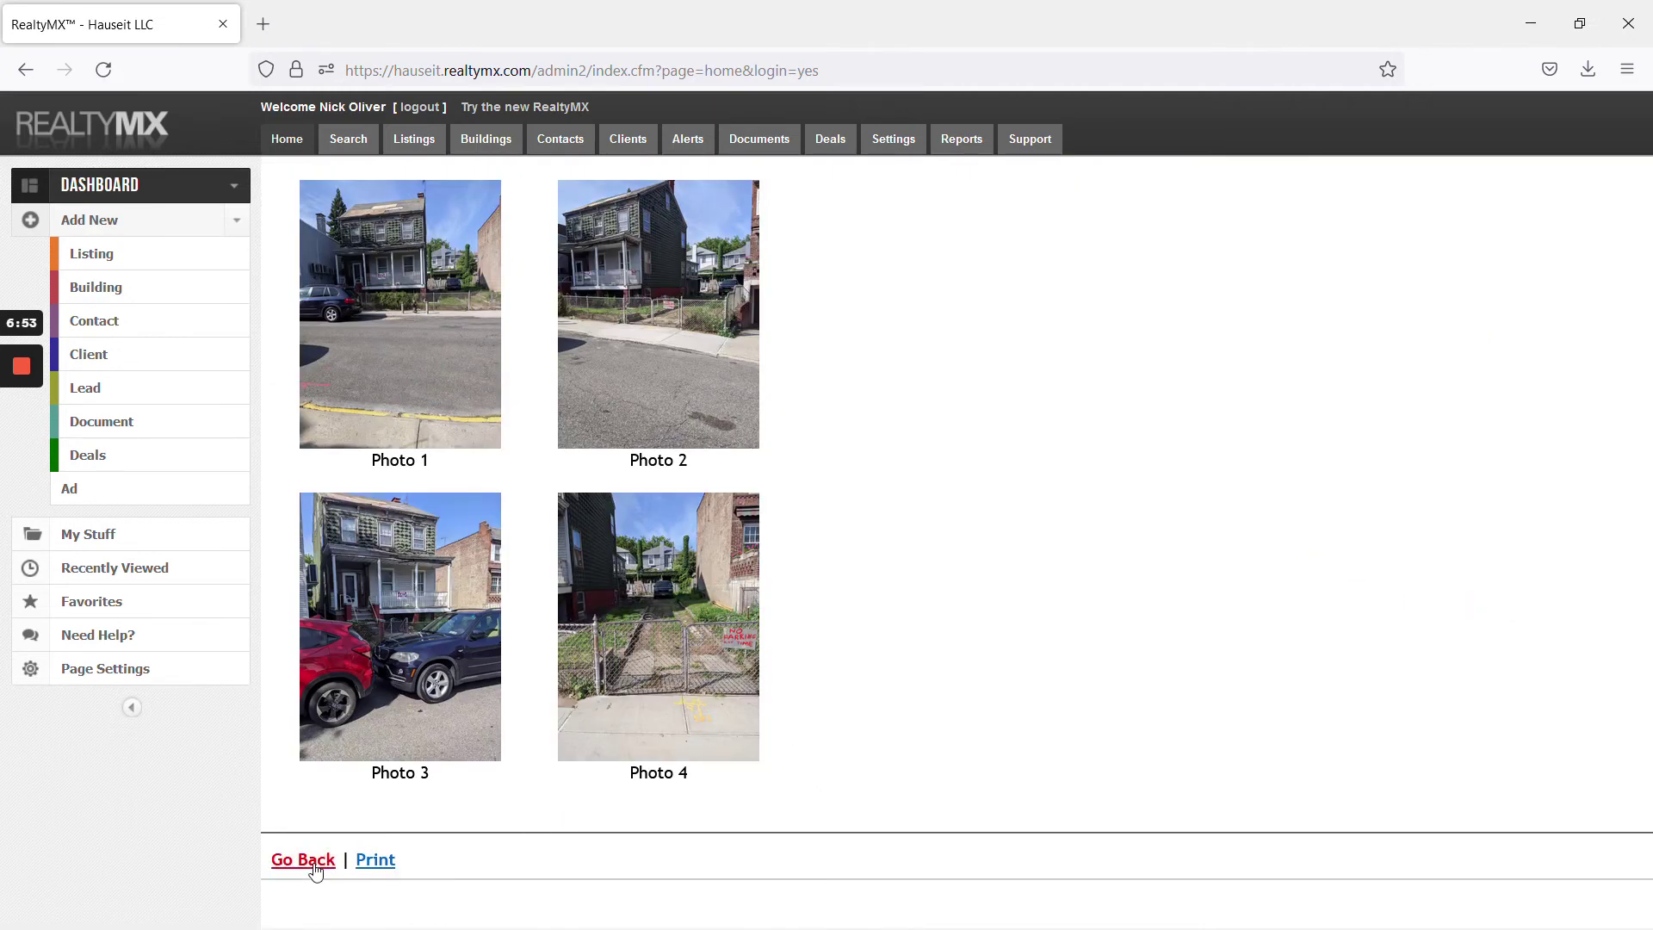
pyautogui.click(313, 862)
# Open listing #2230's detail page from My Listings
pyautogui.scroll(20, 865, 697)
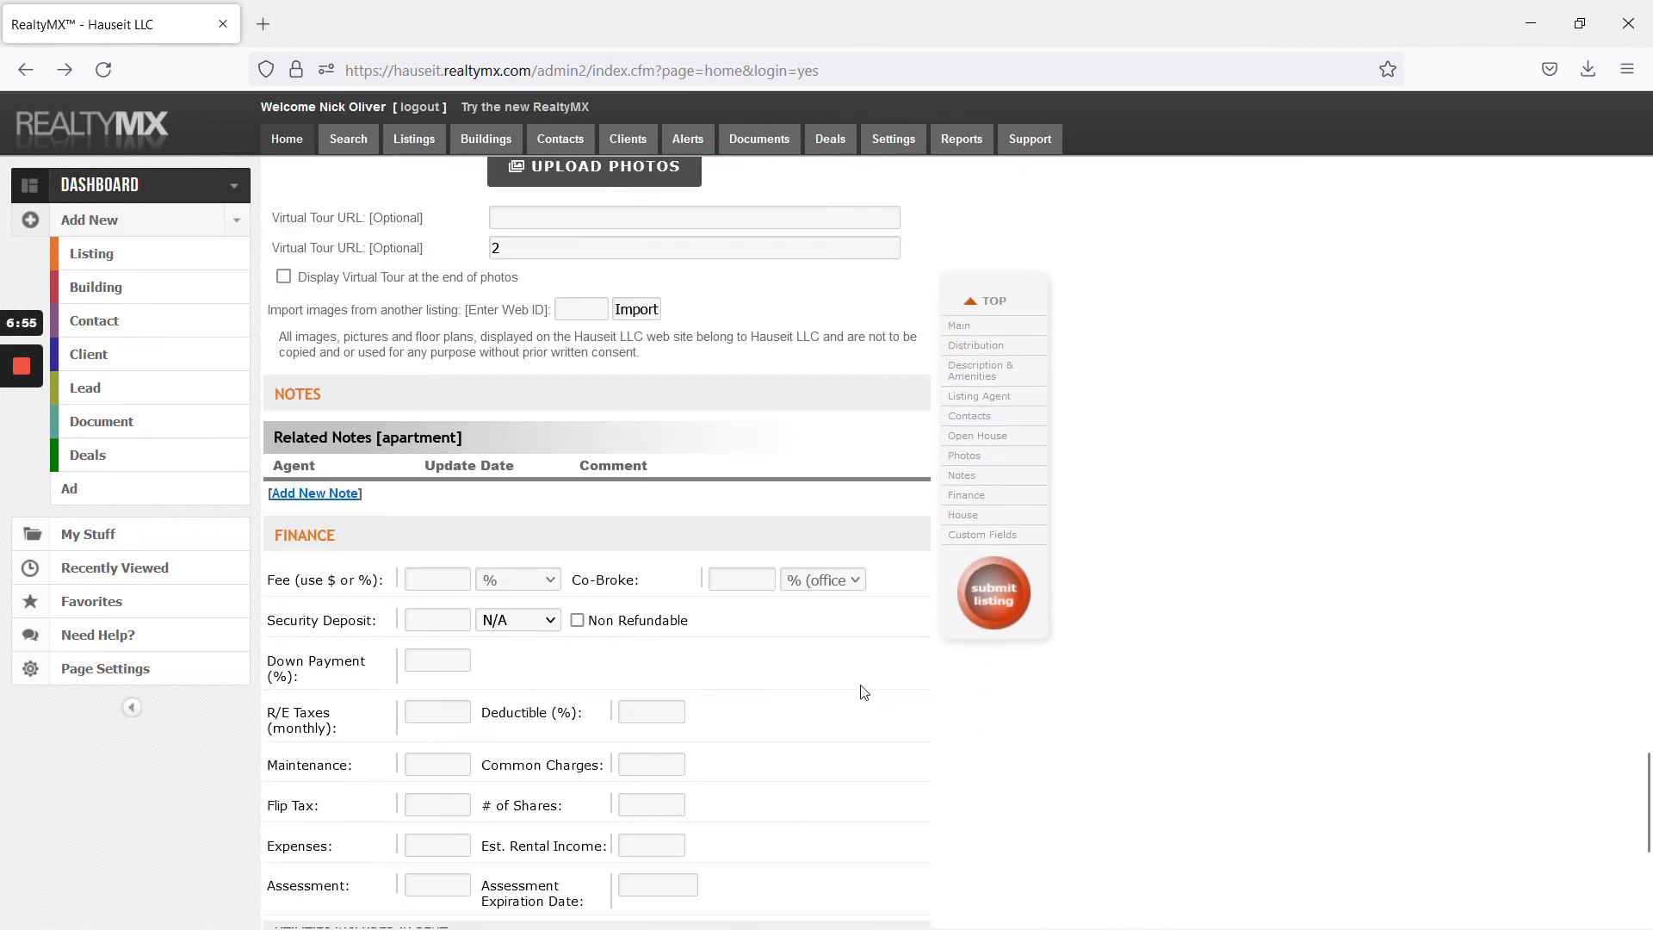
pyautogui.moveTo(23, 444)
pyautogui.scroll(15, 22, 456)
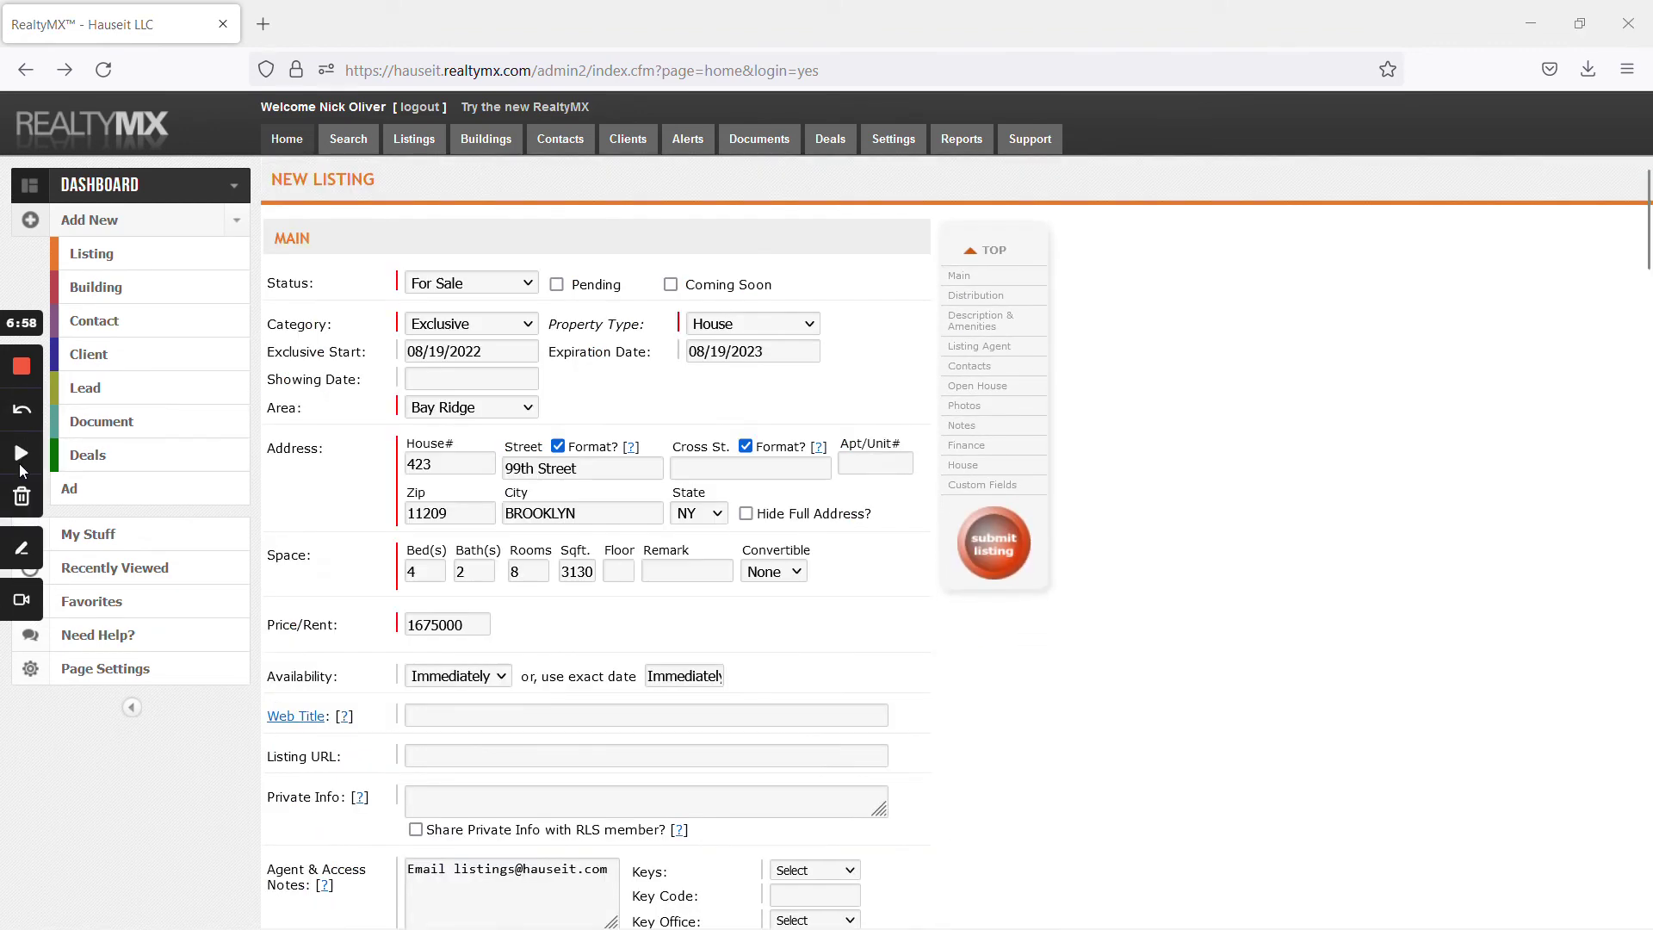
pyautogui.click(78, 535)
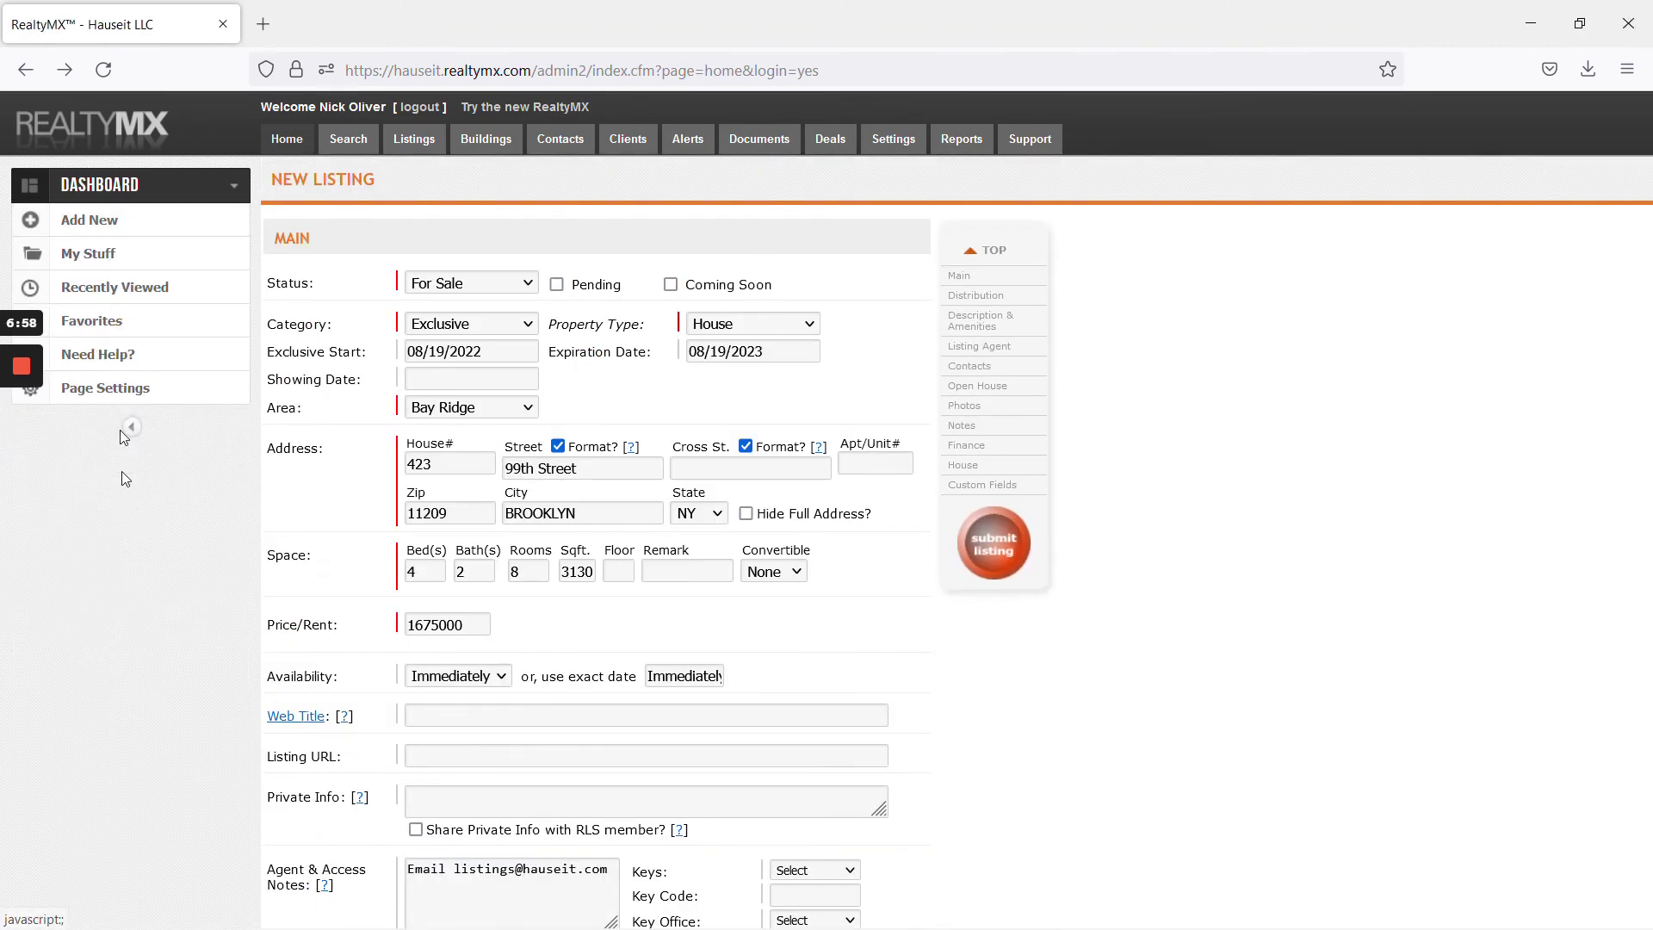
pyautogui.click(119, 254)
pyautogui.click(126, 293)
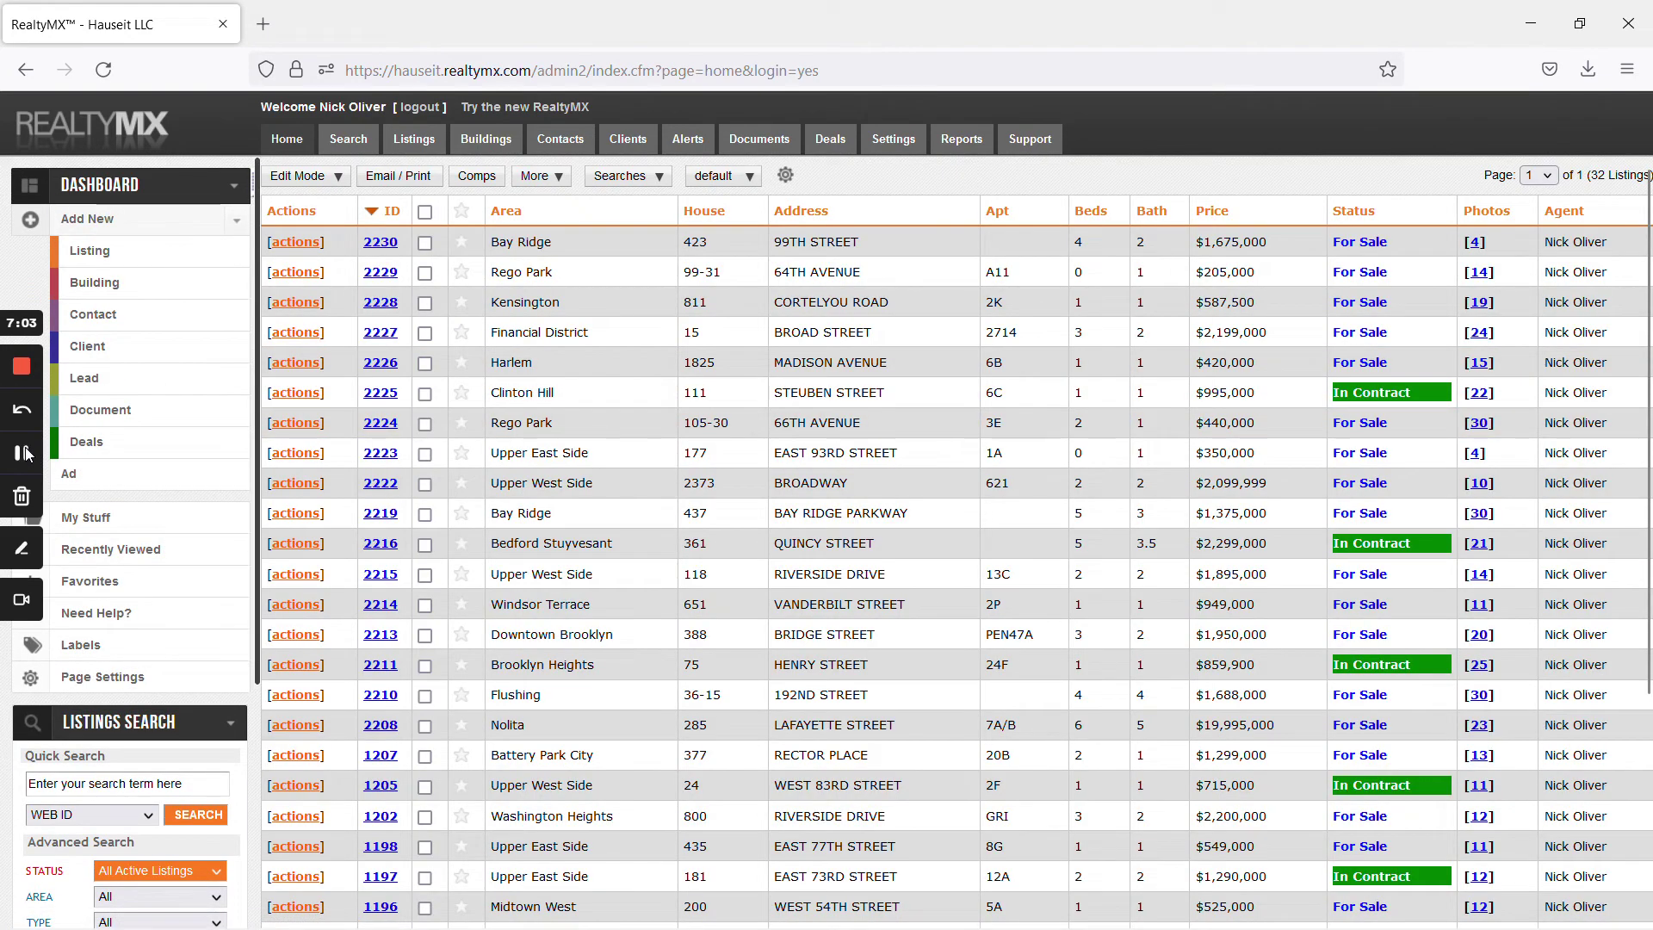
pyautogui.click(380, 244)
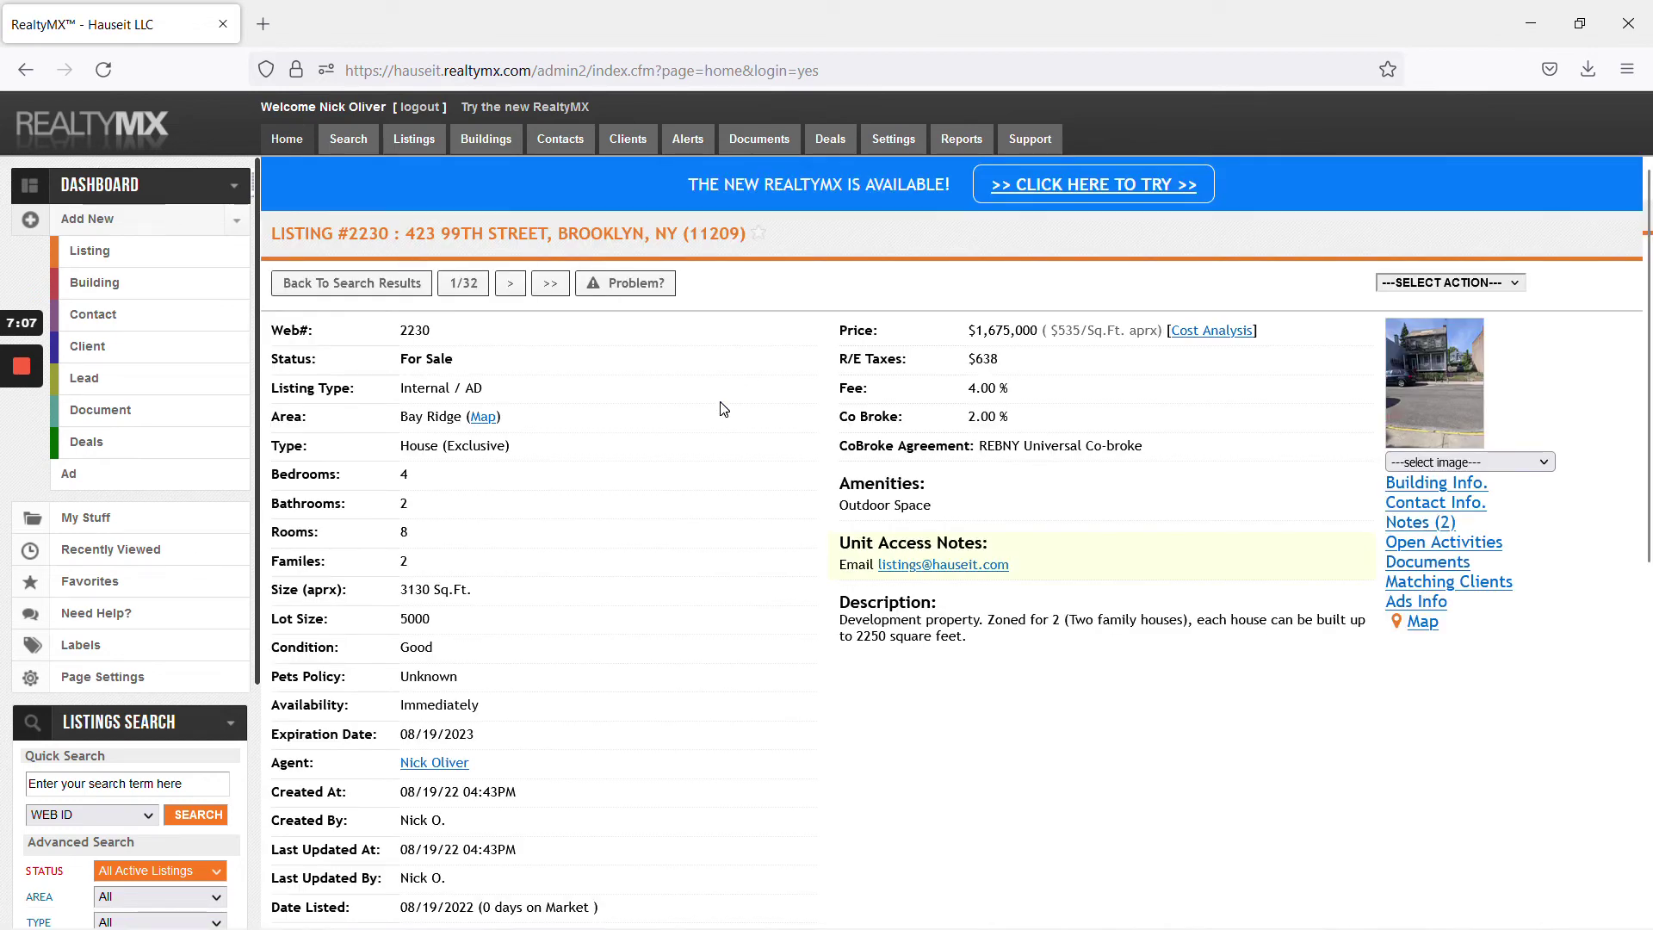
# Verify the Co Broke 2.00% value and open the SELECT ACTION dropdown
pyautogui.scroll(-4, 721, 410)
pyautogui.scroll(4, 720, 416)
pyautogui.moveTo(1021, 419); pyautogui.dragTo(857, 417)
pyautogui.click(857, 416)
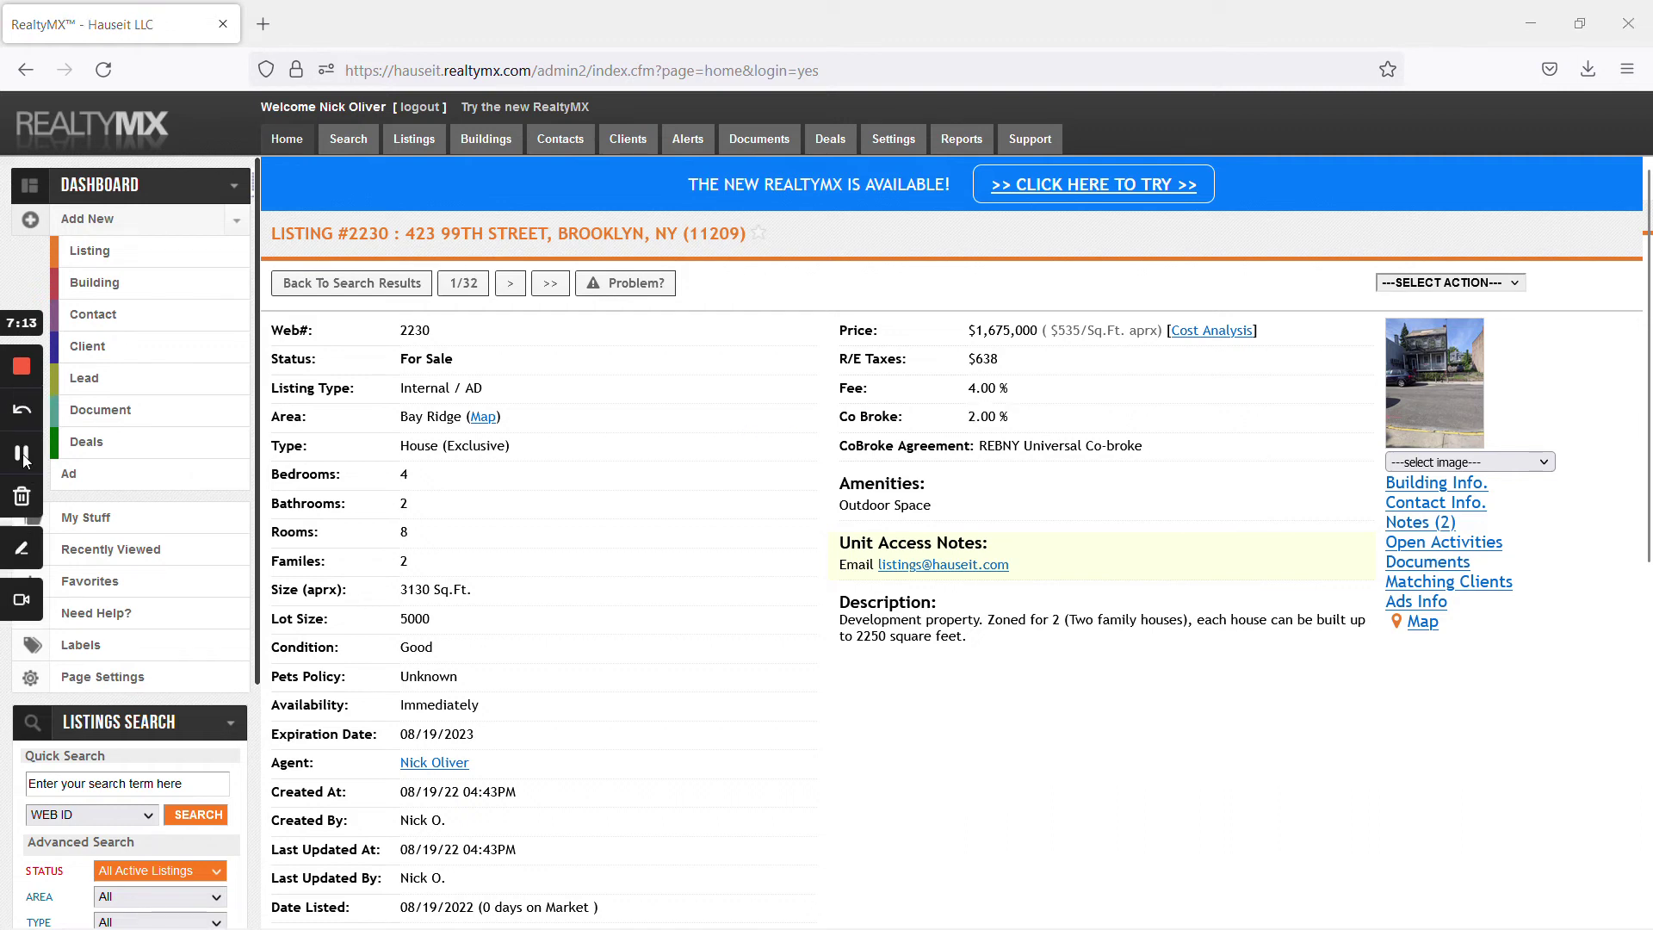
pyautogui.click(1487, 286)
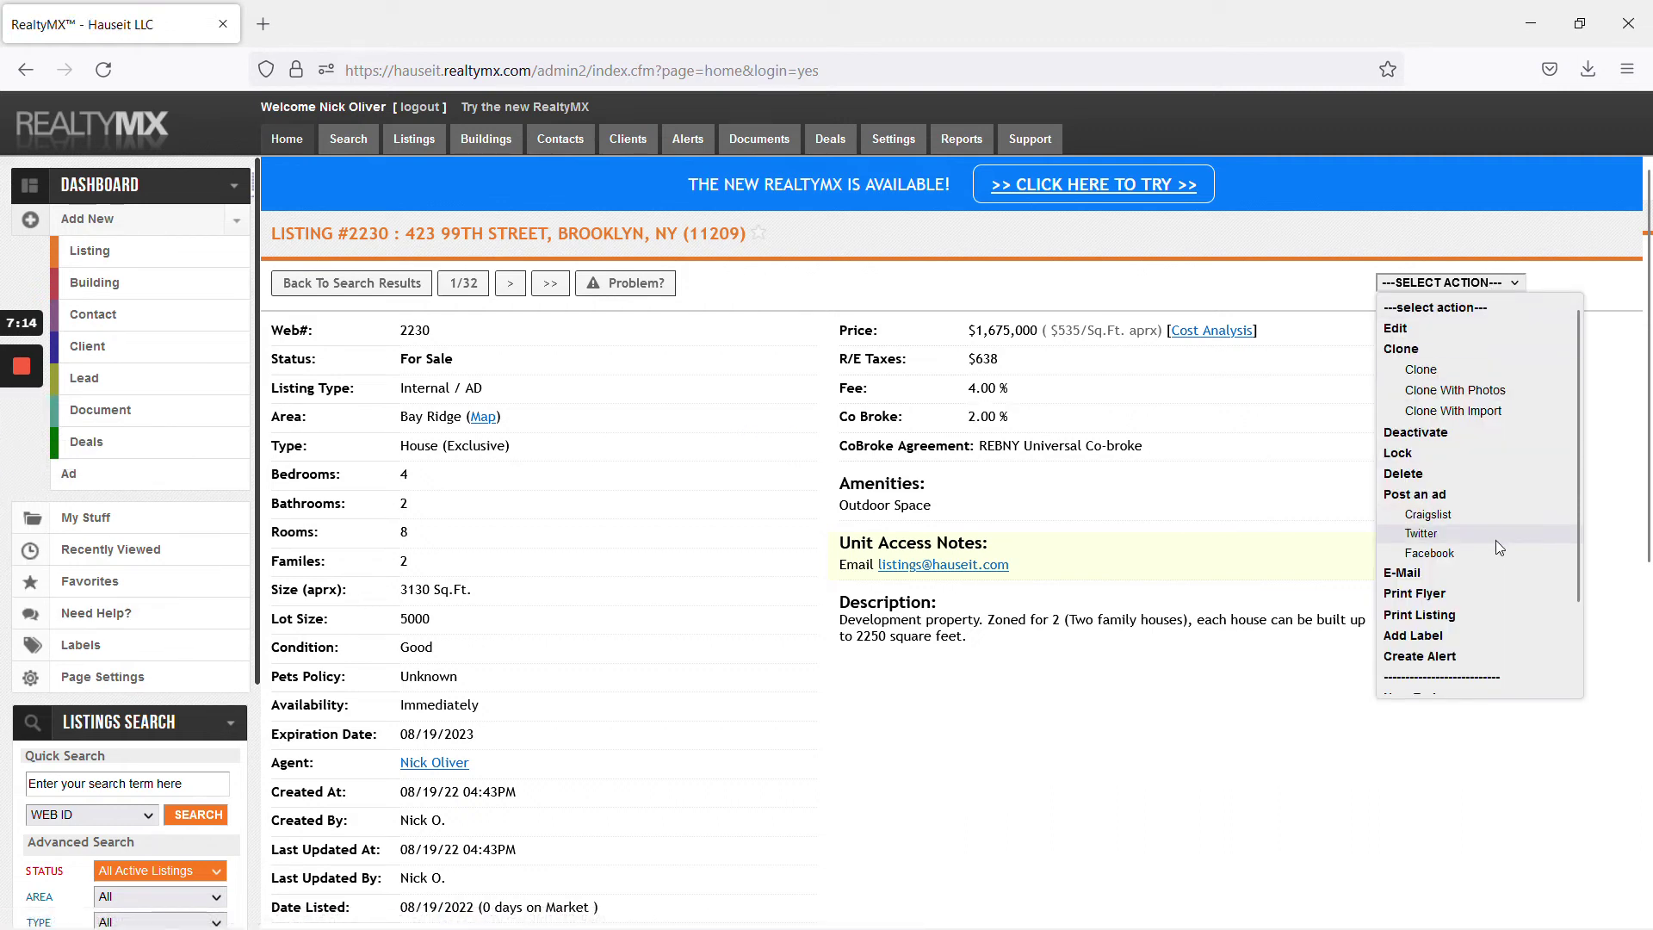
# Email listing #2230 to the seller's address with subject 'Your listing is uploaded into REBNY RLS', full address and a self-copy
pyautogui.click(1455, 574)
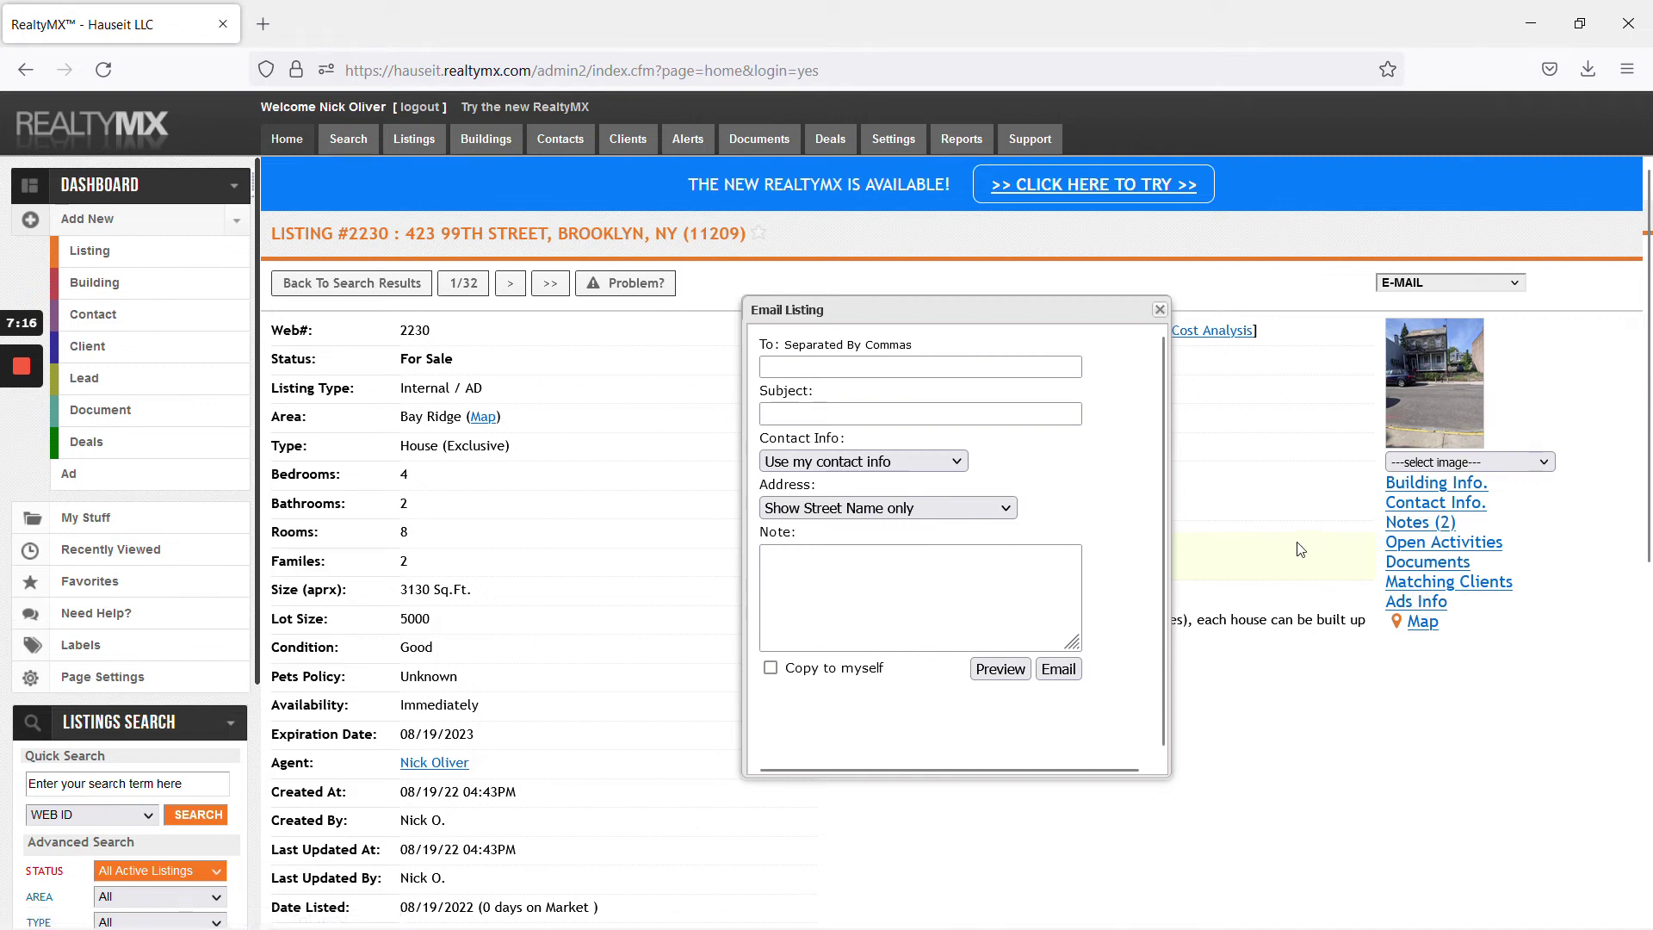
pyautogui.press('Tab')
pyautogui.write('Your listing is uploaded into REBNY RLS')
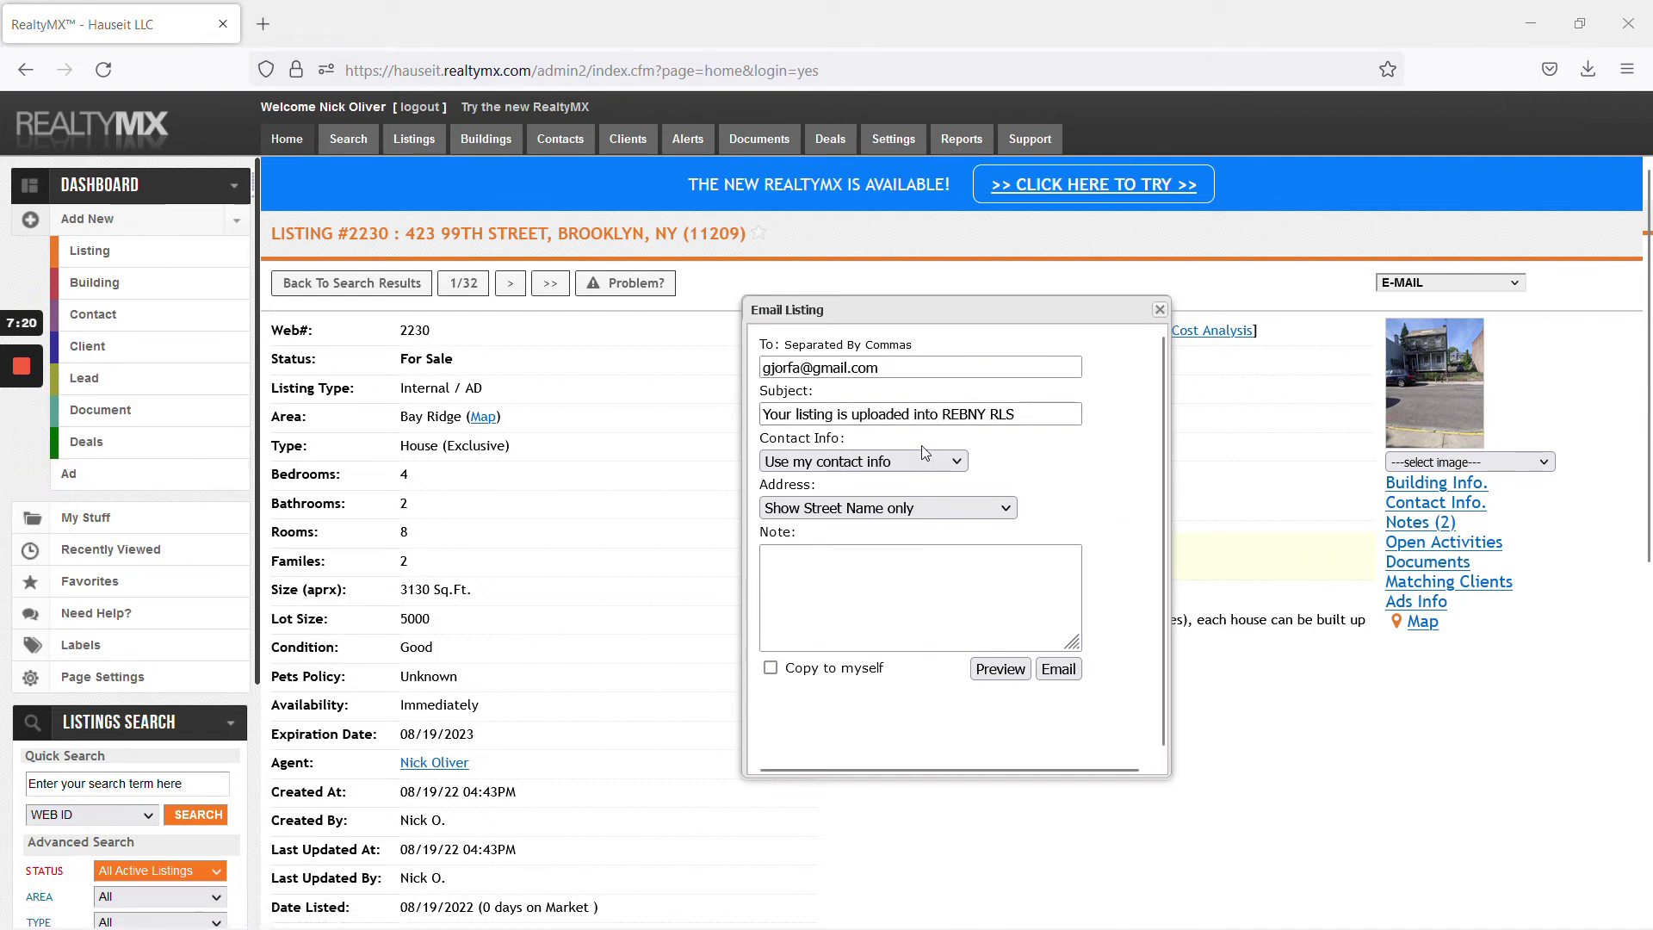
pyautogui.click(874, 466)
pyautogui.click(939, 494)
pyautogui.click(949, 508)
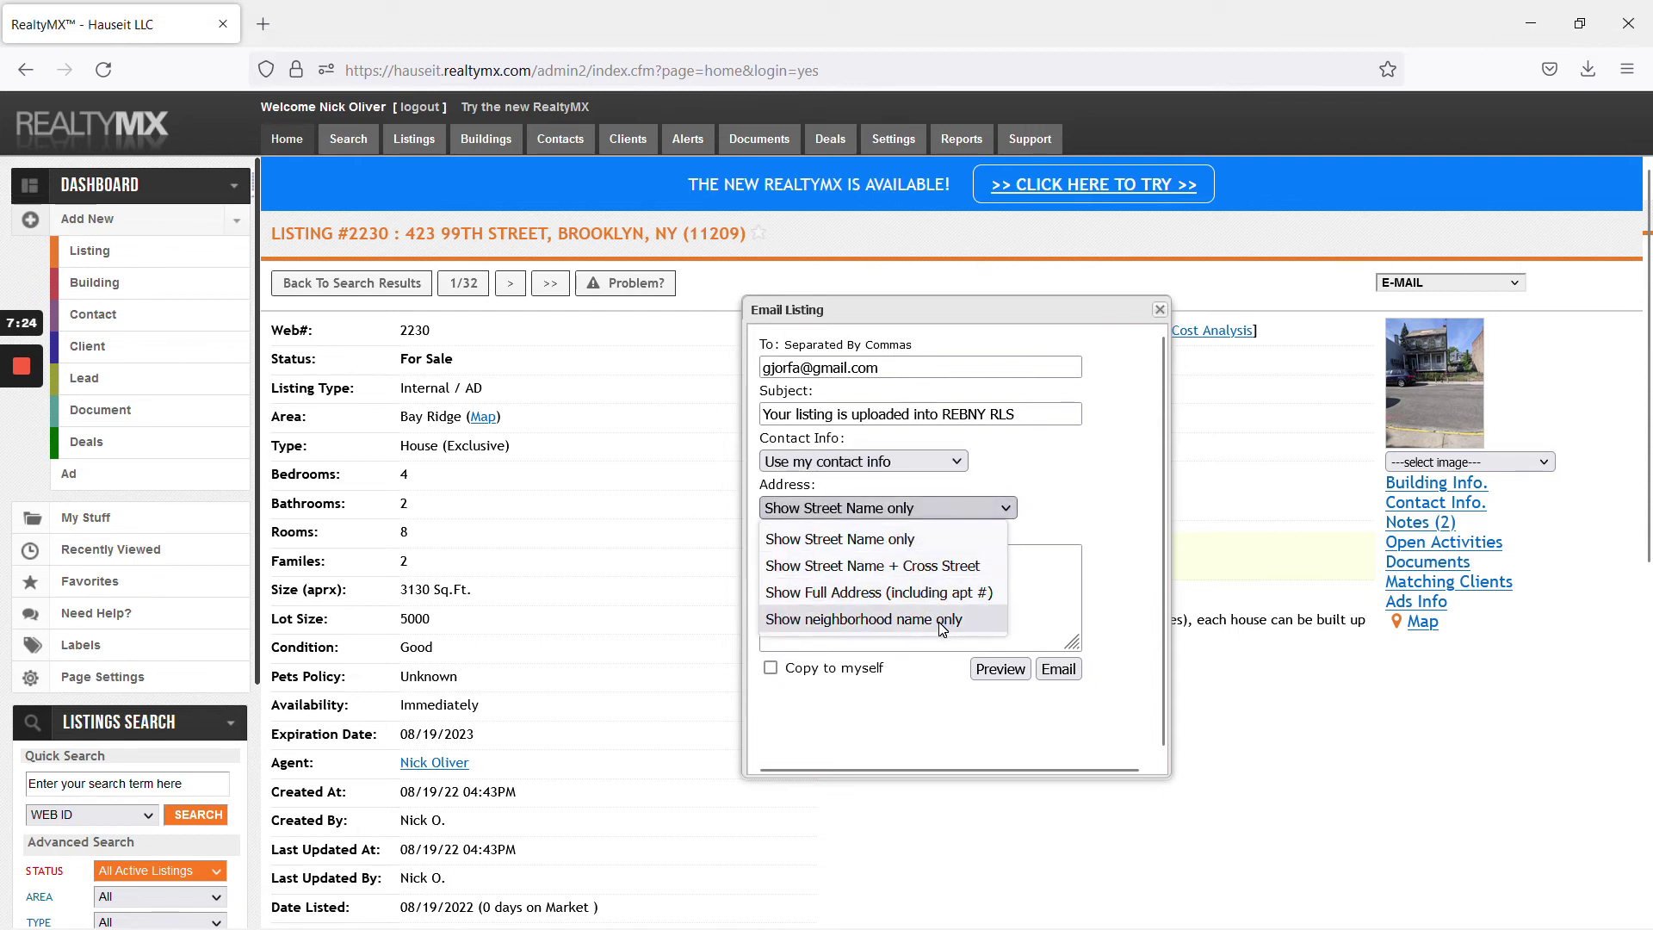
pyautogui.click(977, 594)
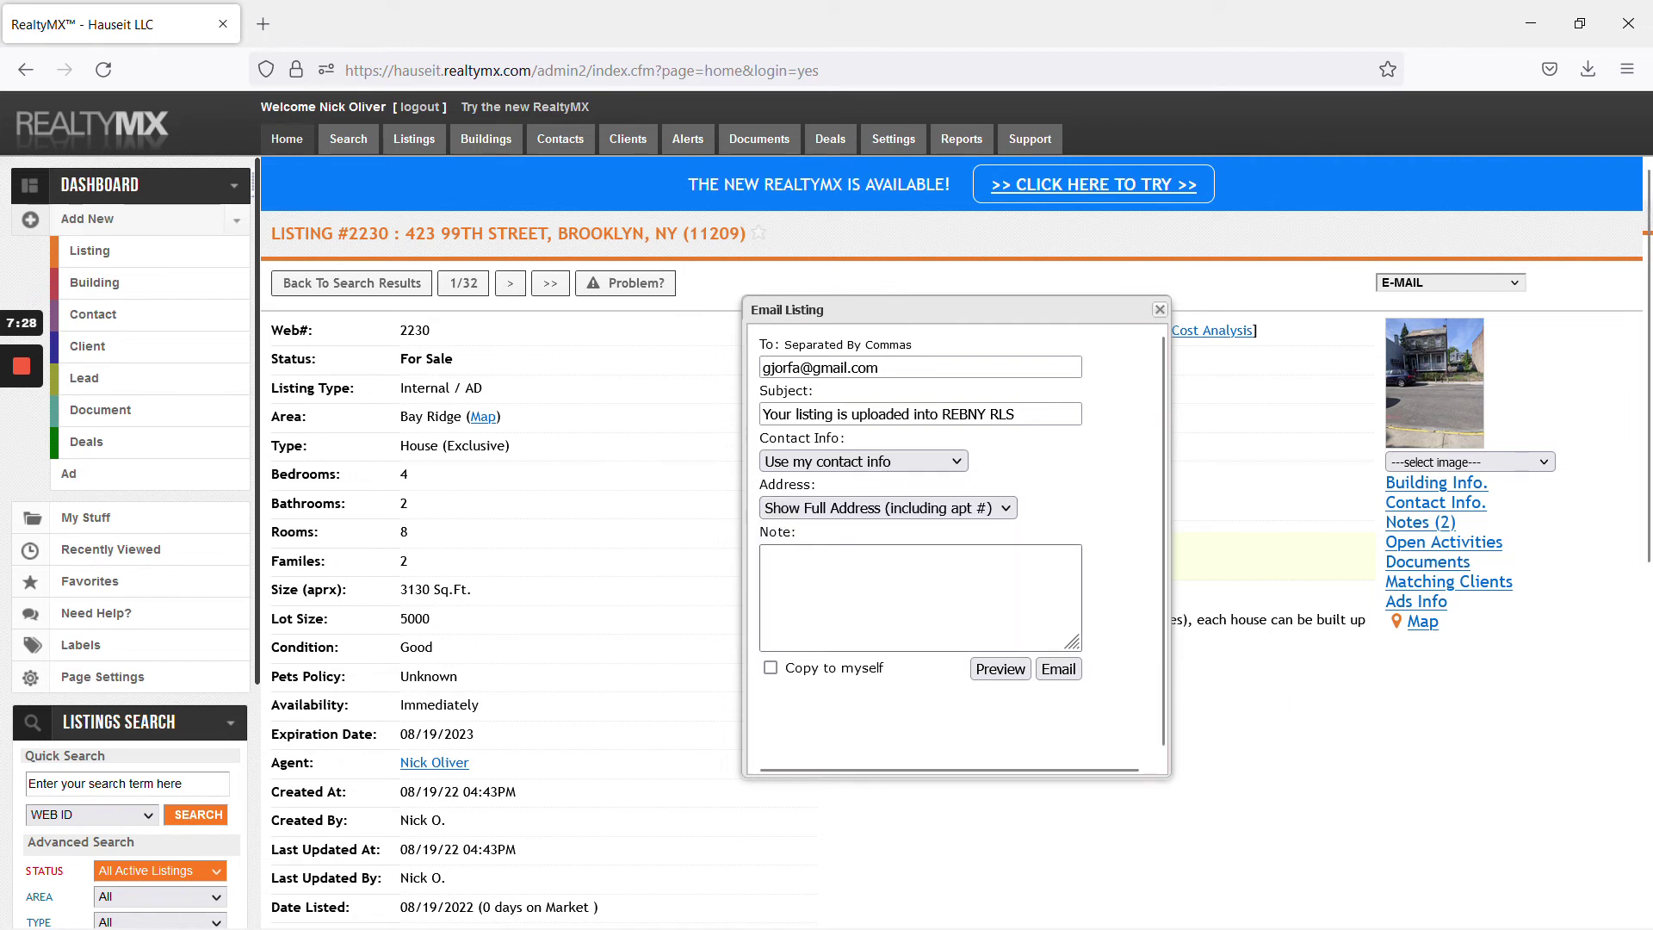
pyautogui.click(770, 668)
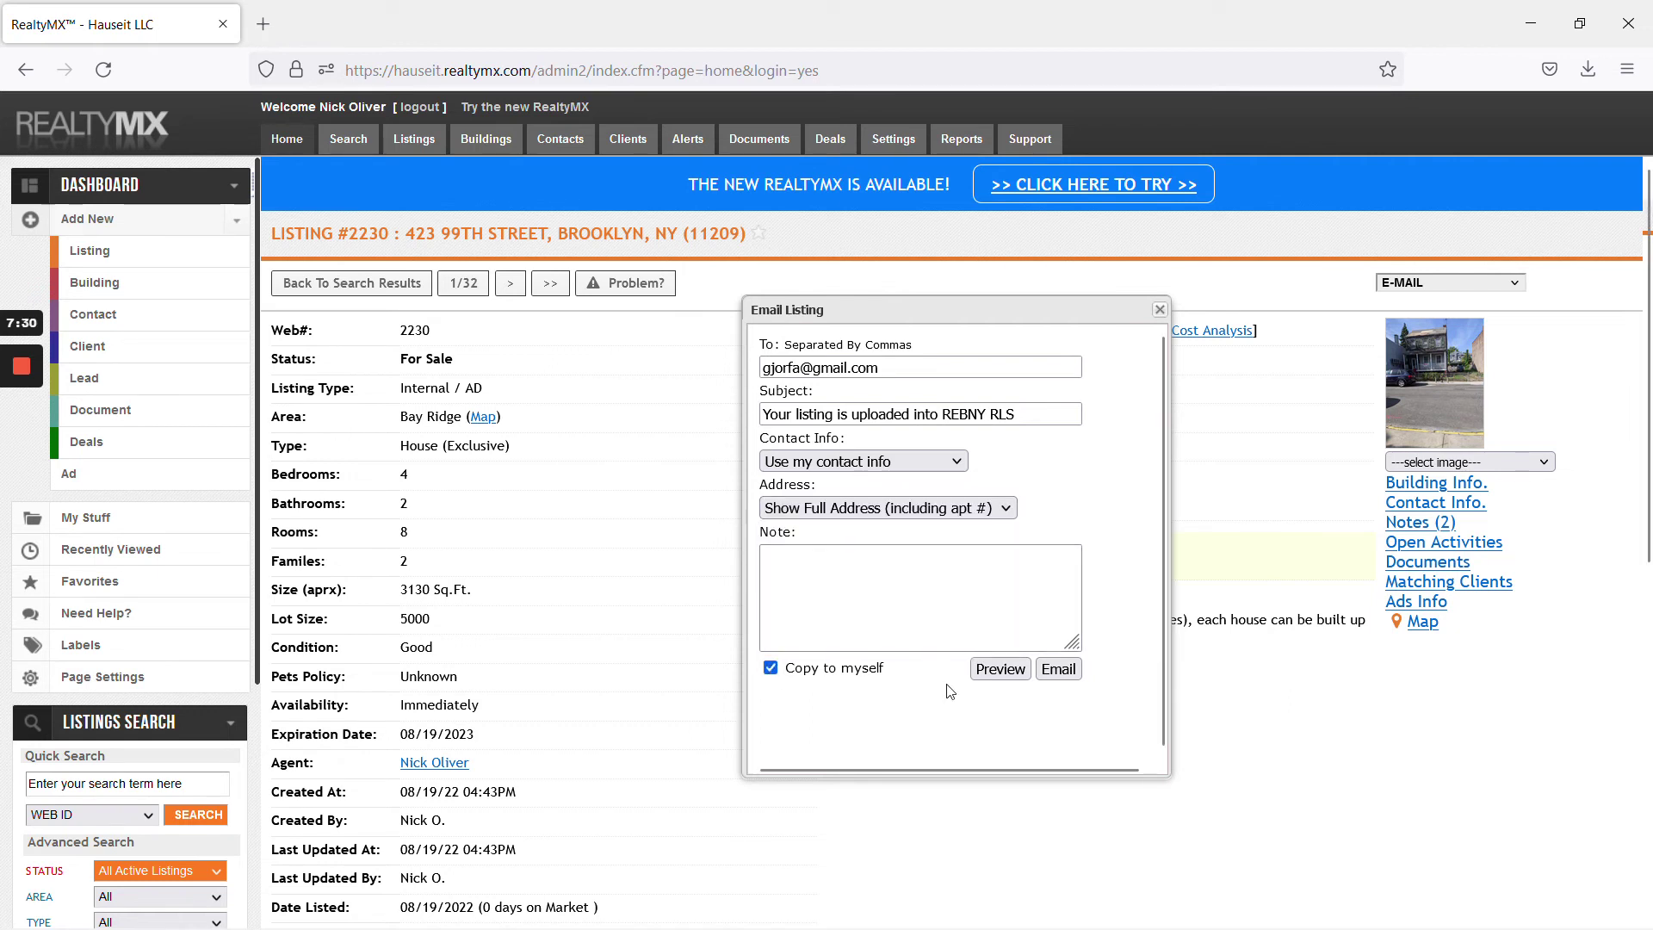
pyautogui.click(1060, 673)
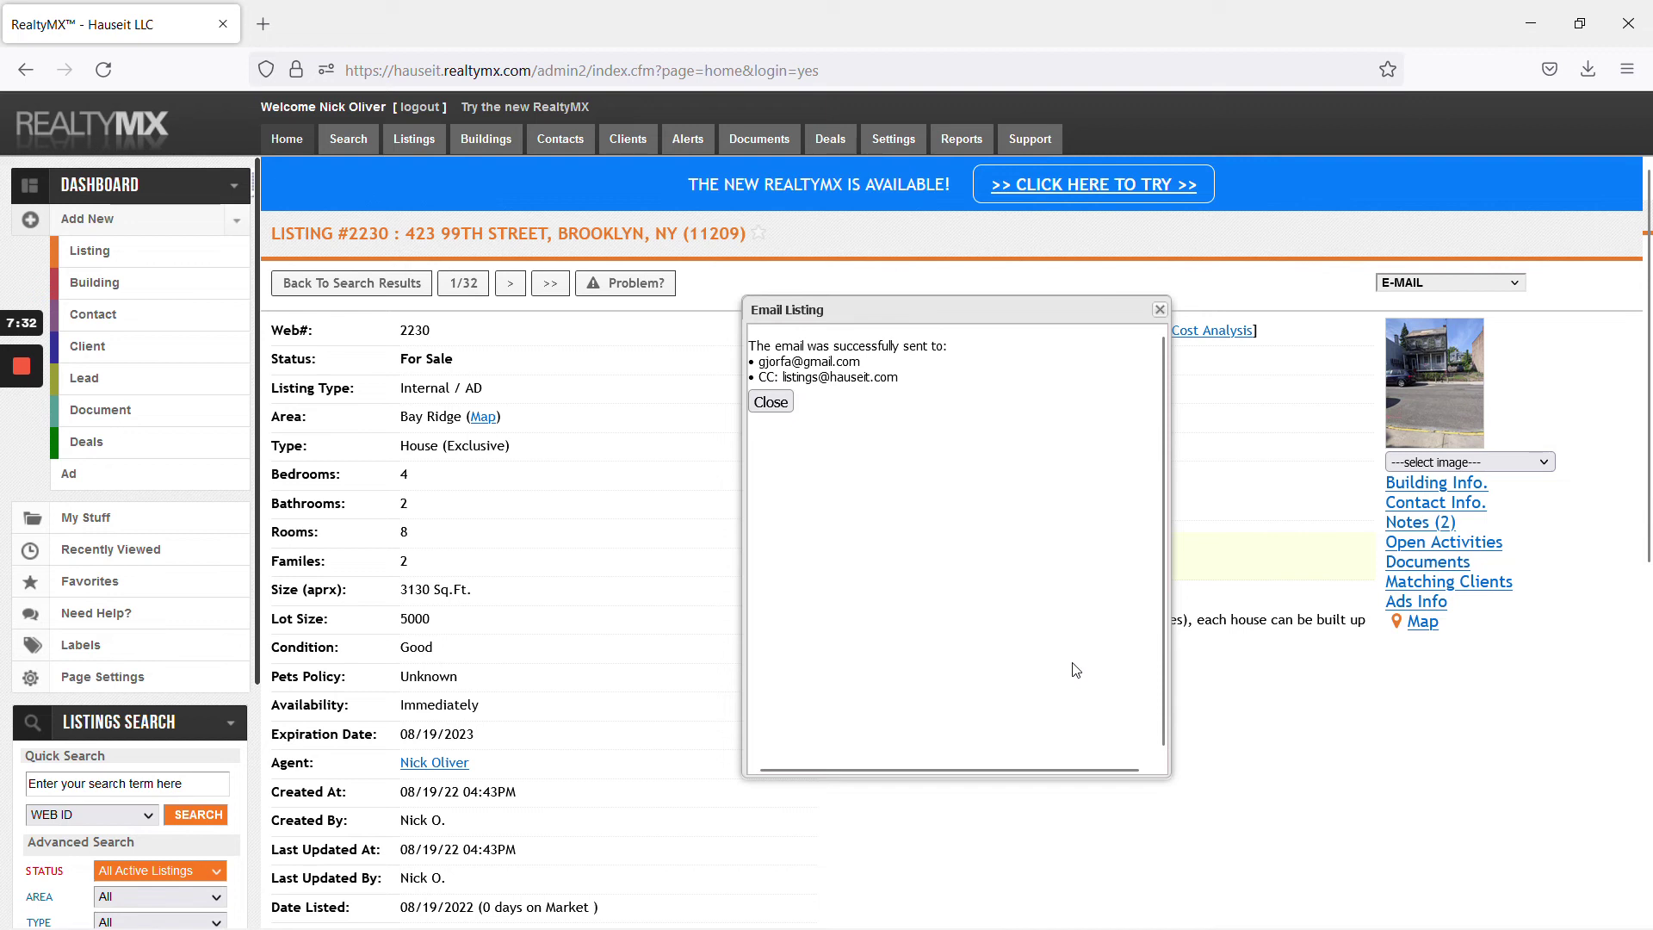
pyautogui.click(779, 407)
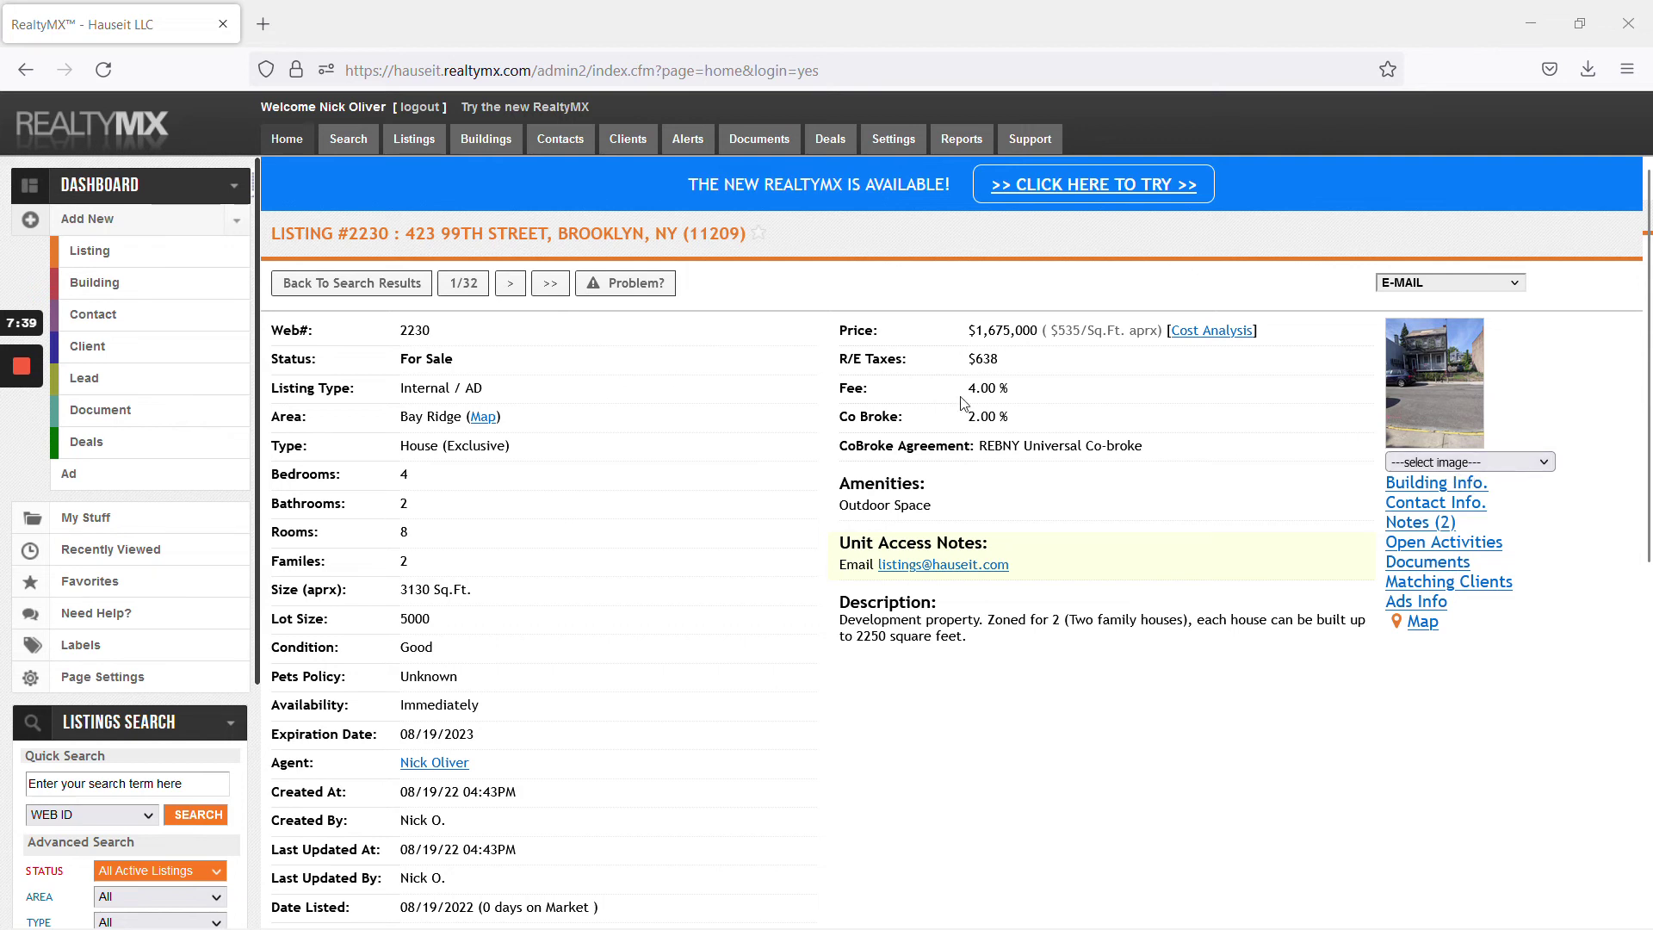
# Snip the listing #2230 details page to the clipboard and return to Freshdesk ticket 7839
pyautogui.moveTo(827, 419); pyautogui.dragTo(1021, 422)
pyautogui.click(1015, 422)
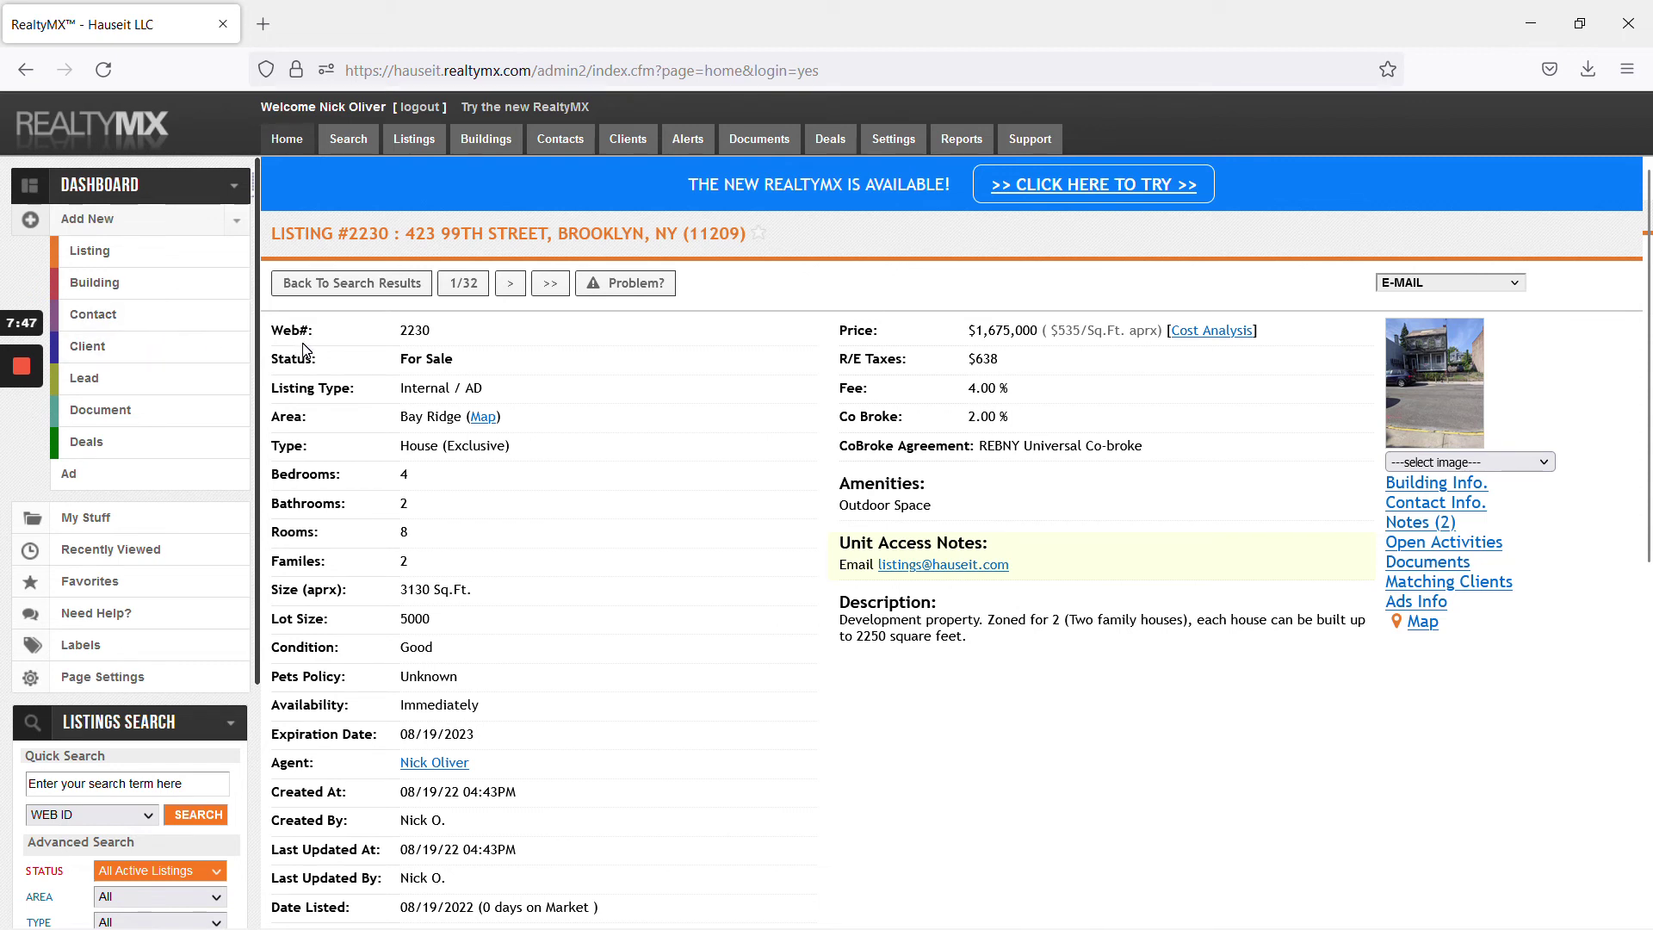
pyautogui.moveTo(19, 456)
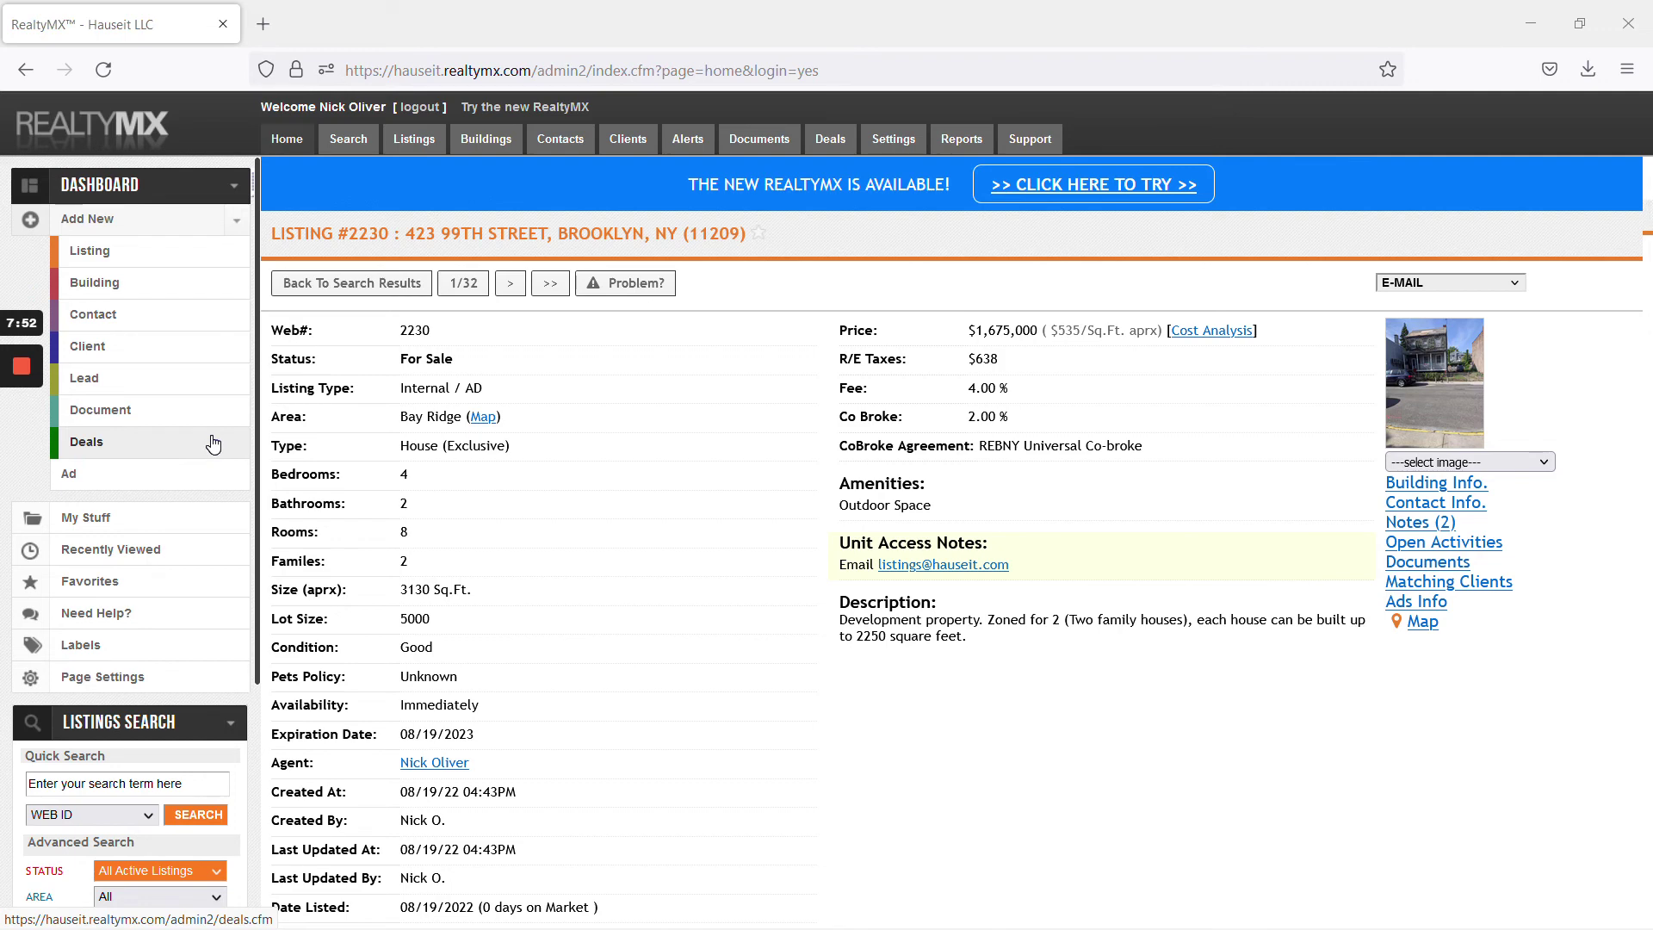
pyautogui.press('super+shift+s')
pyautogui.moveTo(13, 100); pyautogui.dragTo(1614, 697)
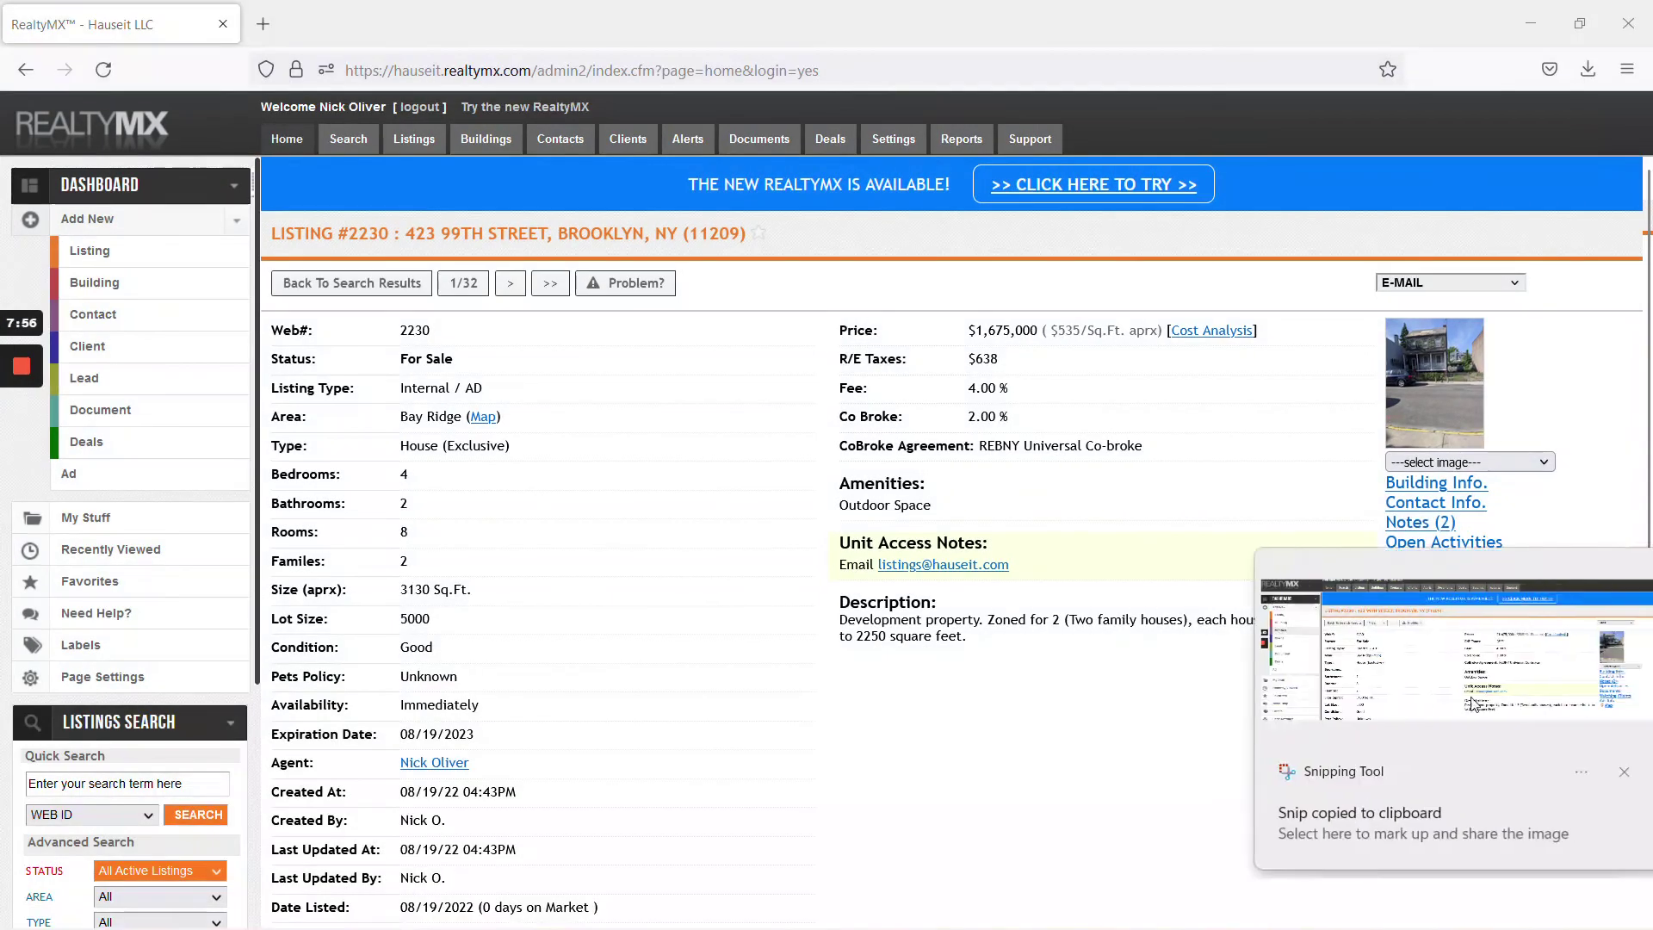
pyautogui.moveTo(29, 500)
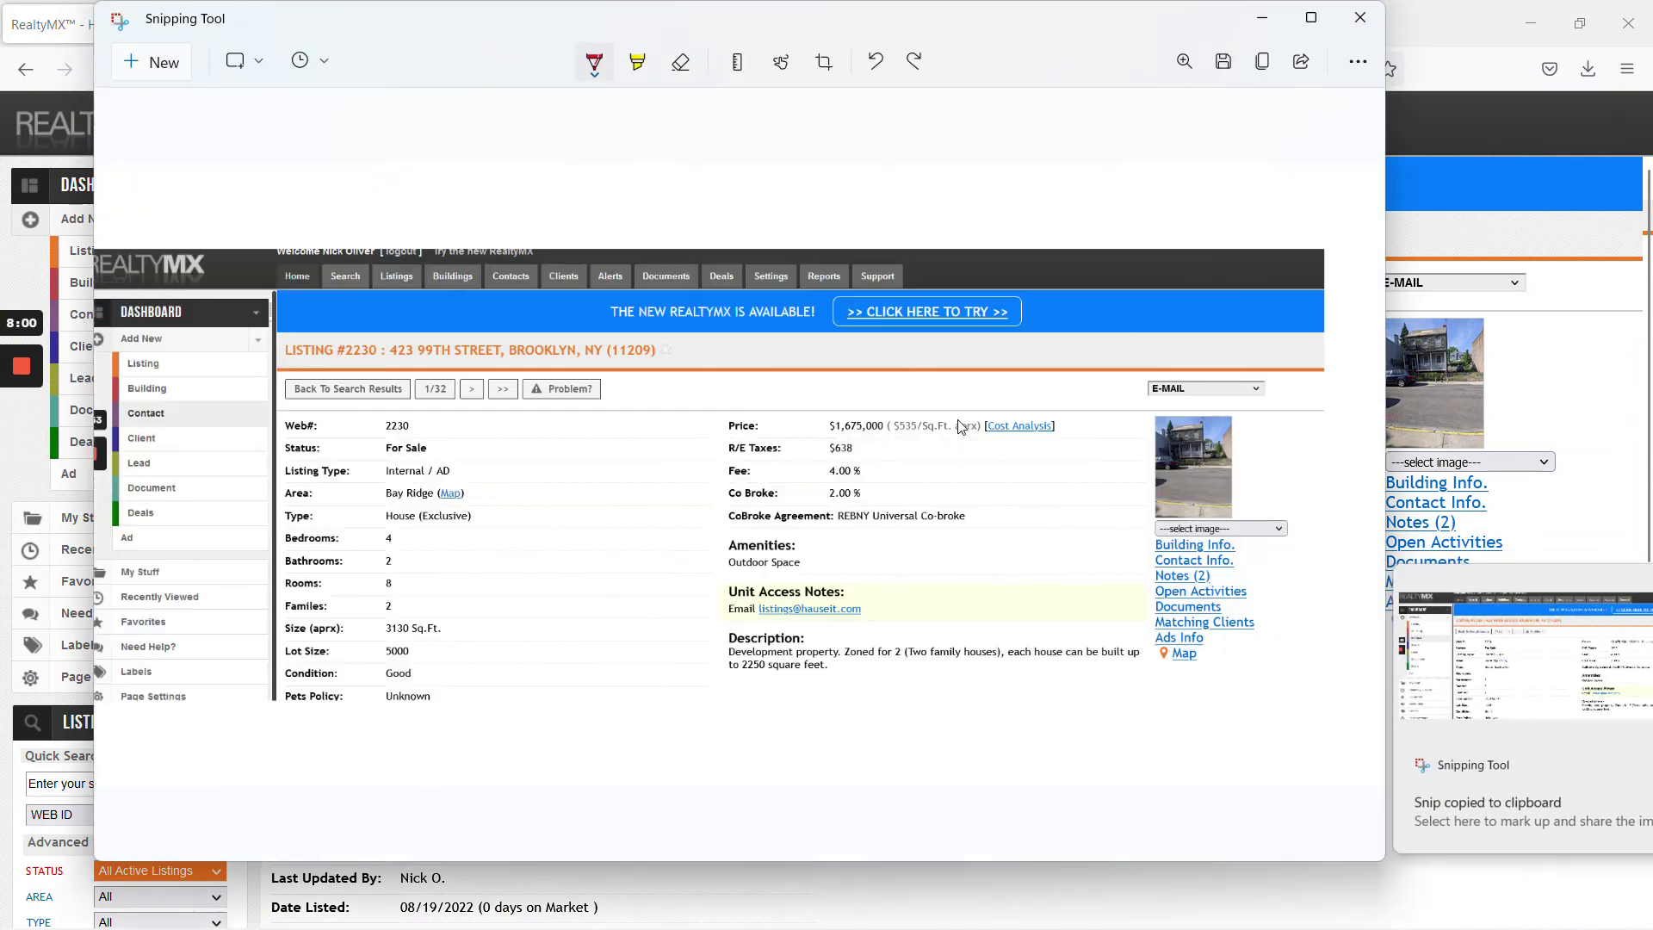
pyautogui.click(1343, 671)
pyautogui.click(1360, 17)
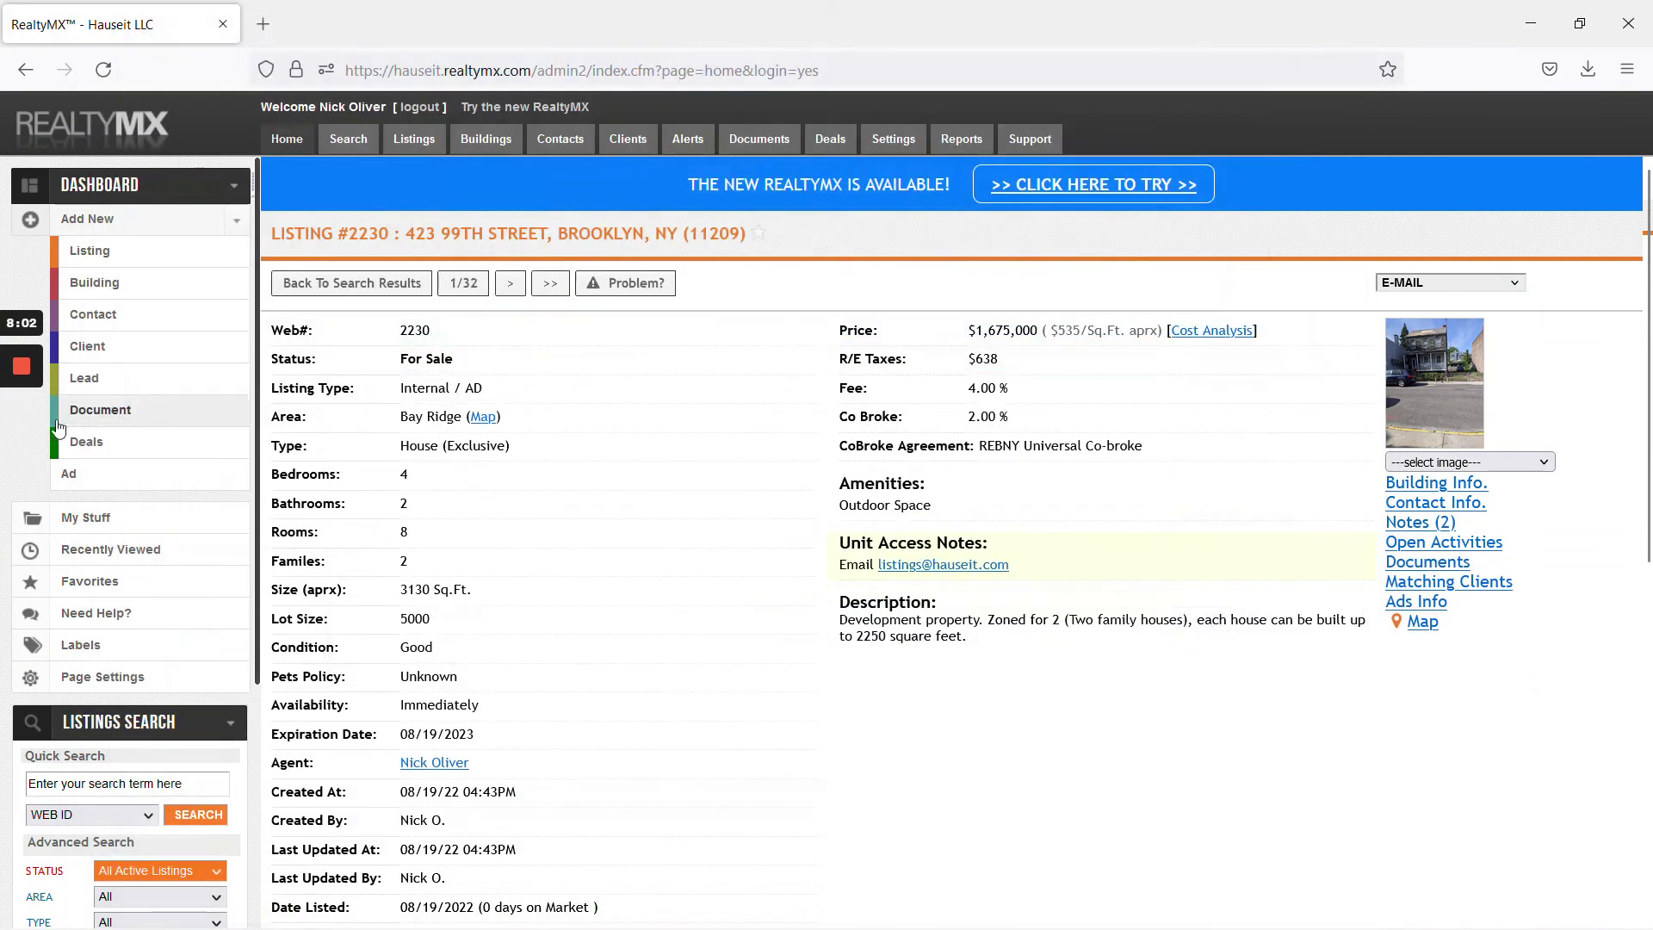
pyautogui.hotkey('alt', 'Tab')
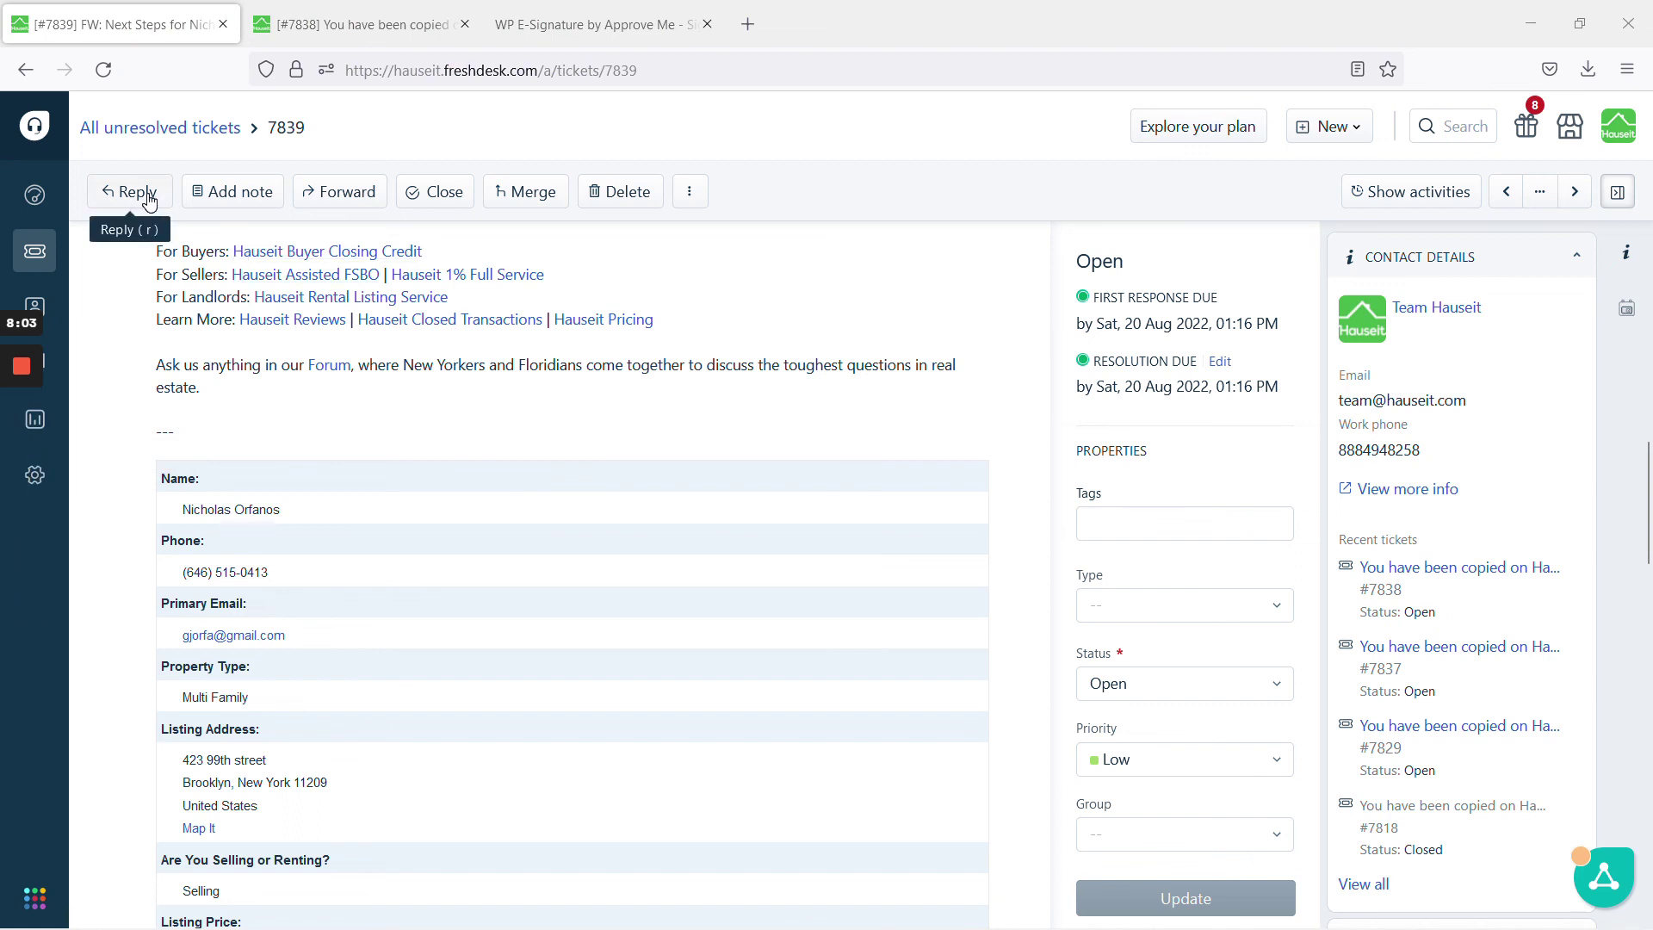
# Reply with the 'New Listing: Upload Notification' canned response and paste the listing screenshot below the signature
pyautogui.click(148, 194)
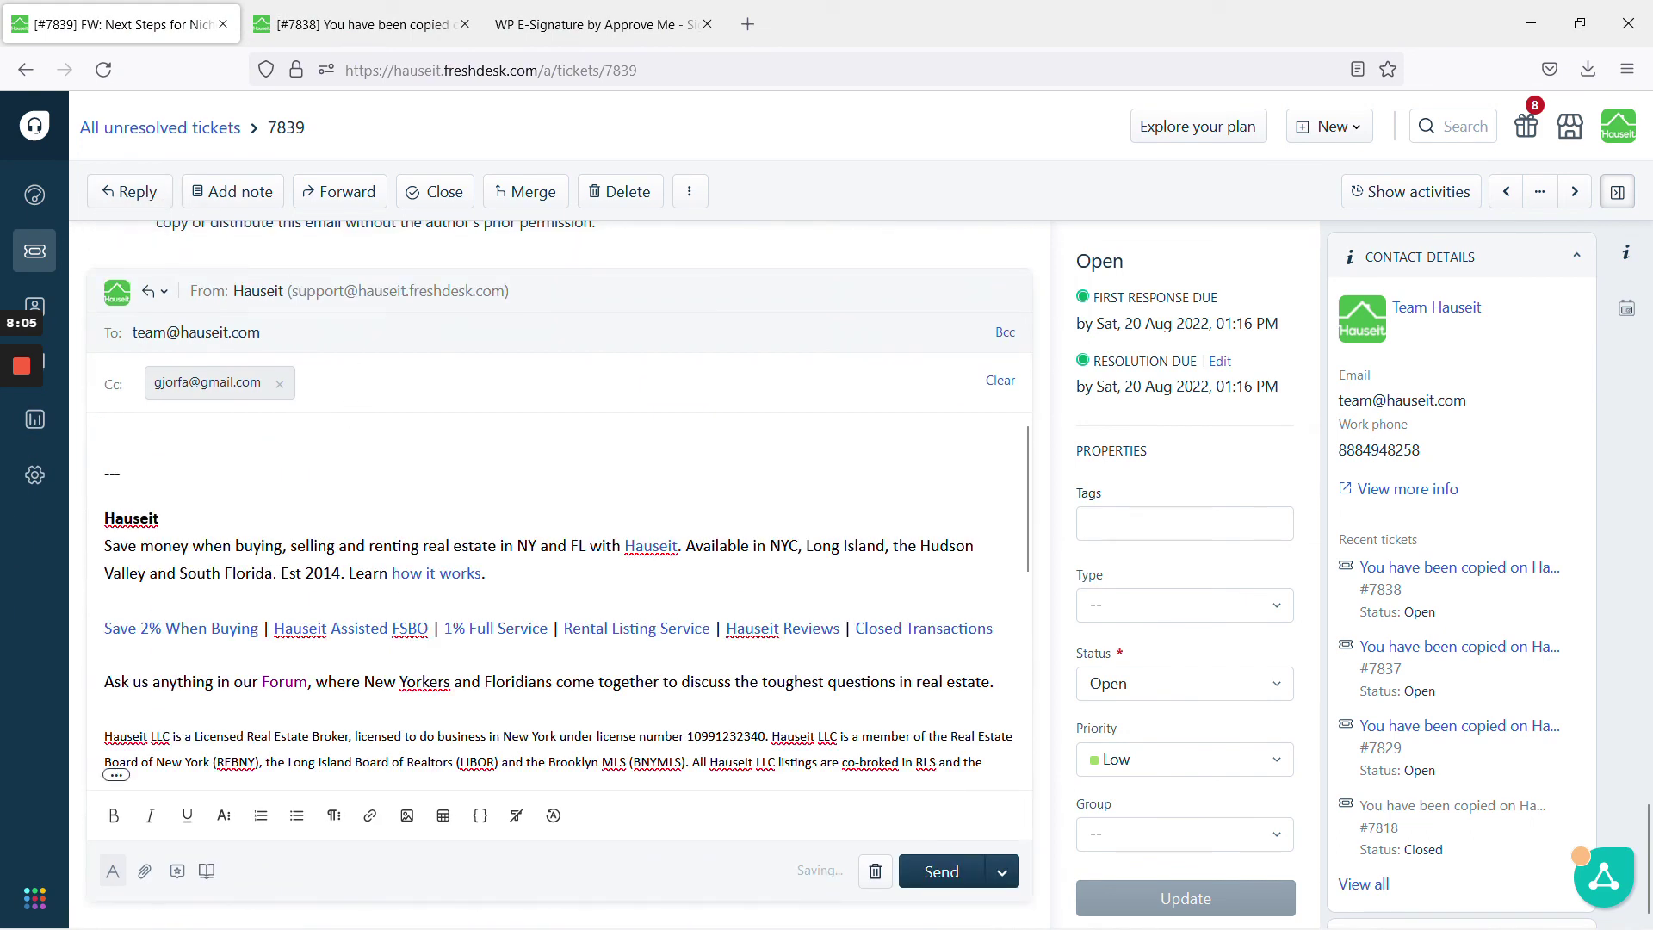
pyautogui.click(178, 872)
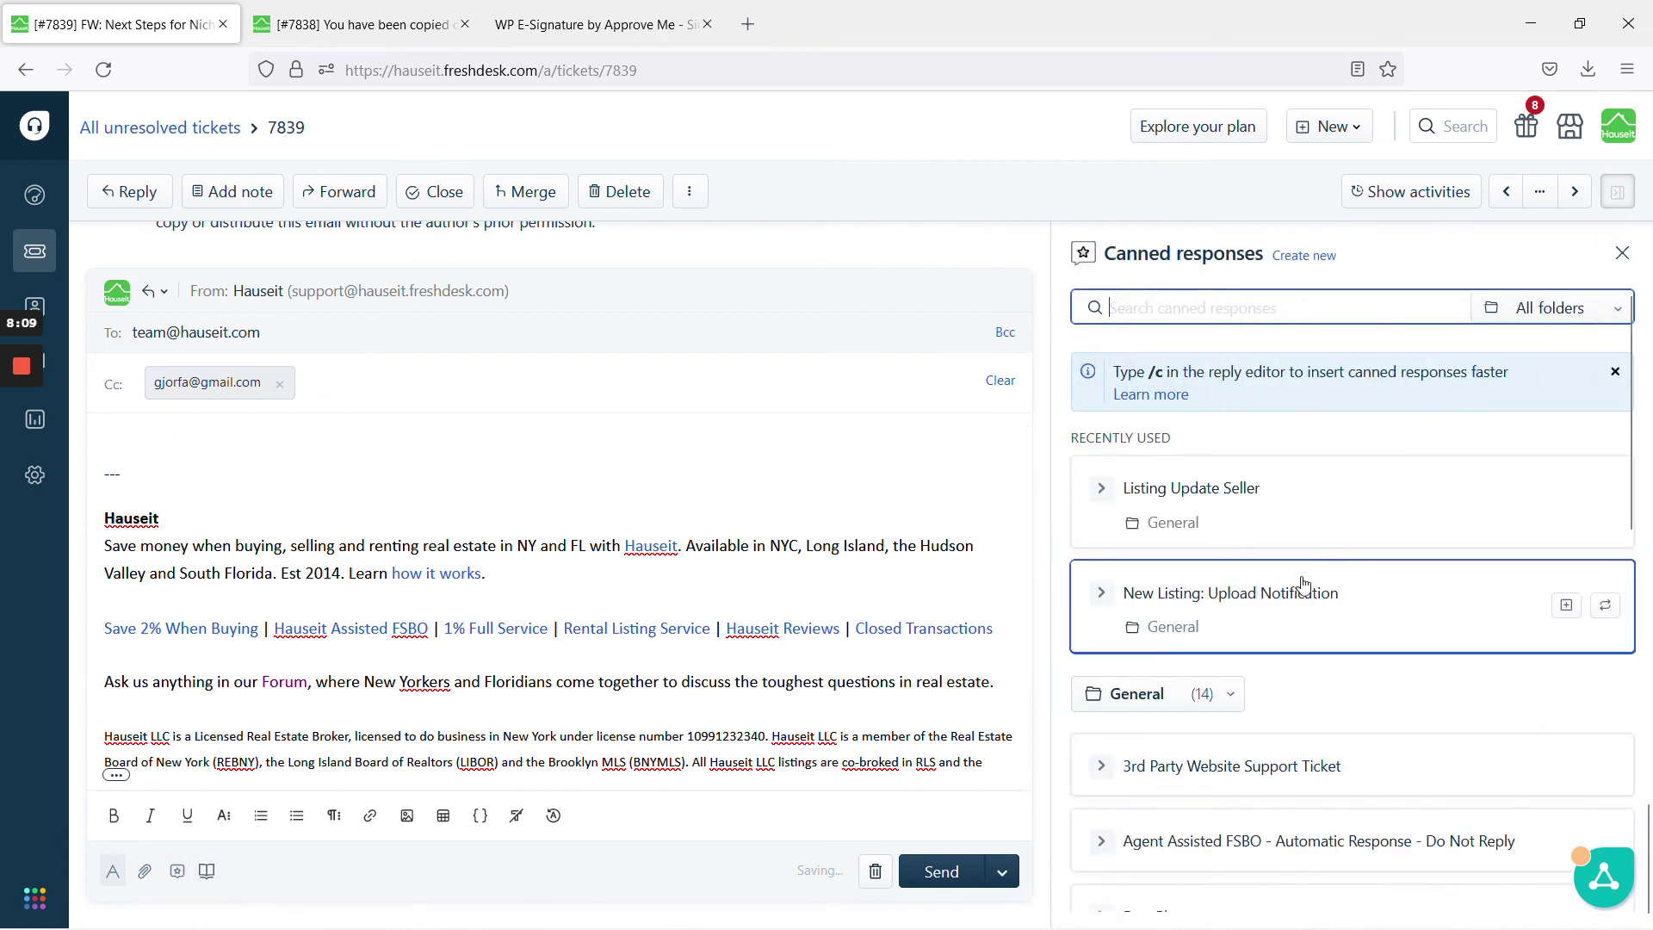
pyautogui.click(1565, 605)
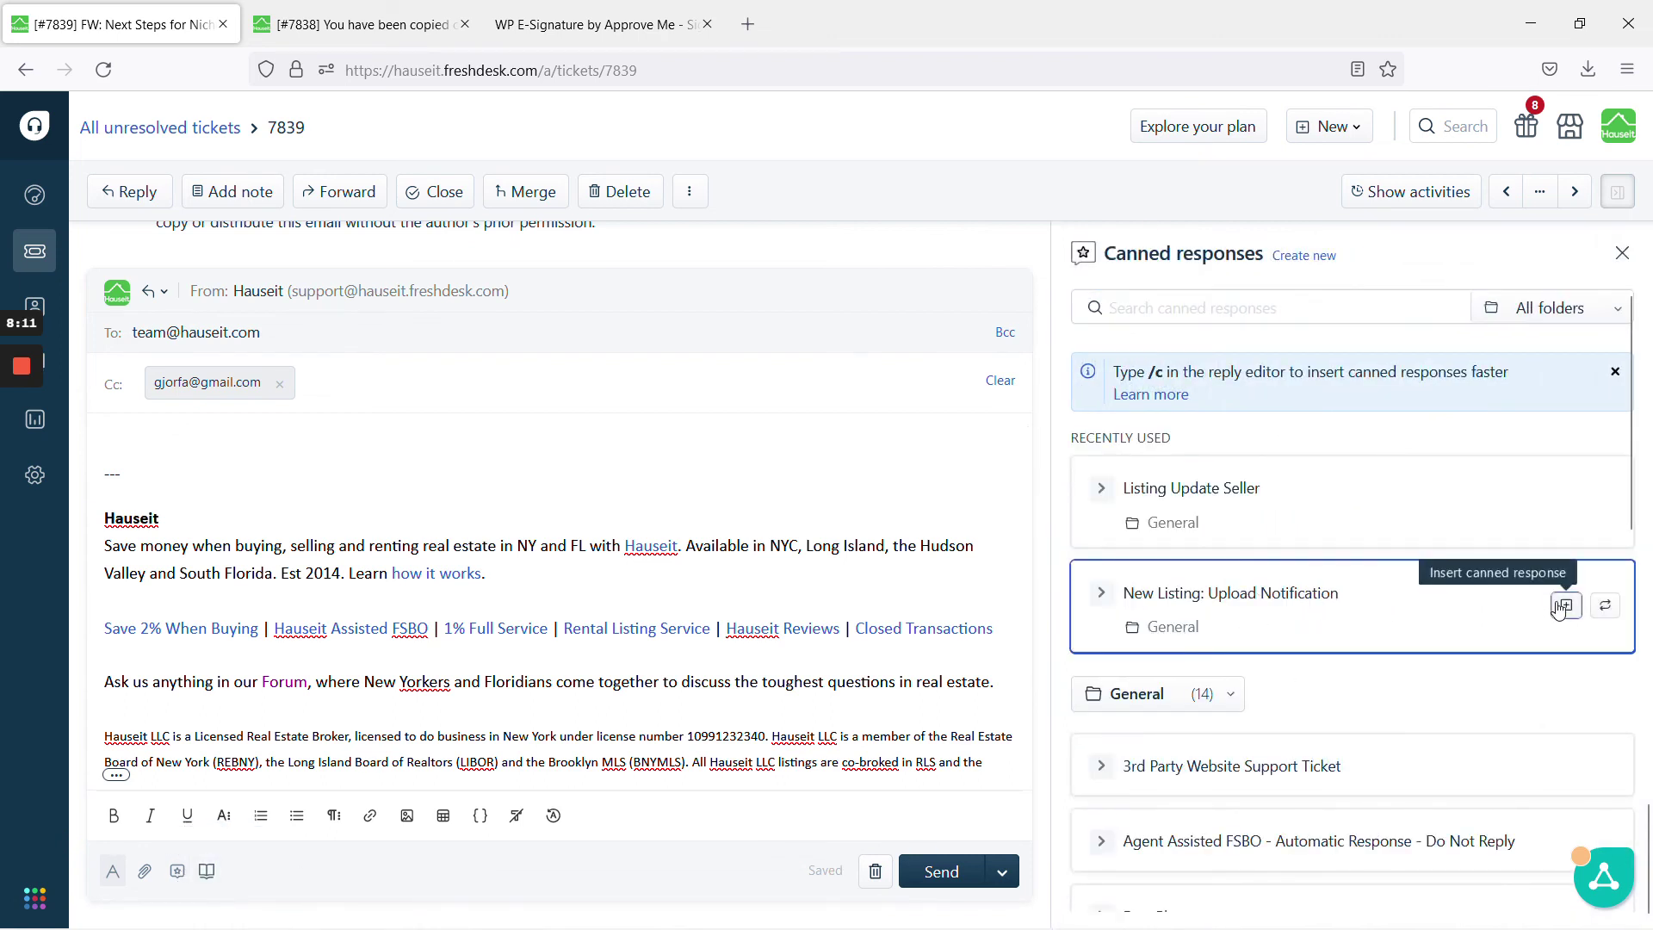
pyautogui.scroll(10, 560, 602)
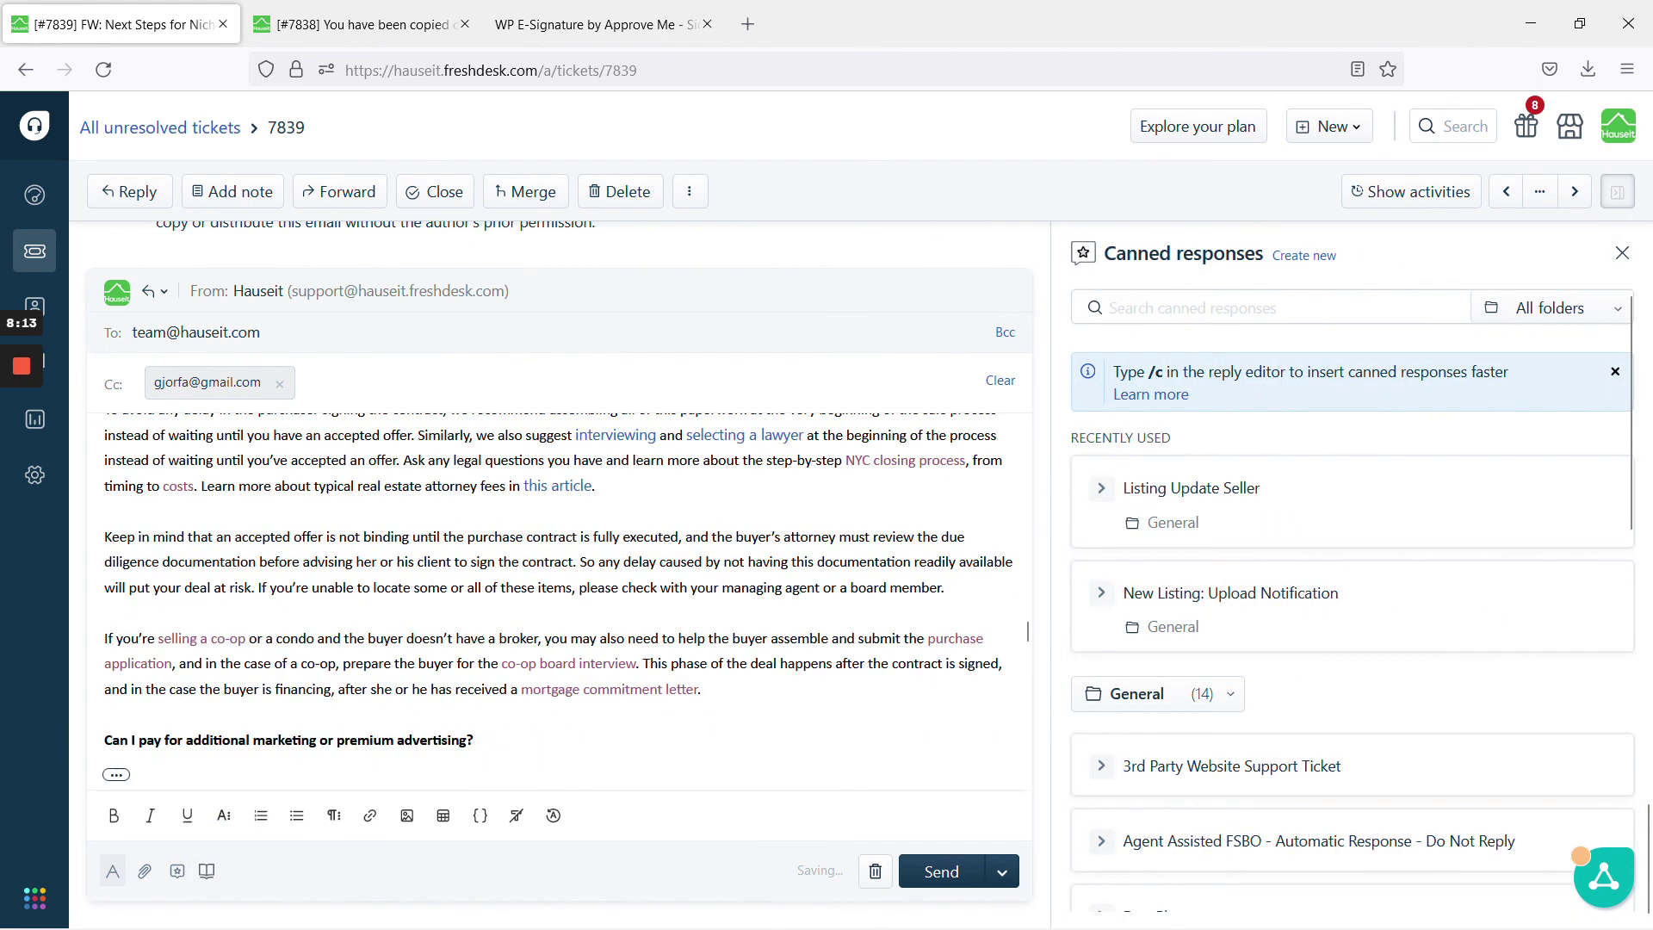
pyautogui.scroll(10, 560, 603)
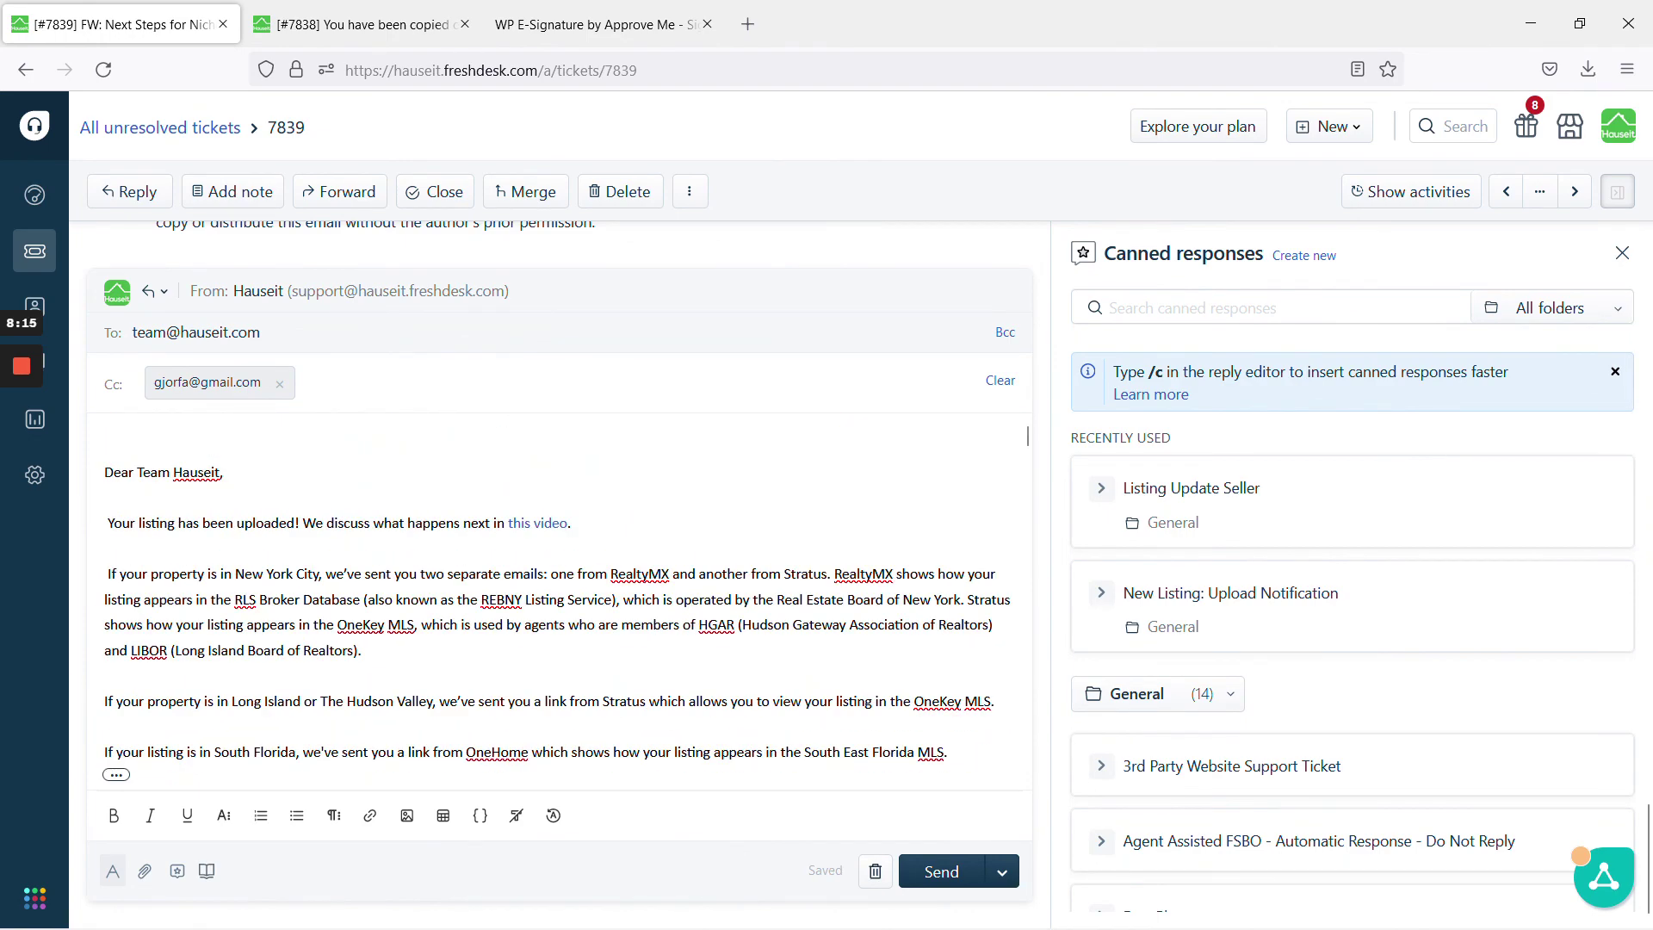
pyautogui.scroll(-15, 560, 594)
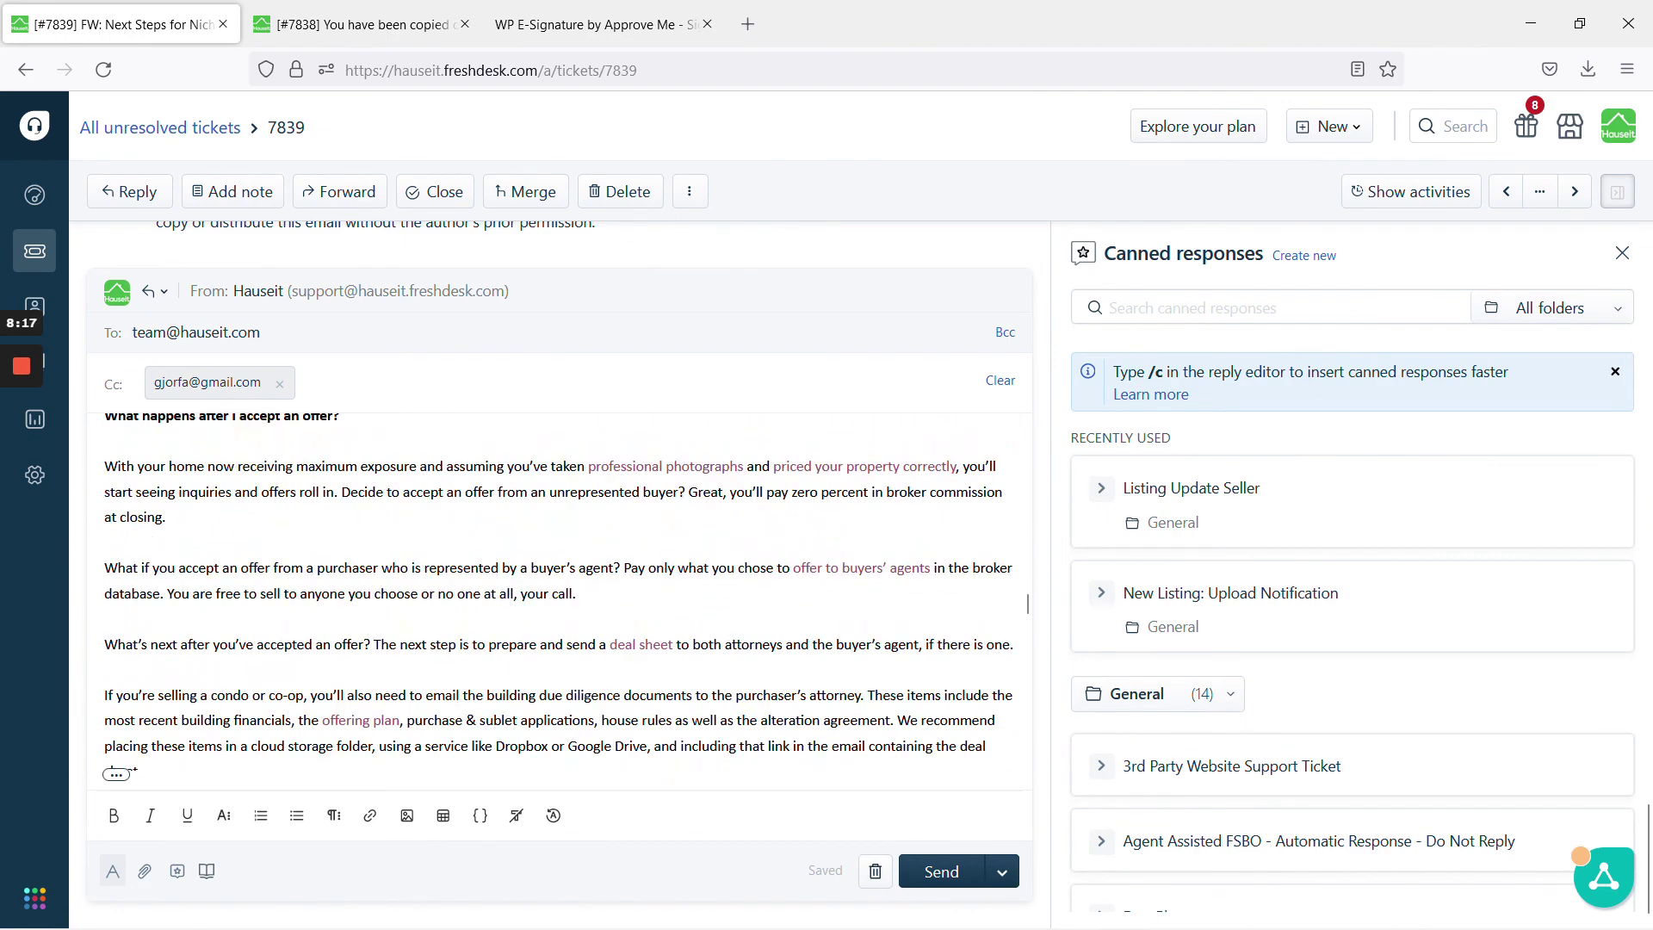
pyautogui.scroll(-15, 559, 594)
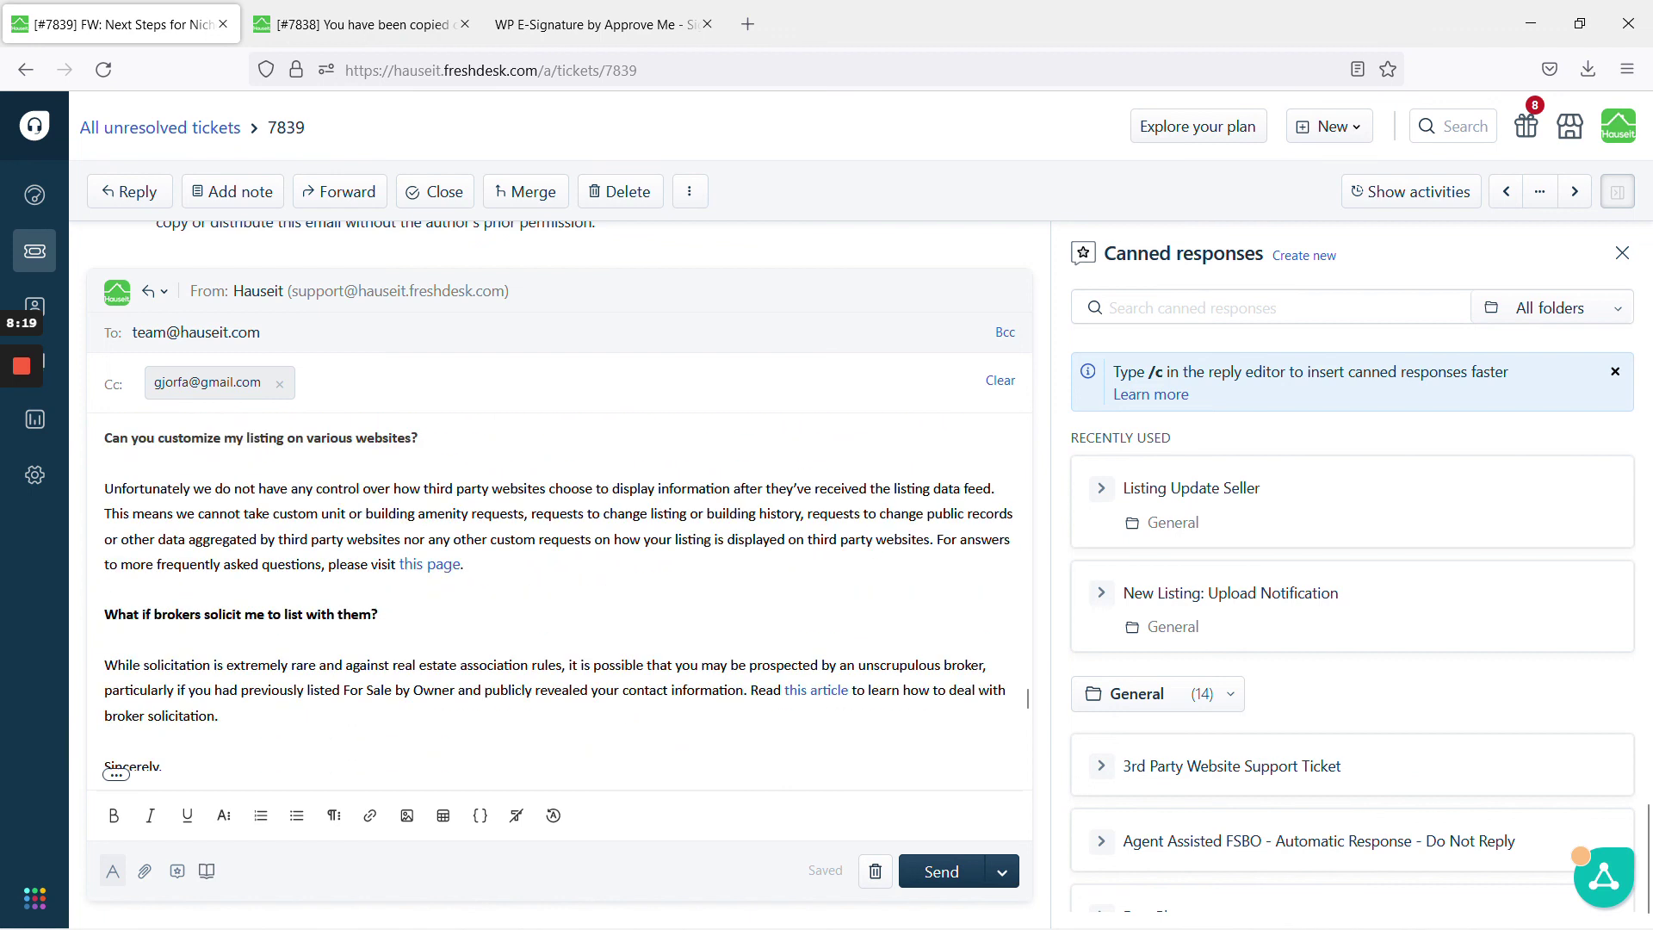
pyautogui.scroll(-5, 1027, 697)
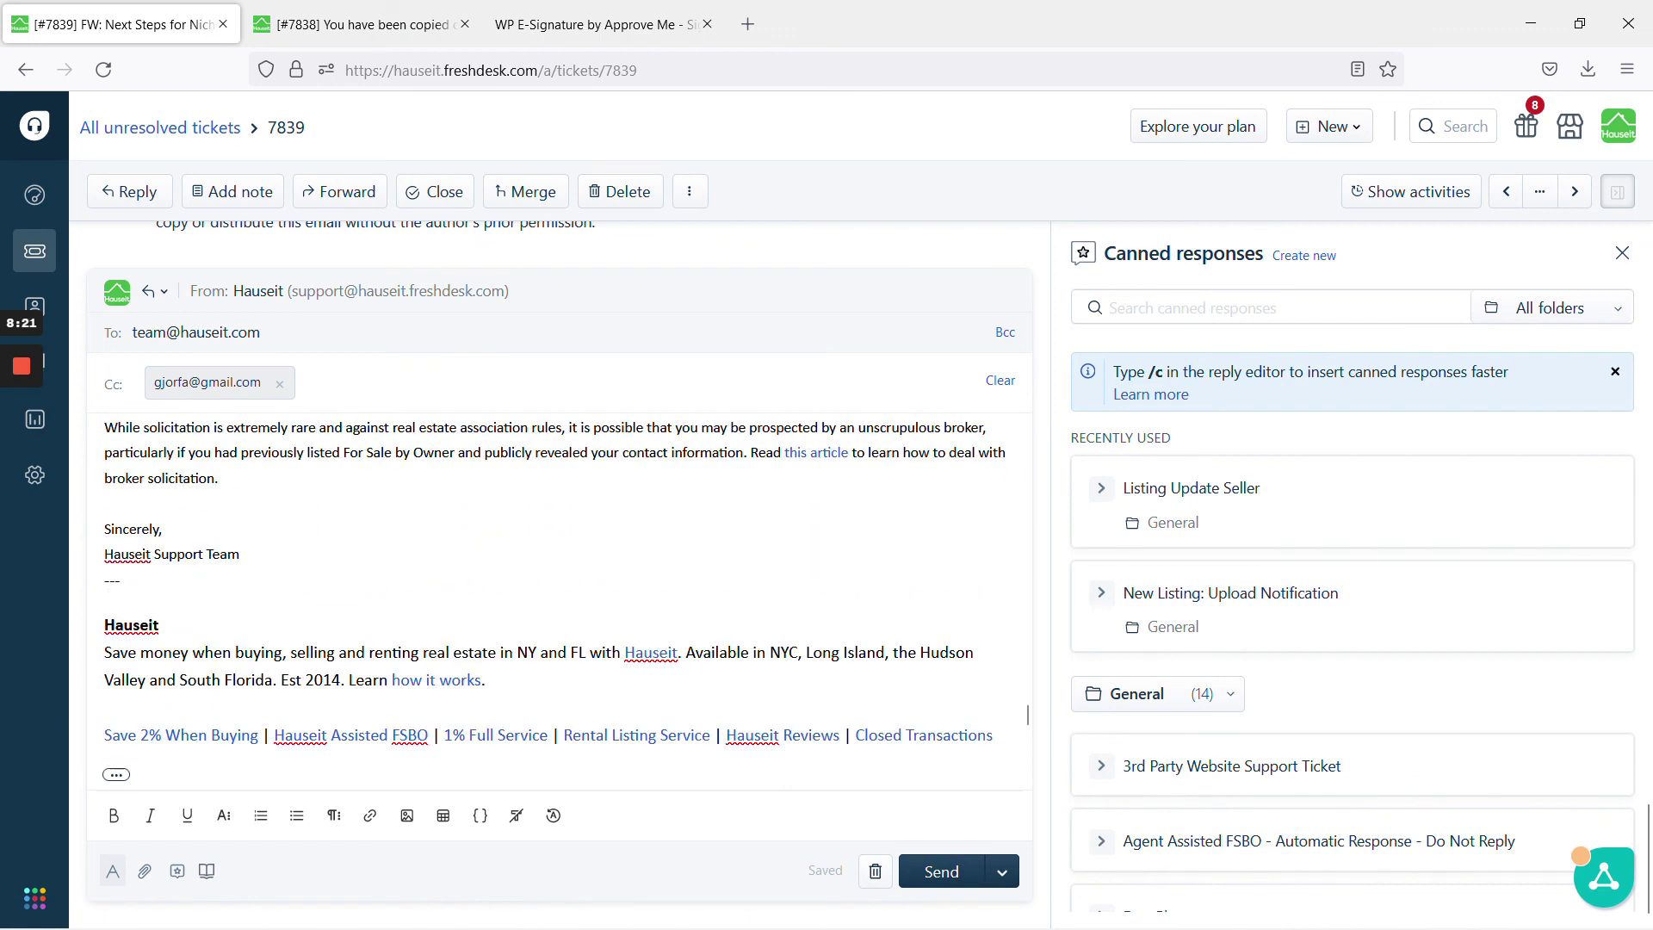
pyautogui.hotkey('ctrl', 'v')
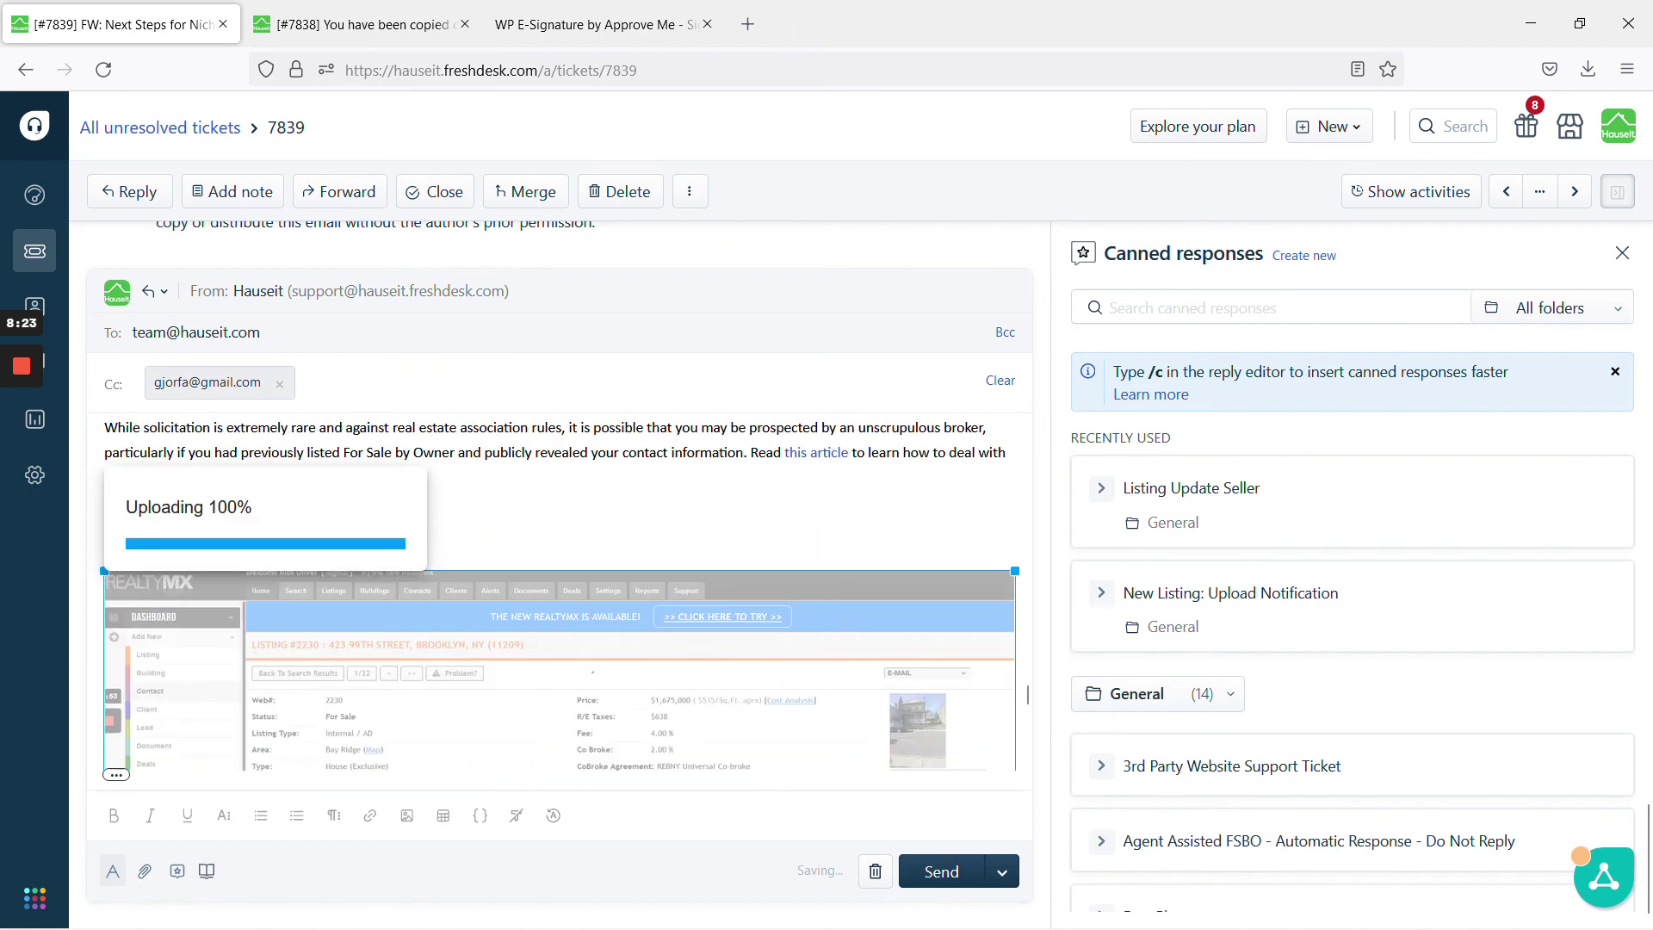